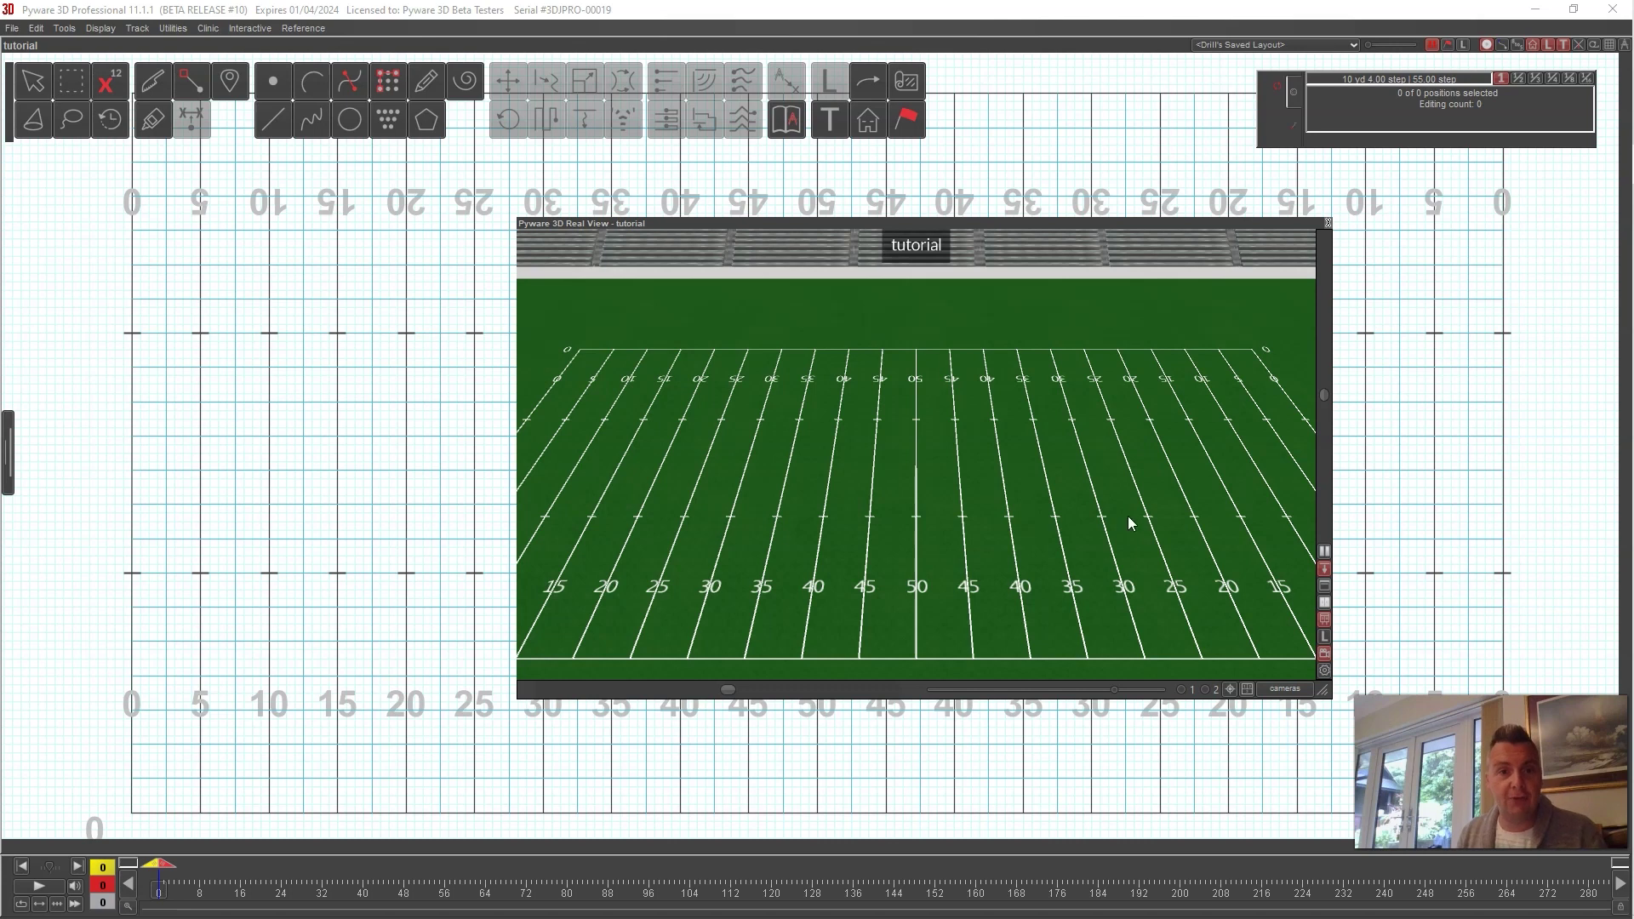
Step: Move the 3D Real View window aside, open the Grid Designer and bring up the saved grid layouts
left_click_drag(715, 223, 616, 208)
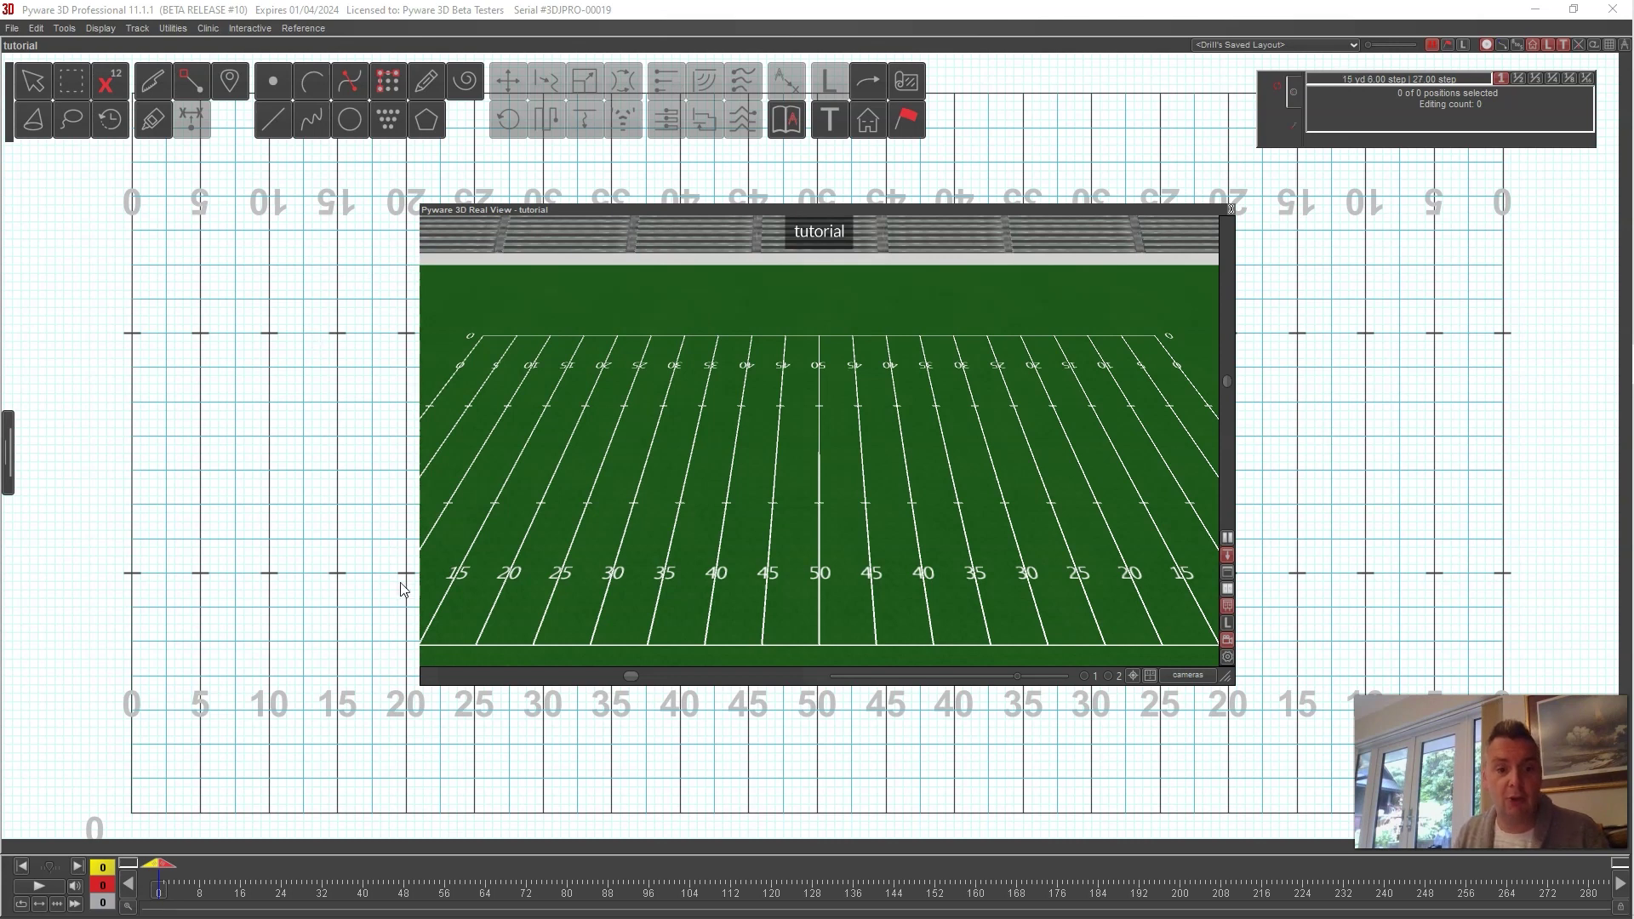
left_click(170, 30)
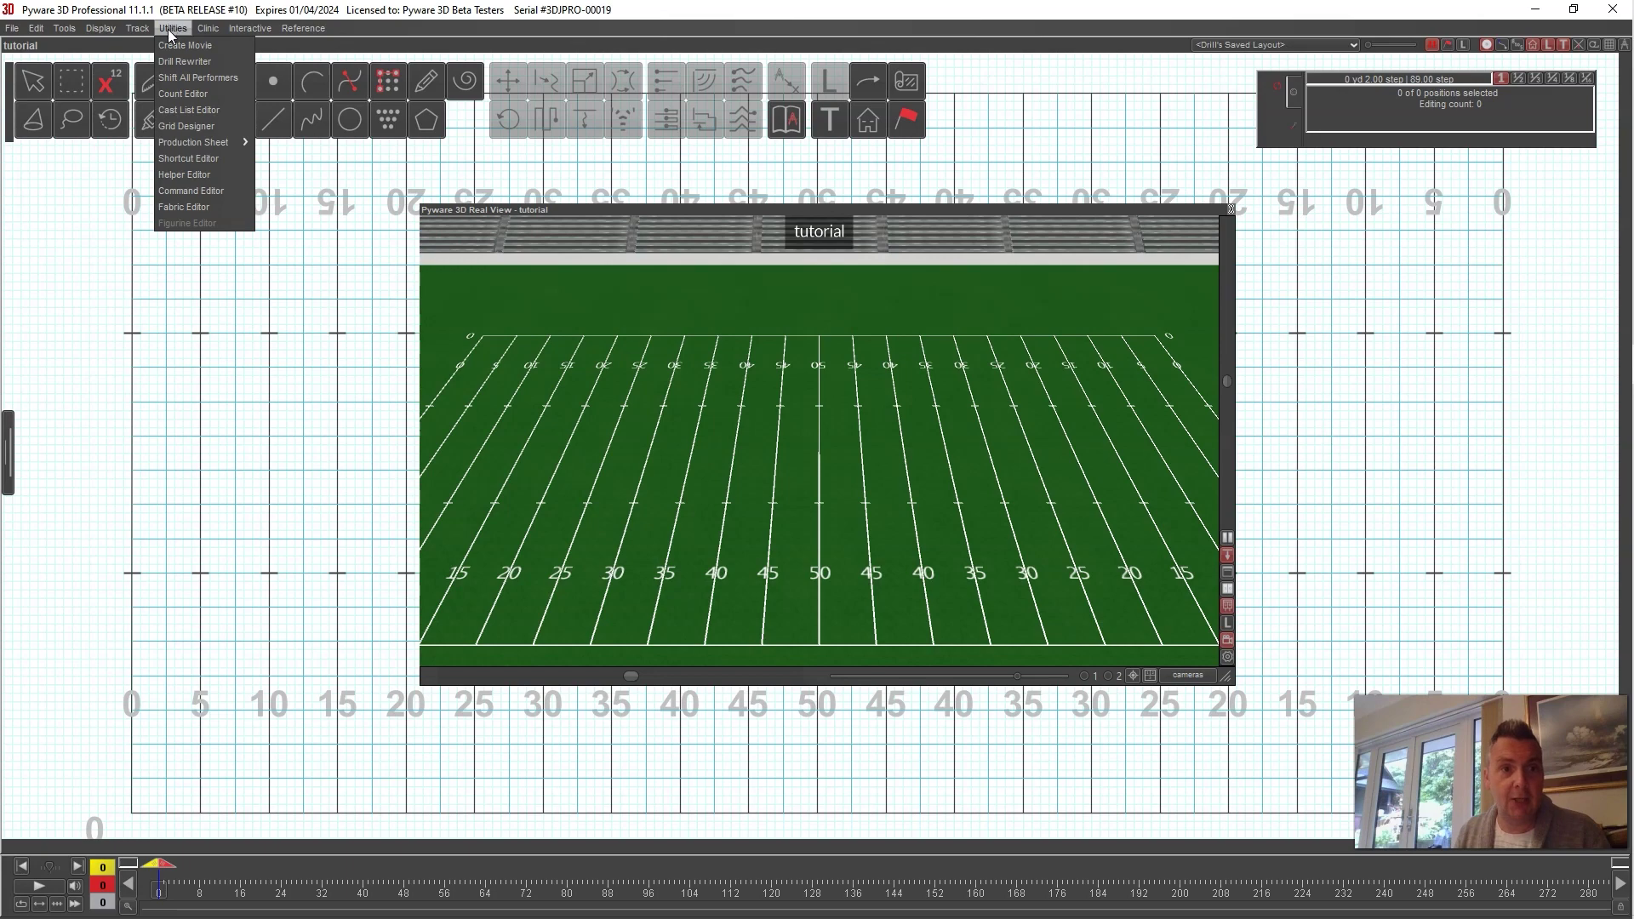
left_click(175, 128)
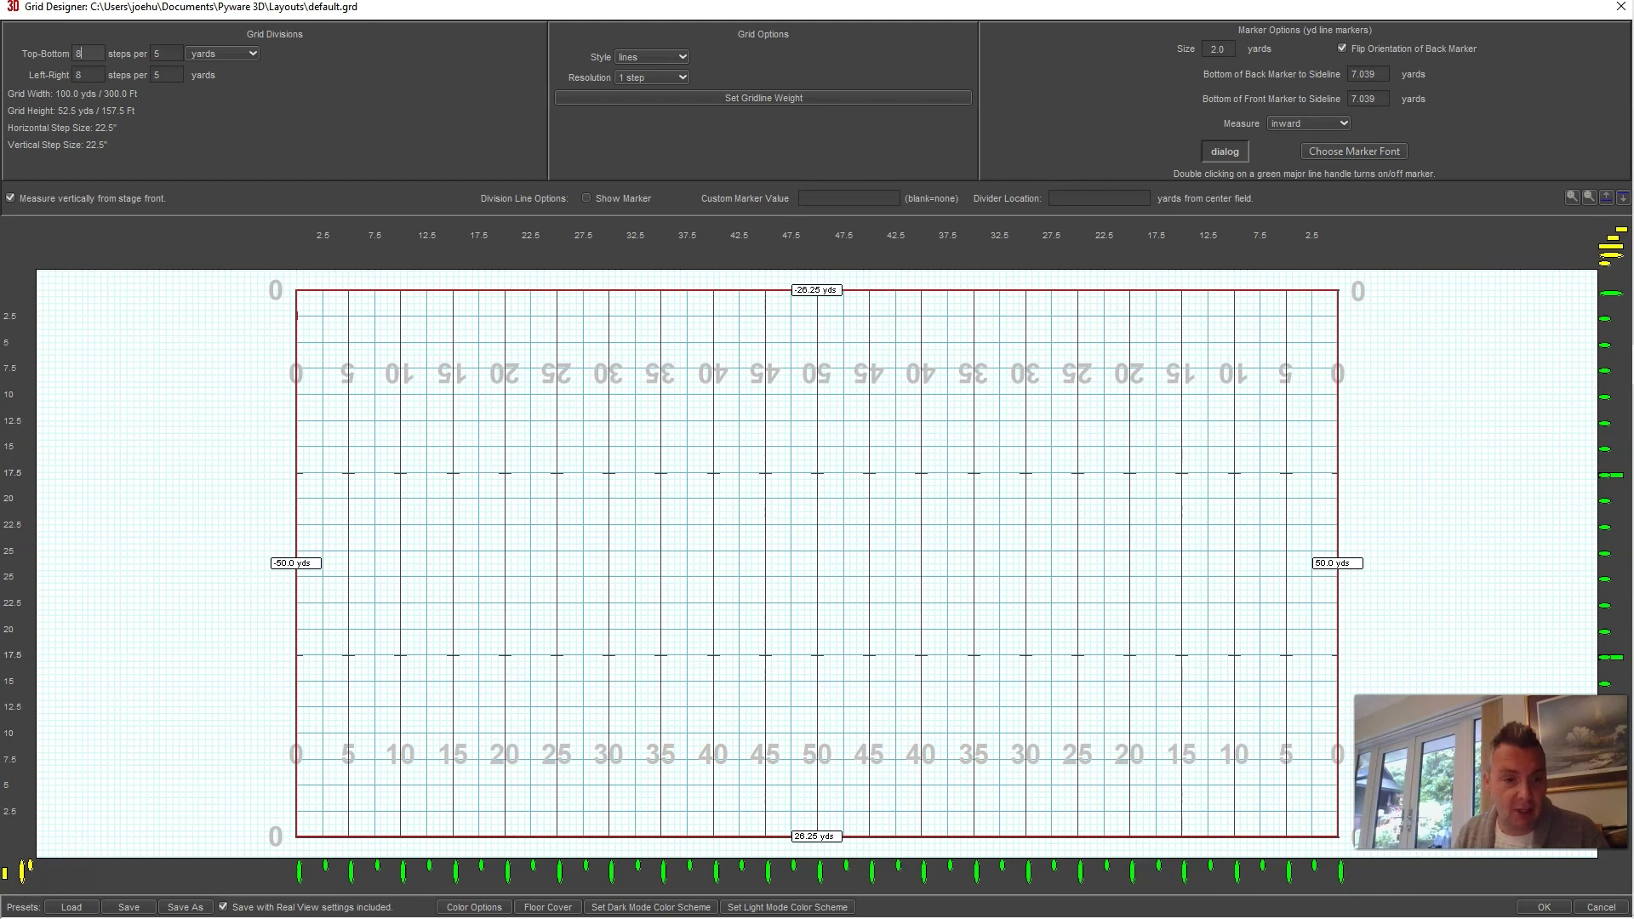
left_click(85, 909)
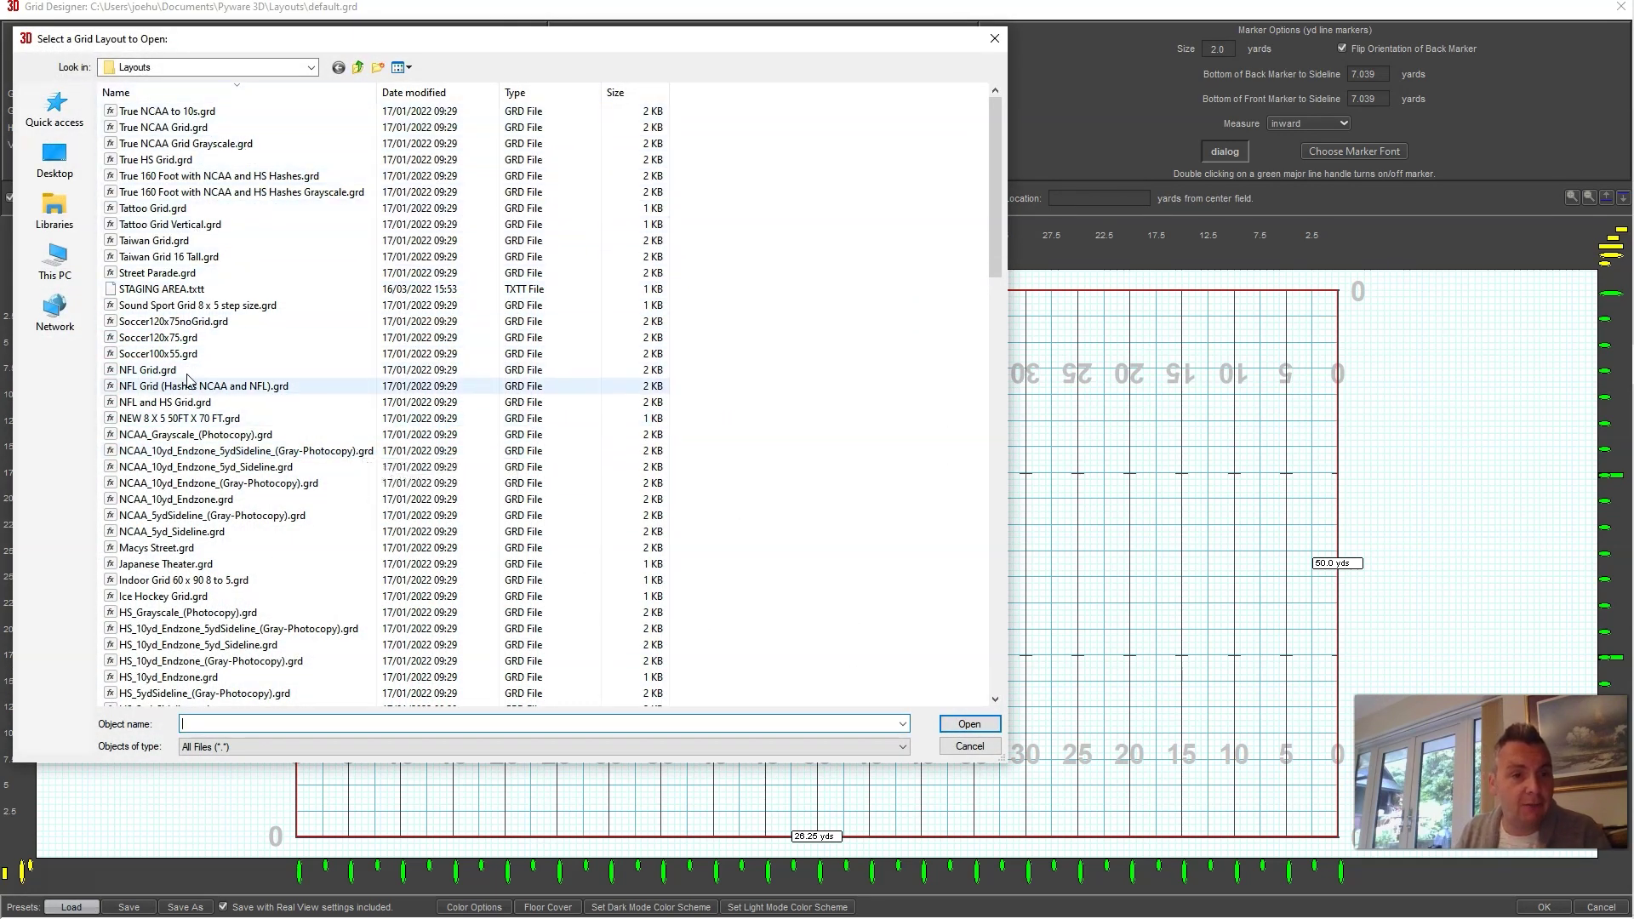
Step: Find and load the indoor grid layout 8 x 5 - 50ft x 70ft.grd from the Layouts folder
scroll(204, 477, "down", 5)
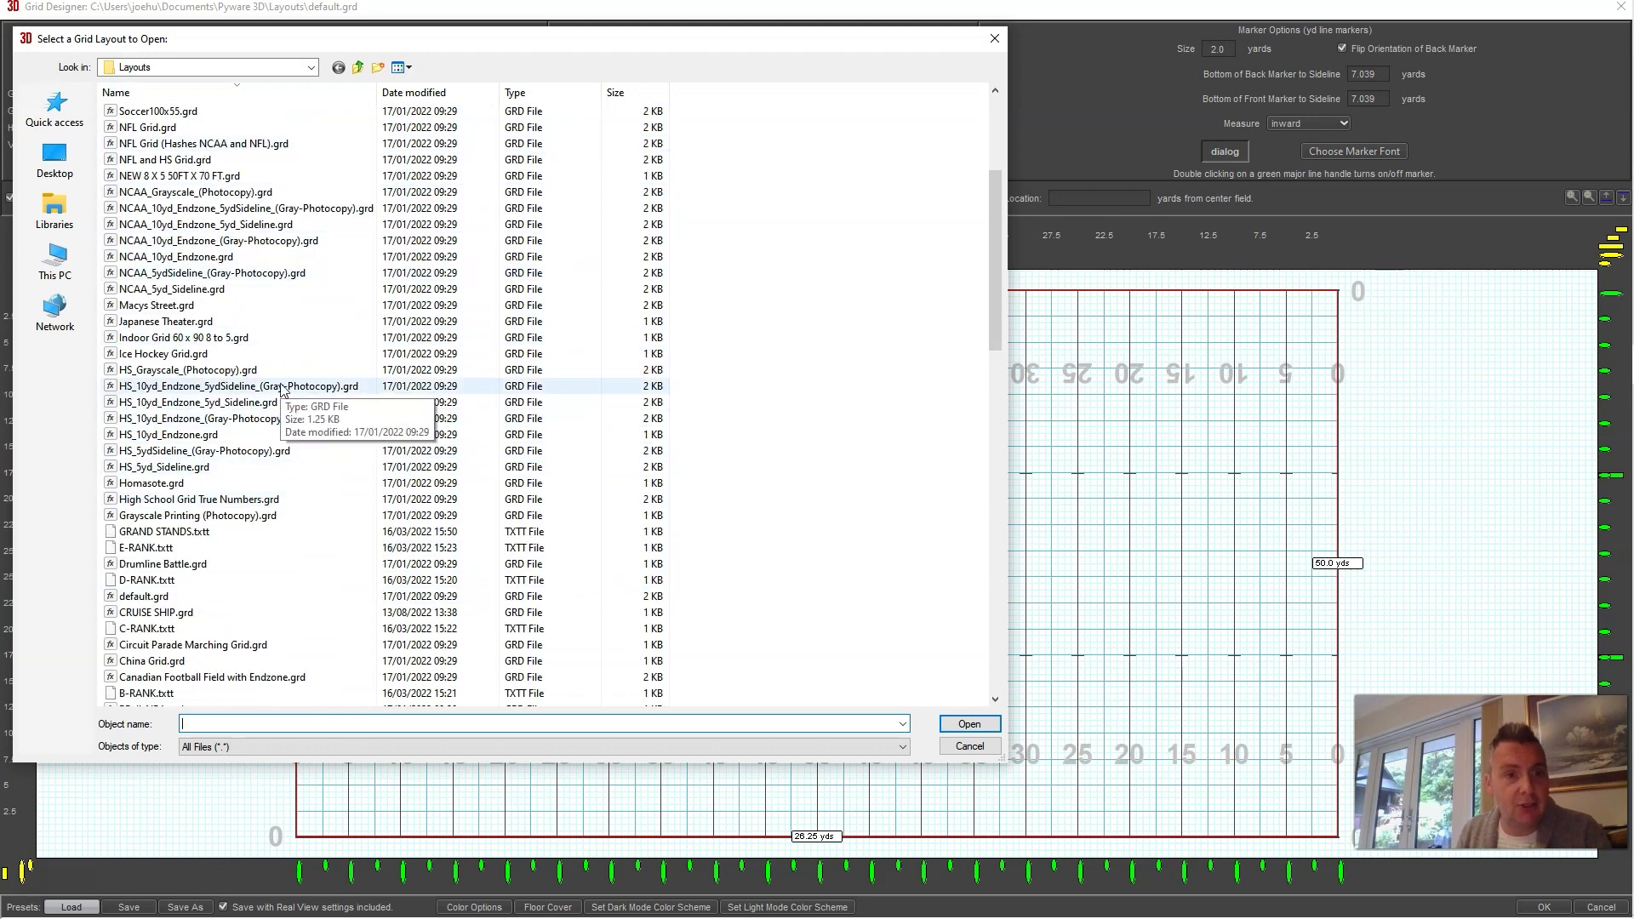
scroll(283, 391, "down", 8)
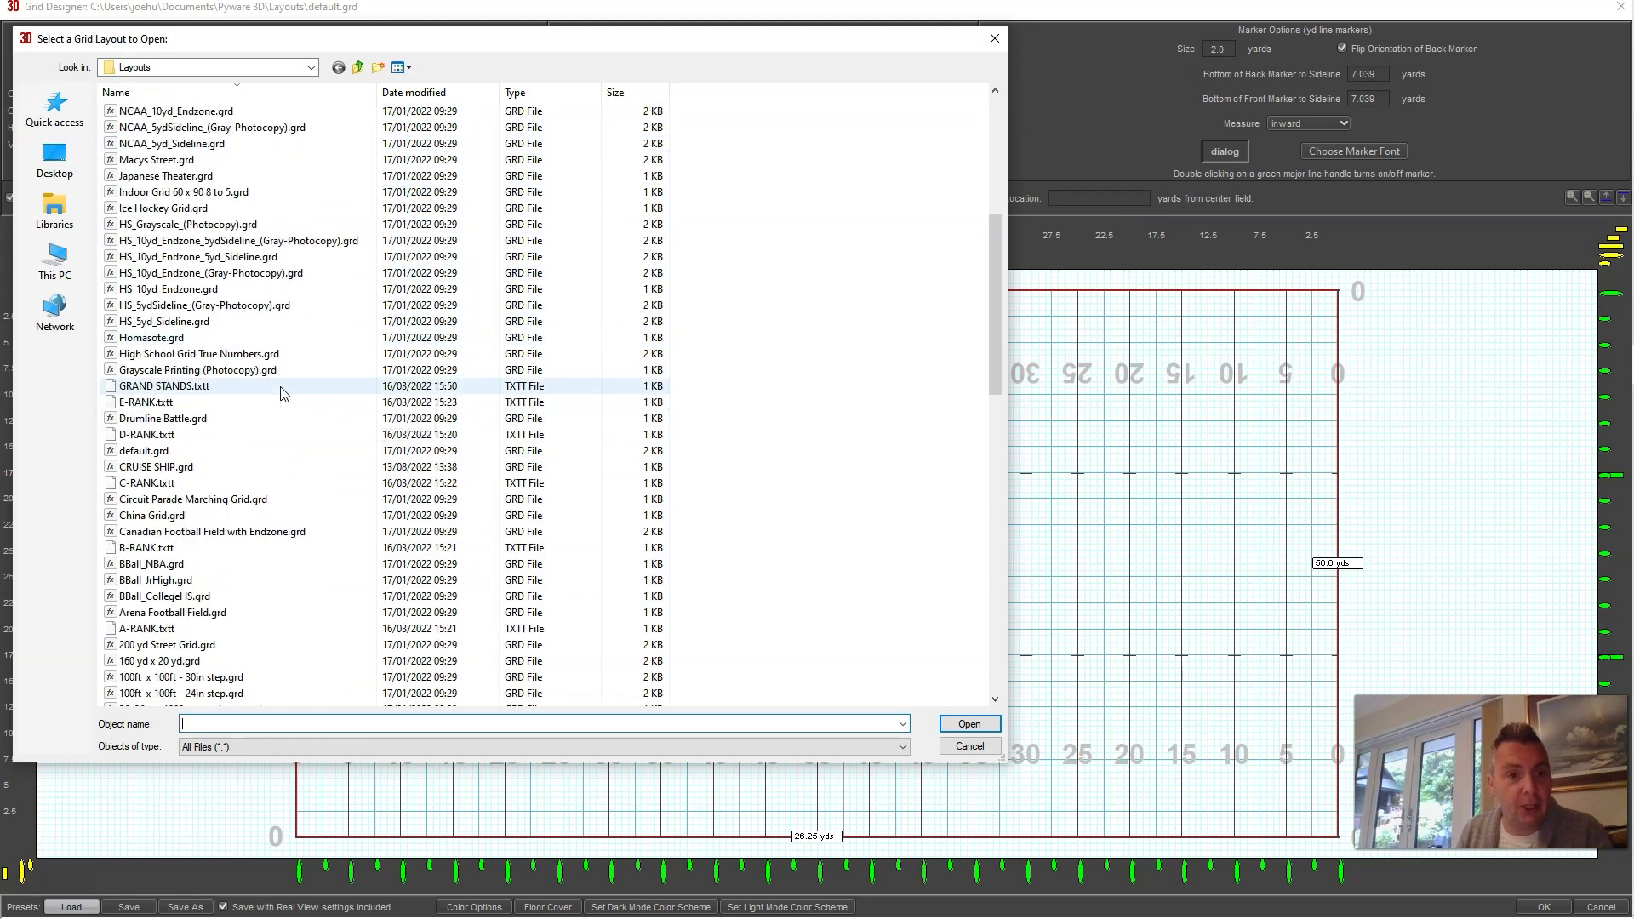
scroll(283, 394, "down", 15)
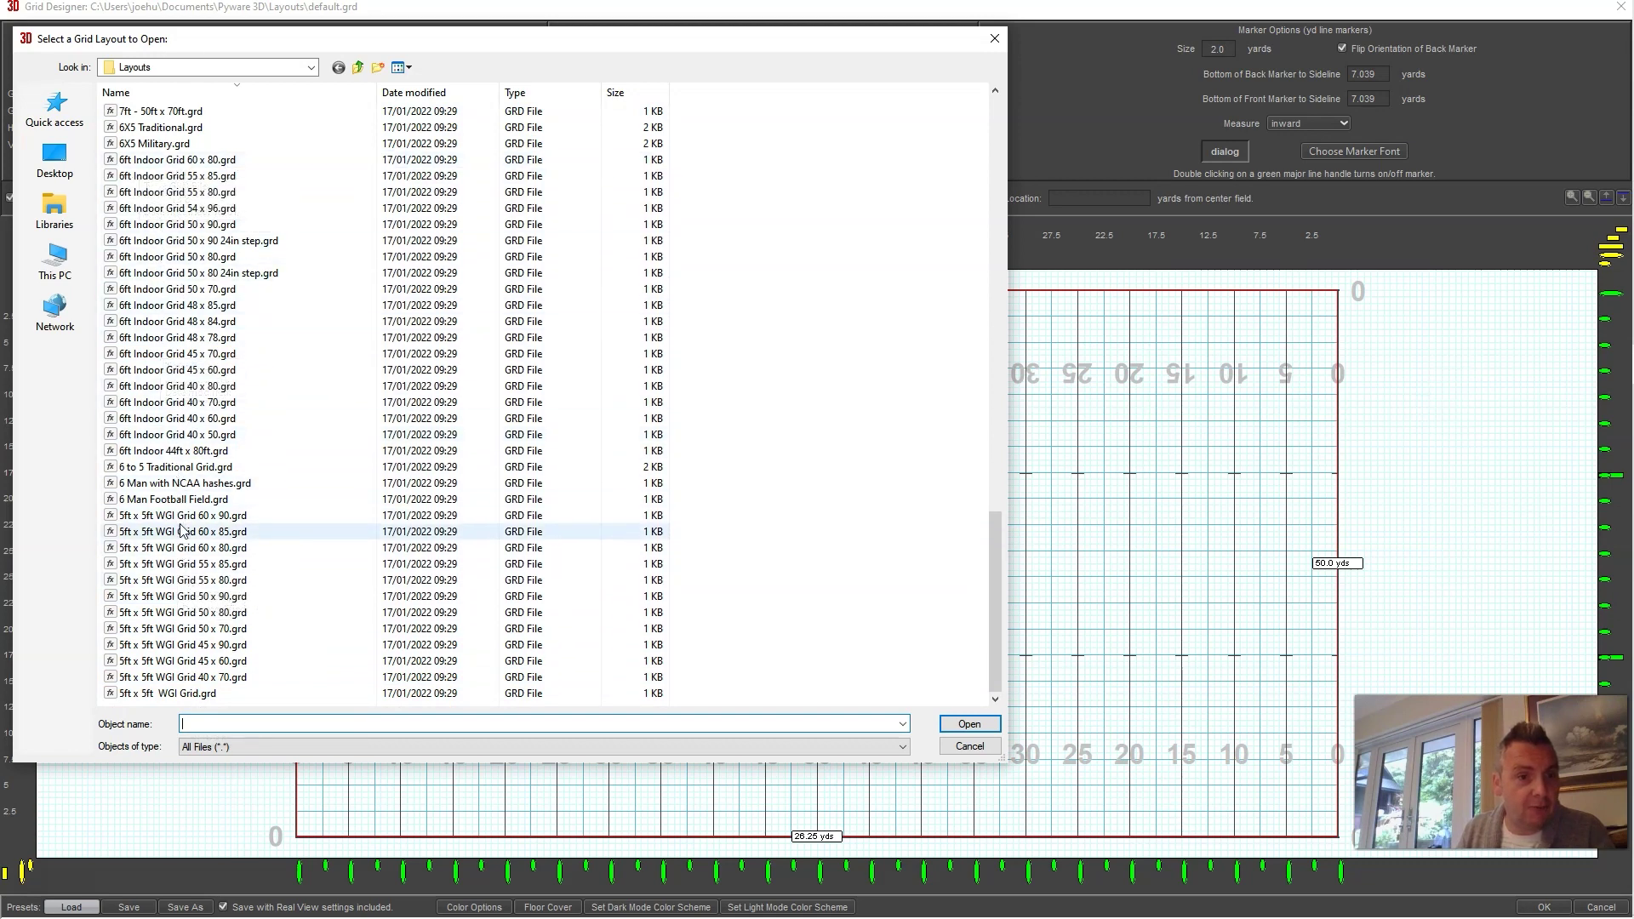
scroll(255, 579, "up", 6)
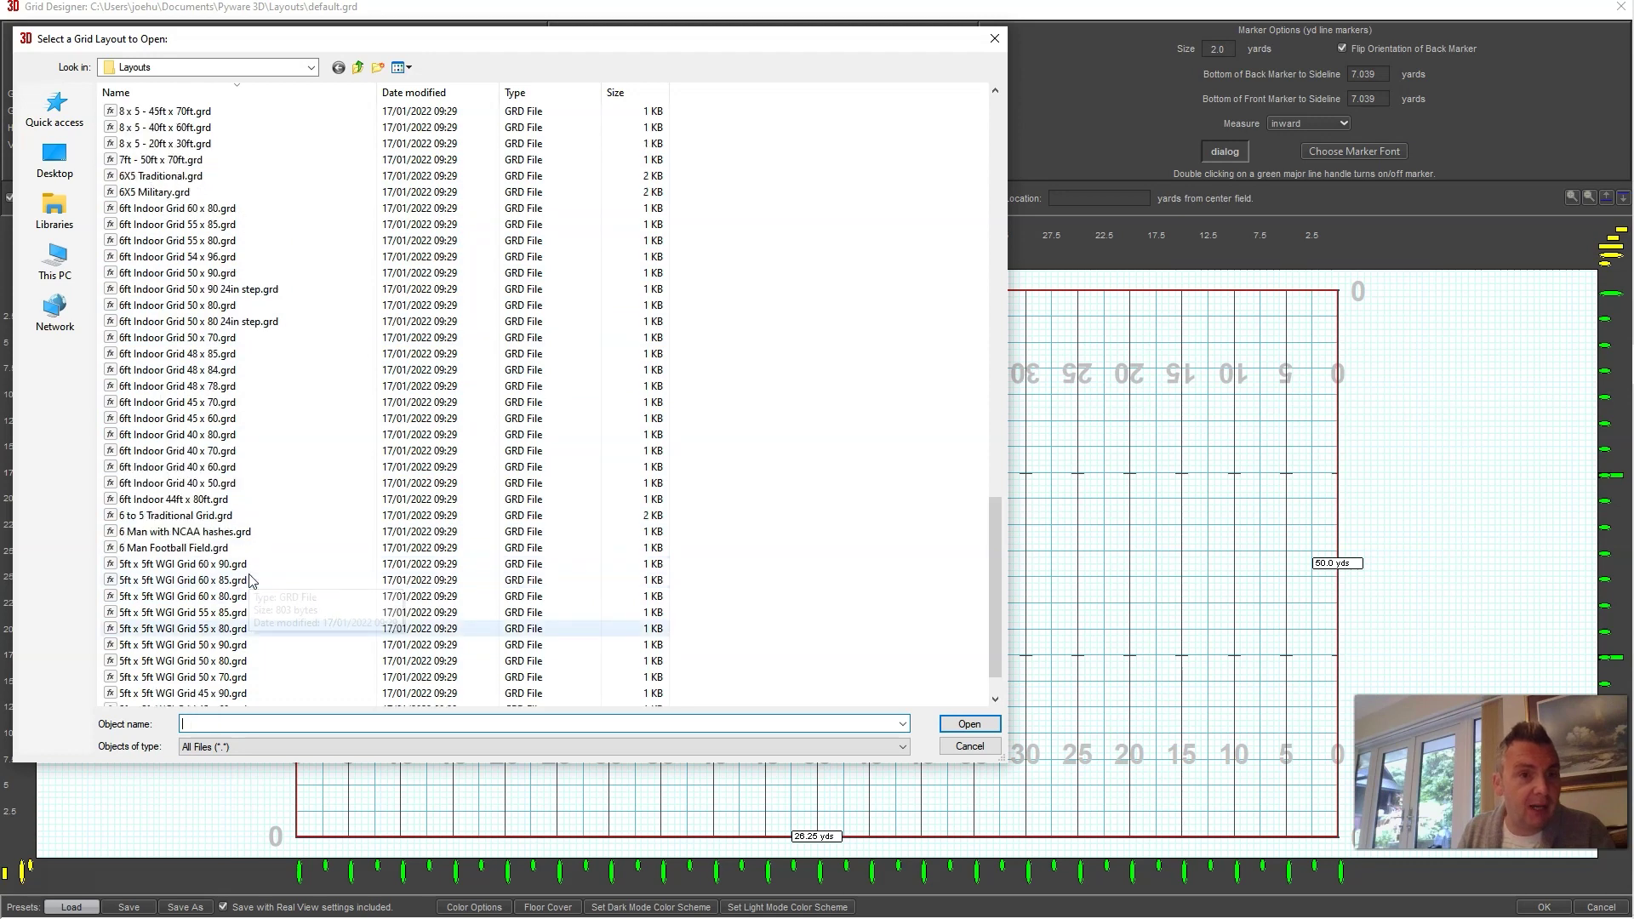
scroll(253, 582, "up", 2)
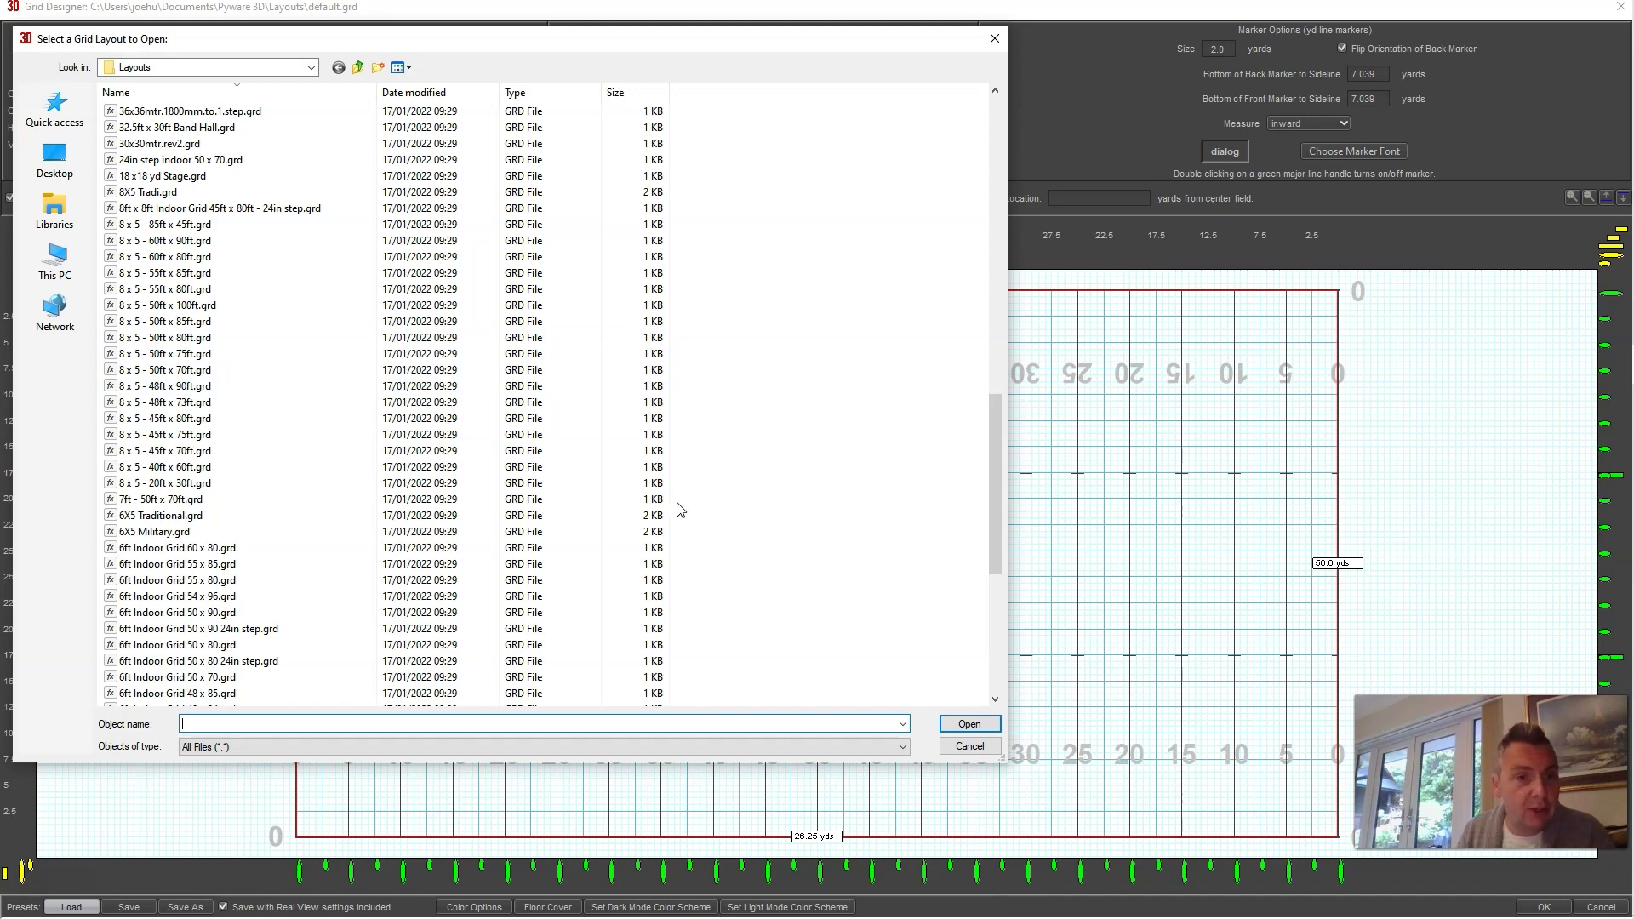
left_click(267, 376)
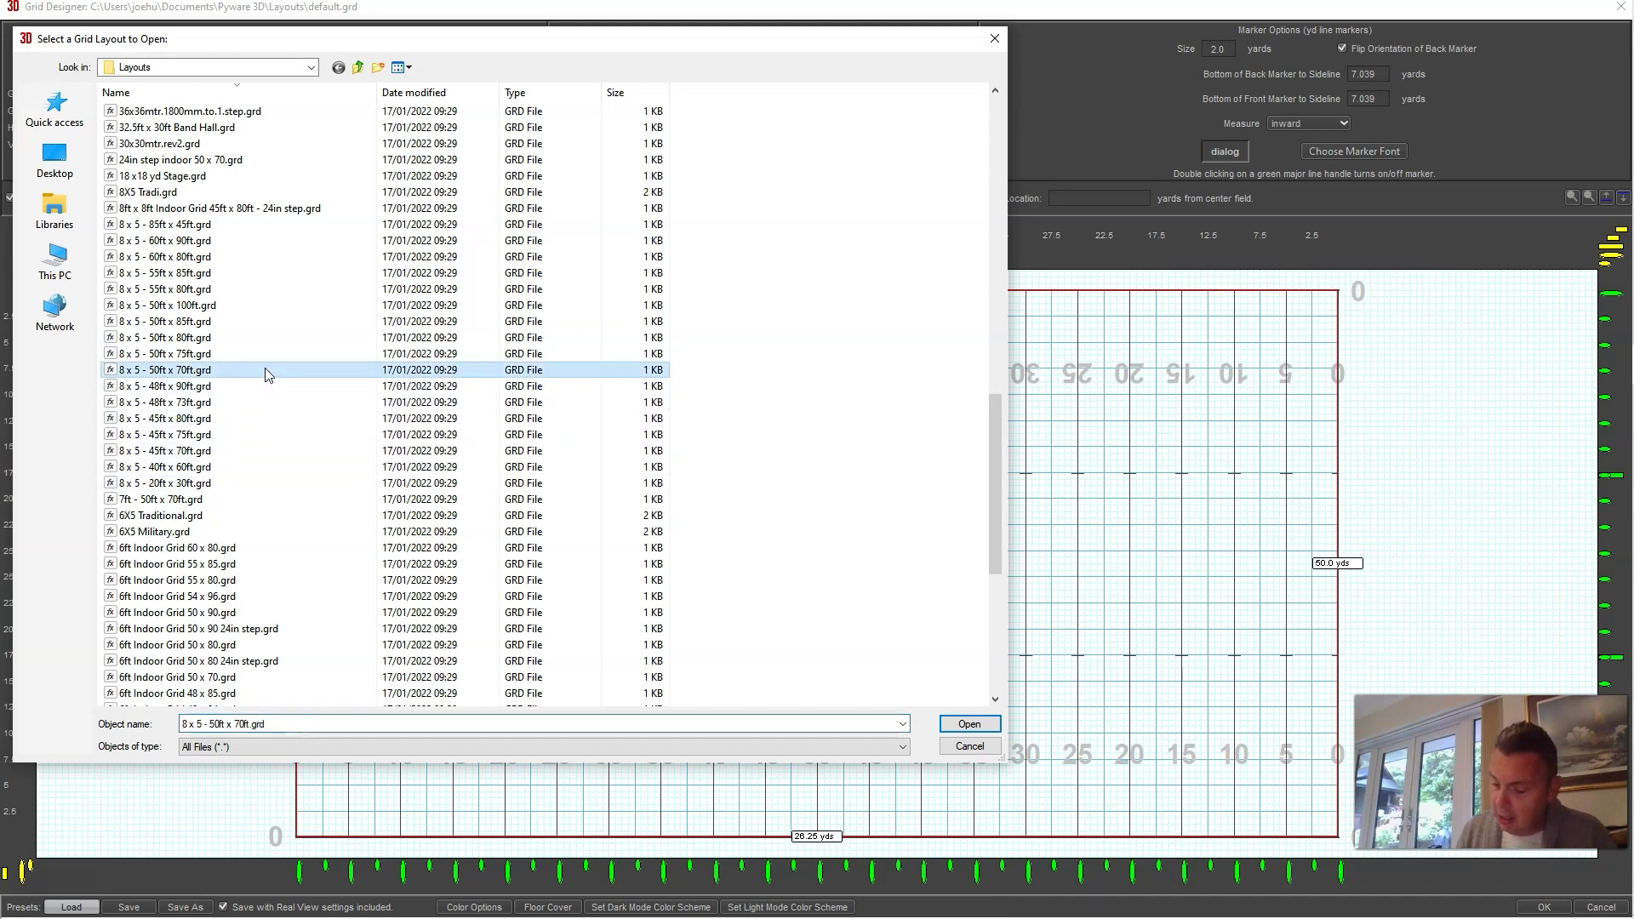
double_click(220, 375)
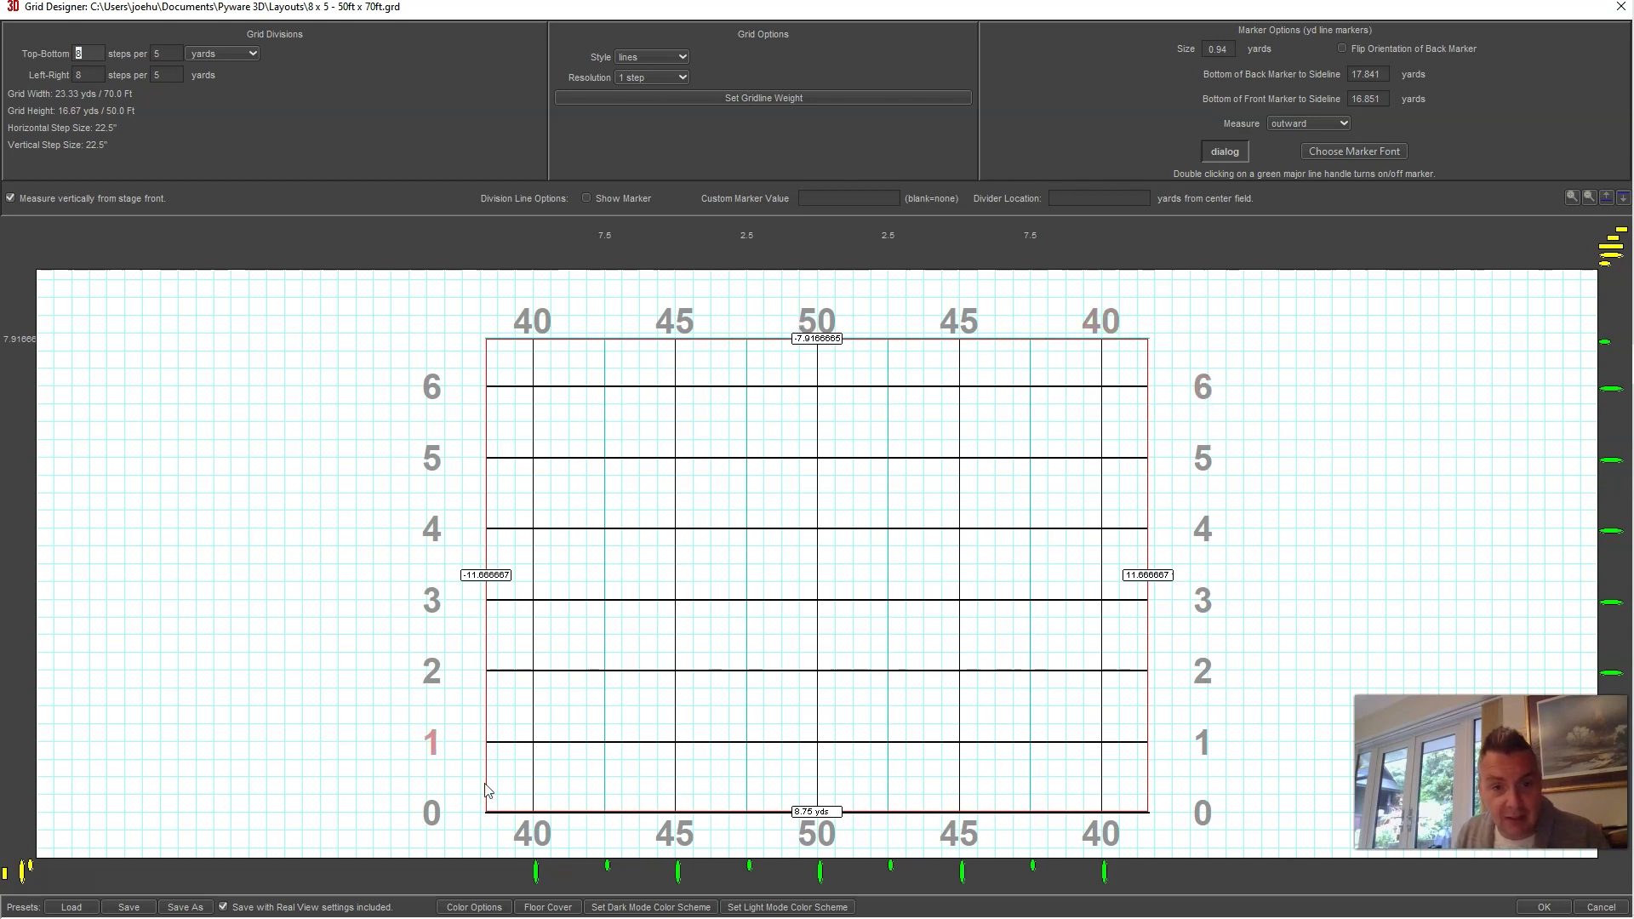
Step: Move the front and back markers inside the floor area and the side numbers onto its edges
left_click_drag(686, 326, 685, 390)
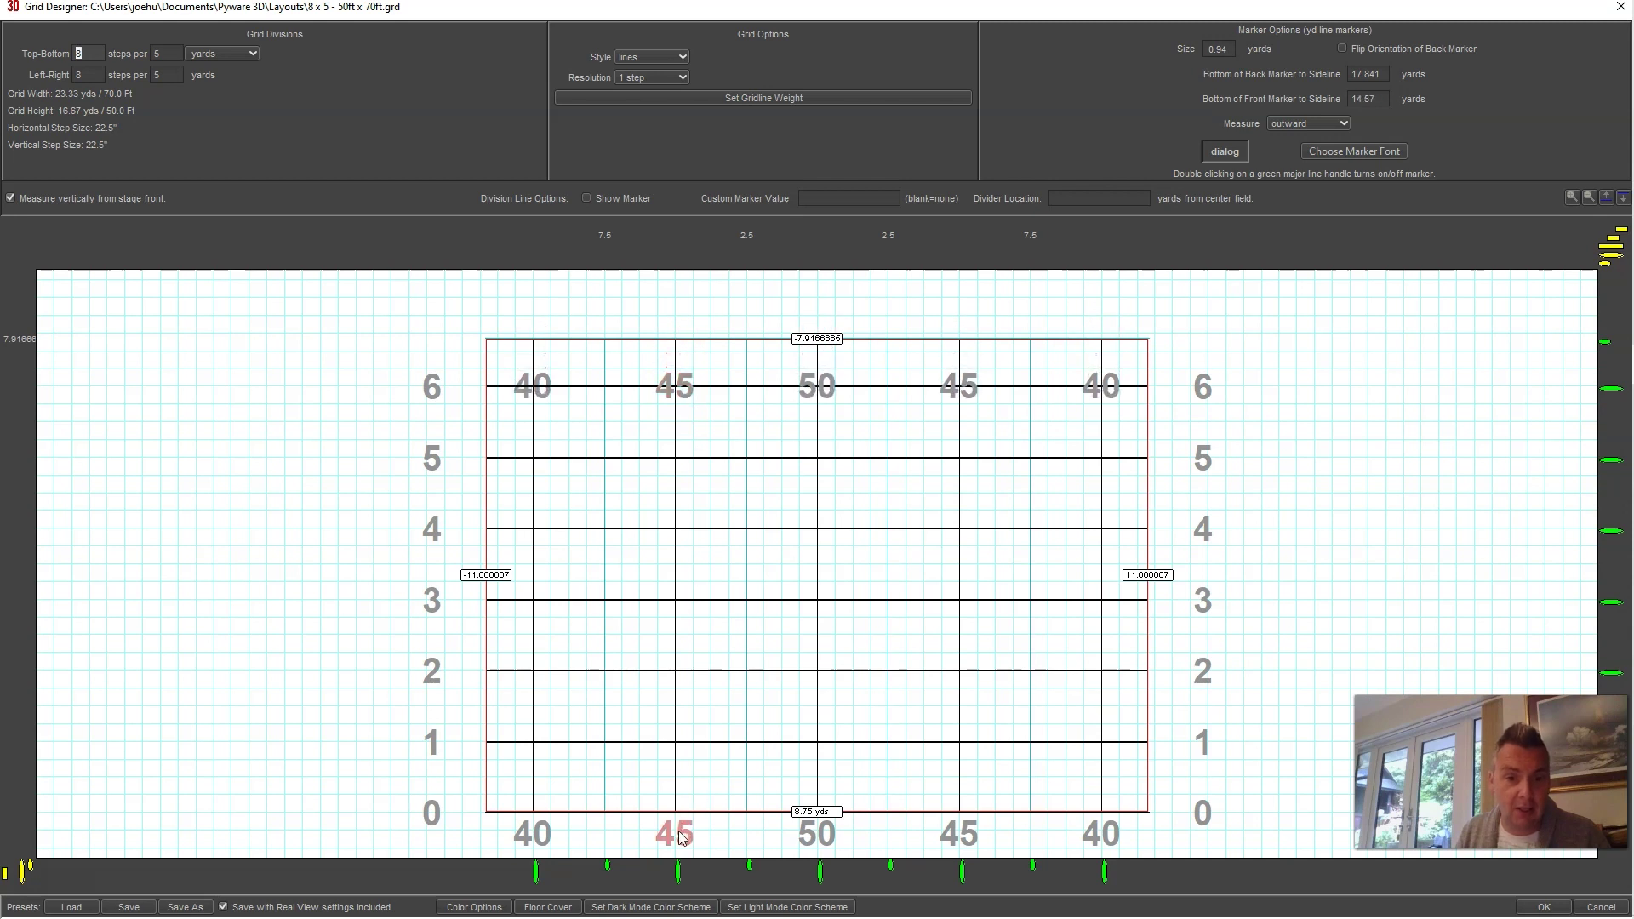
left_click_drag(686, 836, 686, 745)
left_click_drag(432, 601, 491, 606)
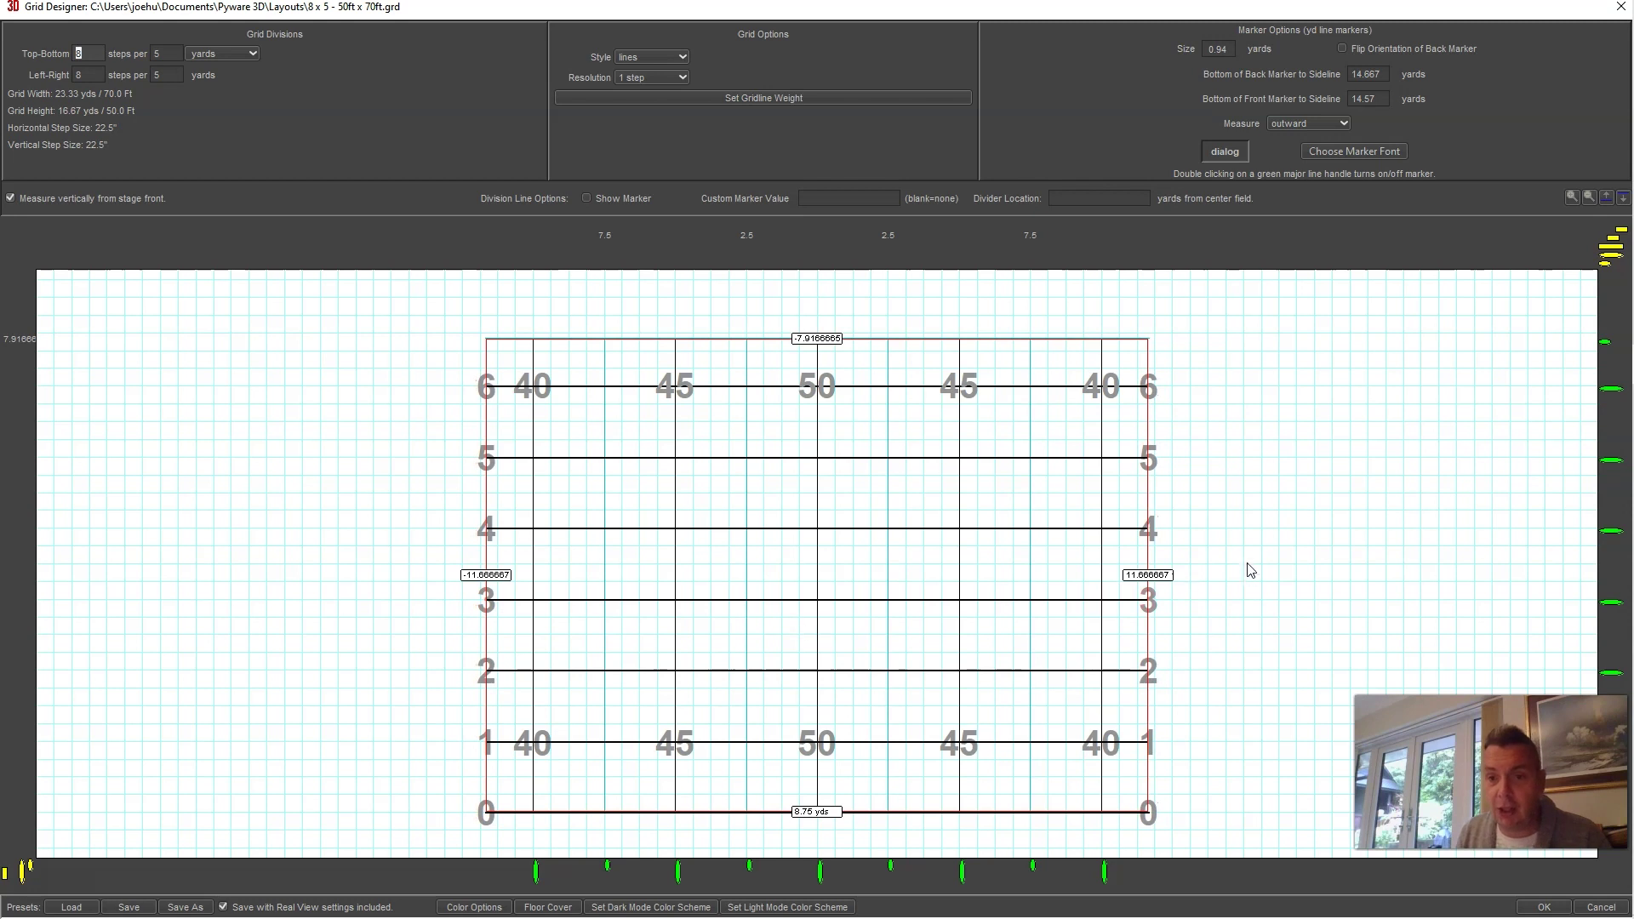
Step: Place the side numbers just outside the floor edges and the back and front markers beyond the sidelines, about 18.17 and 16.97 yards
left_click_drag(1149, 543, 1173, 545)
left_click_drag(1117, 402, 1114, 336)
left_click_drag(1115, 743, 1120, 843)
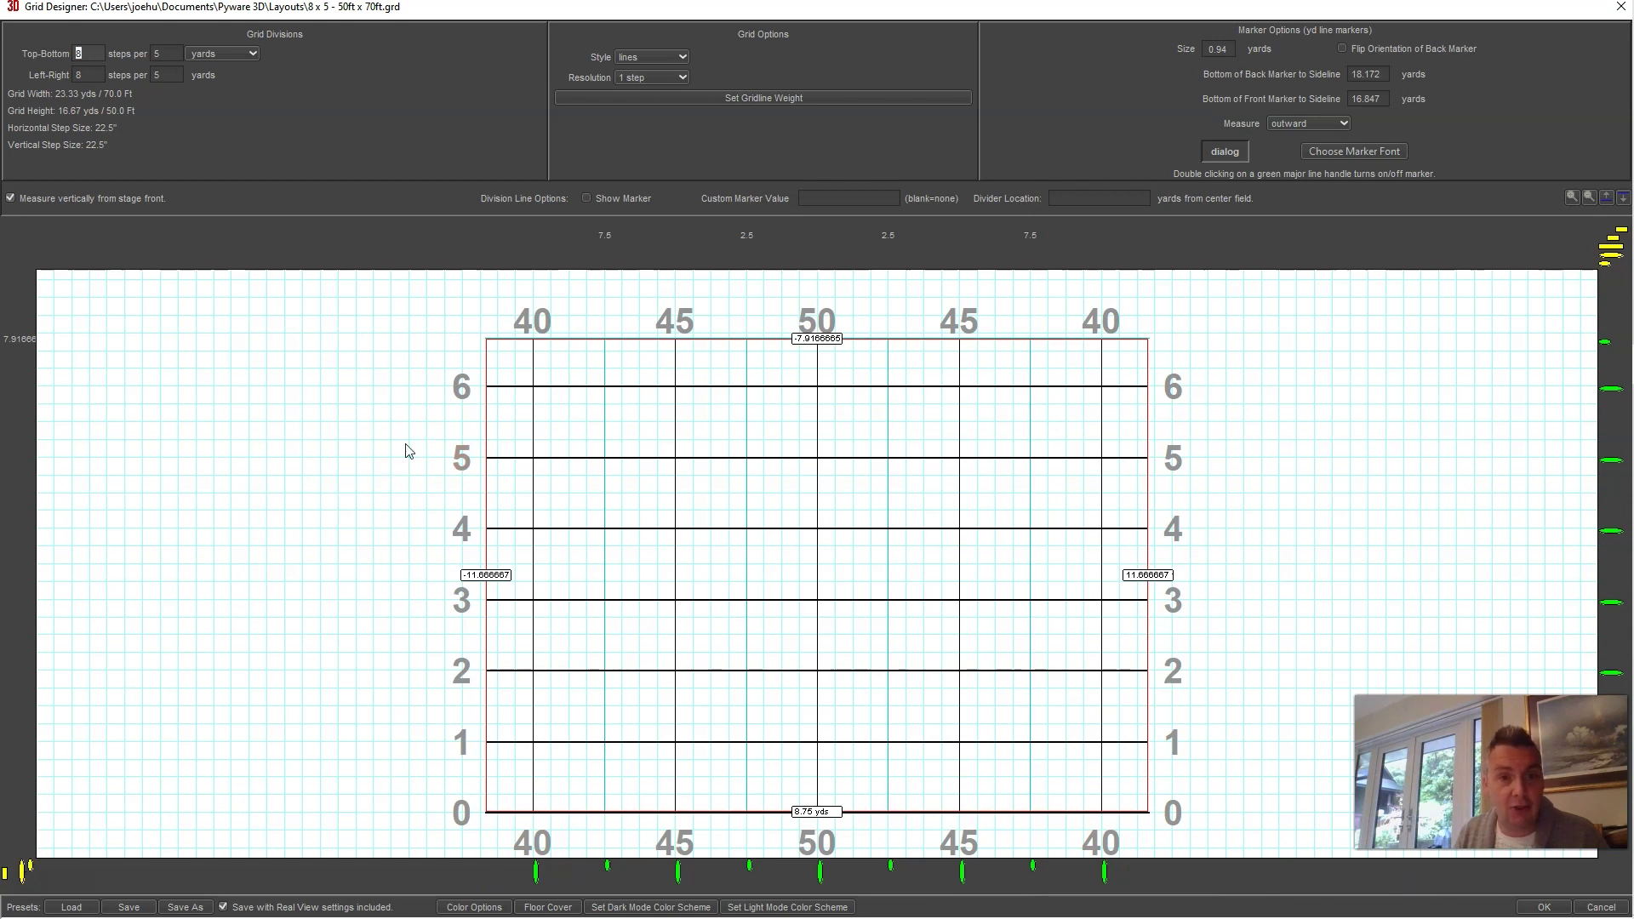
left_click(674, 374)
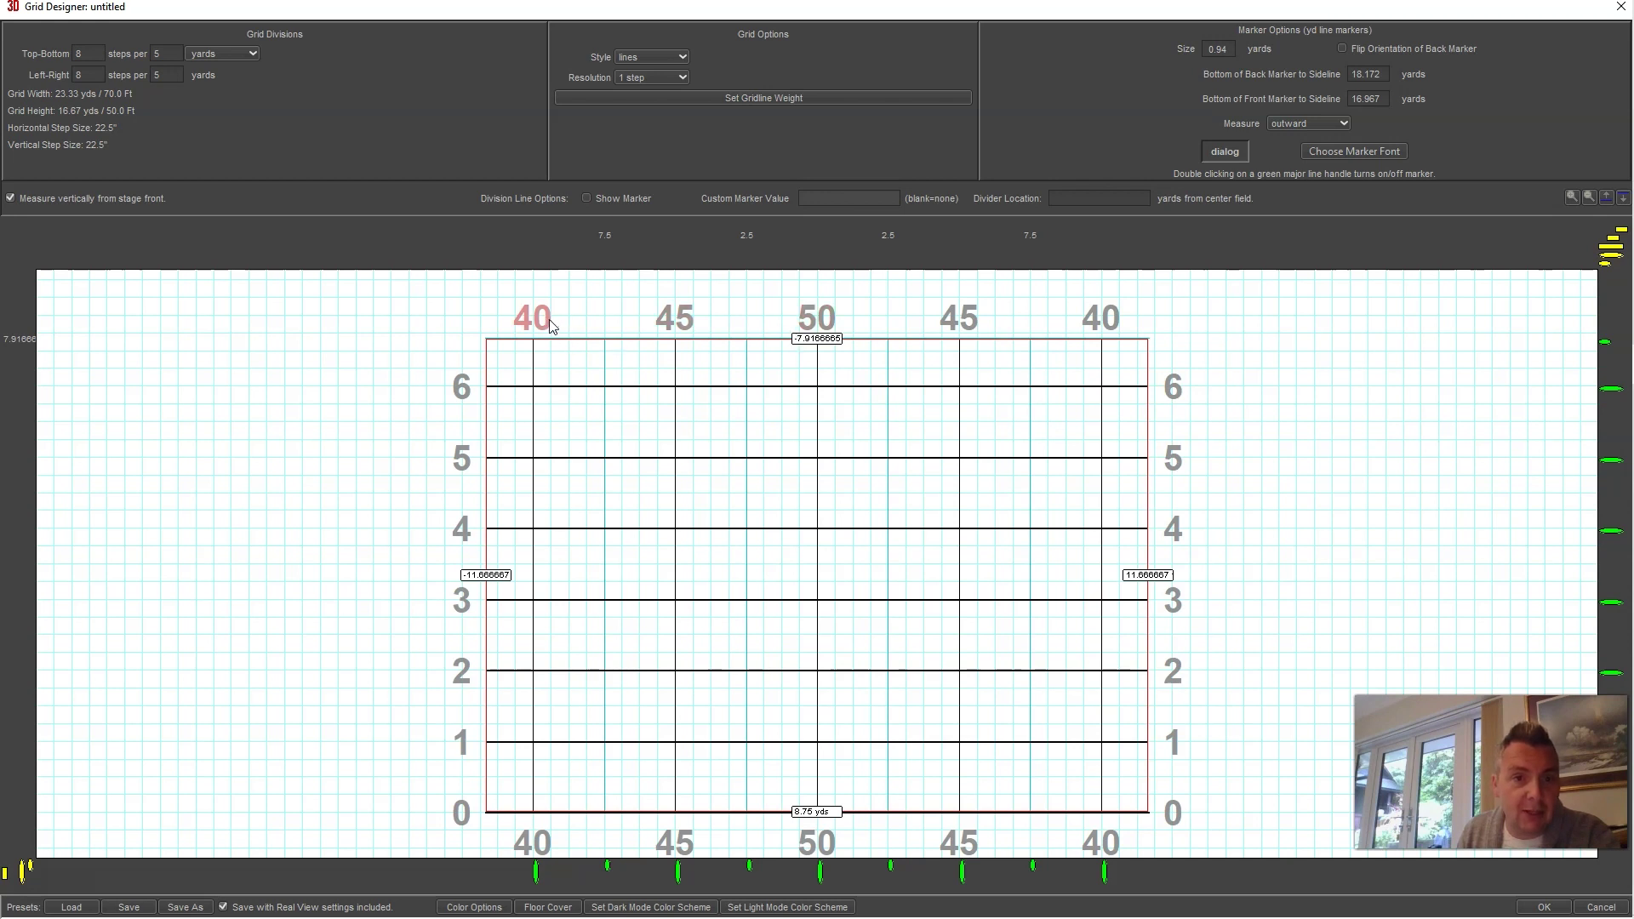
Step: Give the five vertical division lines the custom marker values A, B, C, D and E, from left to right
left_click(537, 872)
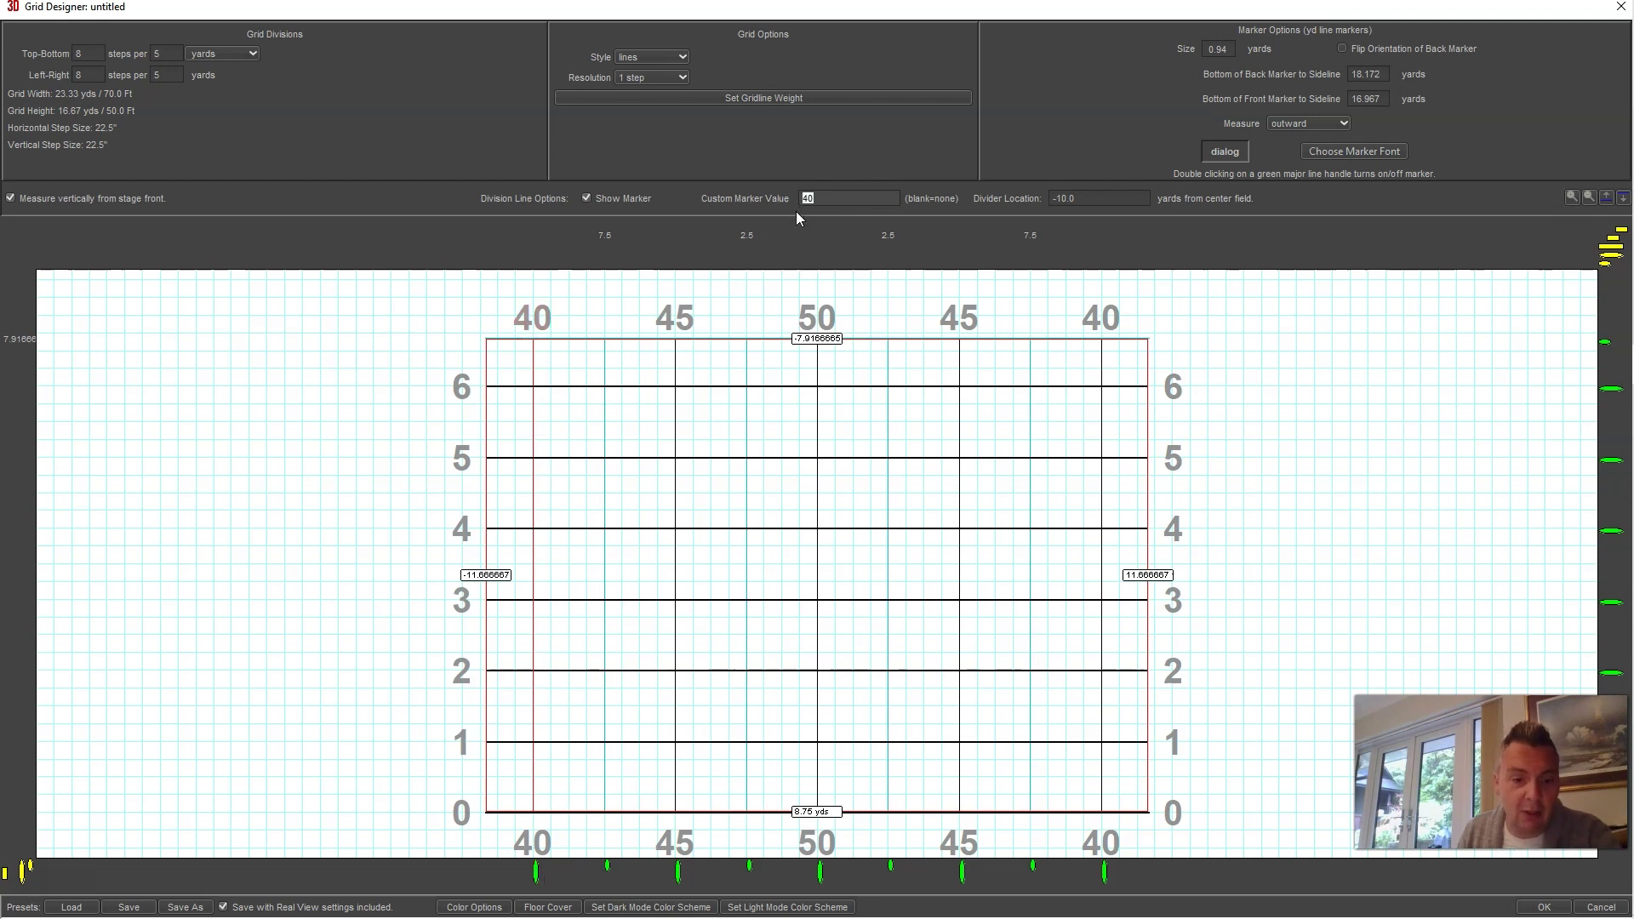
type("A")
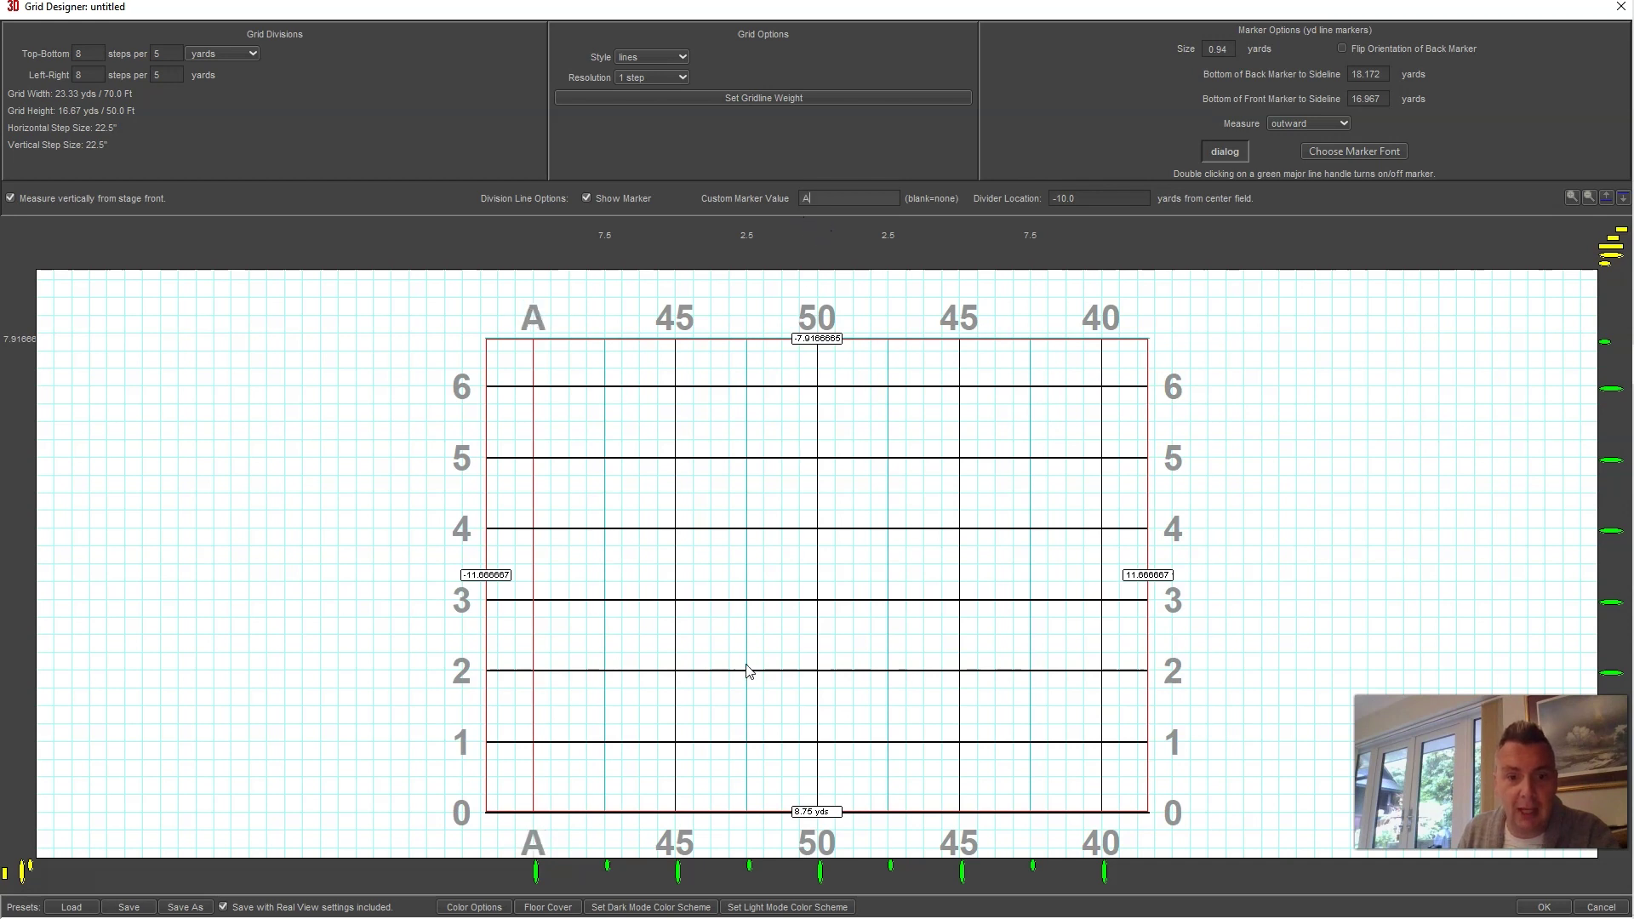
left_click(678, 875)
type("B")
left_click(819, 873)
type("C")
left_click(962, 873)
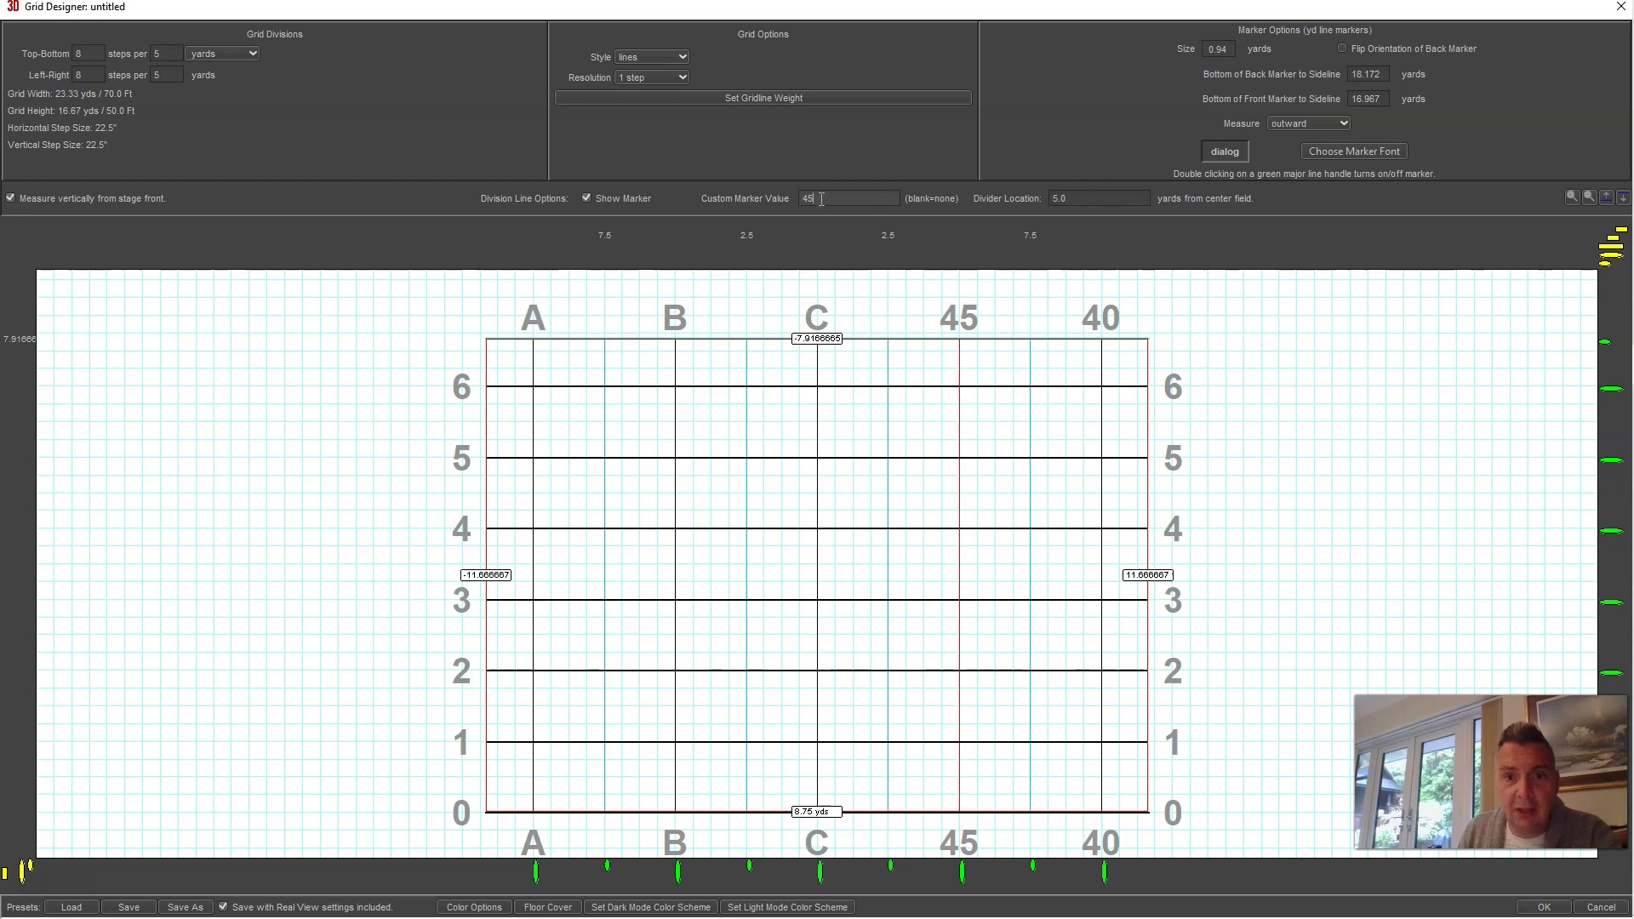
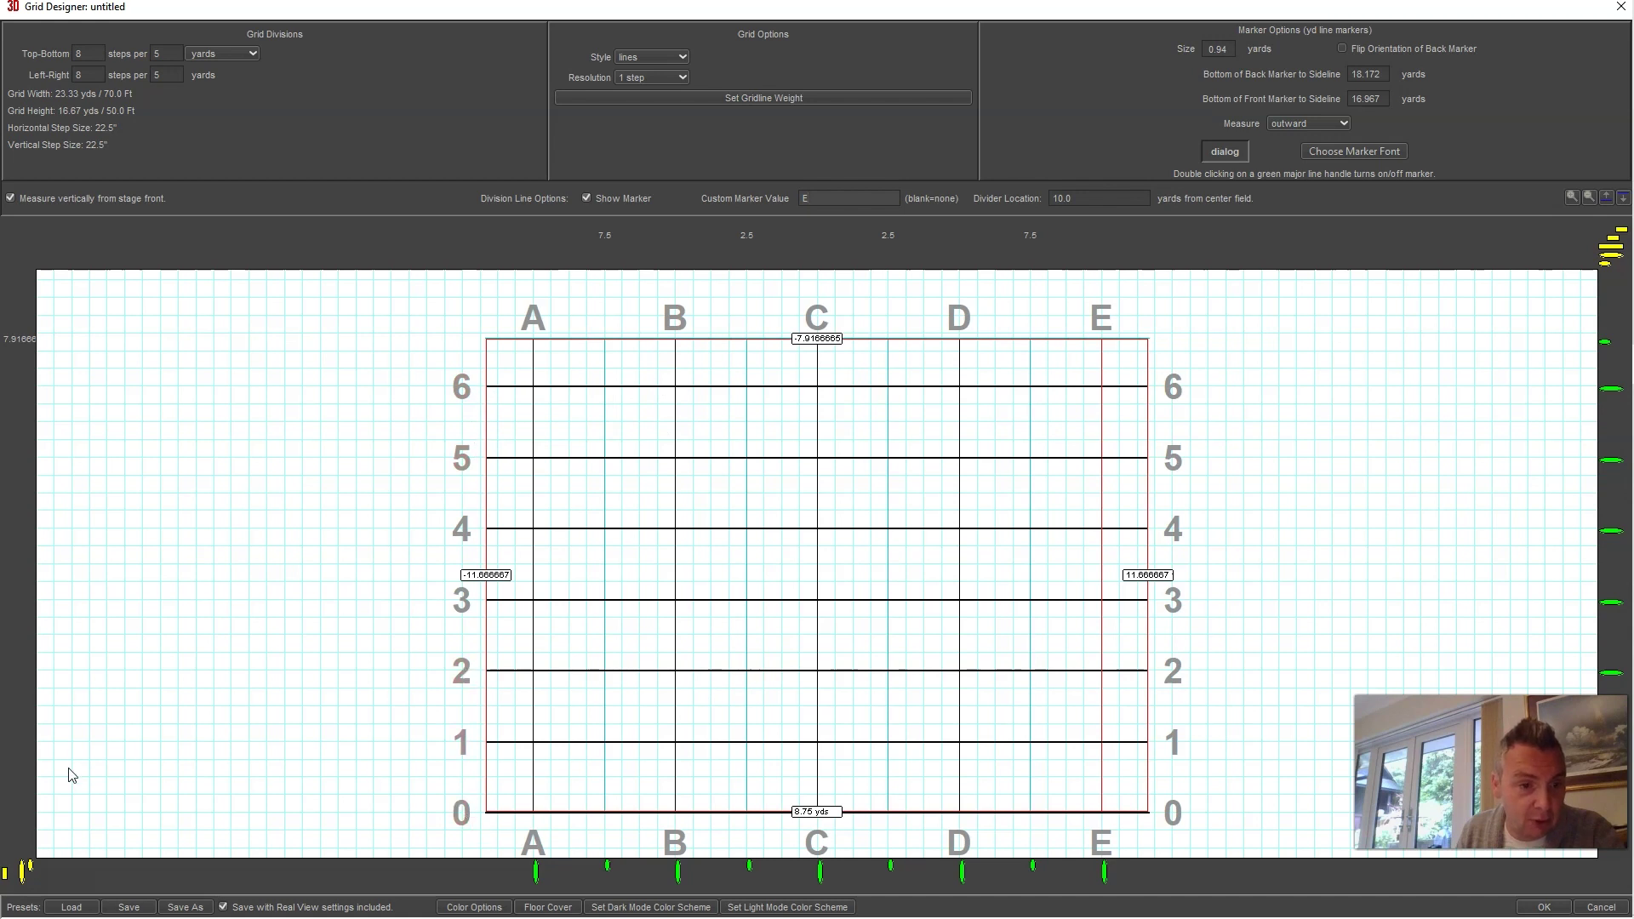
Step: Add labelled major vertical division lines at 7.5 and 2.5 yards on both sides of center field
left_click(28, 868)
left_click_drag(32, 869, 607, 889)
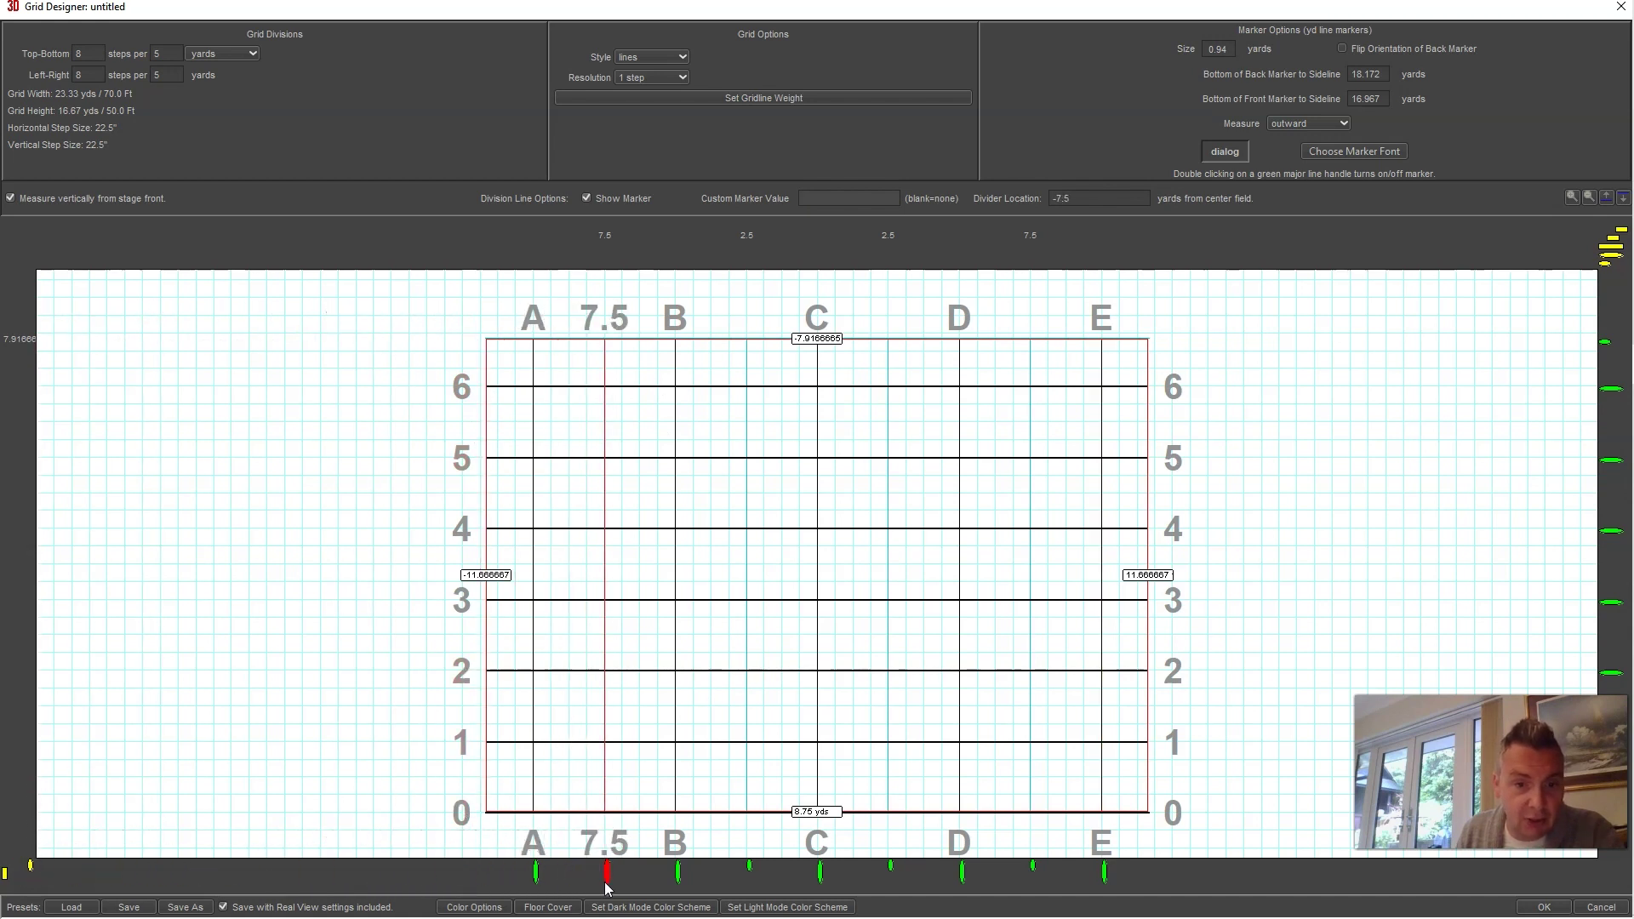
left_click_drag(28, 868, 1035, 877)
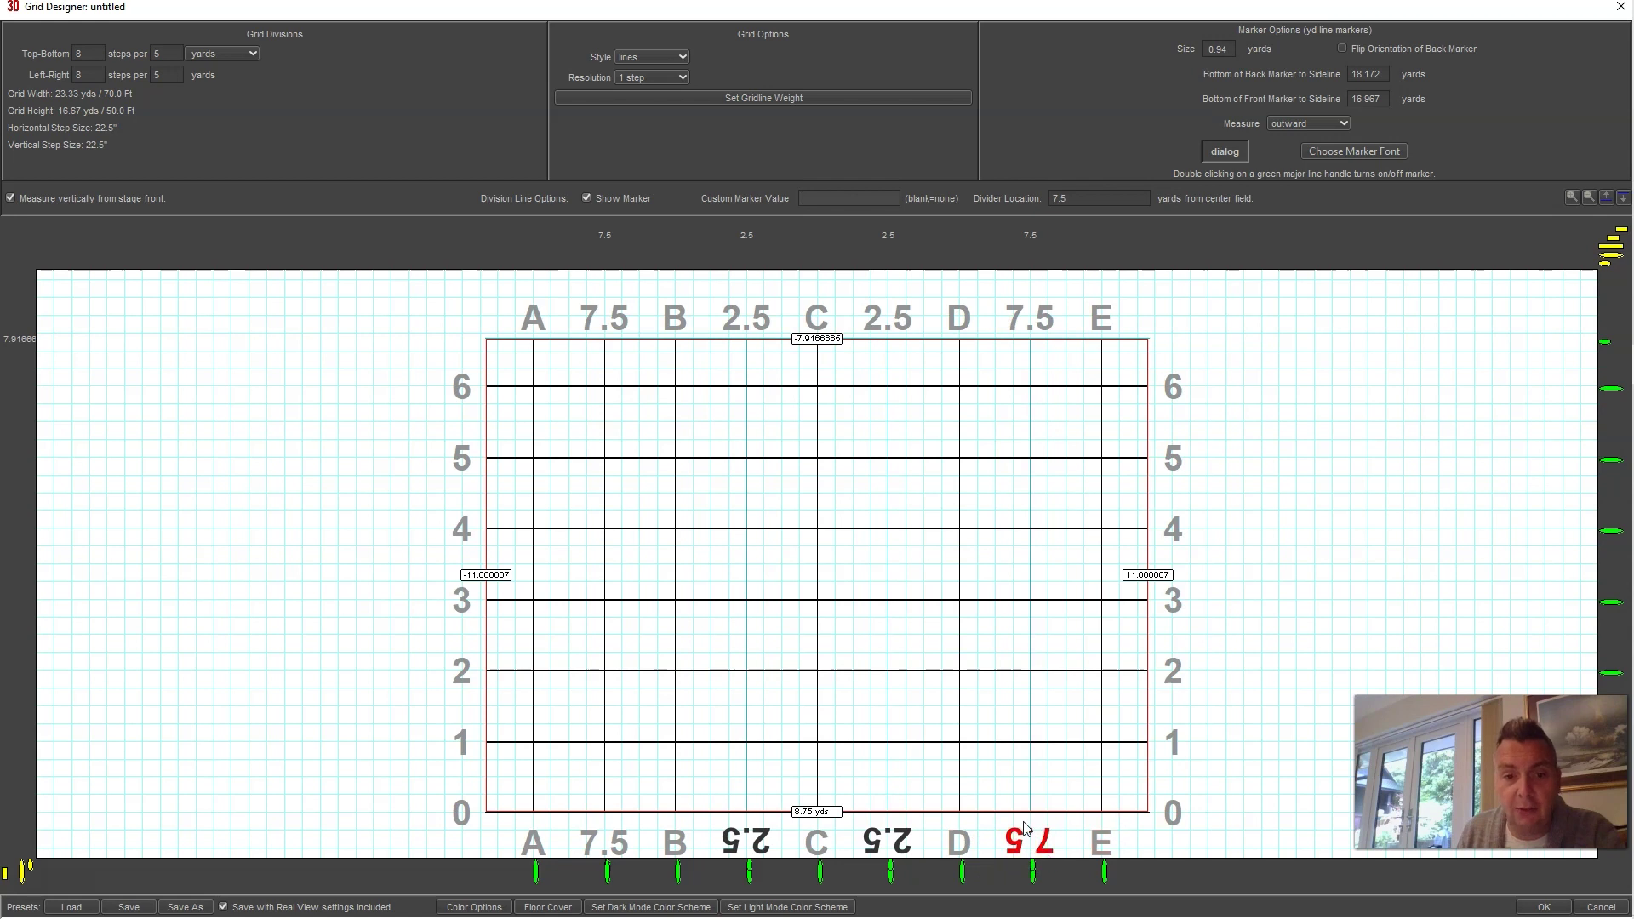
Step: Set the custom marker values of the second to fifth vertical lines to B, C, D and E
left_click(609, 873)
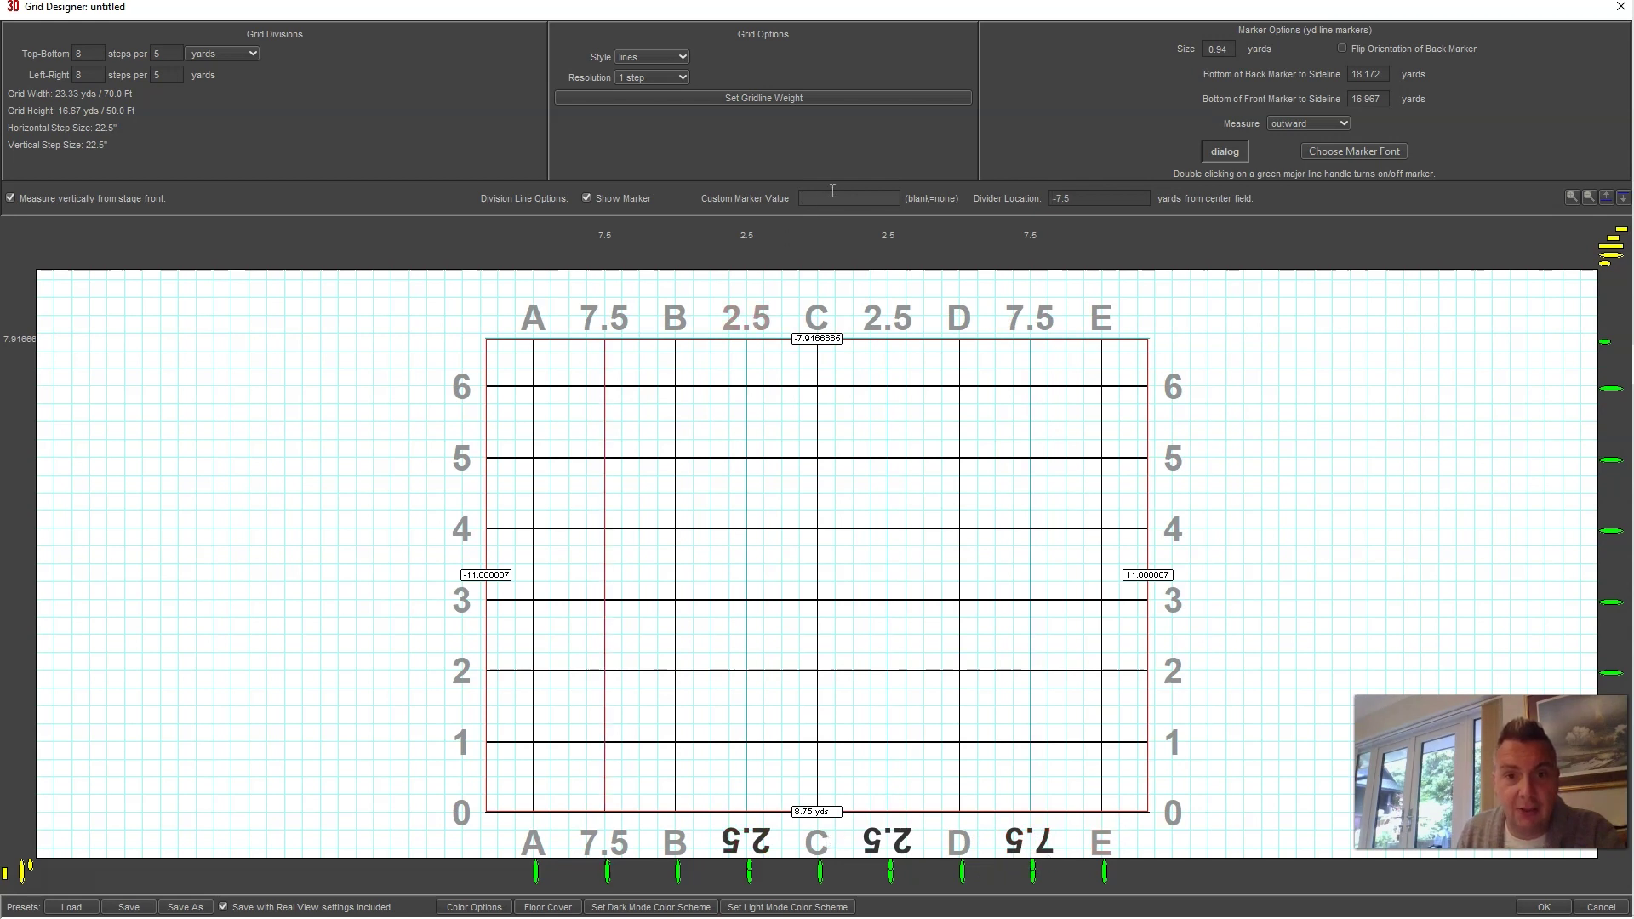
type("B")
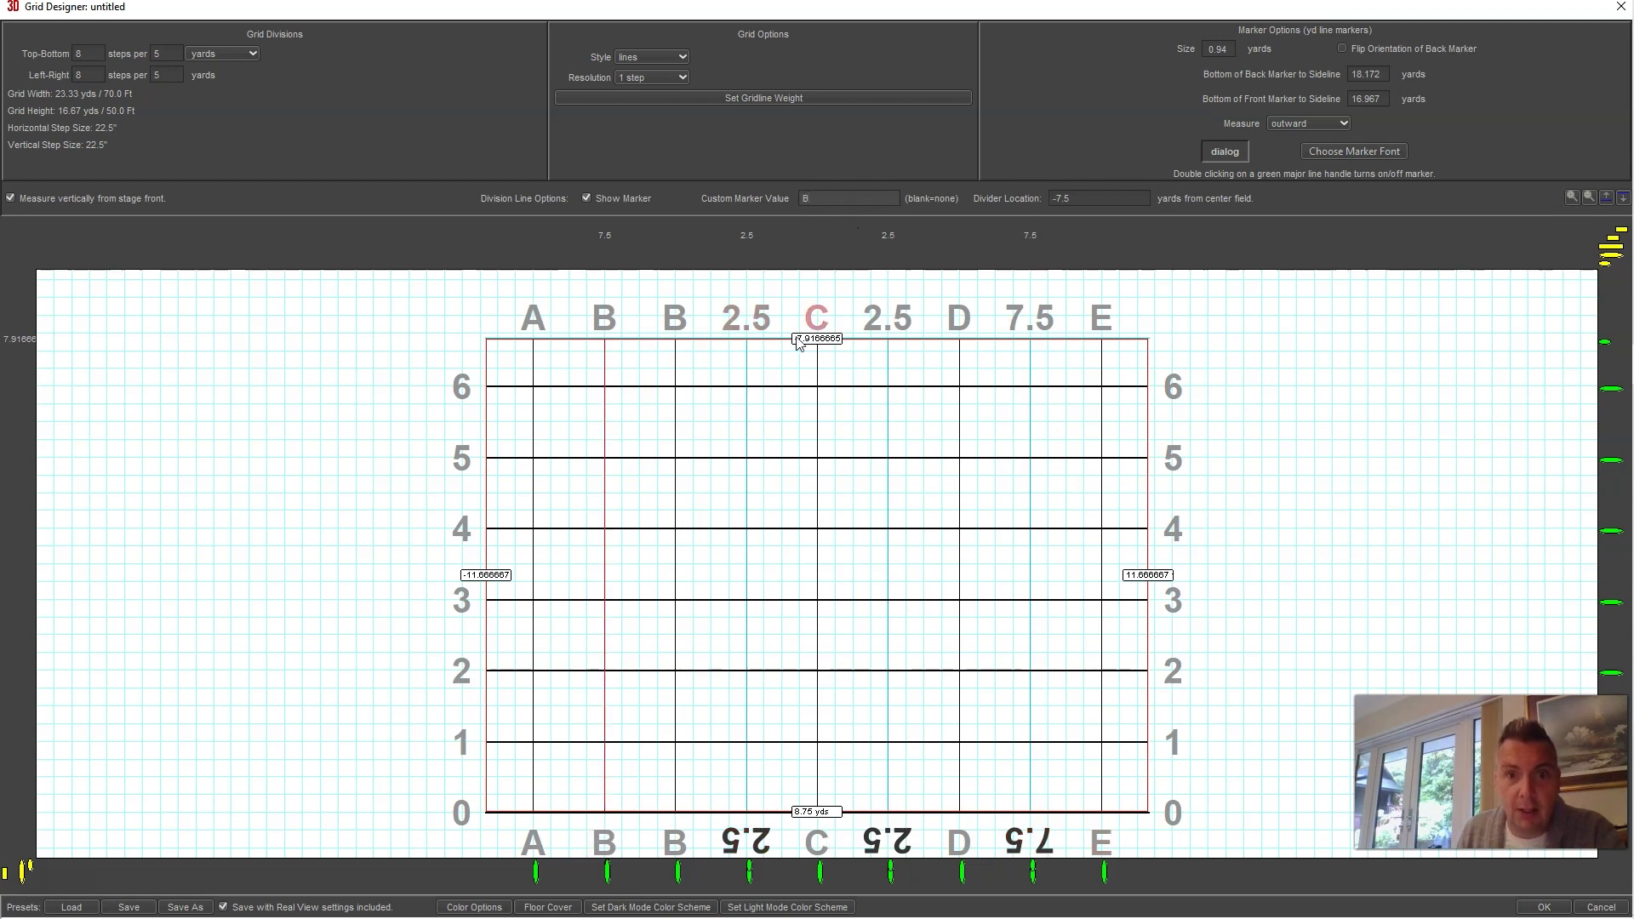
left_click(677, 876)
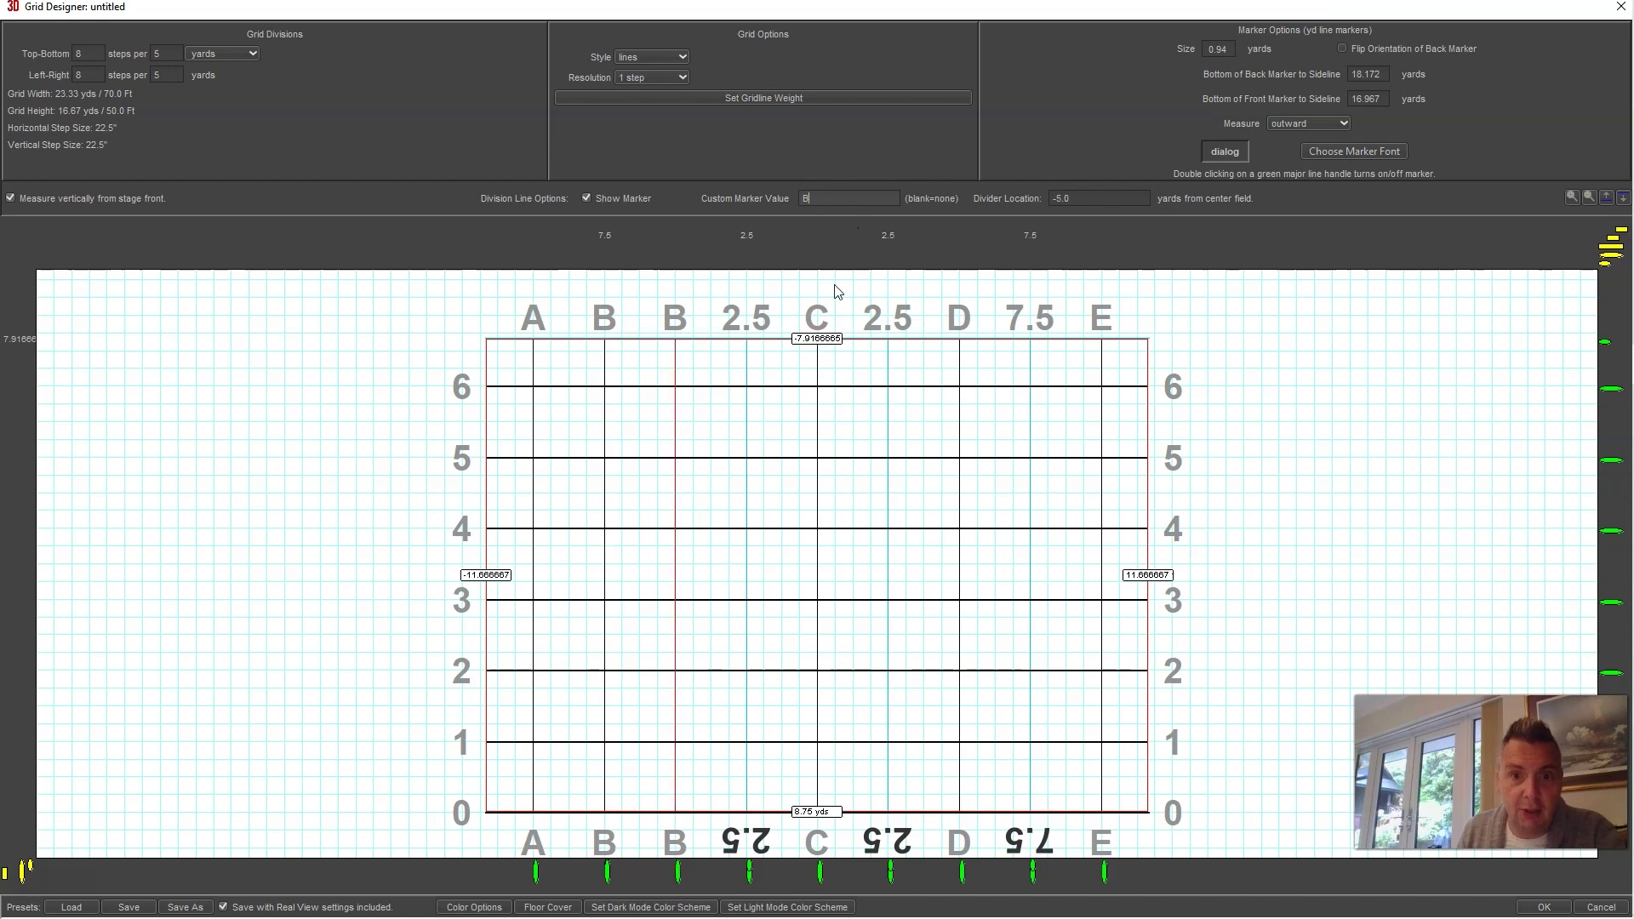
left_click(749, 874)
left_click(823, 200)
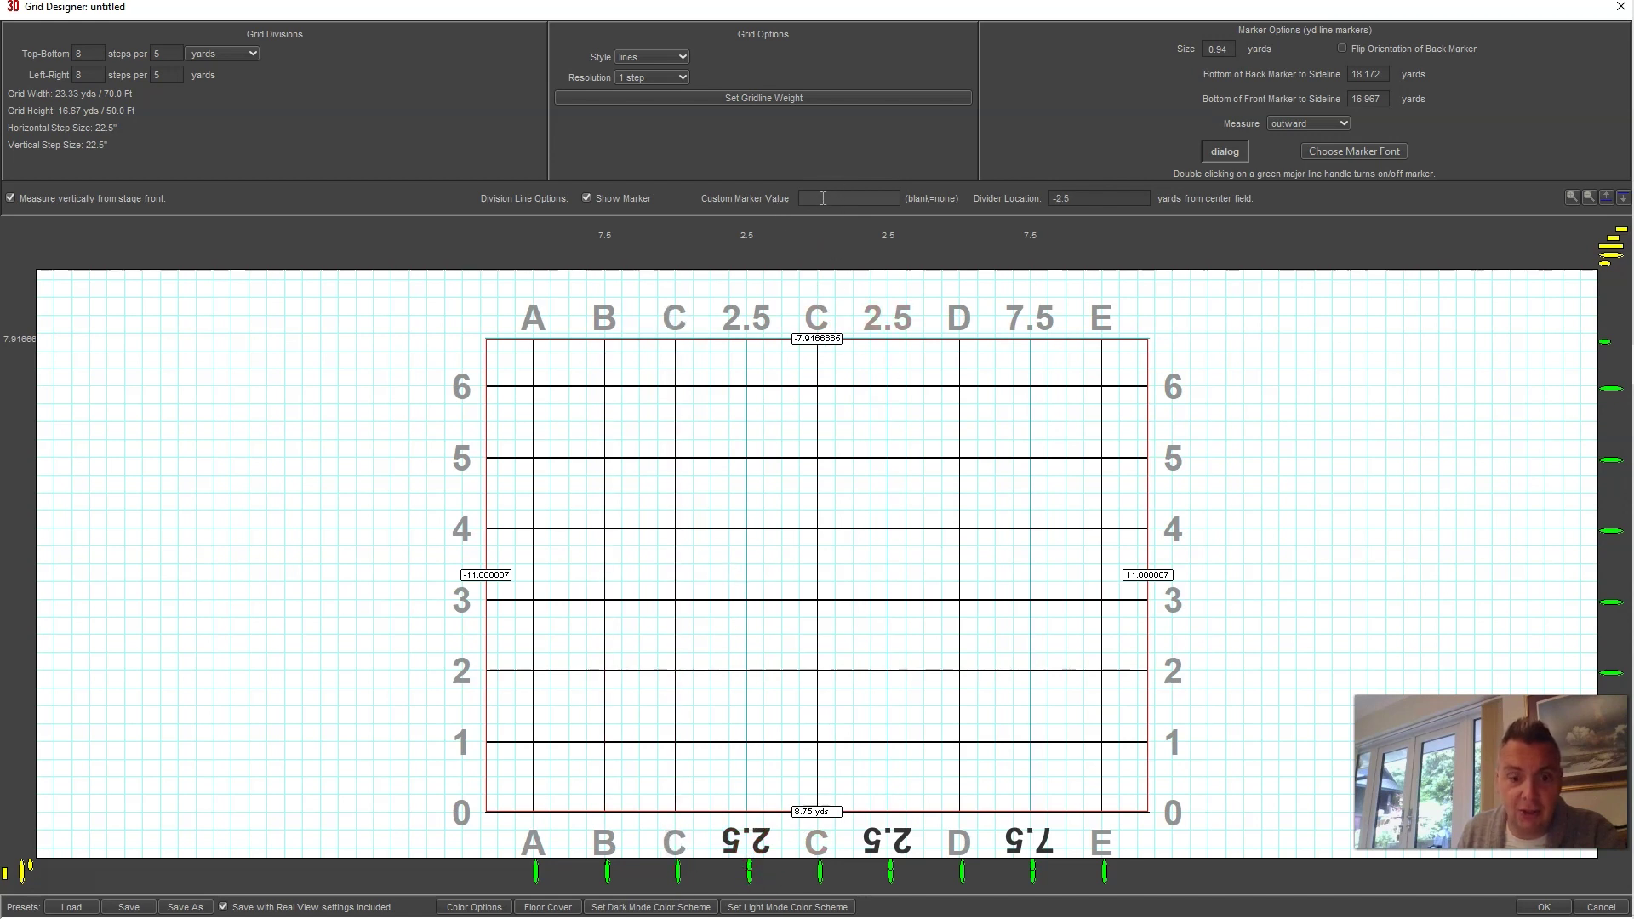
type("D")
left_click(820, 872)
type("E")
Step: Set the custom marker values of the remaining four vertical lines to F, G, H and I, then deselect the line
left_click(890, 872)
type("F")
left_click(962, 871)
type("G")
left_click(1033, 872)
type("H")
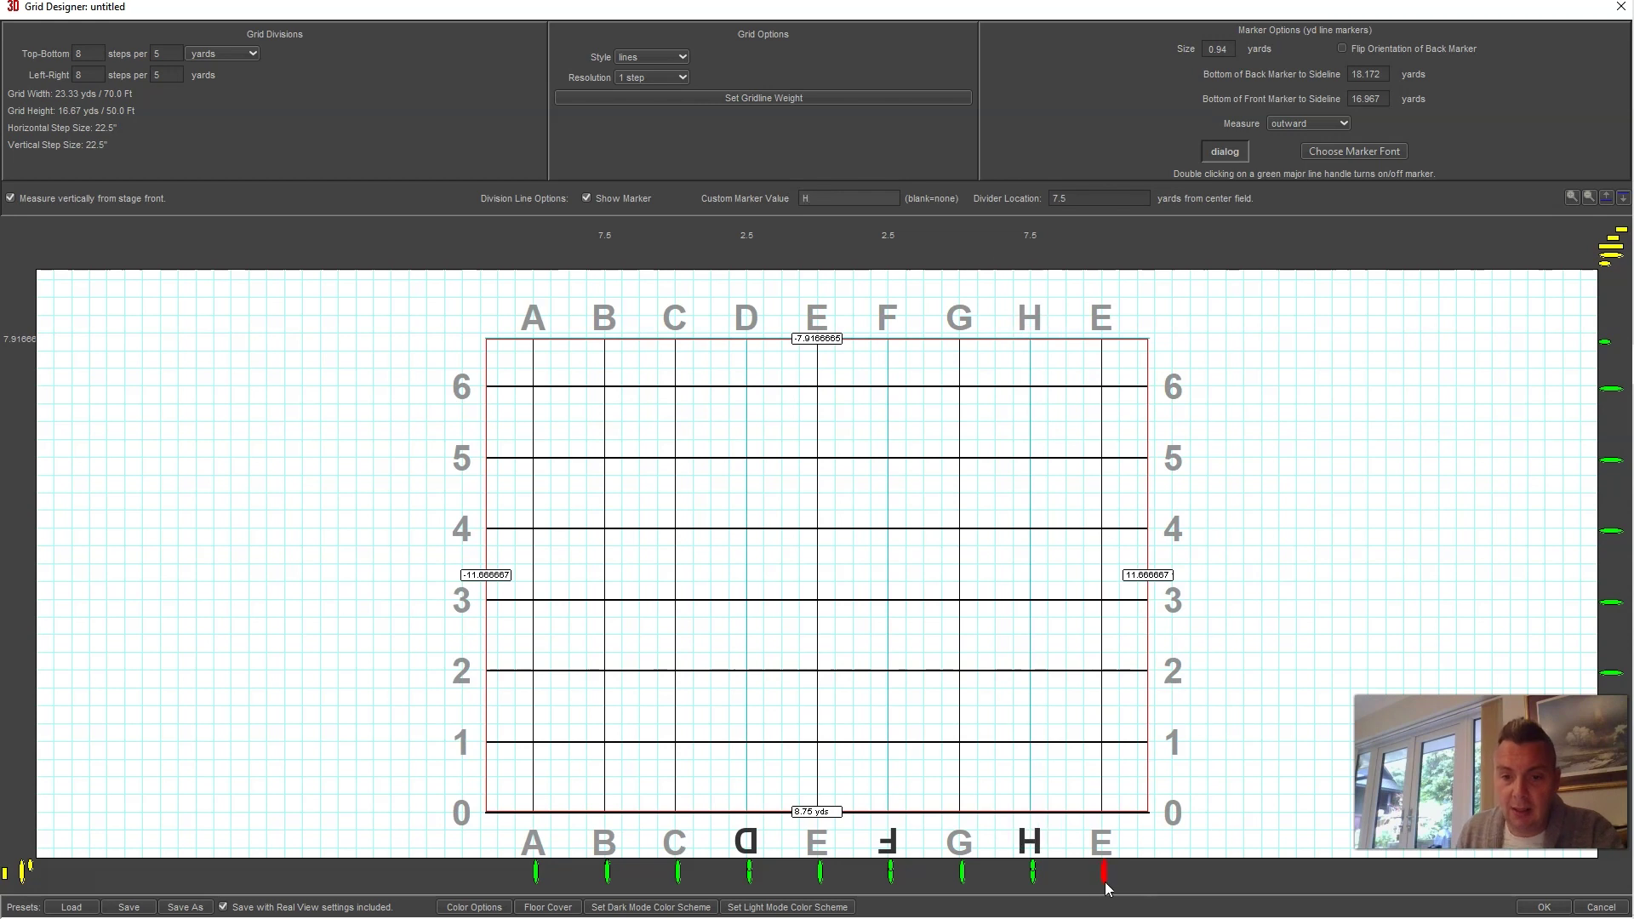
left_click(1104, 876)
type("I")
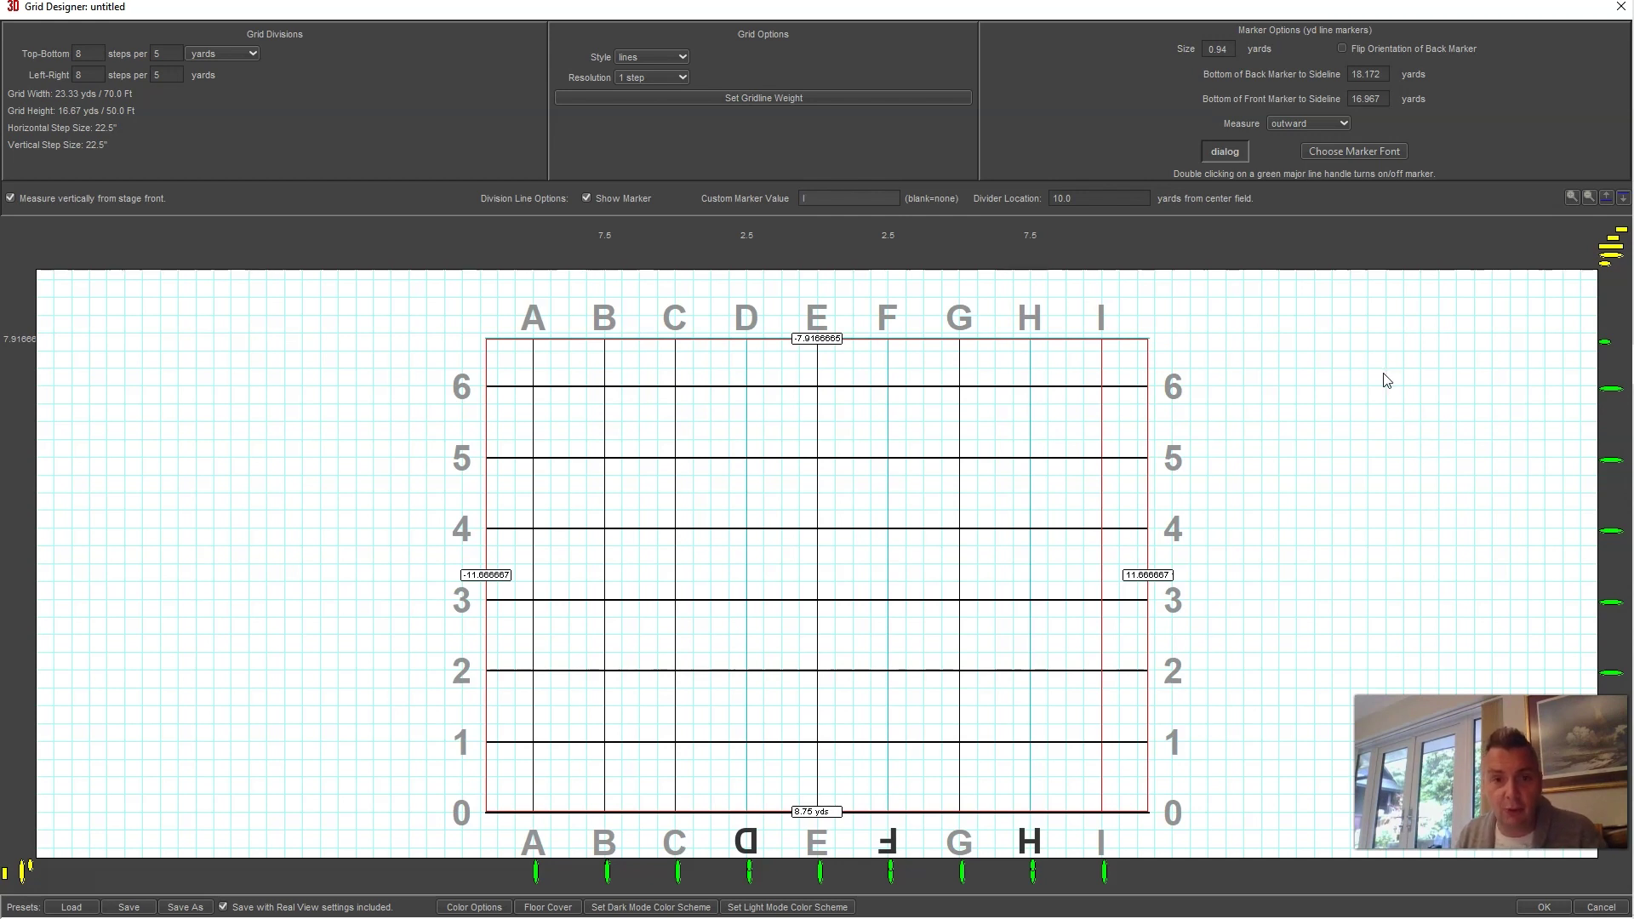
left_click(378, 584)
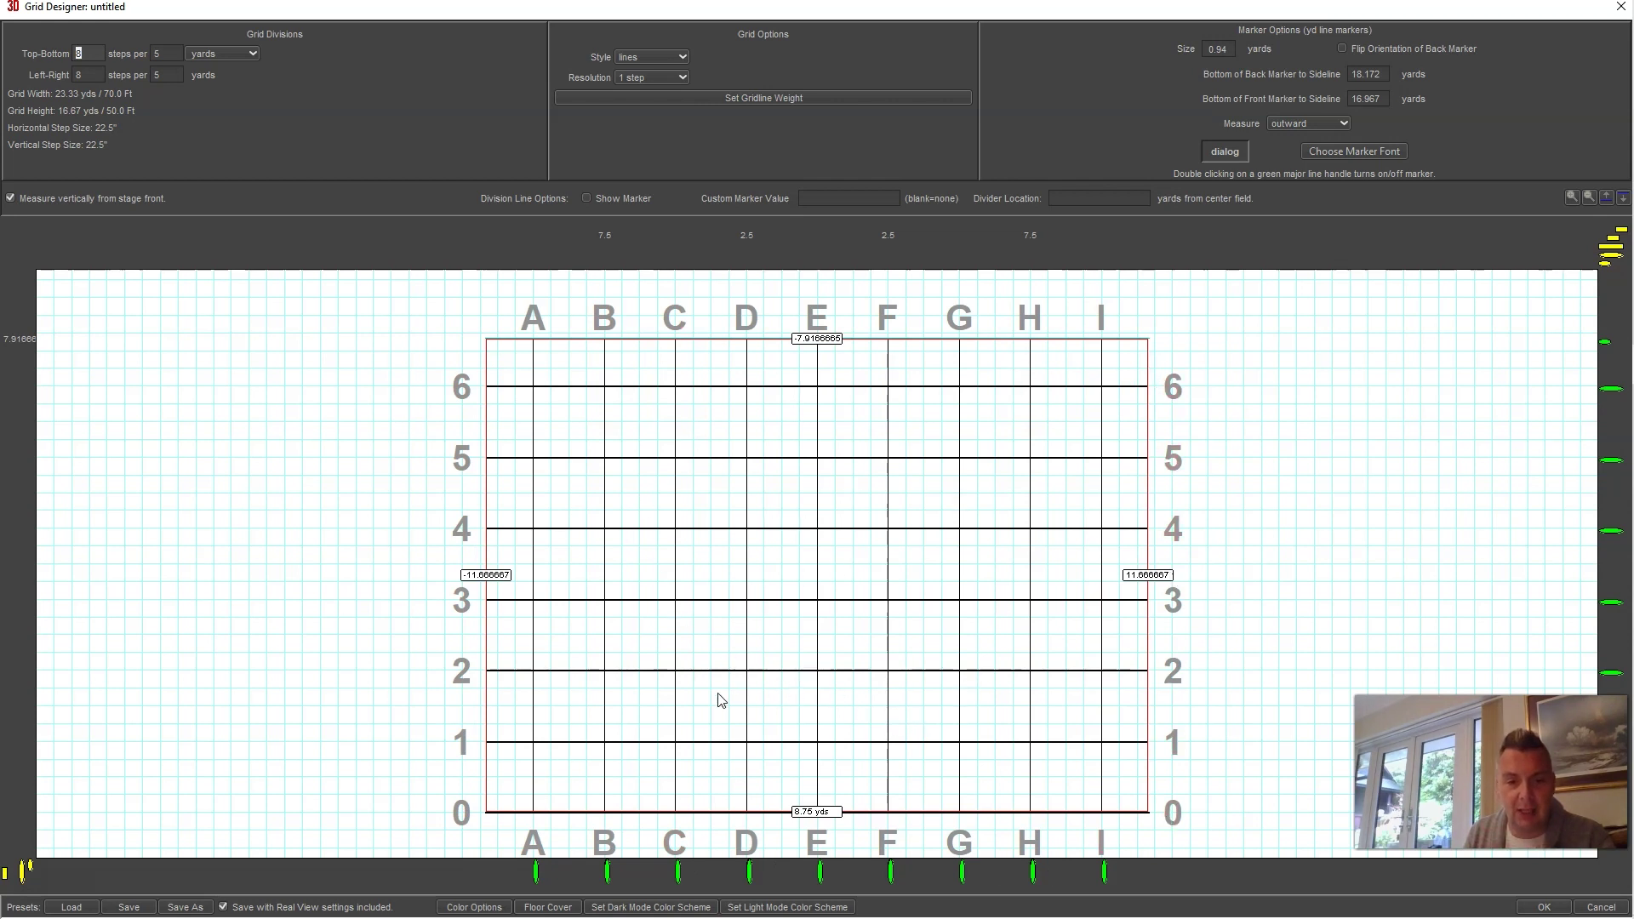
Step: Add Rockford Floor 2022.jpg from the Tutorial Files folder as the floor cover and apply the grid to the drill
left_click(562, 903)
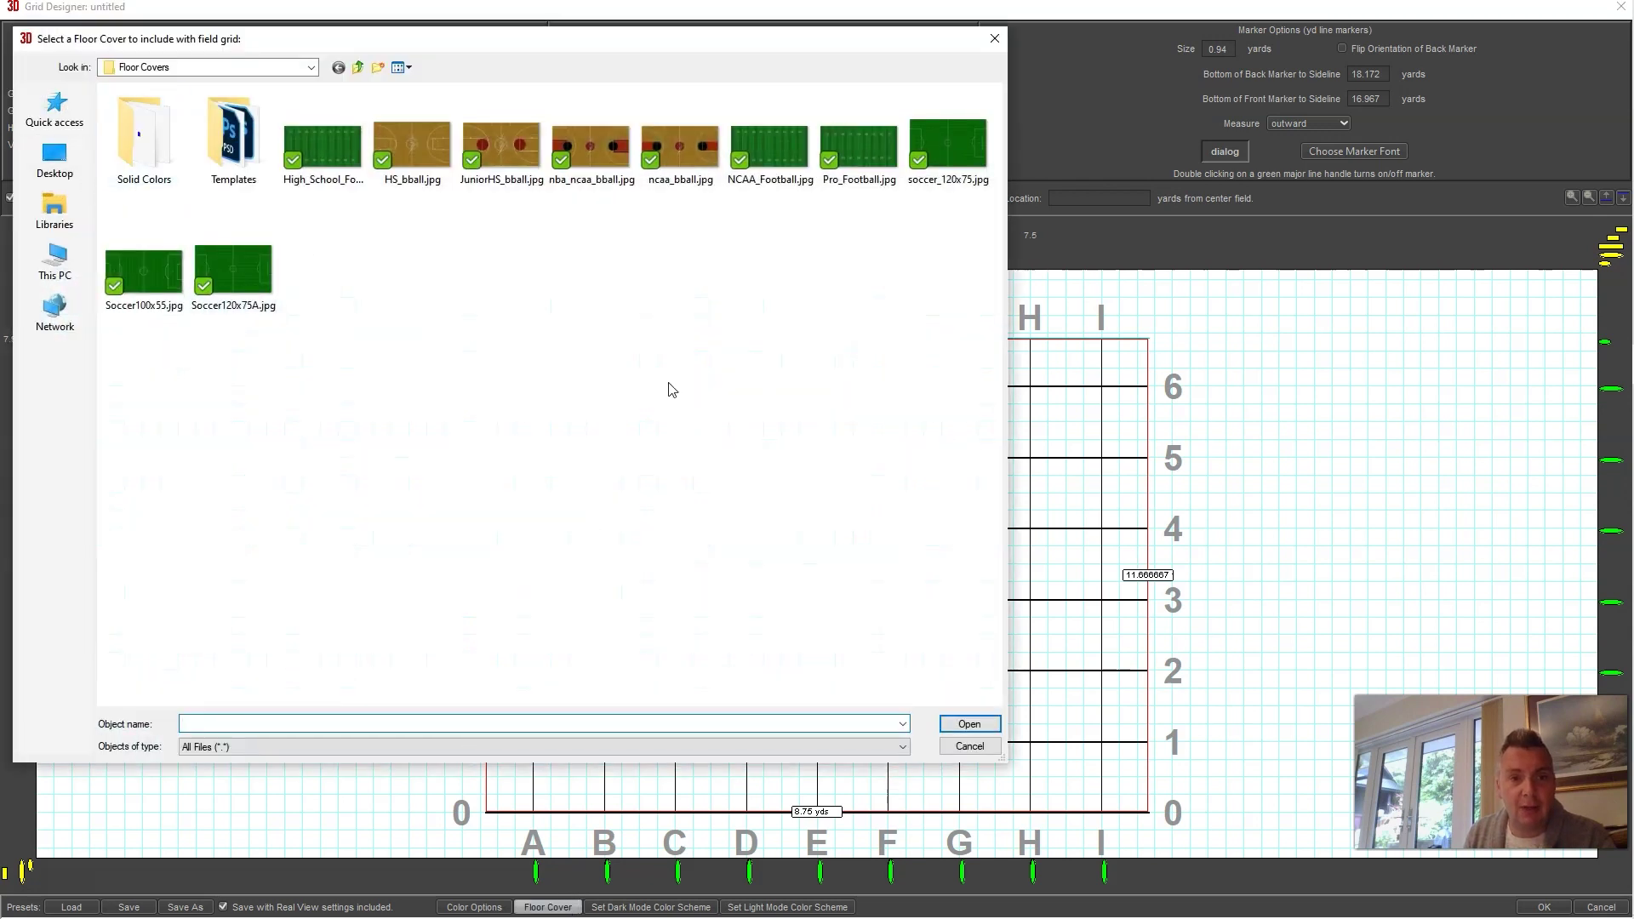
key("alt+Left")
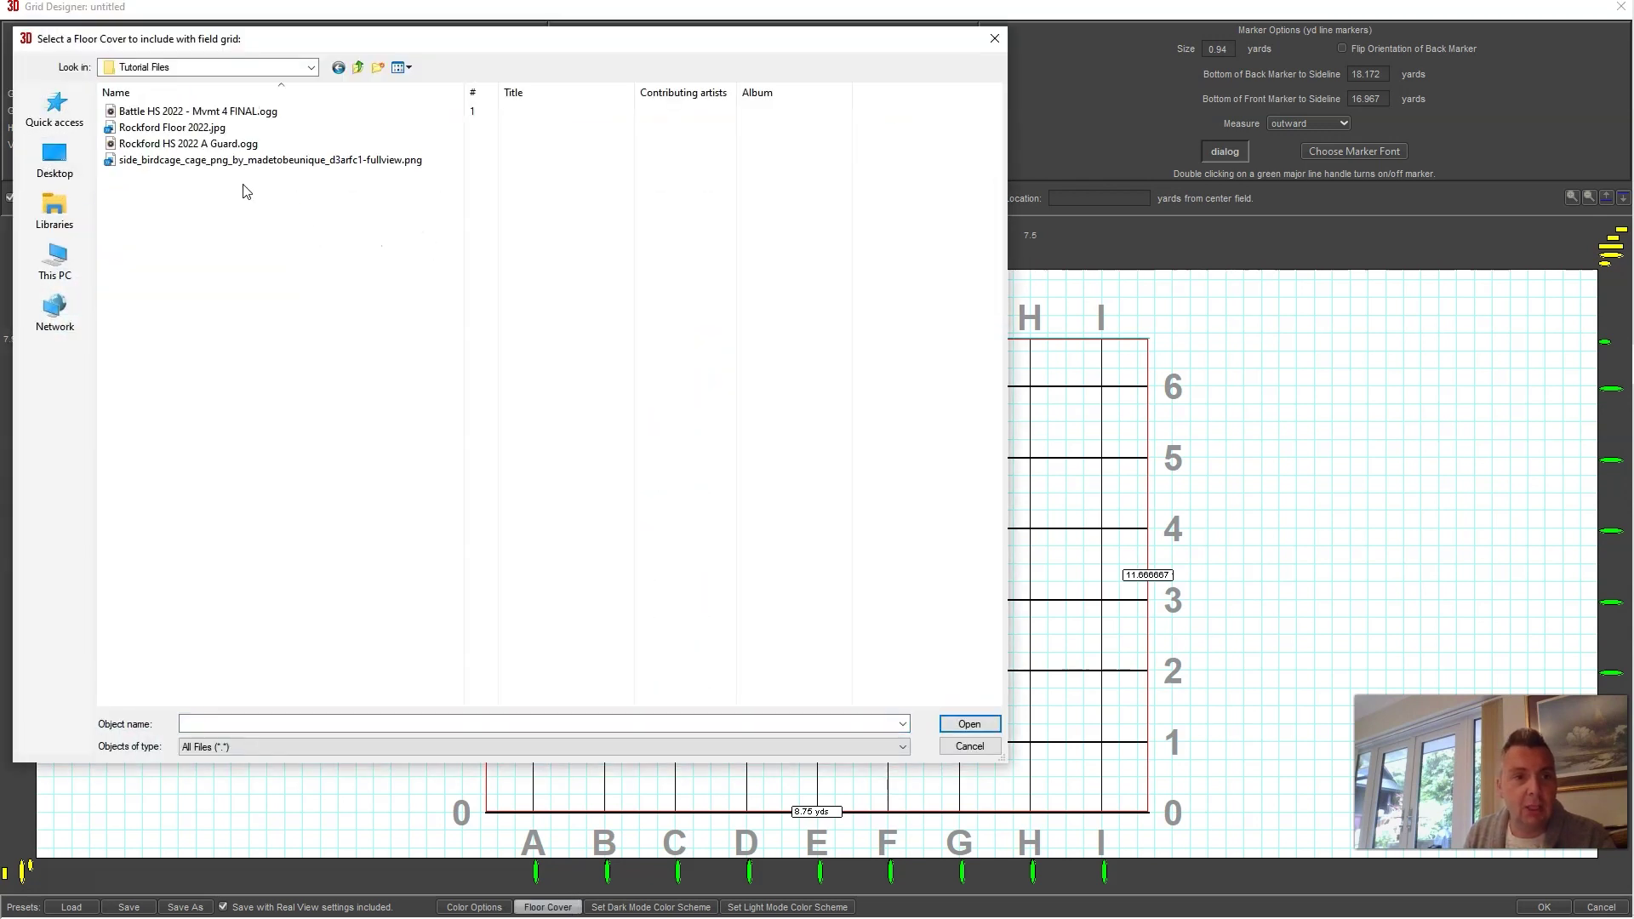
left_click(178, 127)
left_click(969, 724)
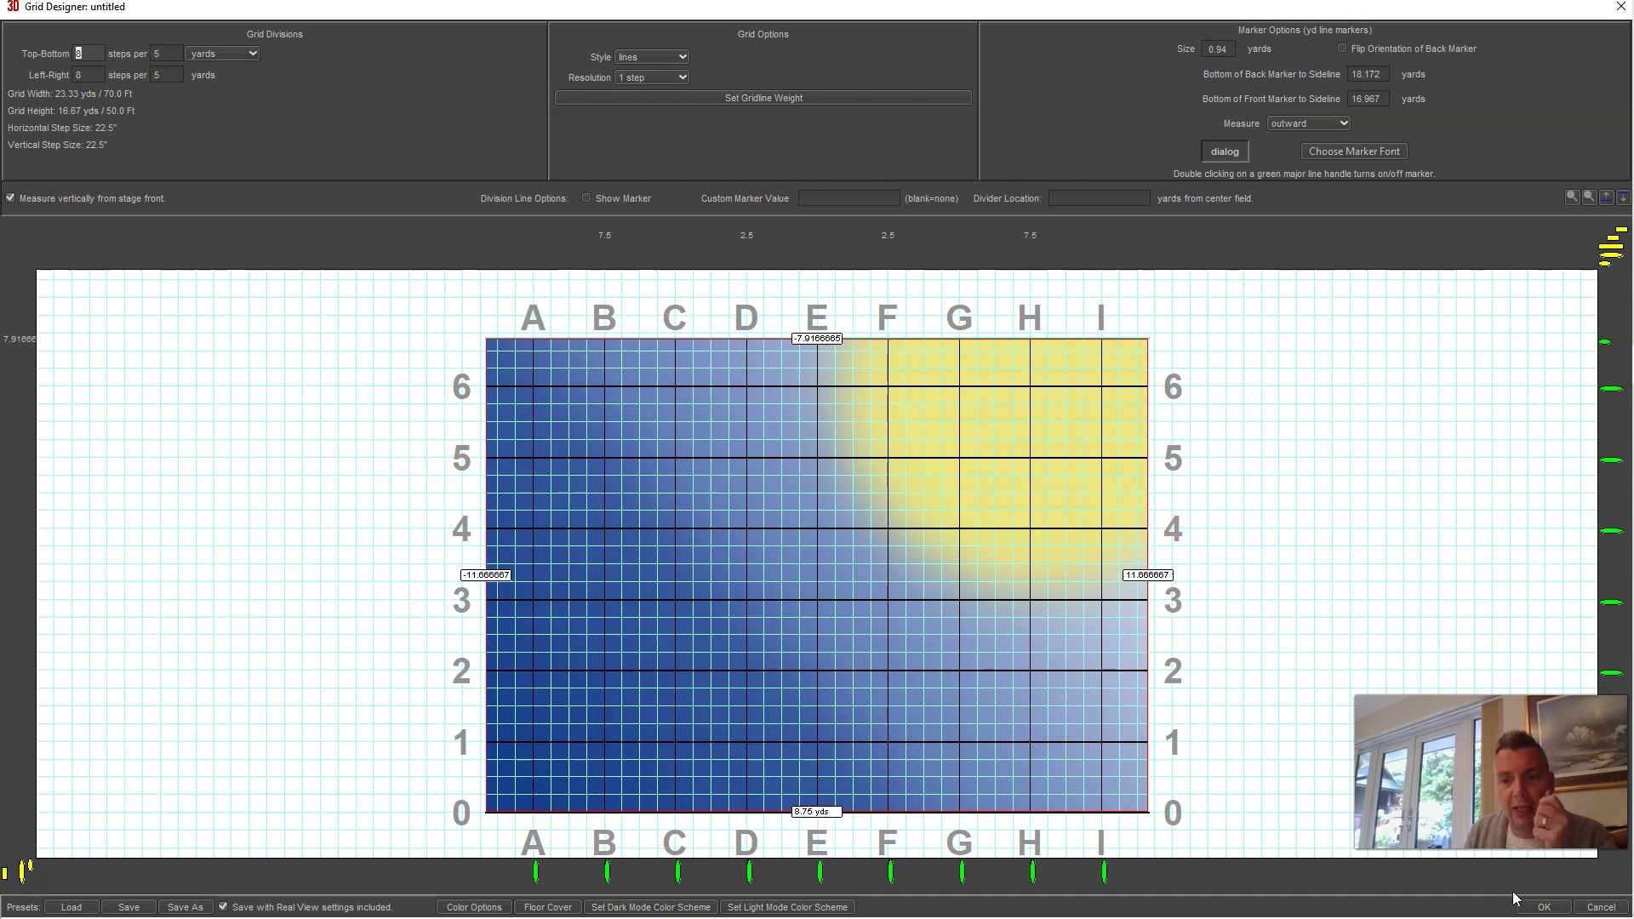
left_click(1543, 907)
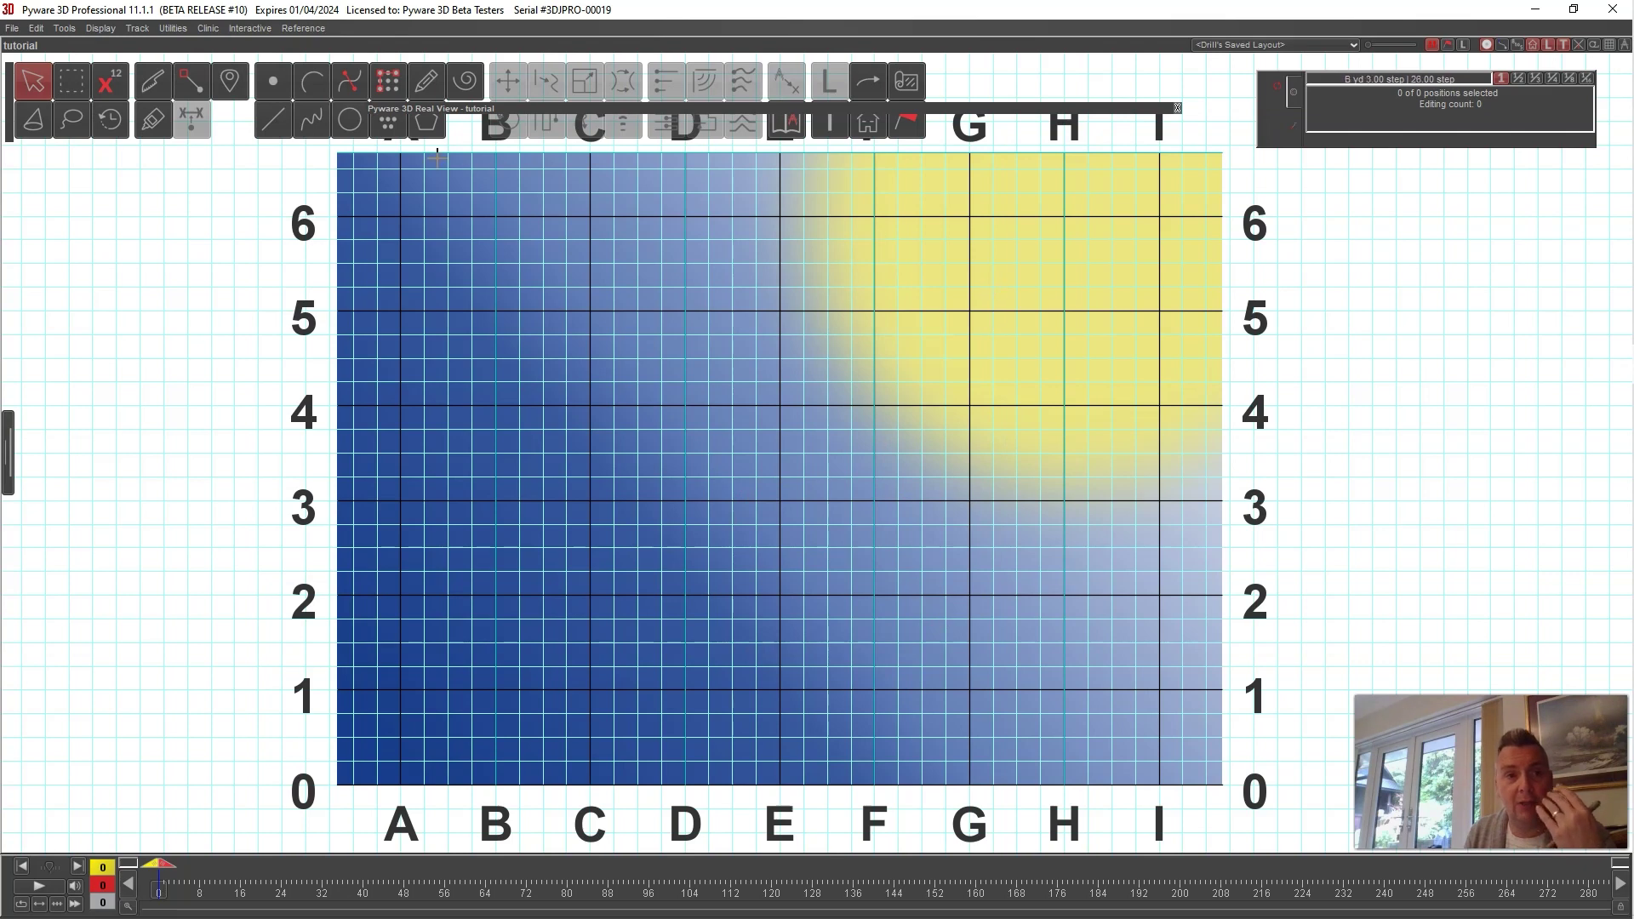
Step: Remove the existing floor cover from the field grid in the Grid Designer and return to the drill
left_click(173, 28)
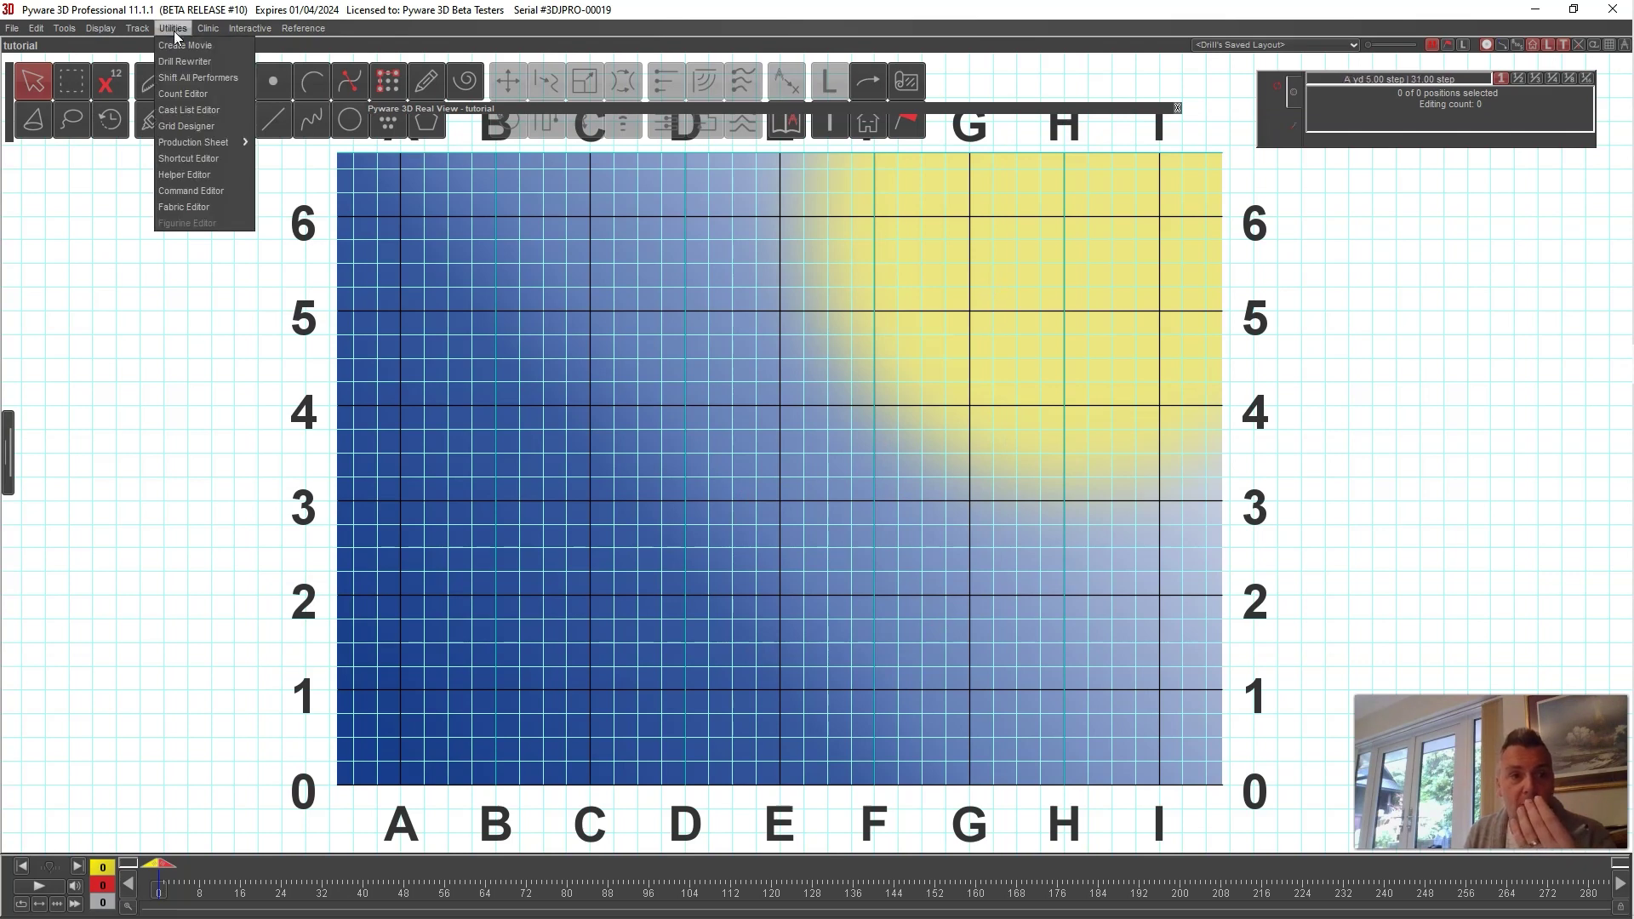
left_click(175, 125)
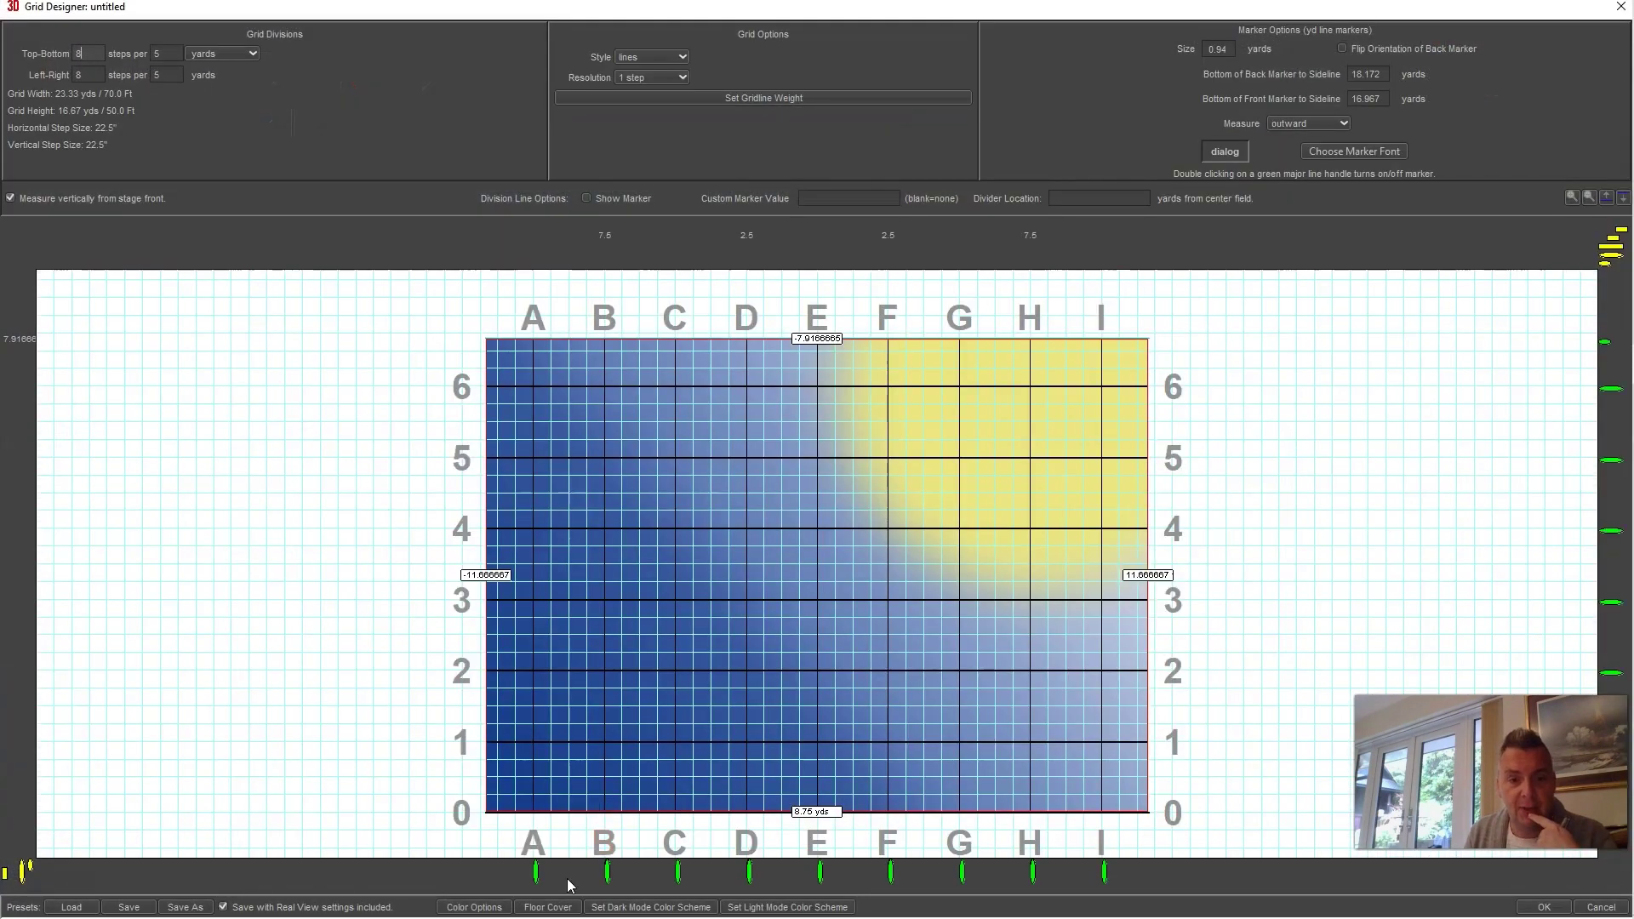
left_click(547, 908)
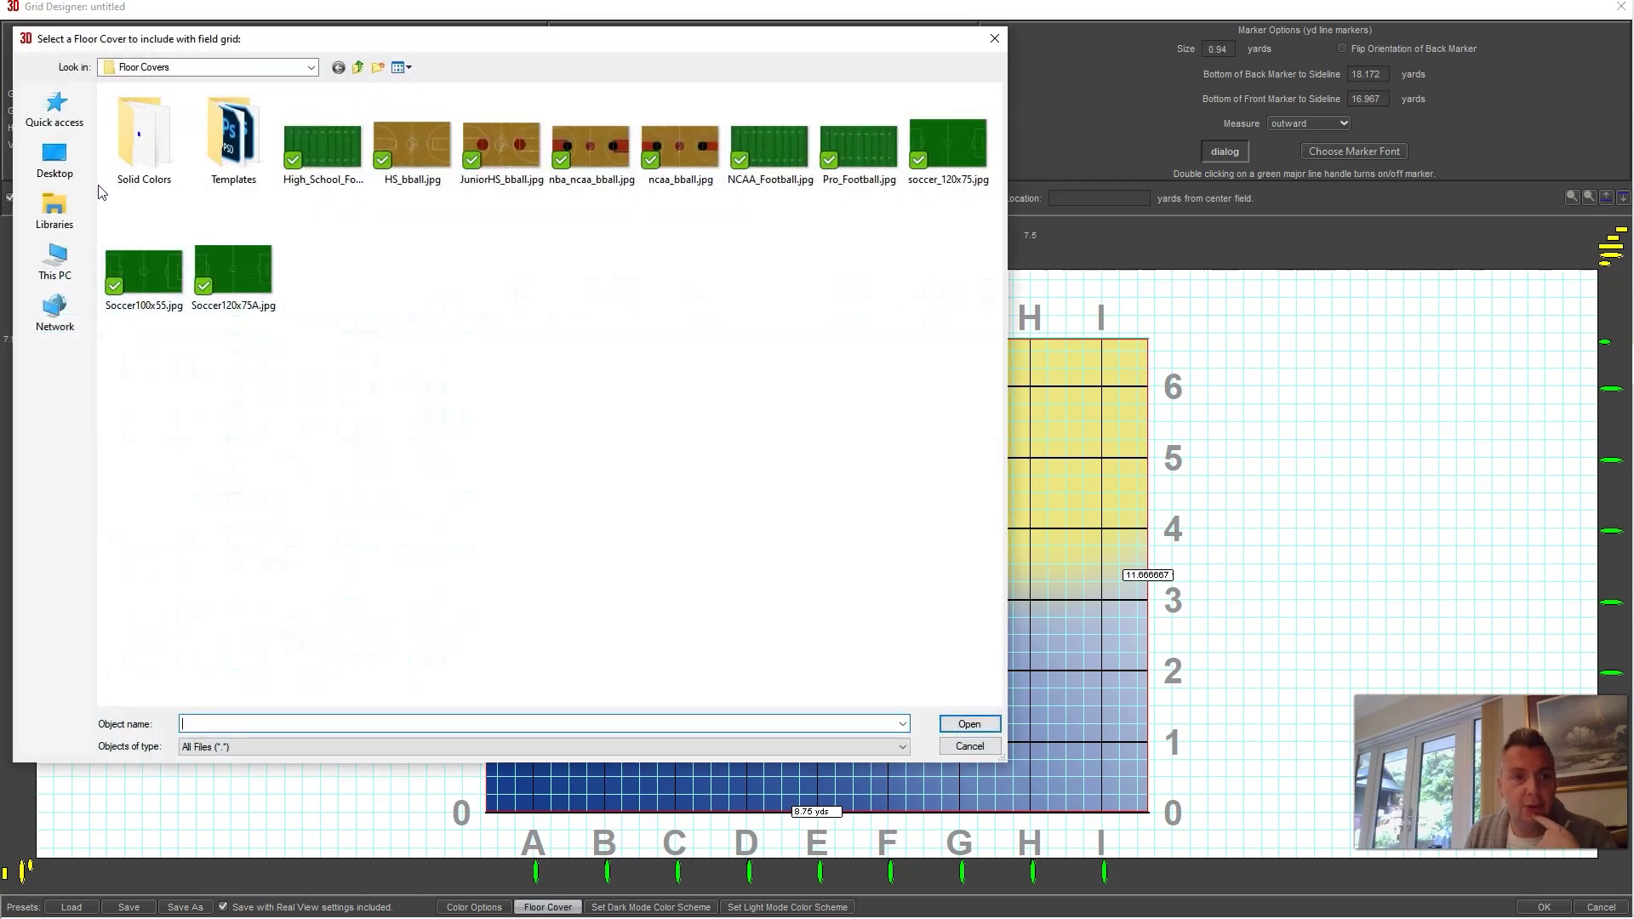
left_click(969, 747)
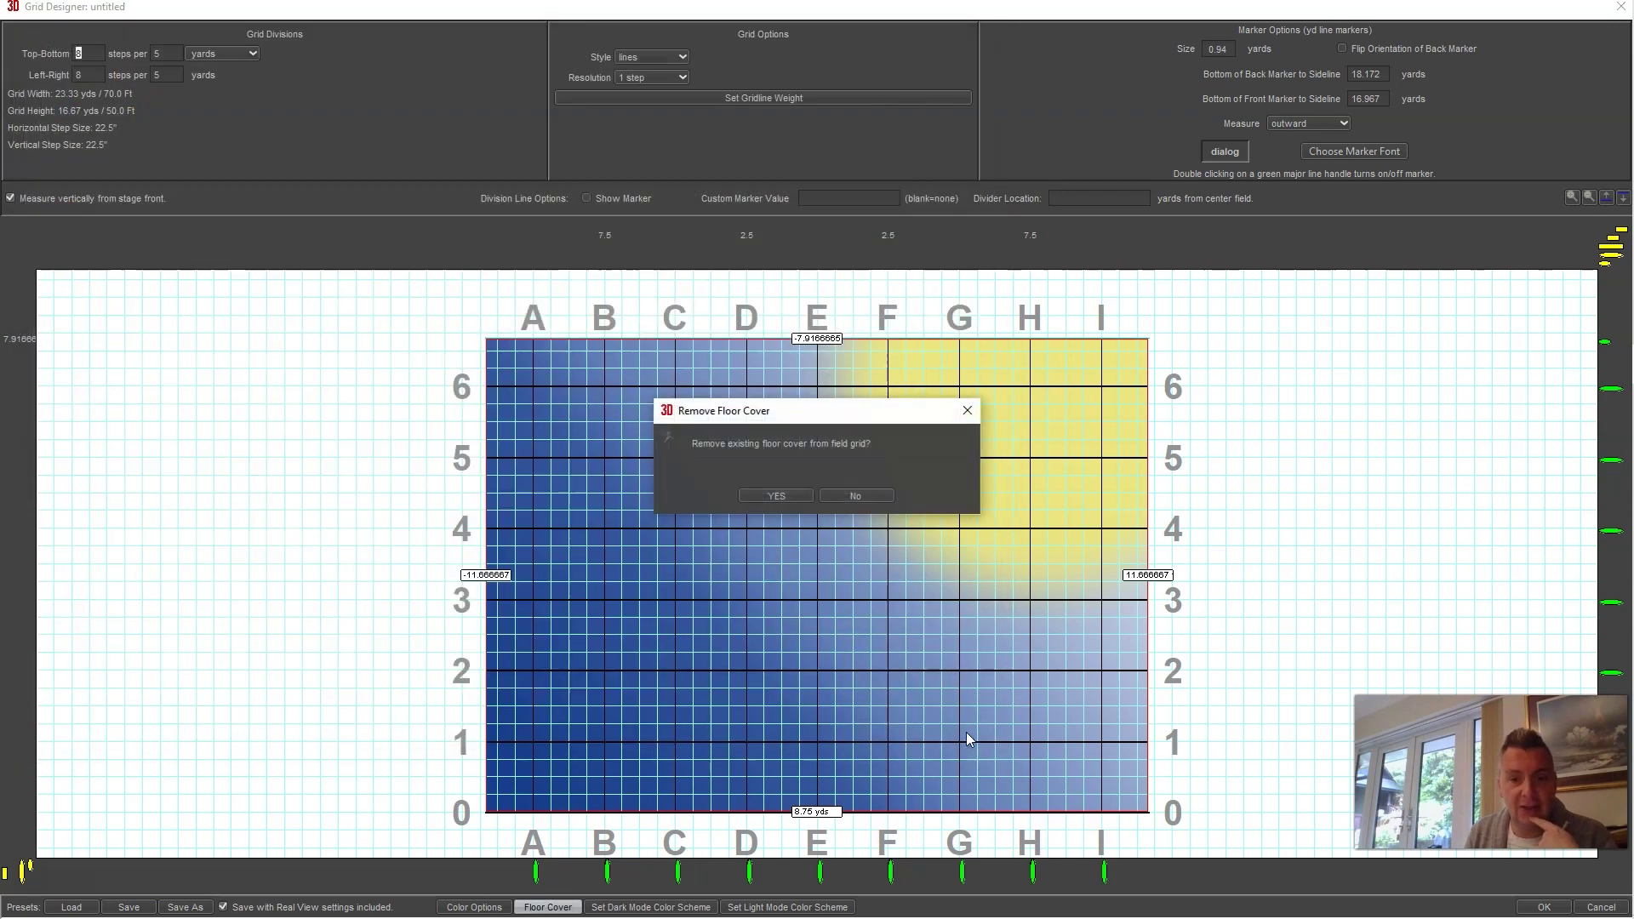
left_click(795, 492)
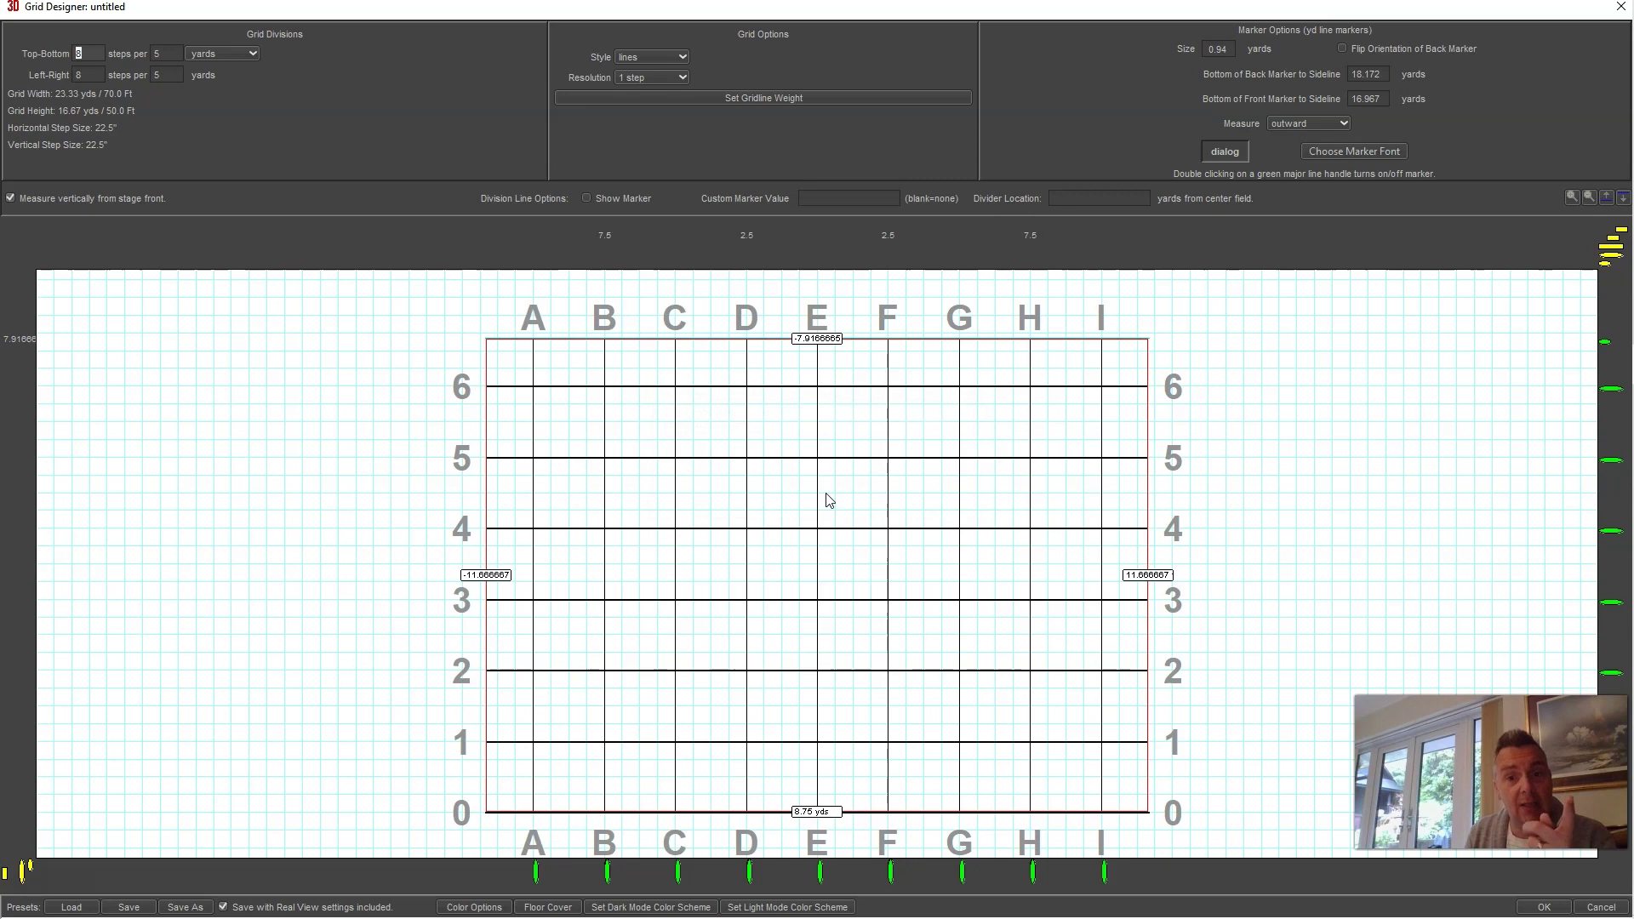
left_click(1566, 908)
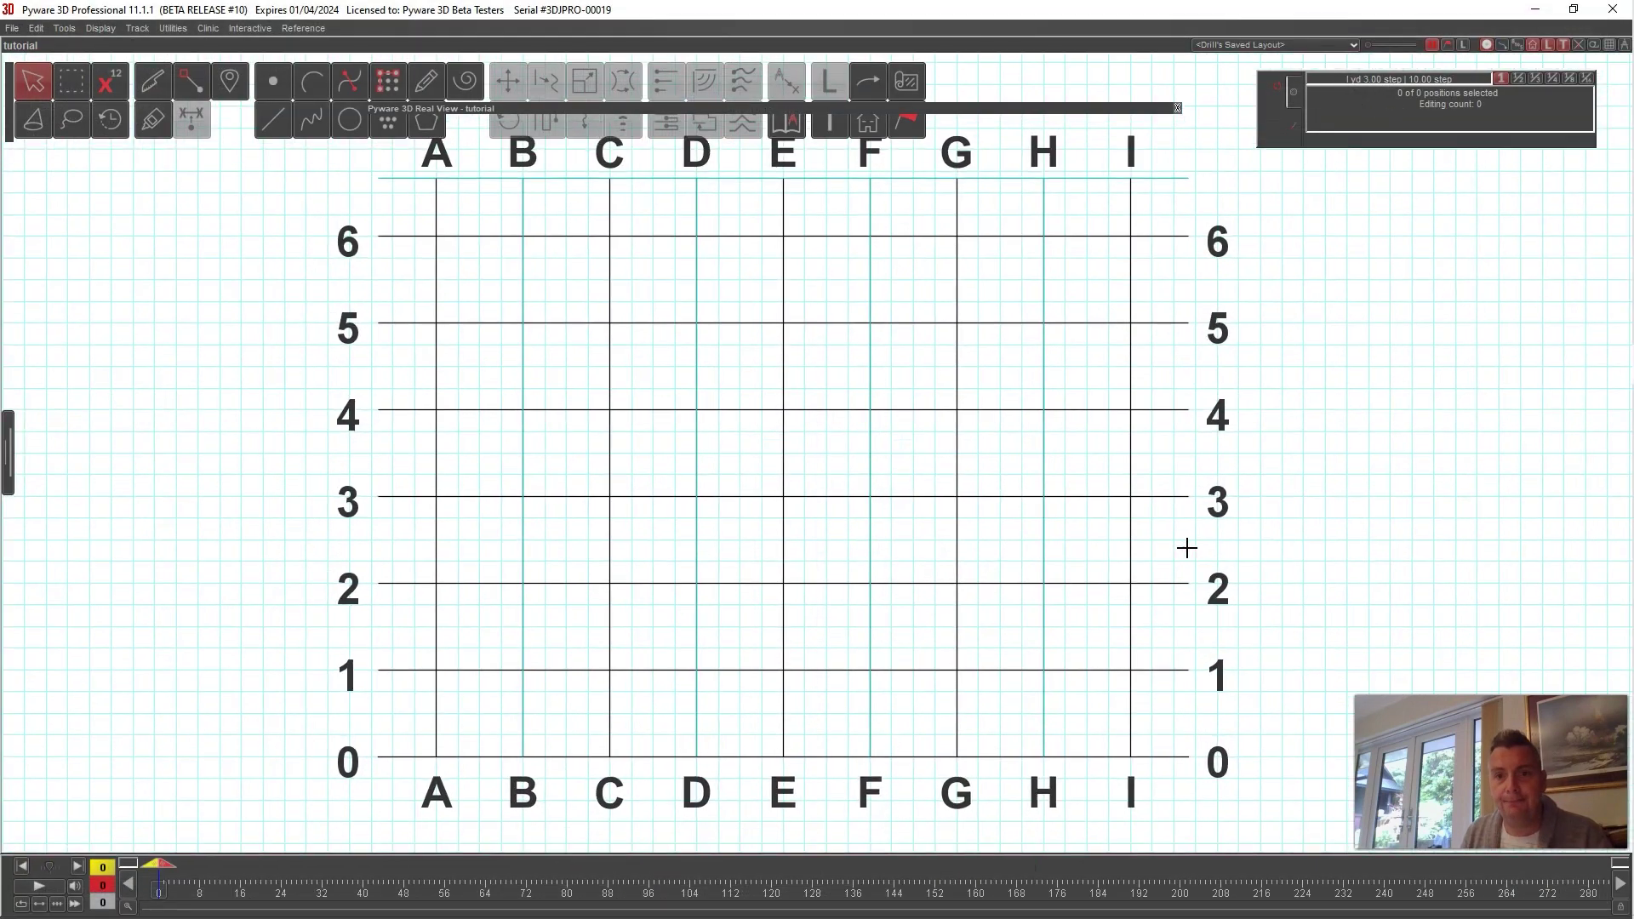
Step: Draw a floor cover frame at quarter-step resolution and adjust its opposite corners to match the full performance area boundary
left_click(907, 82)
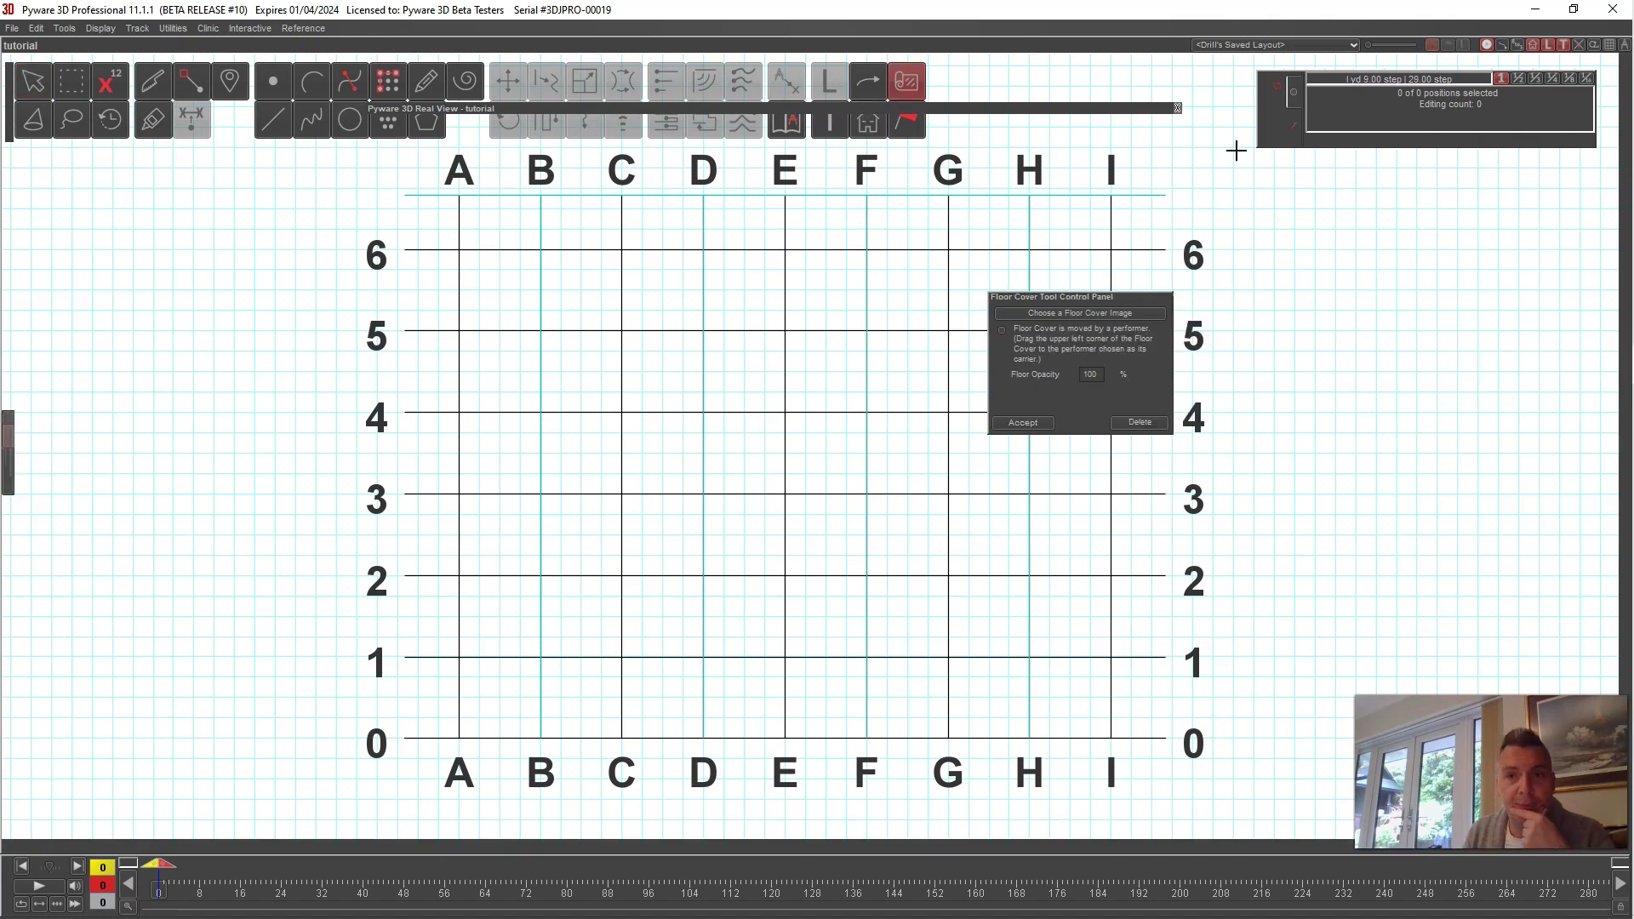
left_click(1550, 78)
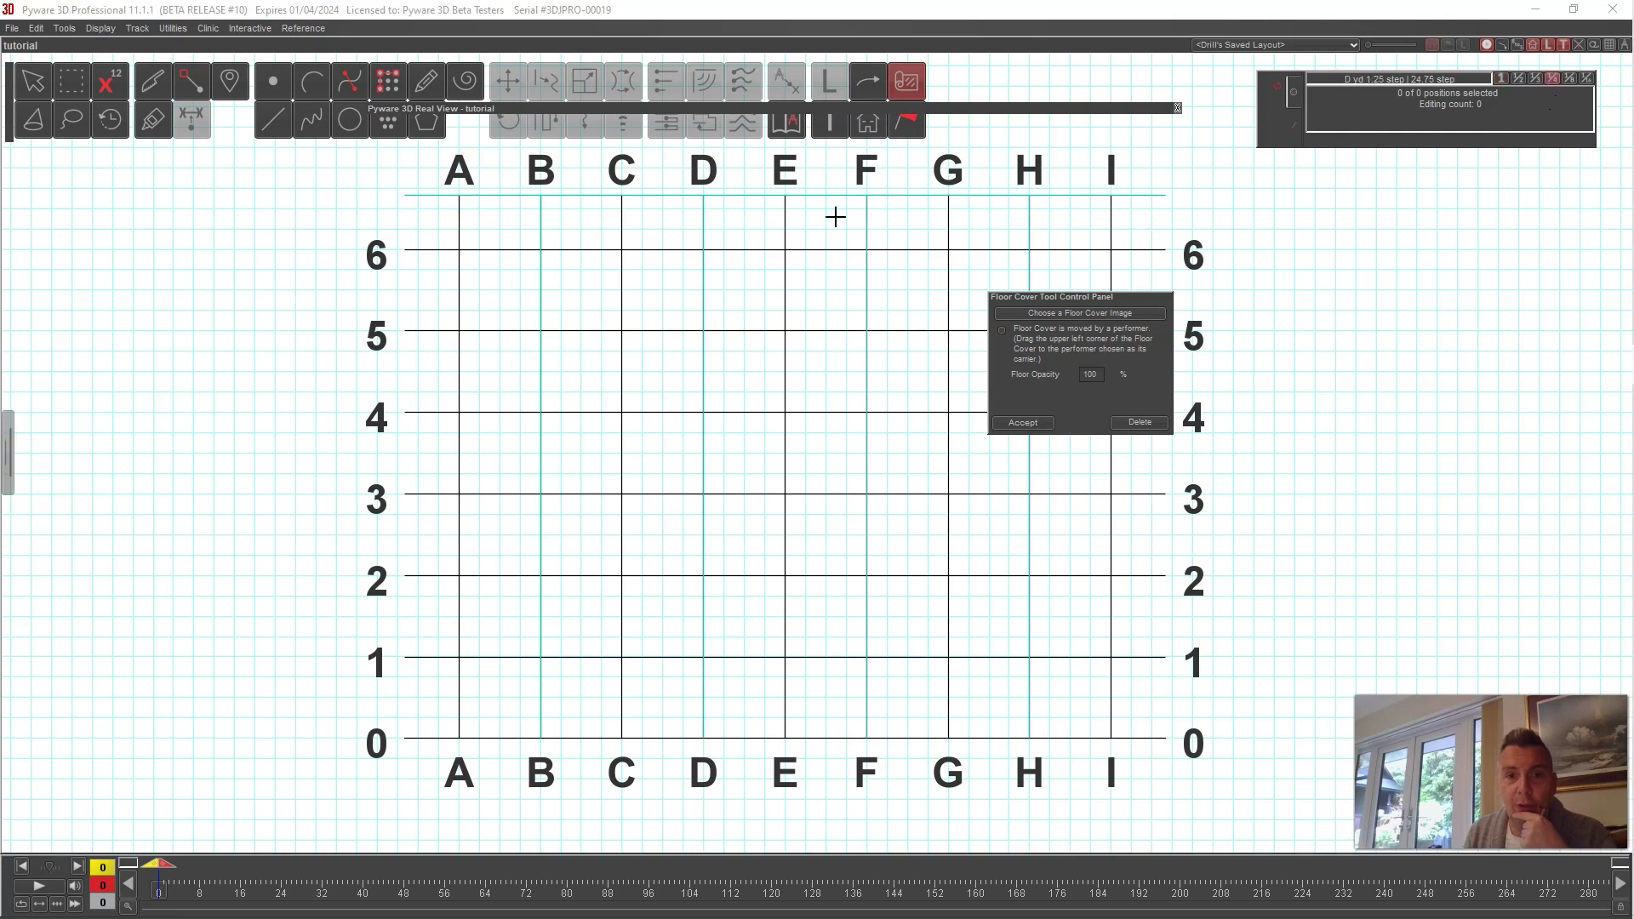
left_click_drag(408, 195, 1167, 739)
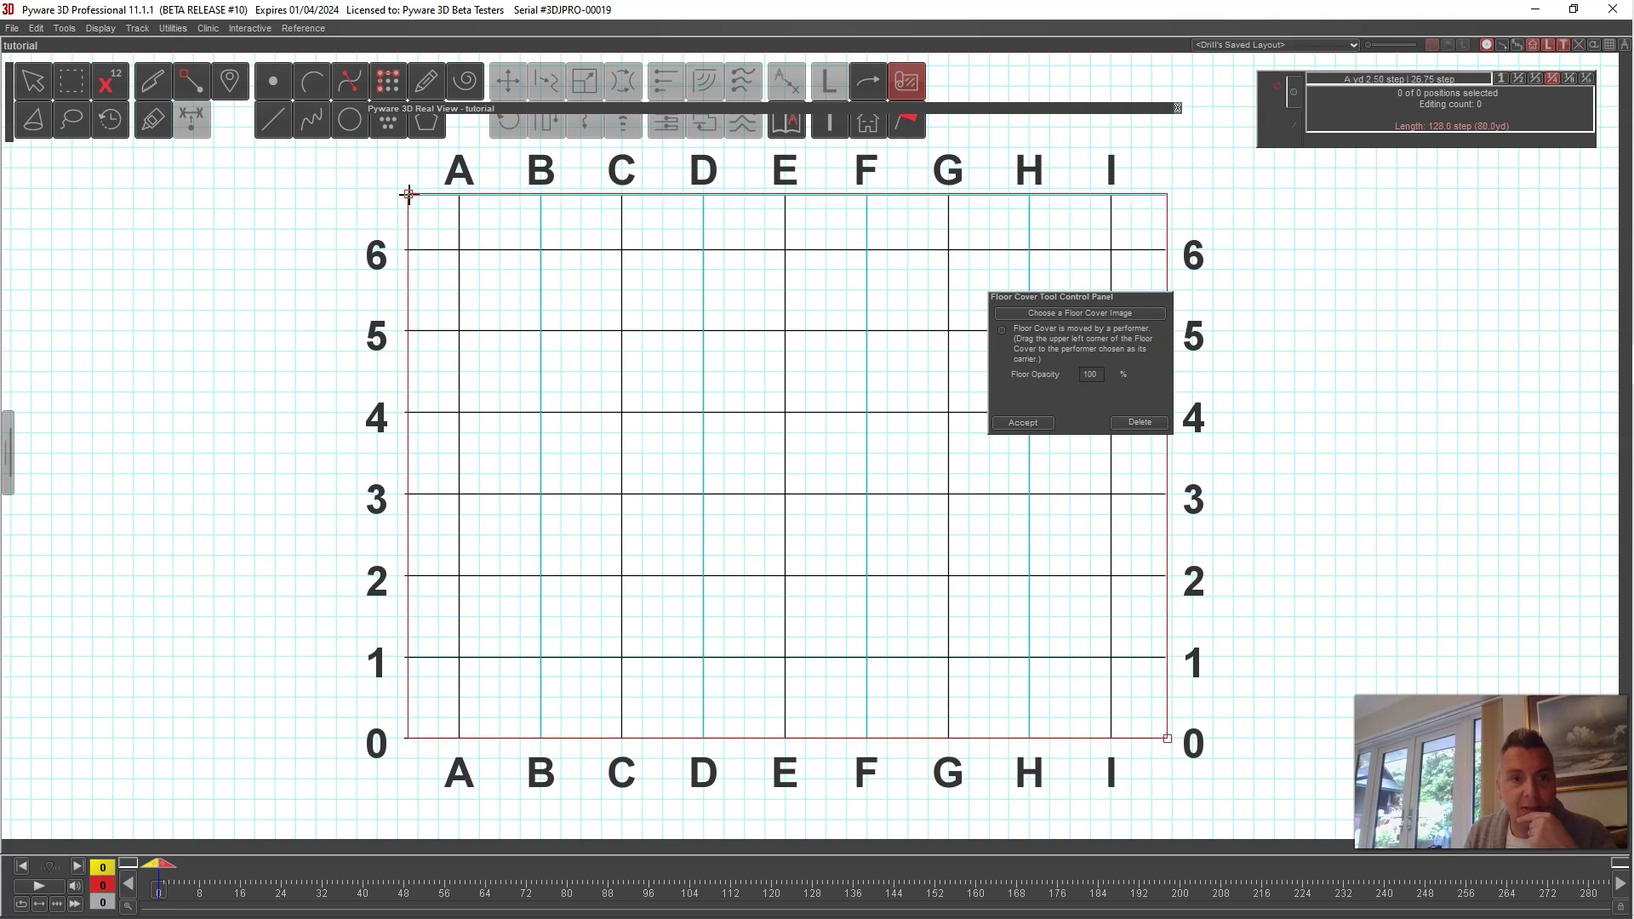
left_click_drag(406, 195, 401, 195)
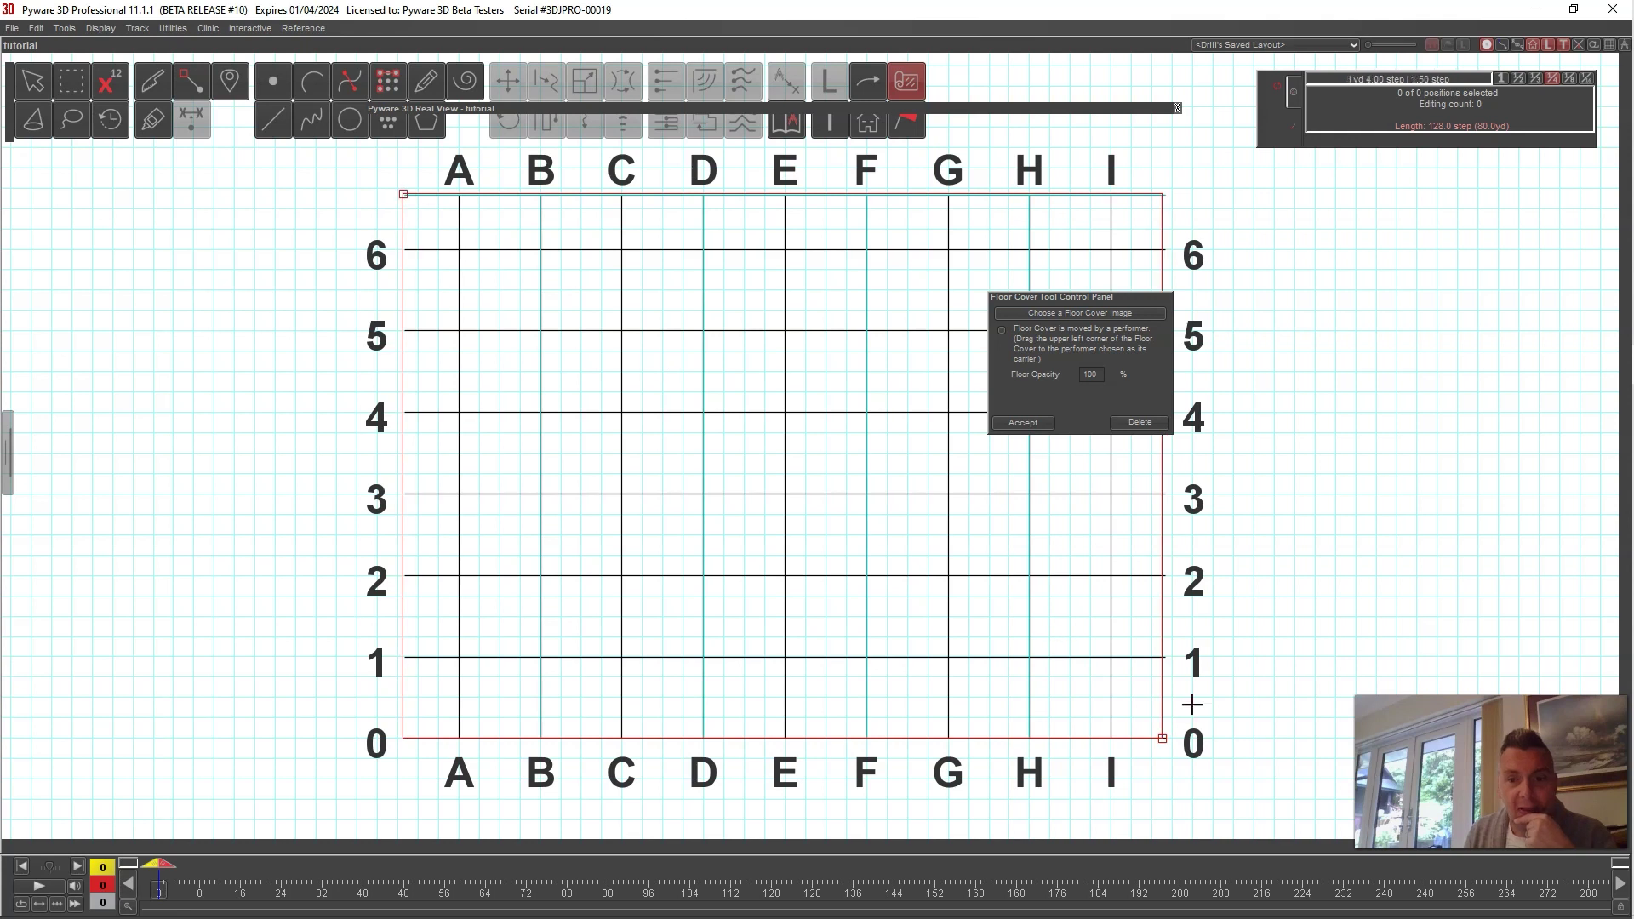
left_click_drag(1162, 738, 1166, 737)
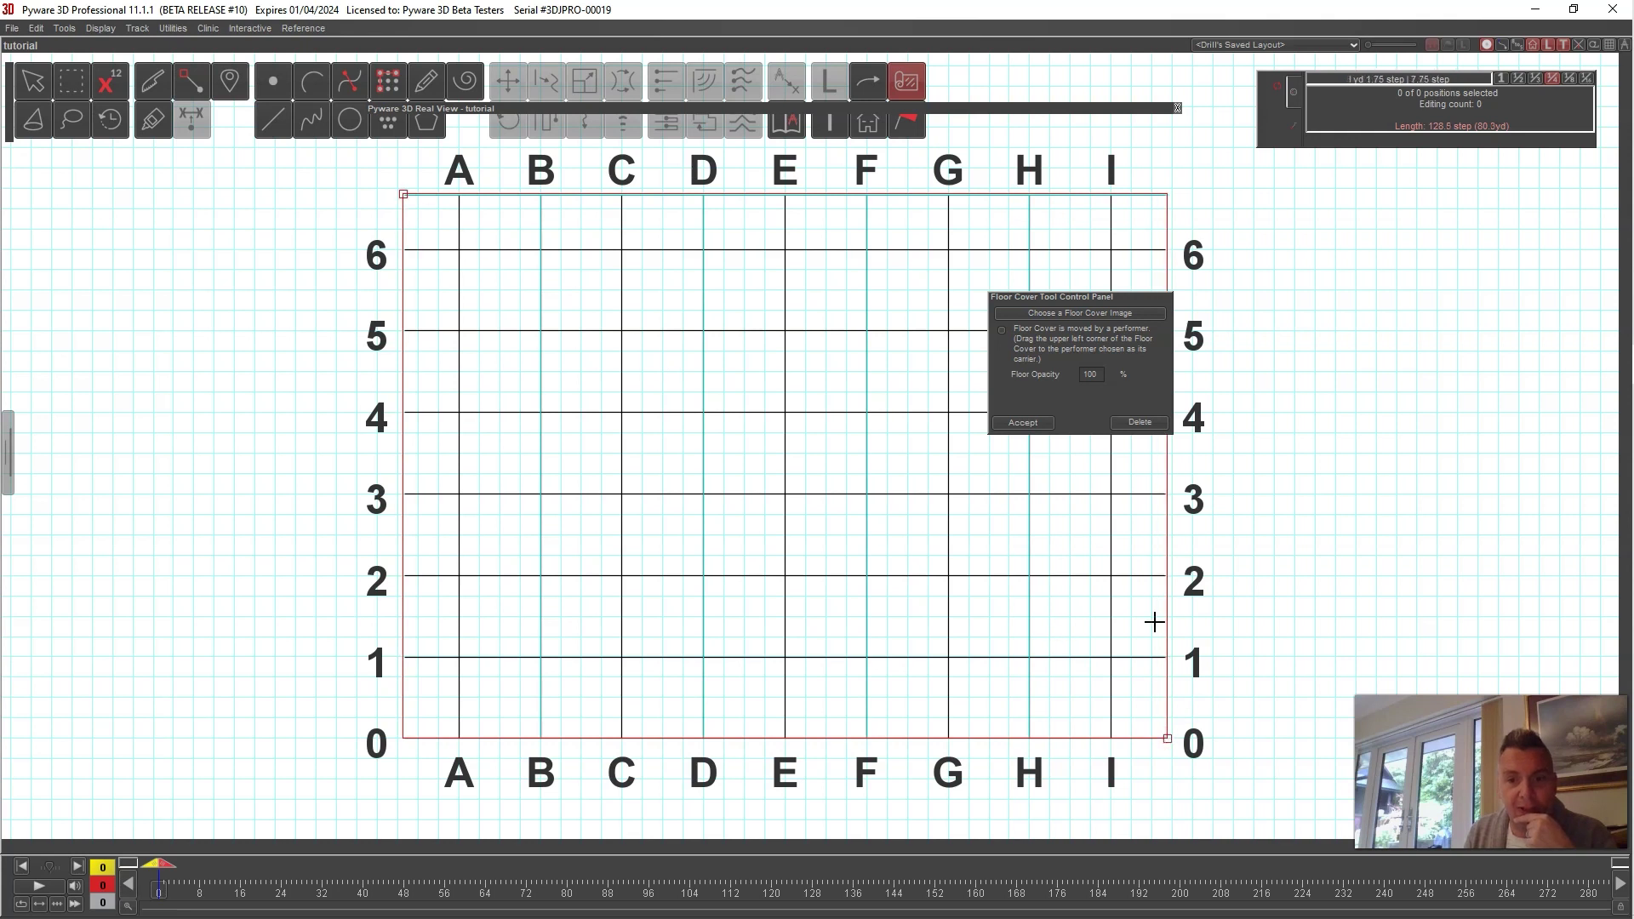
Step: Load the Rockford floor image from the desktop's Tutorial Files folder into the drawn floor cover frame
left_click(1077, 314)
left_click(55, 158)
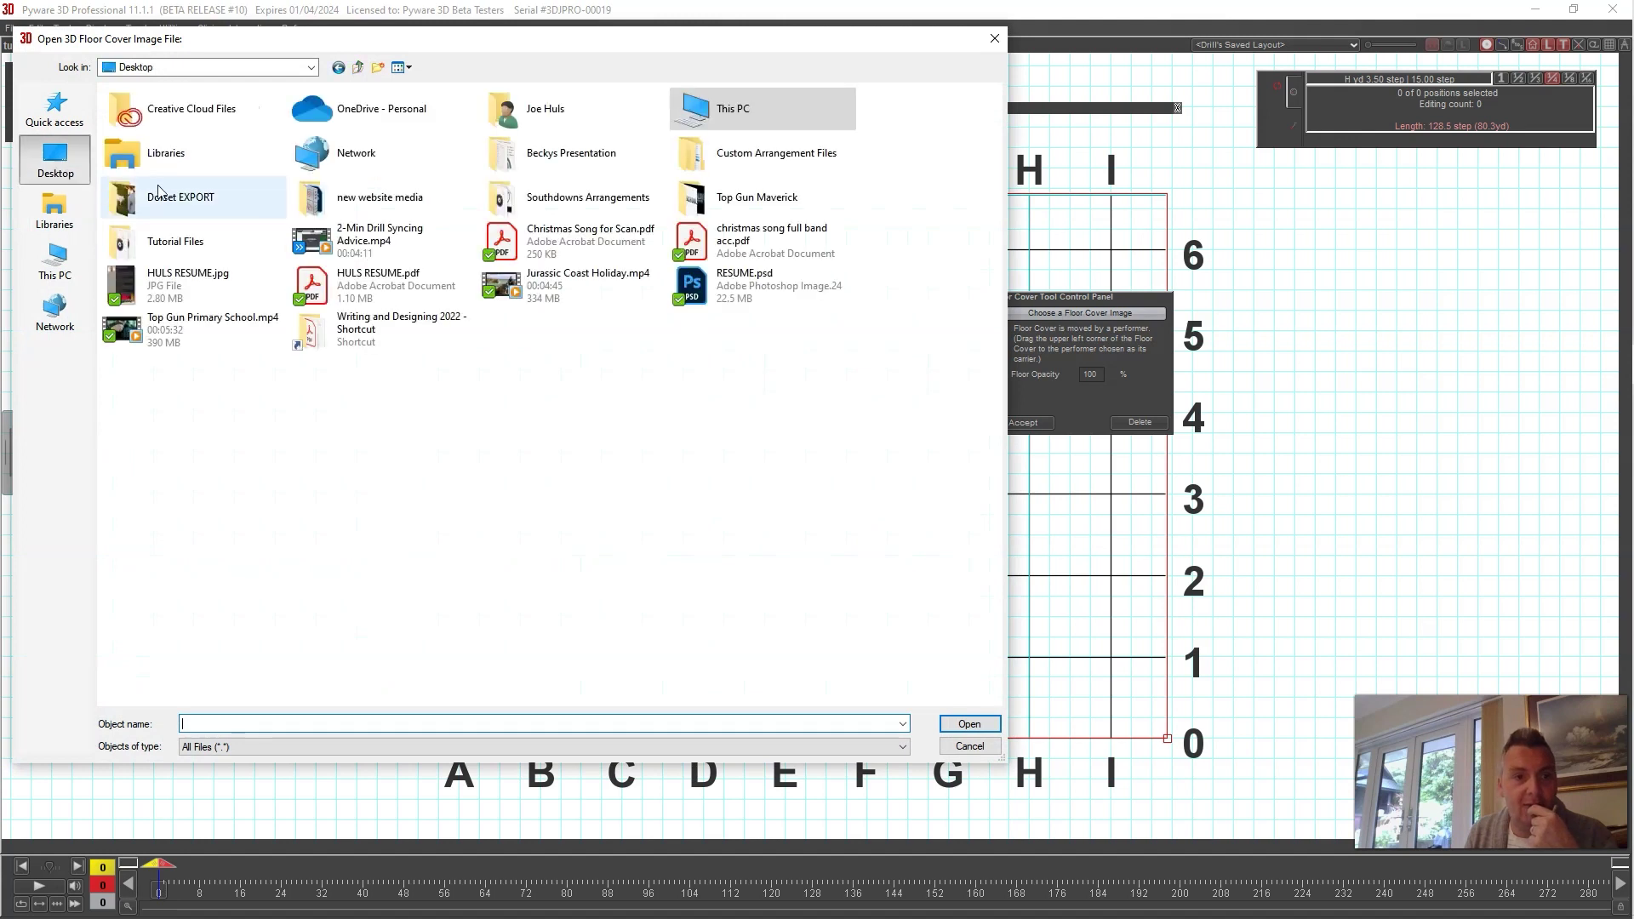
double_click(174, 256)
left_click(213, 127)
left_click(969, 724)
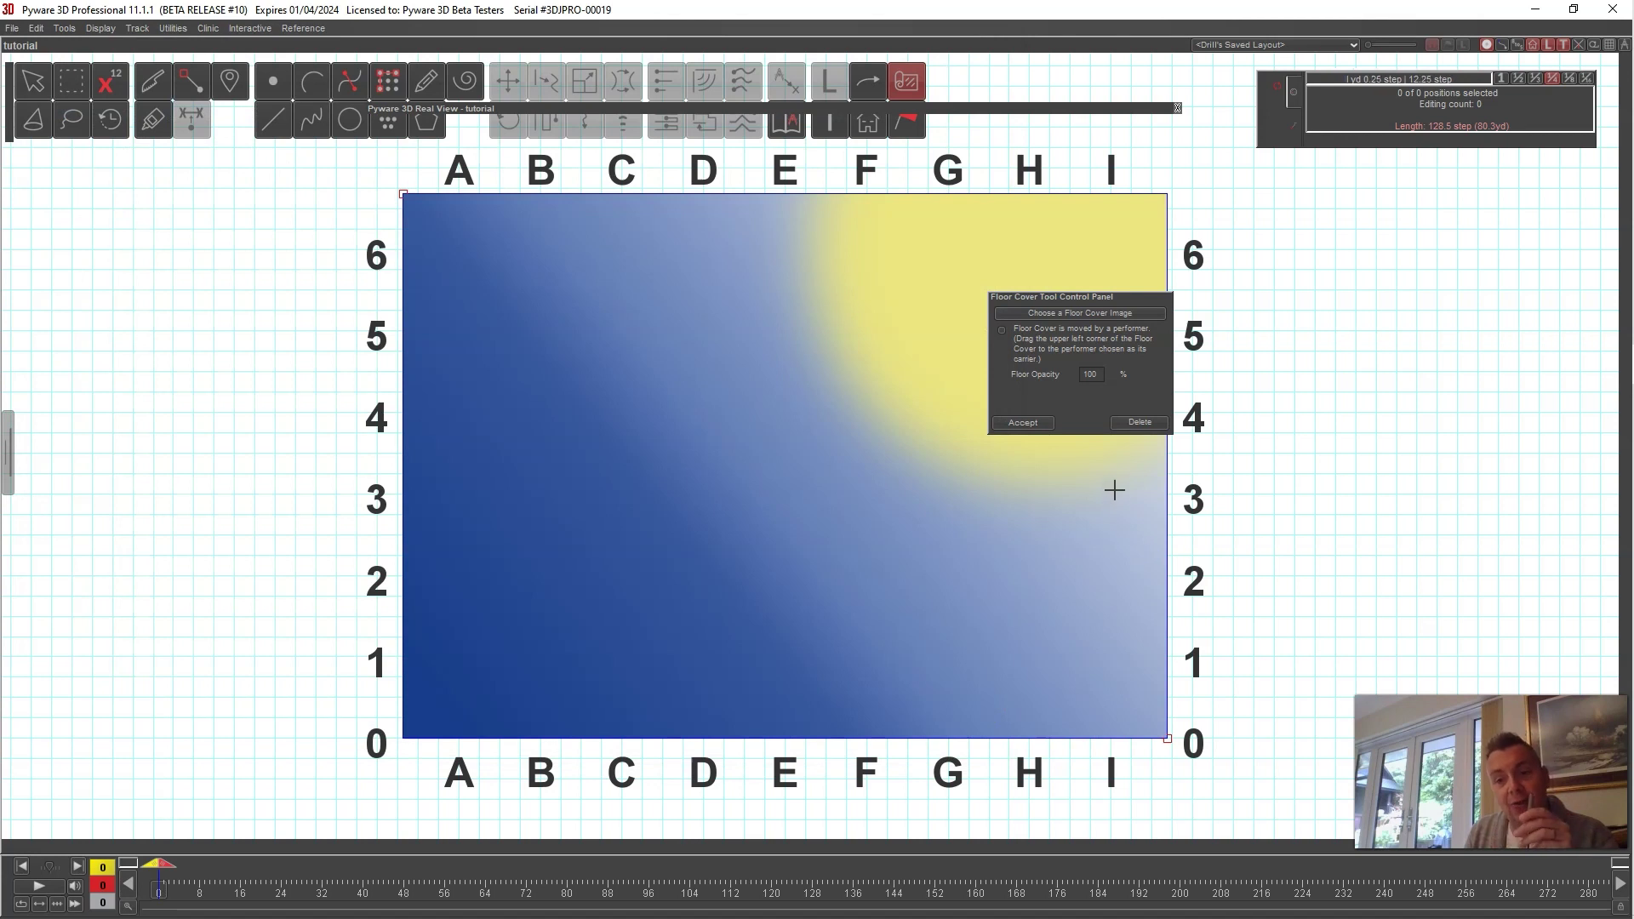
Step: Set the floor cover's opacity to 40% and accept it
double_click(1091, 375)
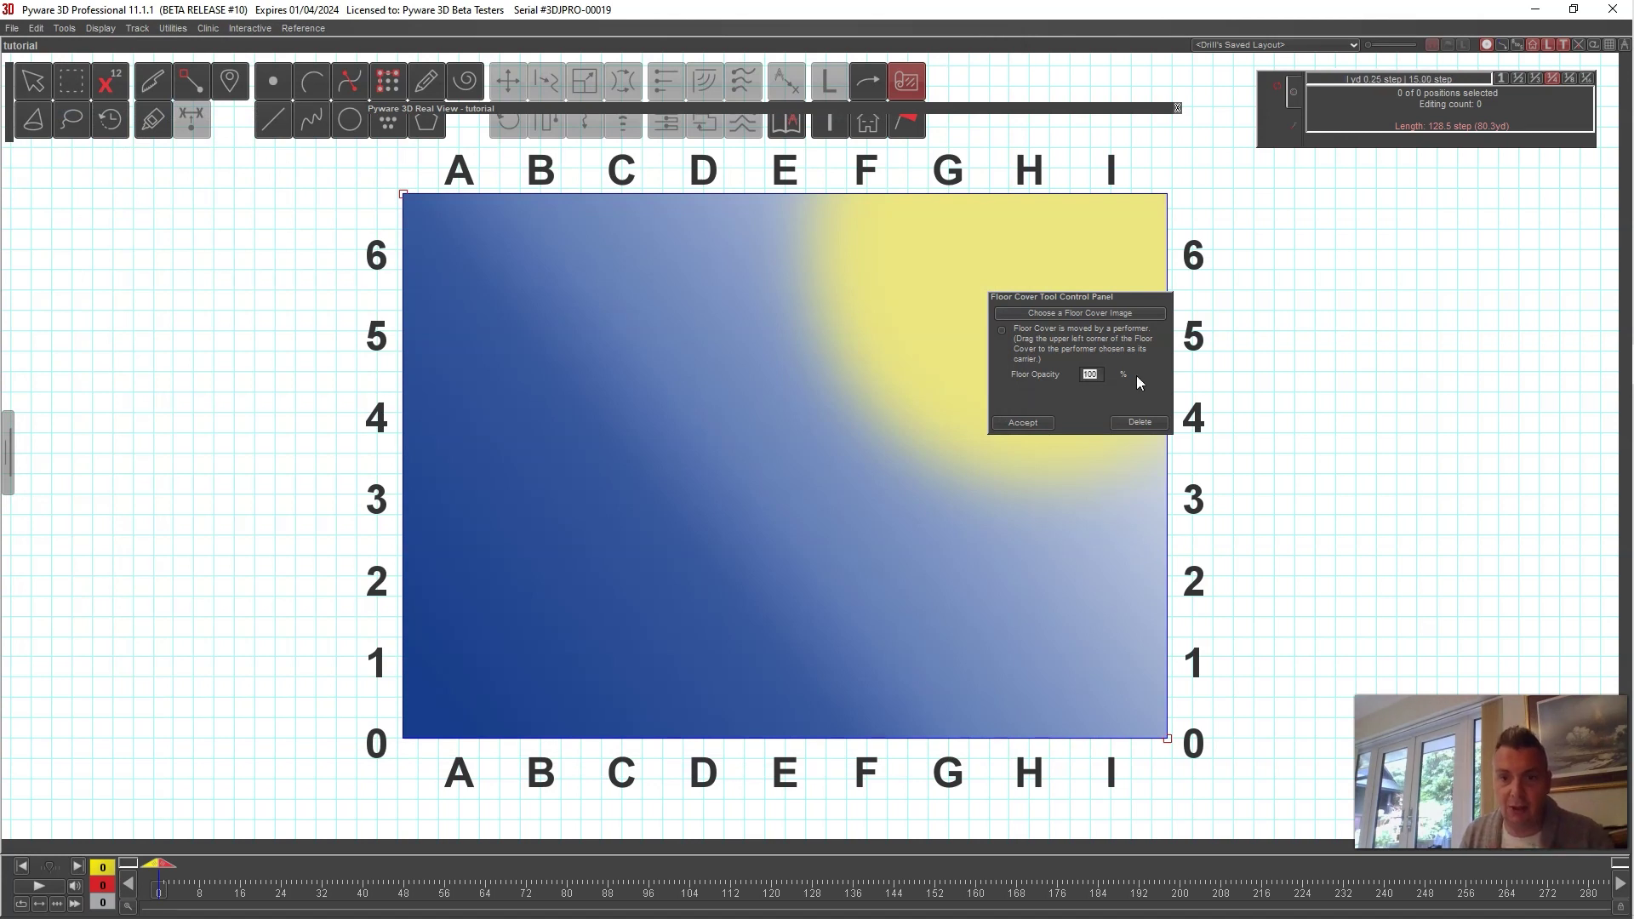
type("40")
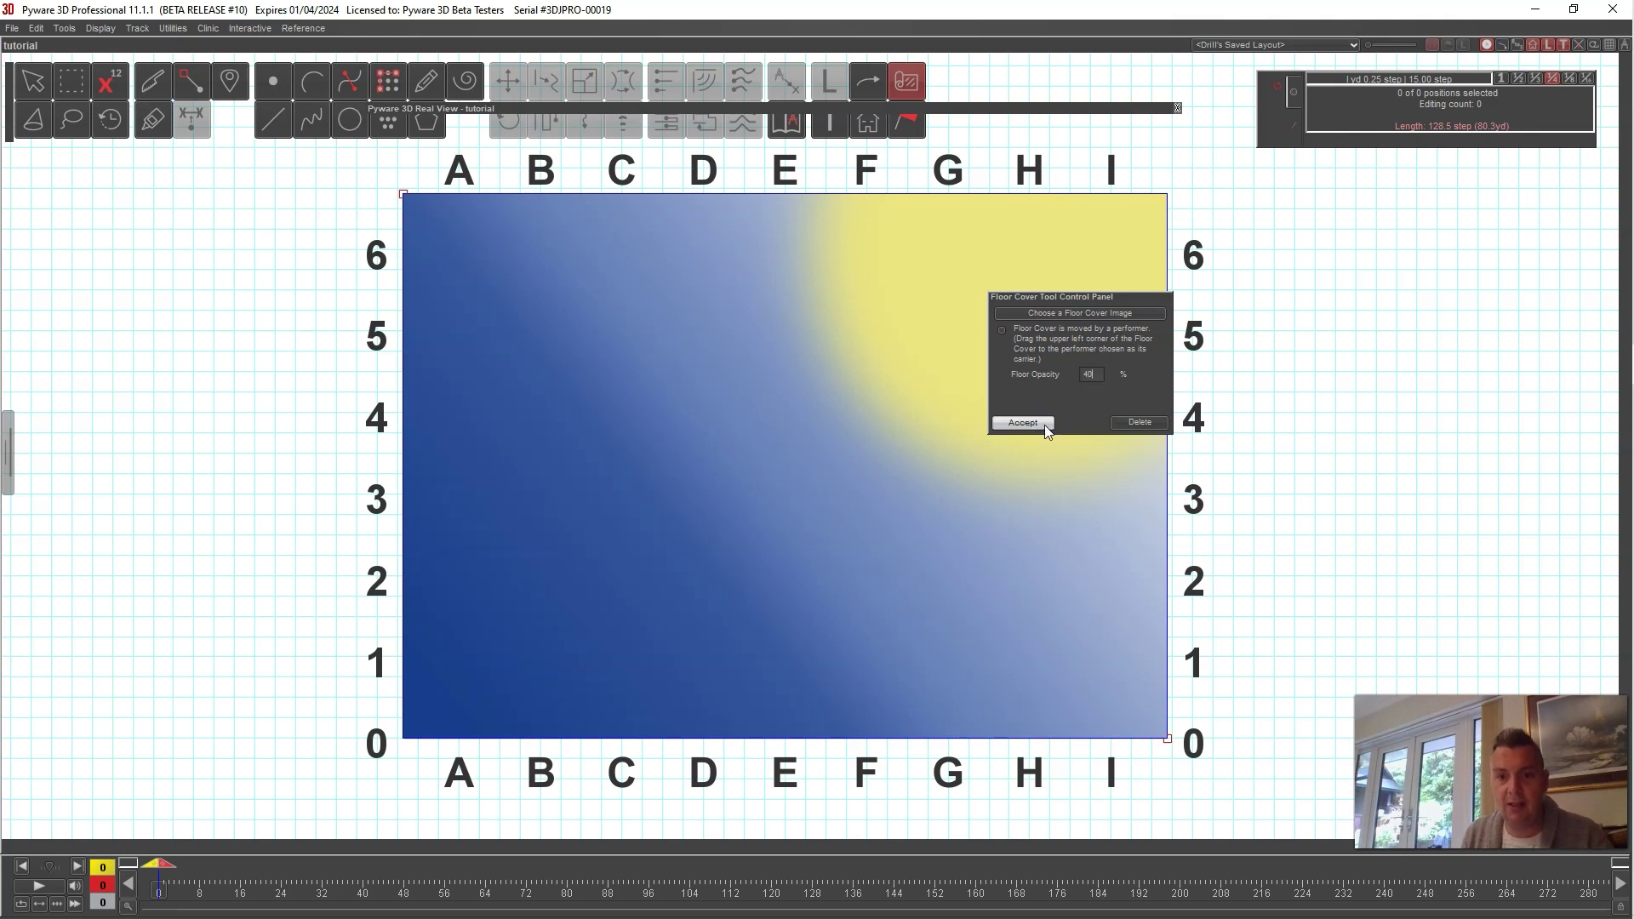
left_click(1044, 424)
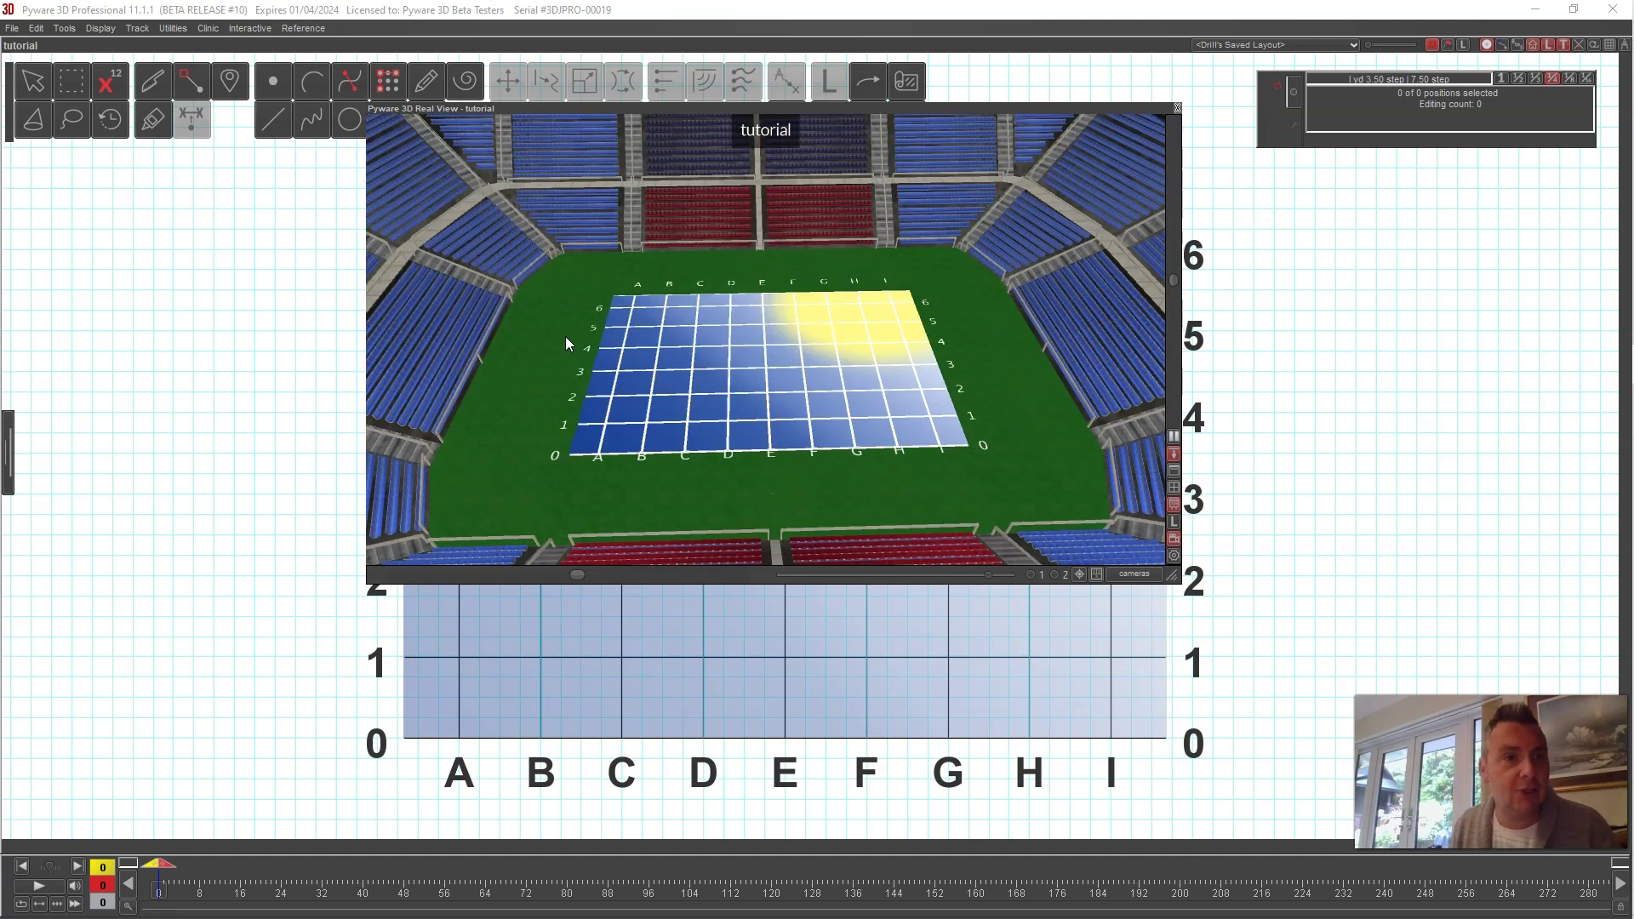
Step: Set the Real View ground to Black.jpg in the document options, inspect the venue, and collapse the Real View window
left_click(12, 28)
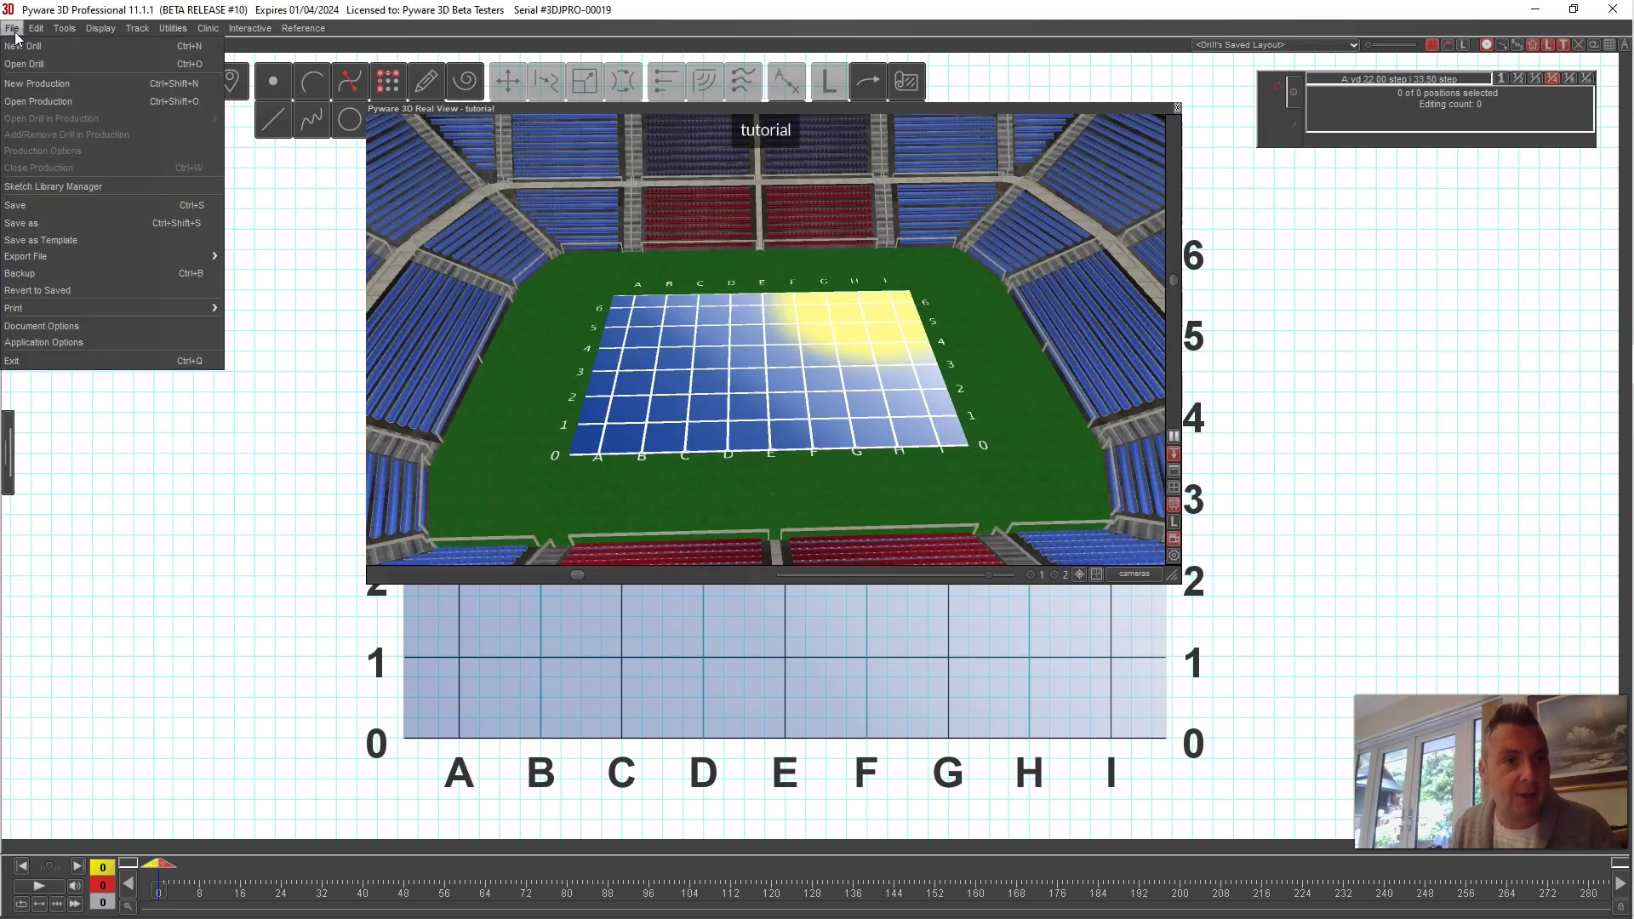
left_click(48, 328)
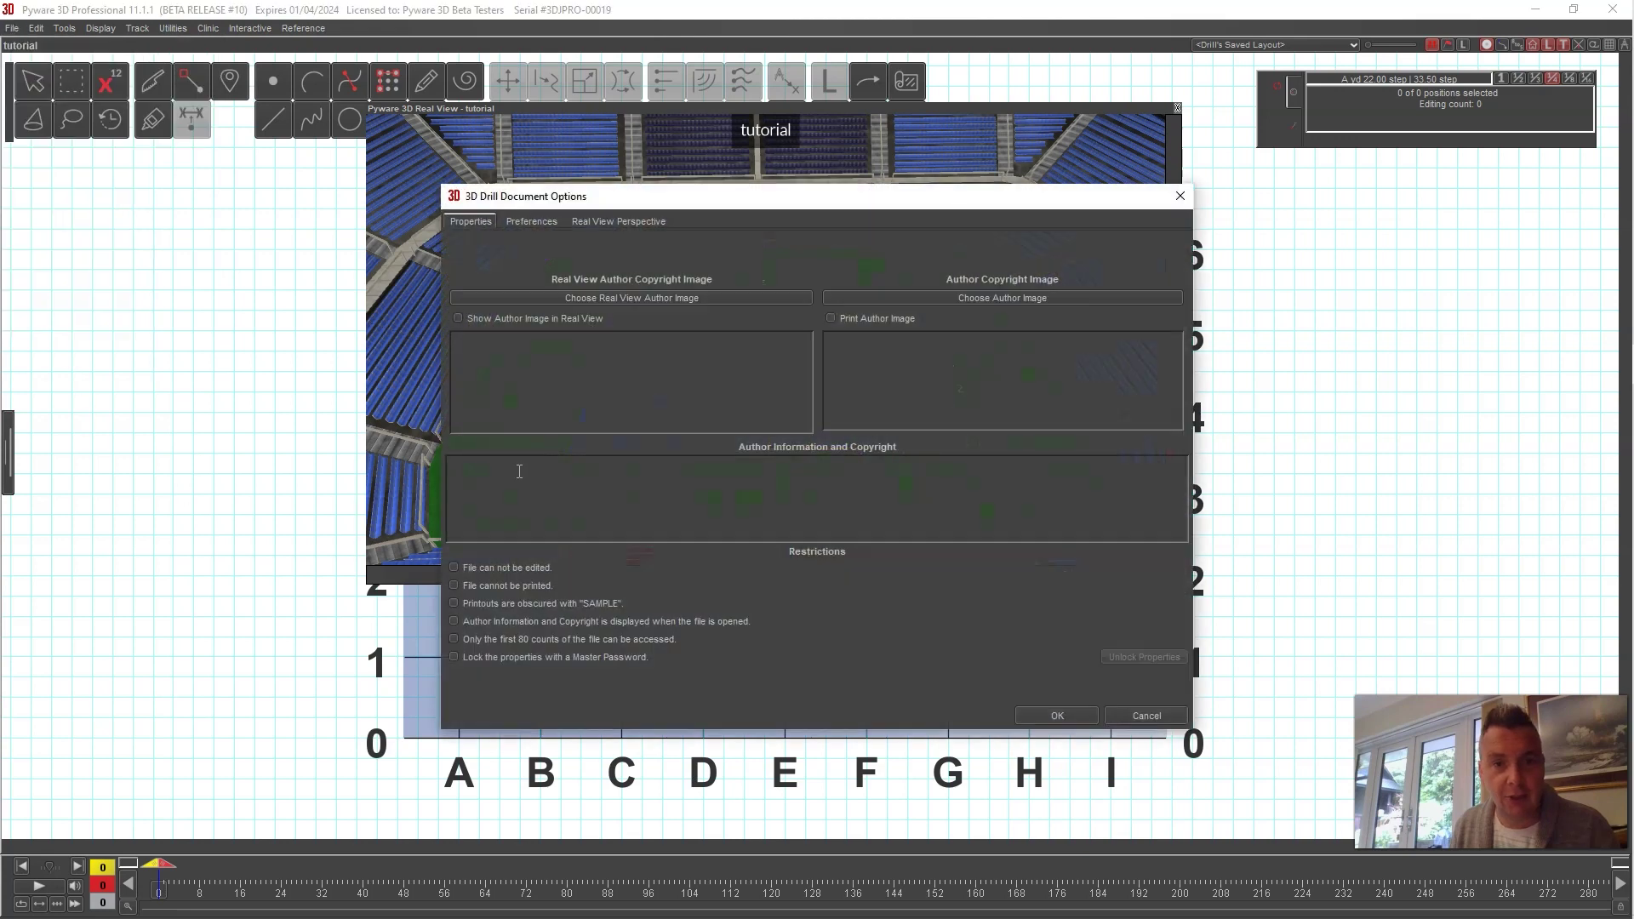
left_click(584, 221)
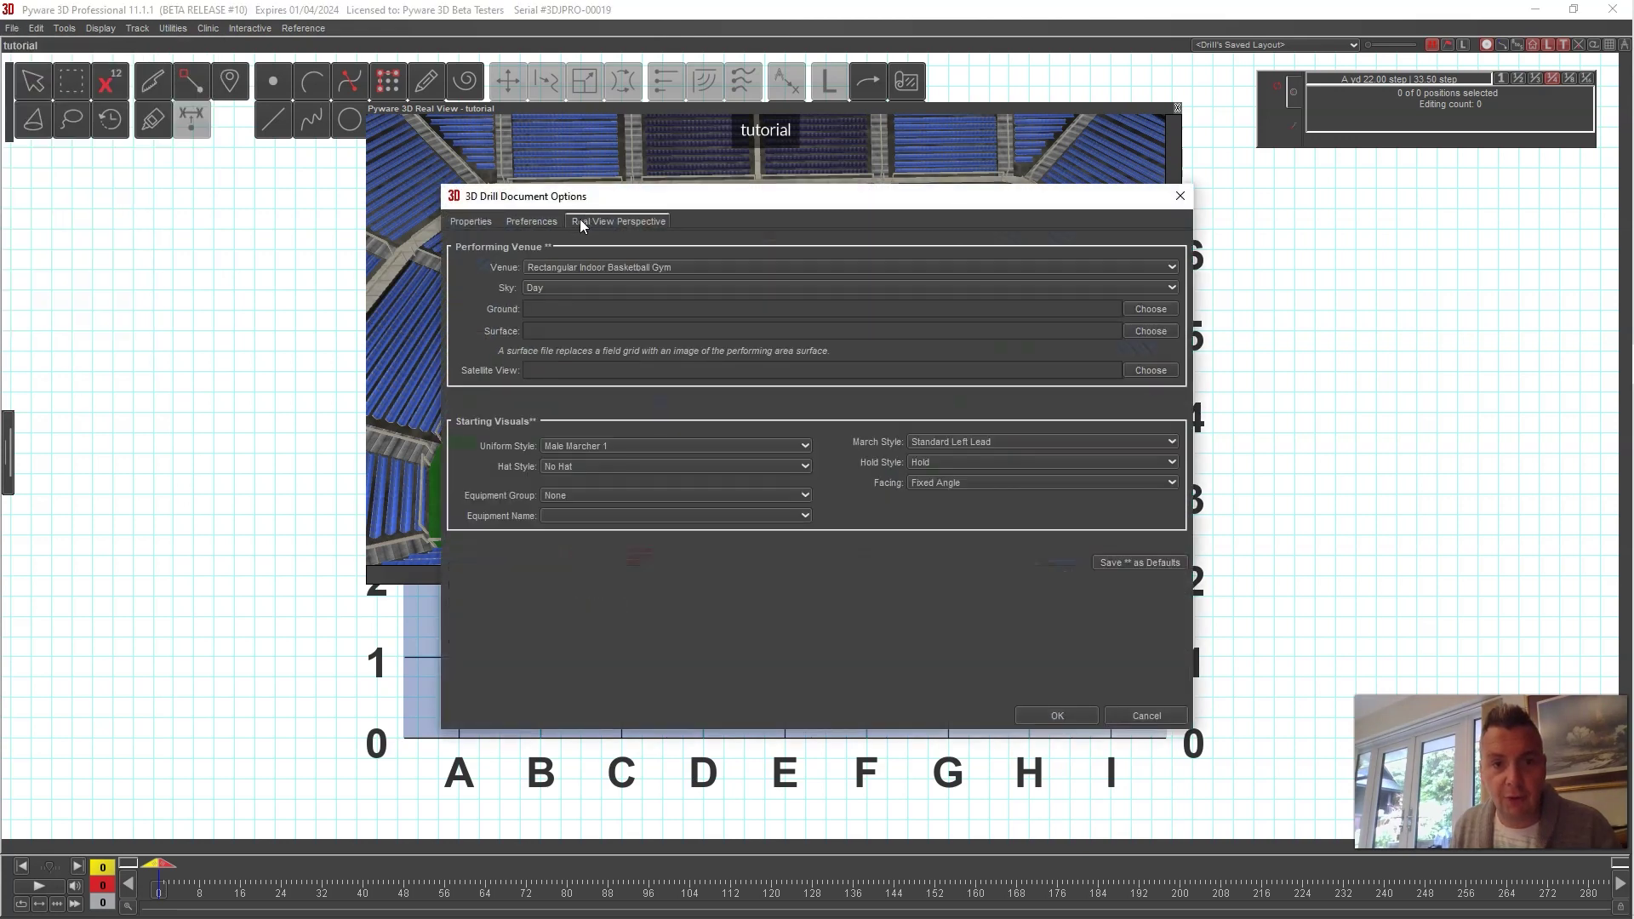
left_click(1149, 309)
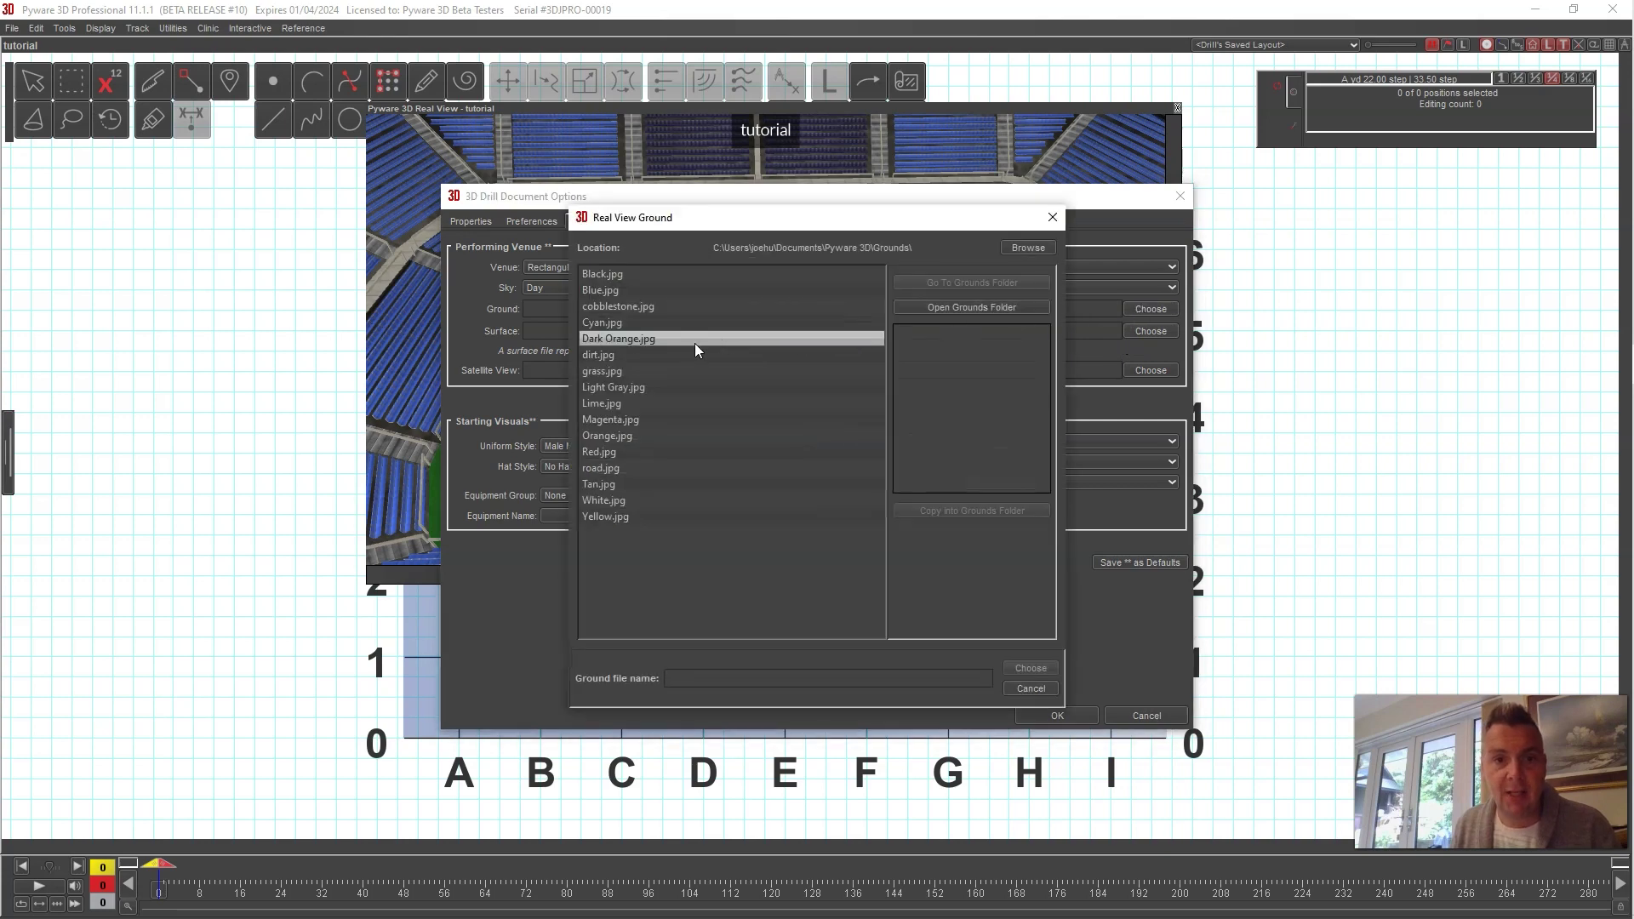
left_click(609, 274)
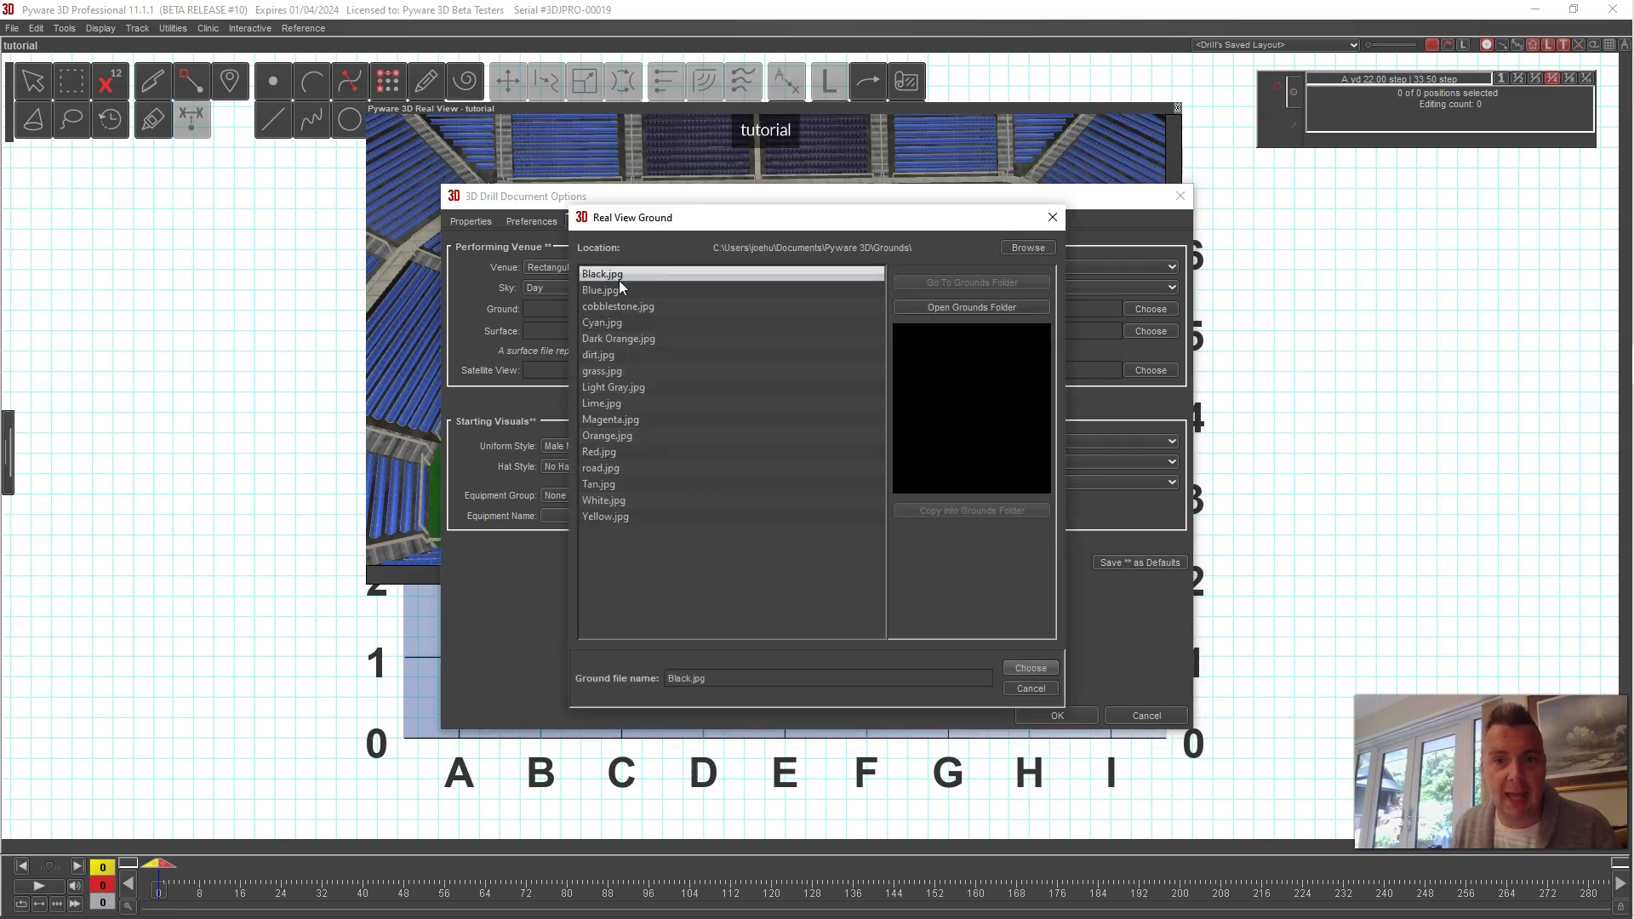
left_click(1032, 669)
left_click(1068, 717)
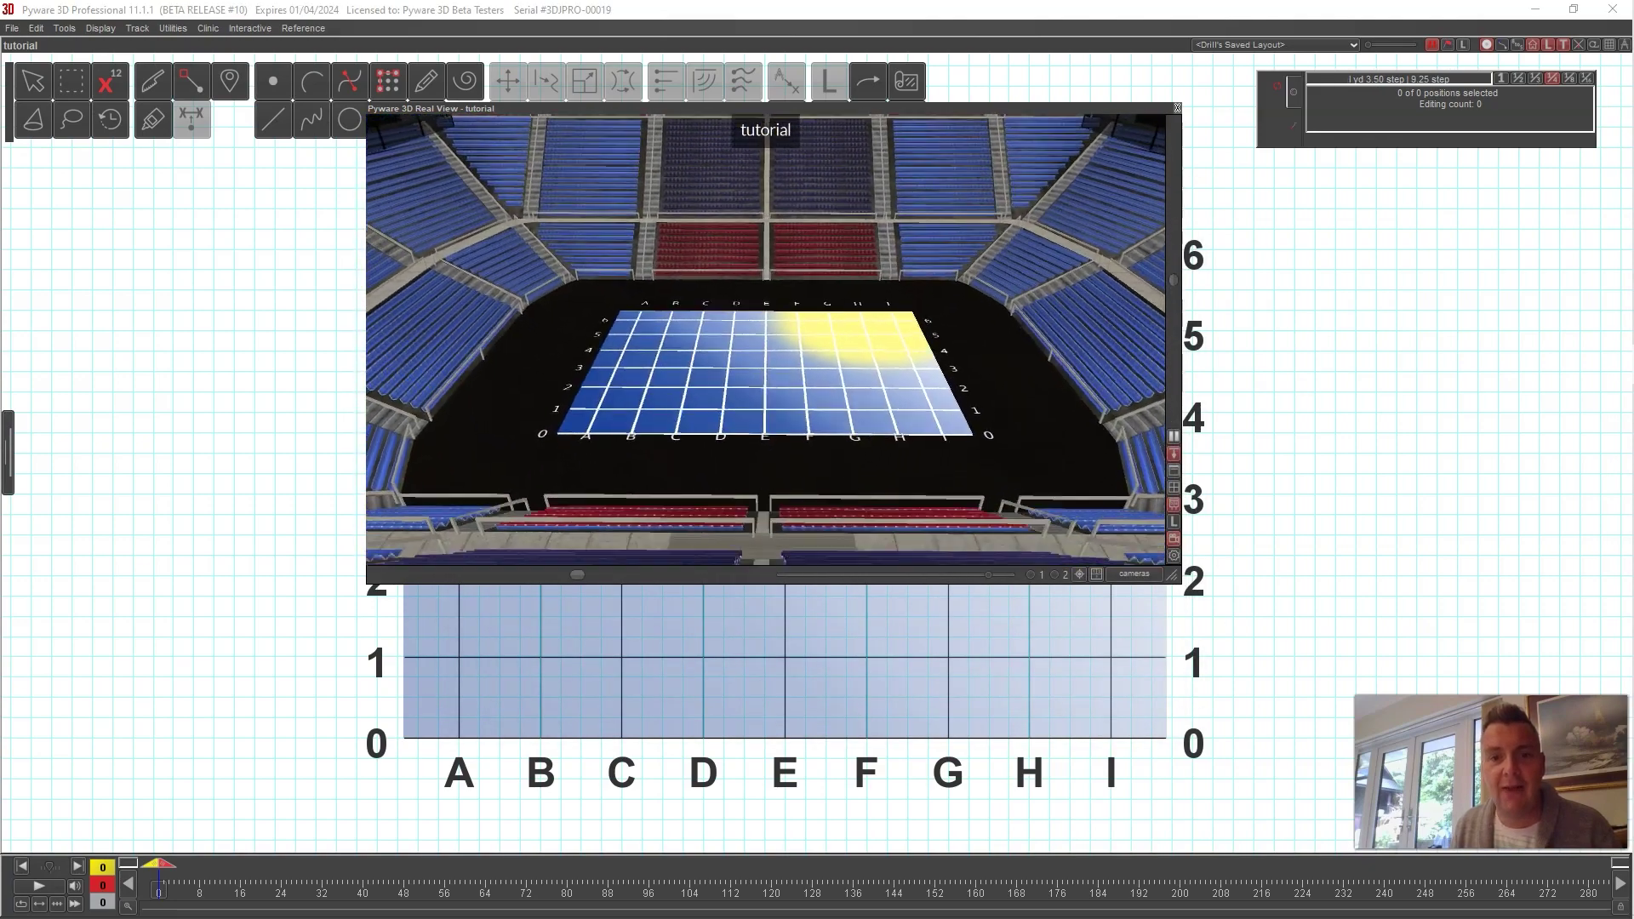
scroll(936, 408, "up", 3)
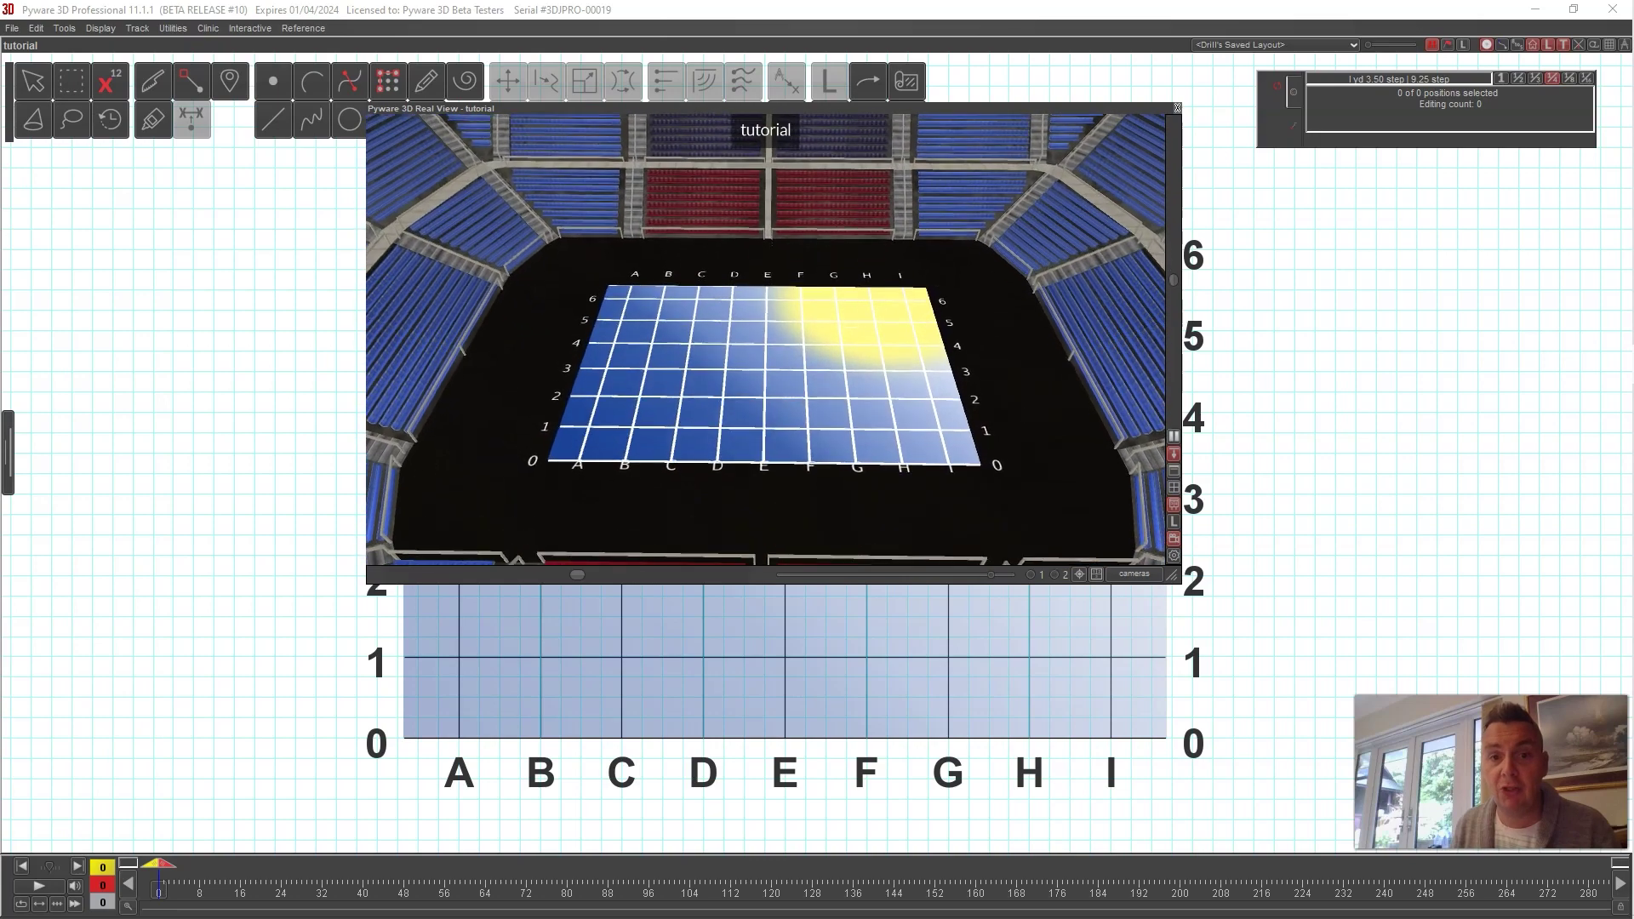
scroll(873, 272, "down", 3)
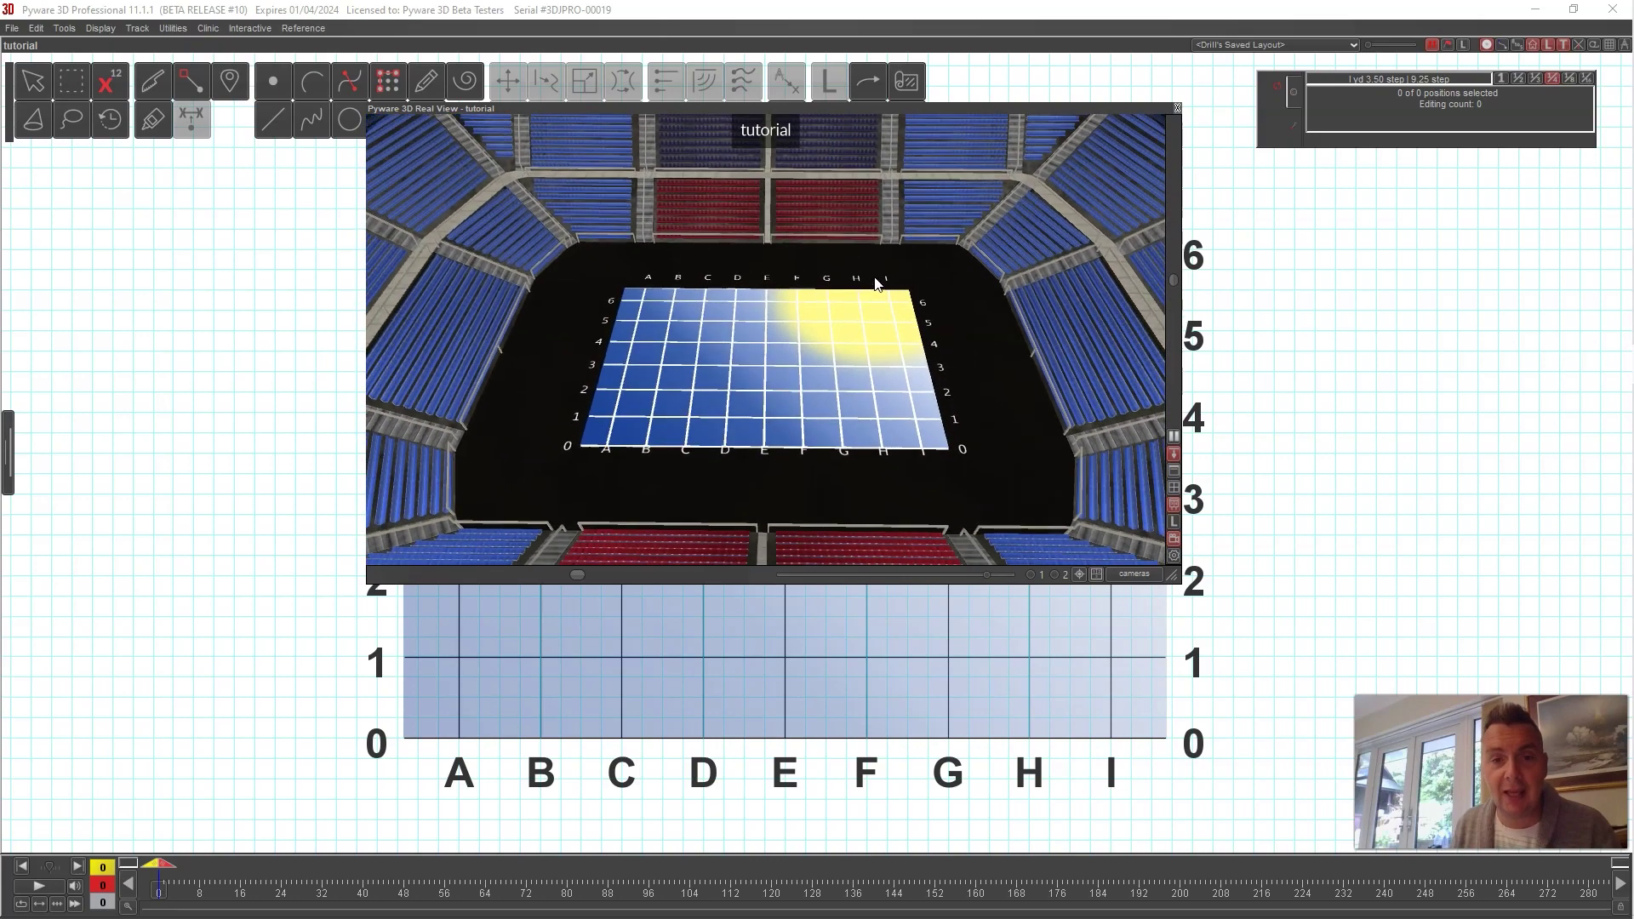
scroll(857, 387, "up", 1)
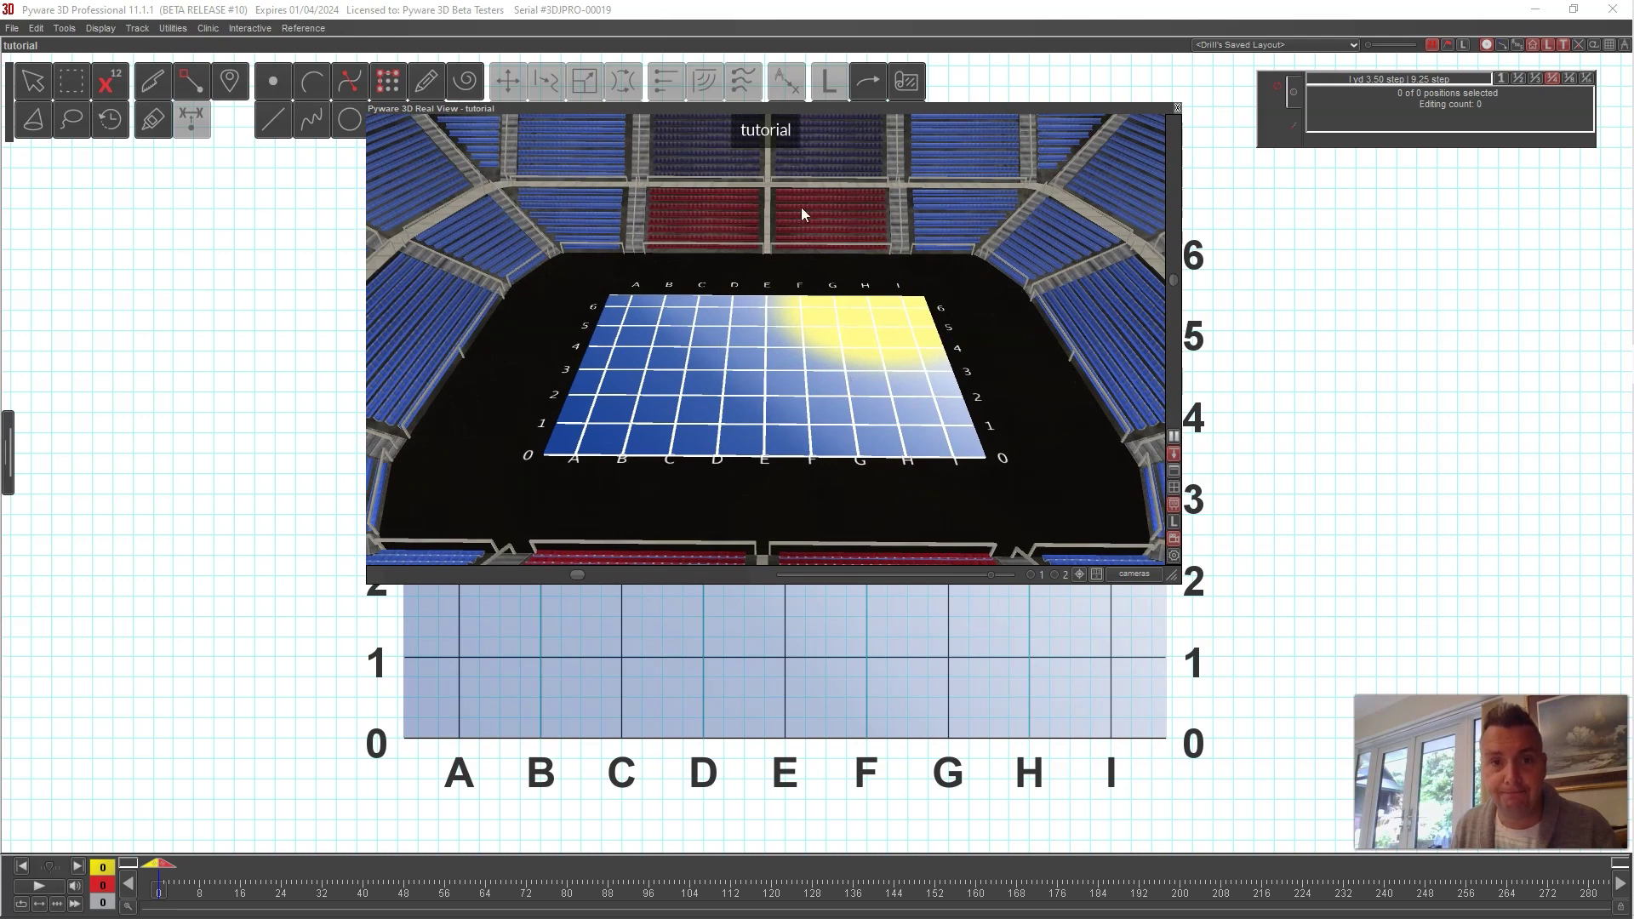
double_click(815, 107)
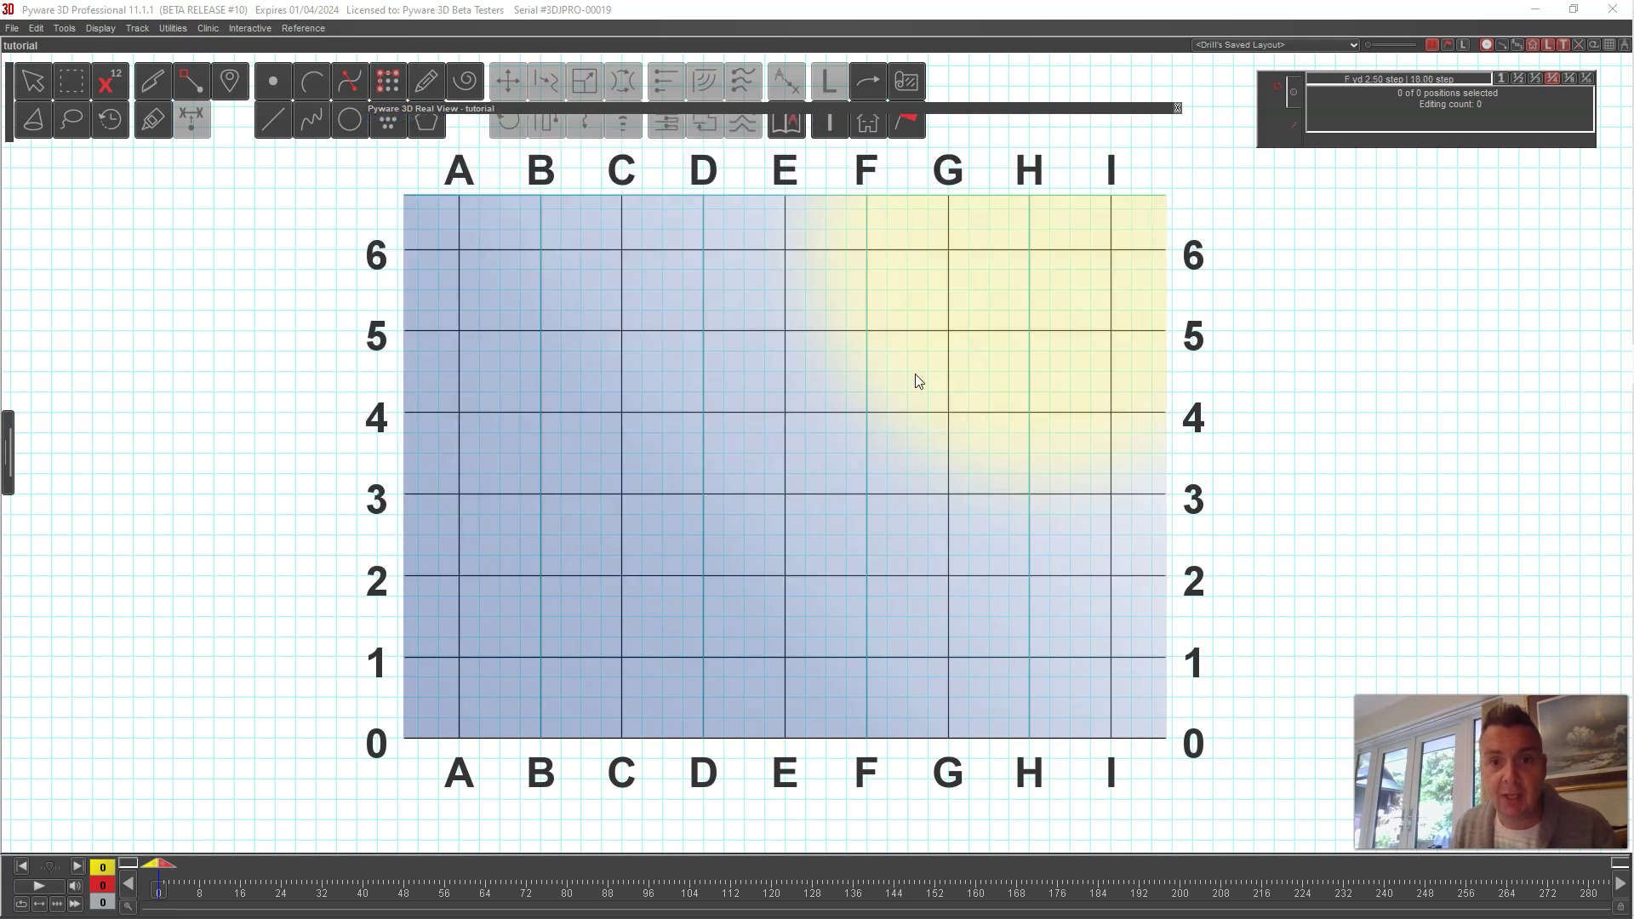
Step: Place one performer with symbol X on line E beyond the grid's back edge at whole-step resolution, and save the drill as tutorial
left_click(1611, 52)
left_click_drag(778, 248, 783, 411)
left_click(1610, 44)
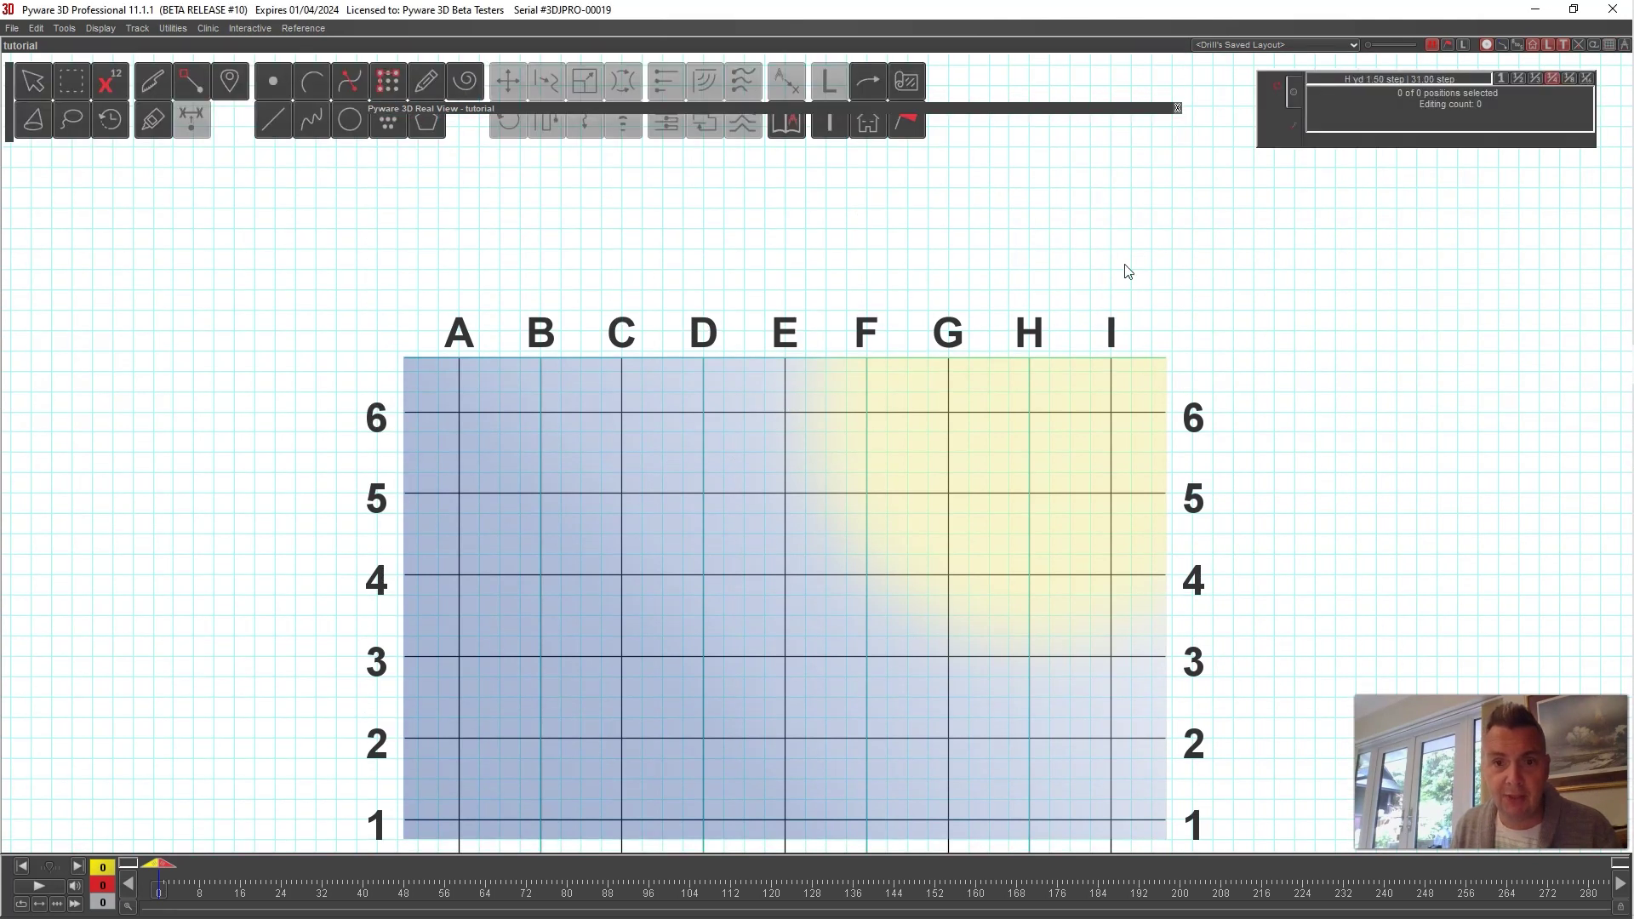
left_click(272, 81)
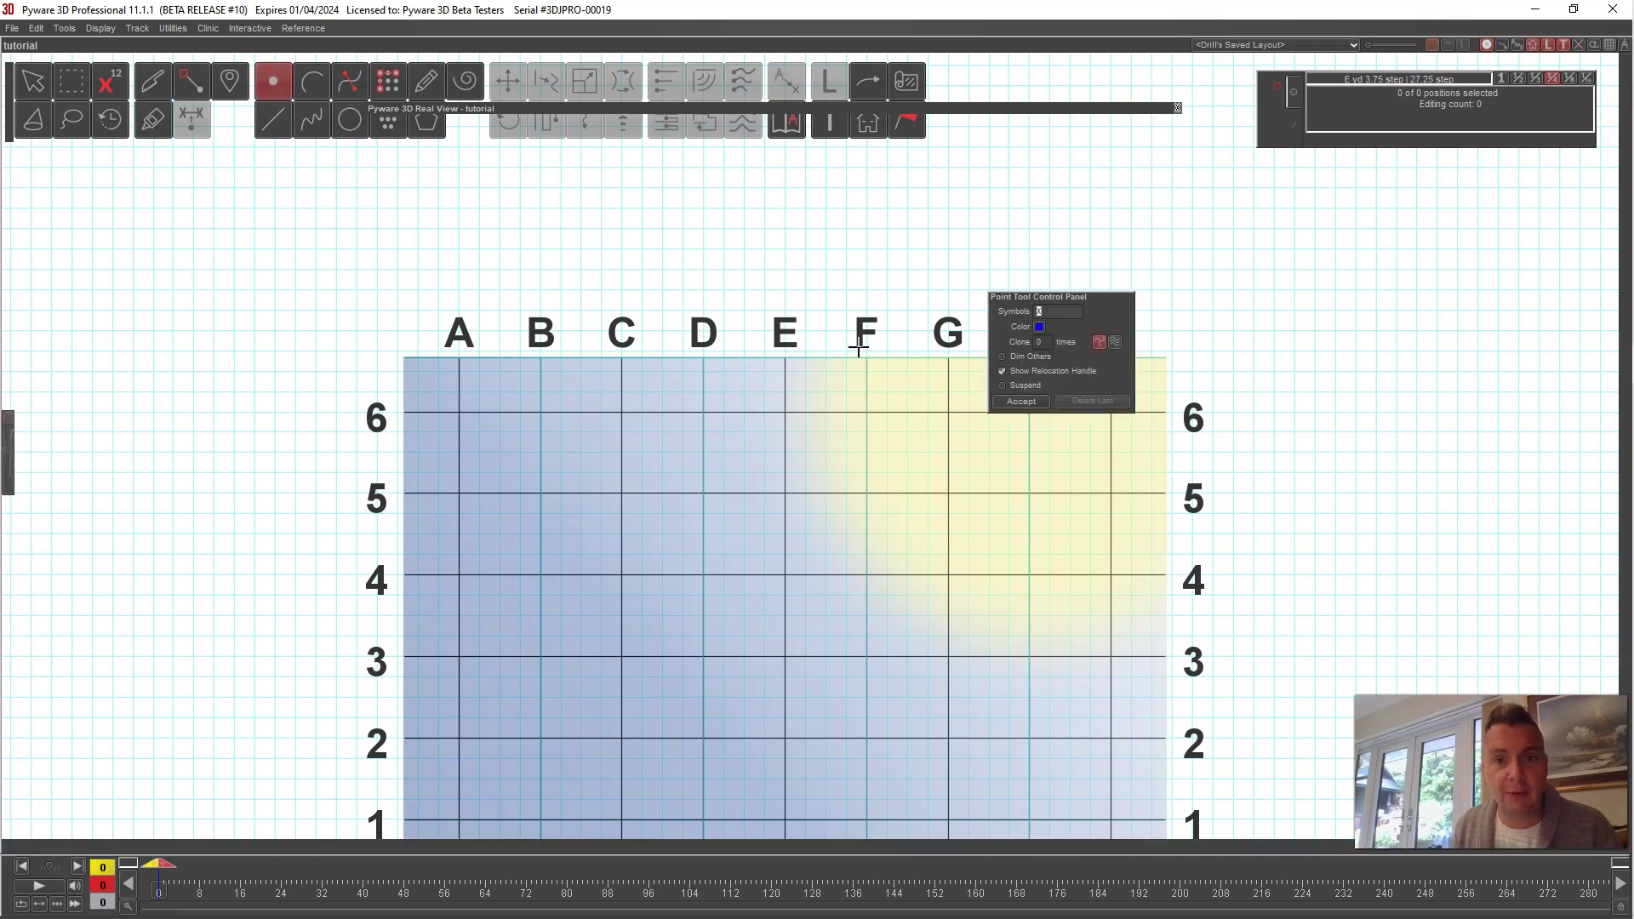
left_click(785, 253)
left_click(1503, 77)
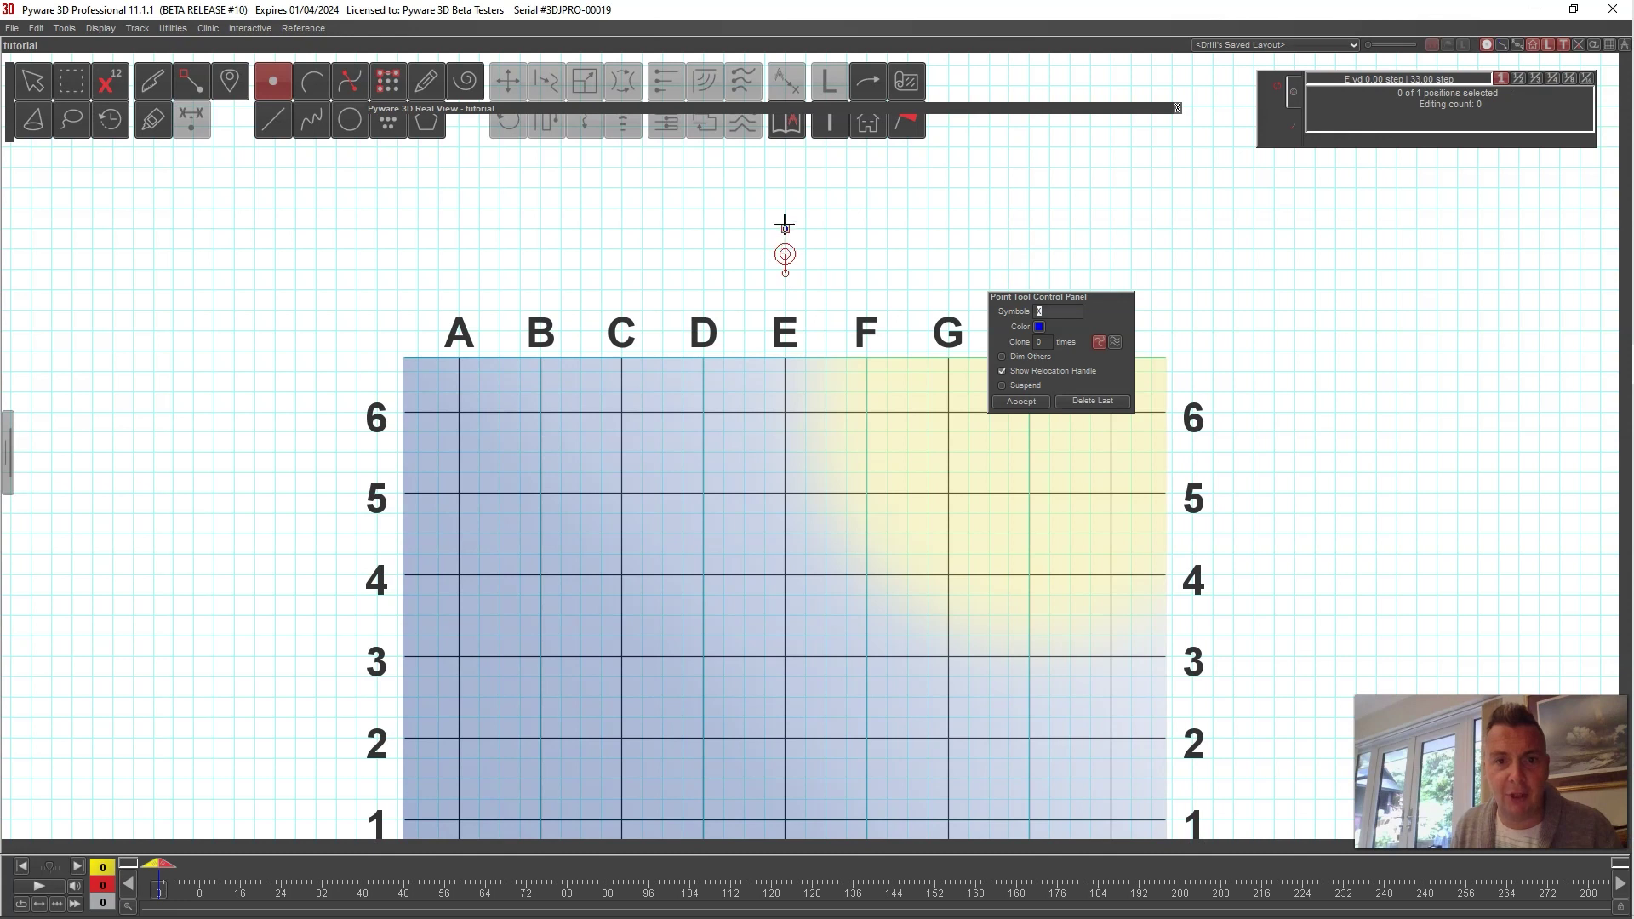
left_click(1020, 401)
key("ctrl+s")
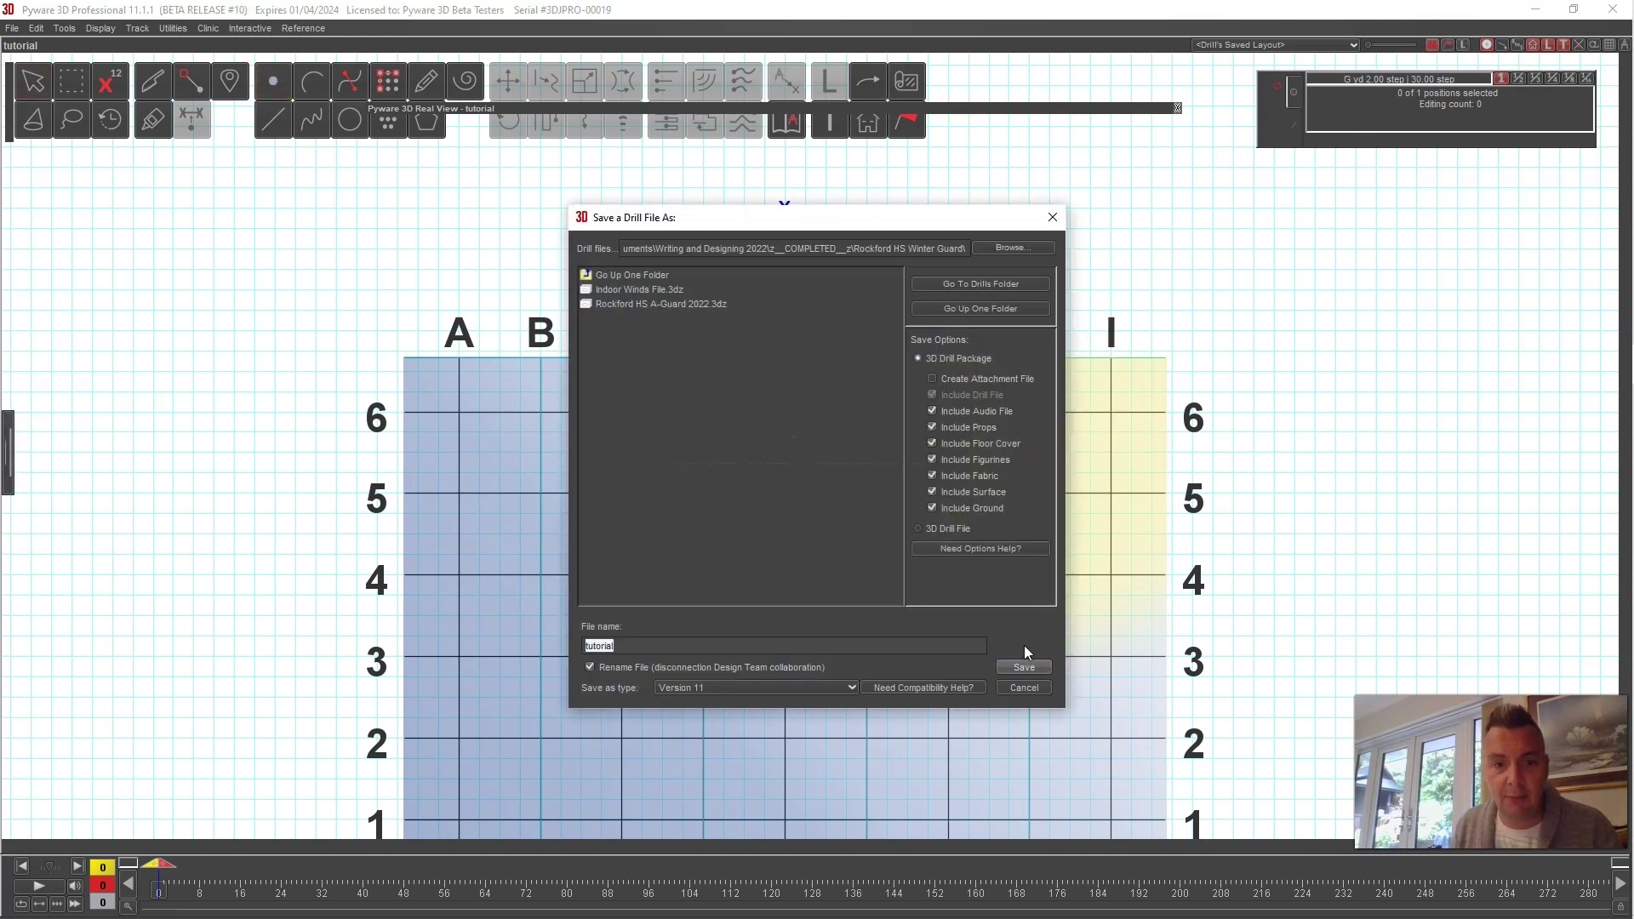
left_click(1024, 666)
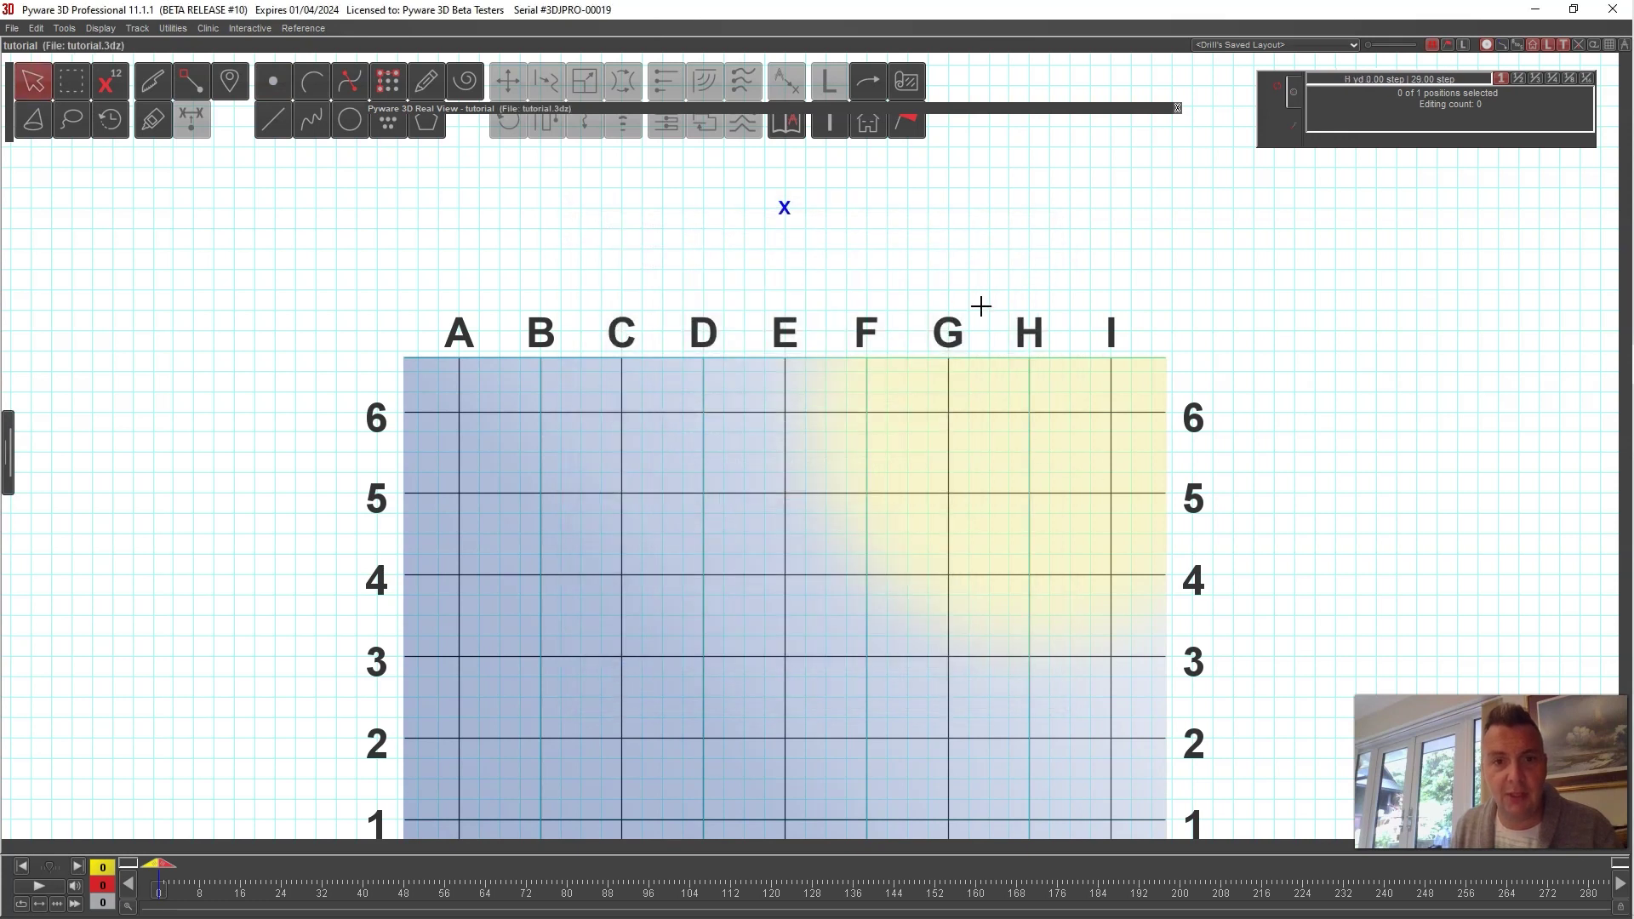
Step: Give the performer behind the grid on line E a Panel Vertical shape prop in the Visuals Editor
left_click_drag(751, 182, 824, 252)
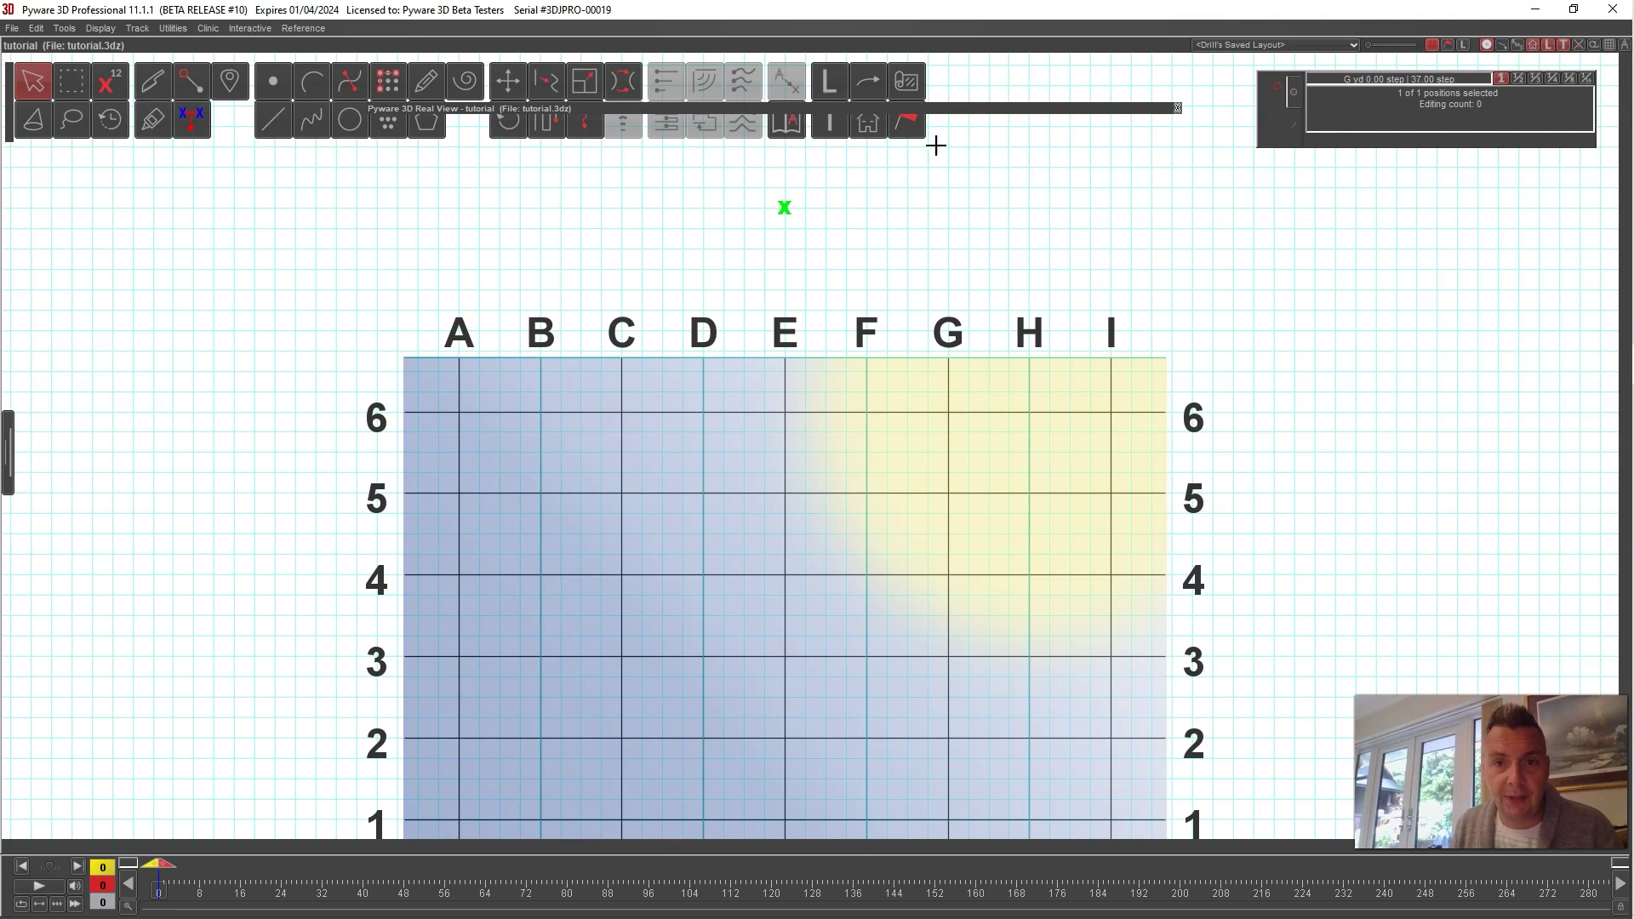
left_click_drag(920, 108, 919, 85)
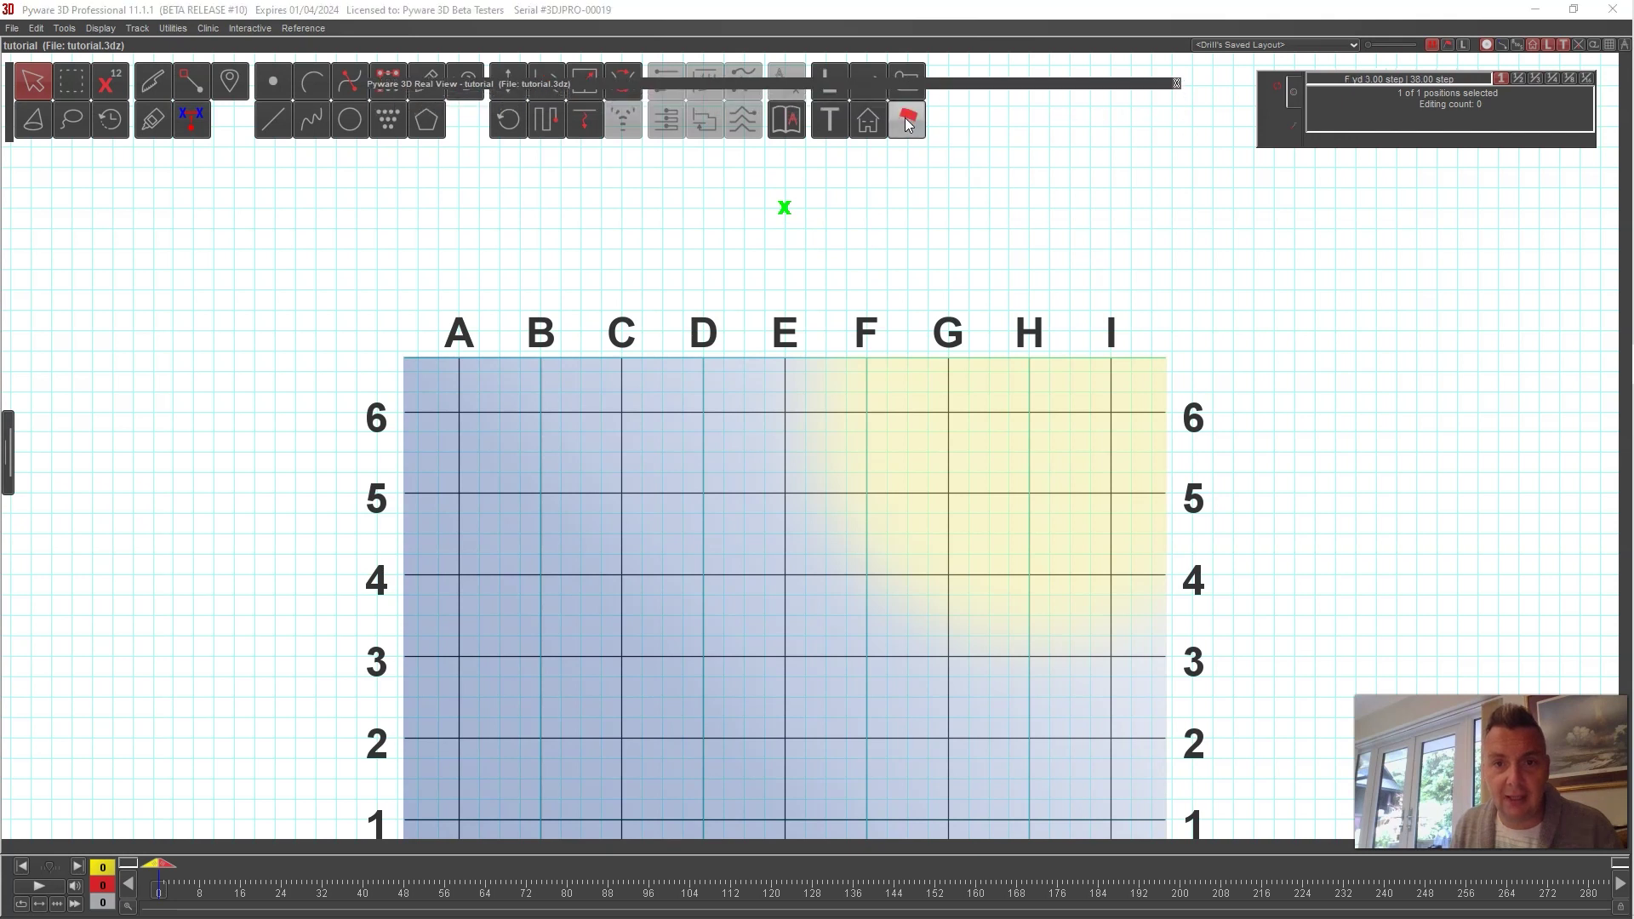
left_click(905, 118)
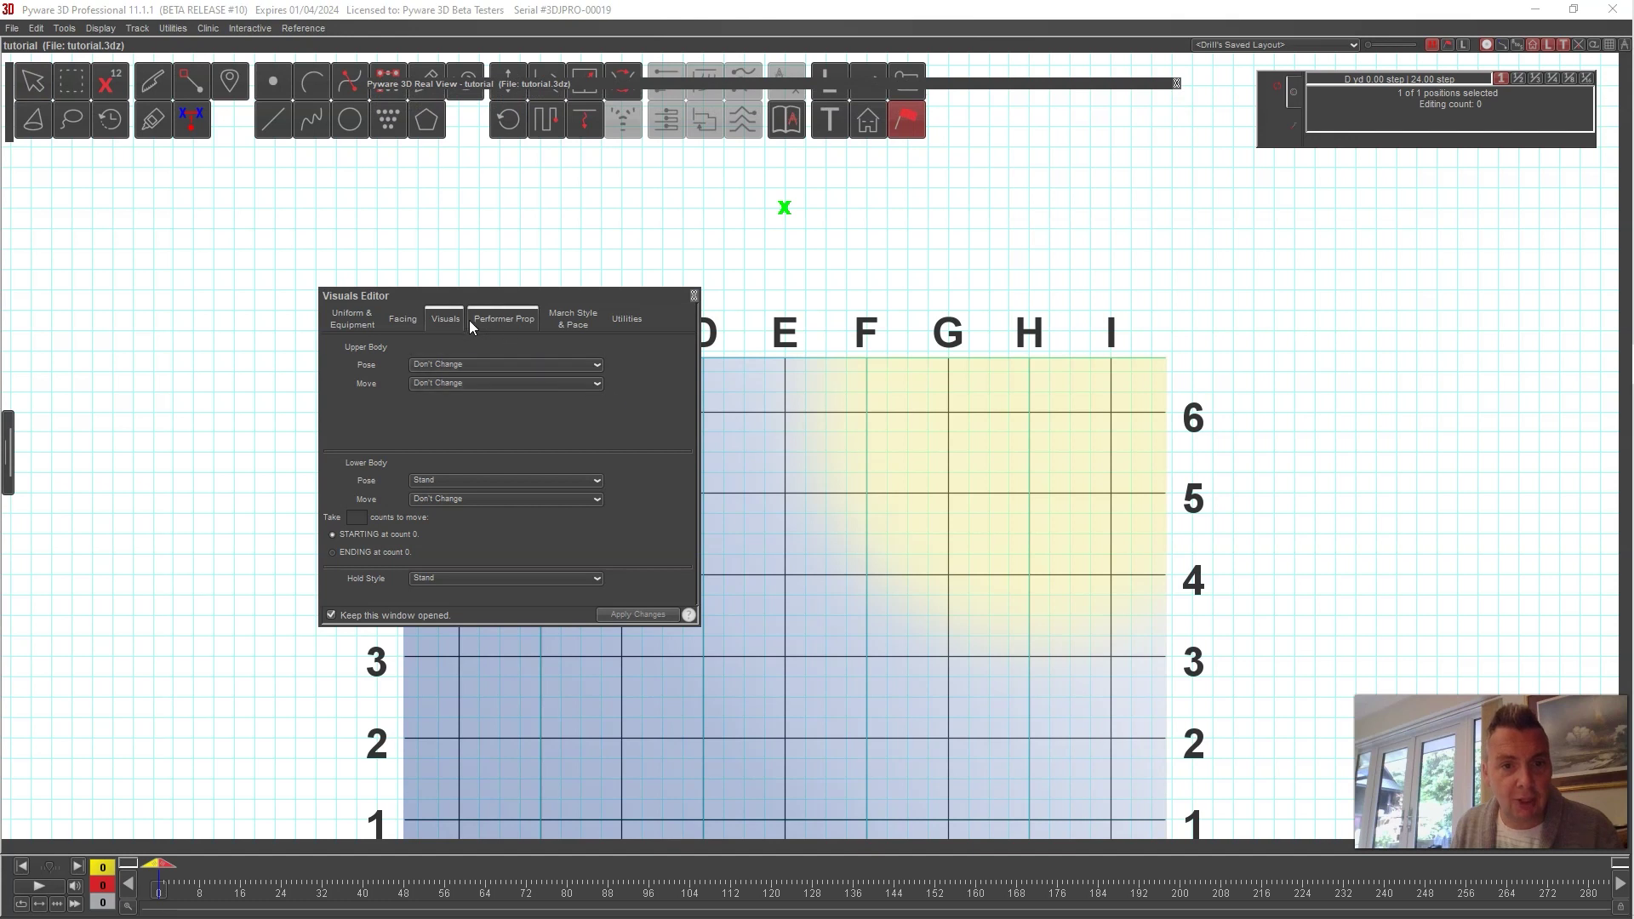
left_click(515, 321)
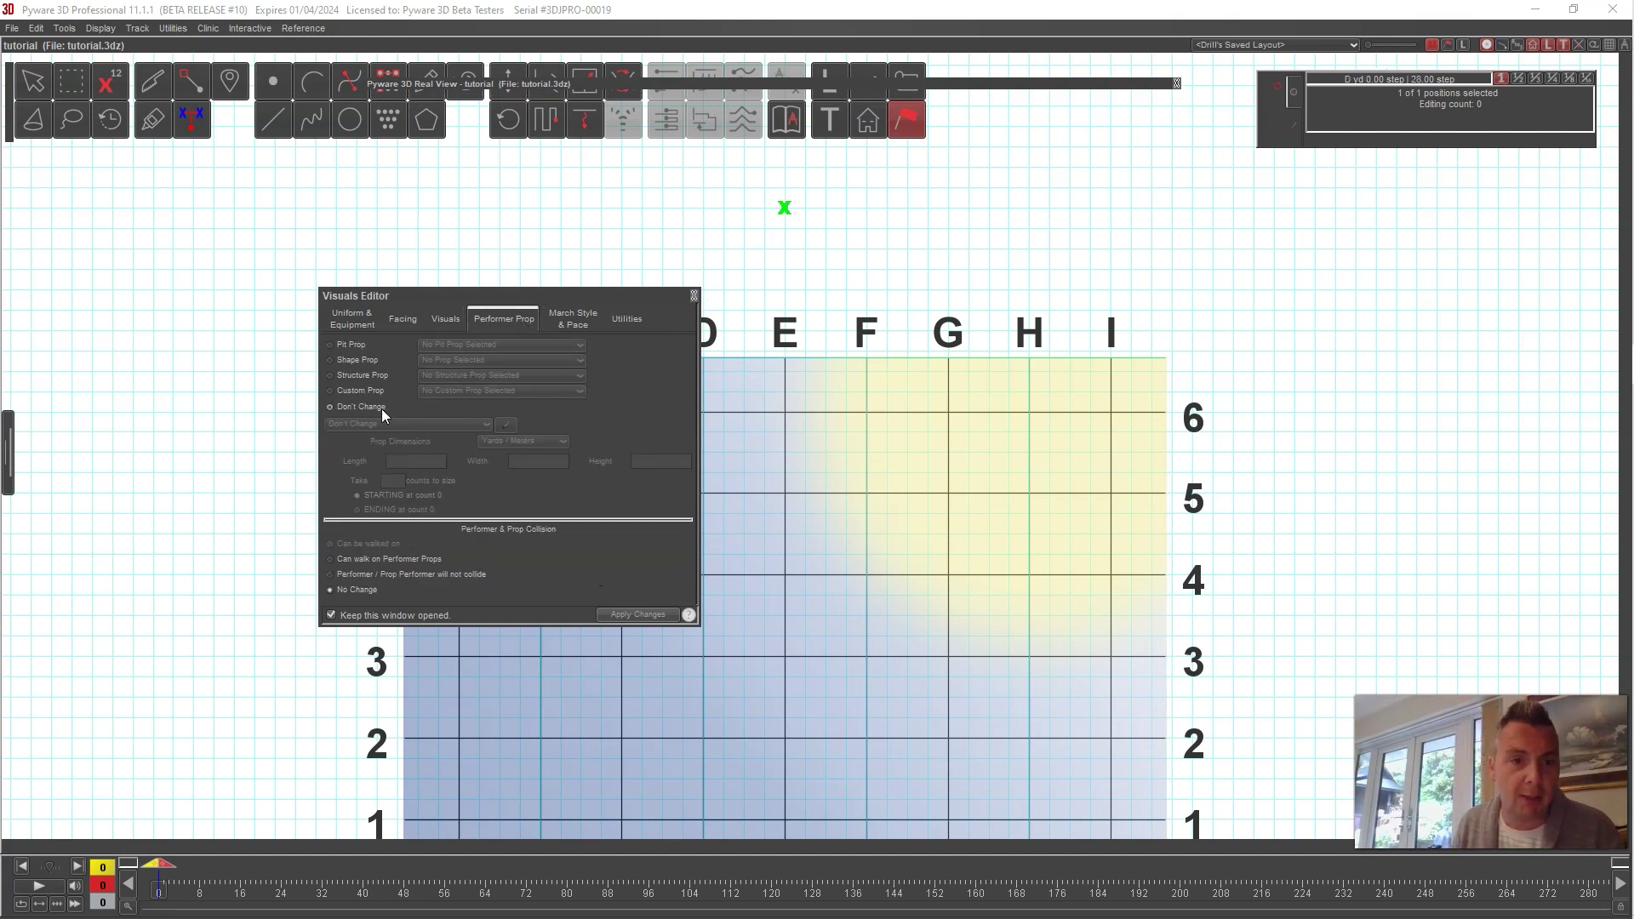
left_click(356, 361)
left_click(460, 361)
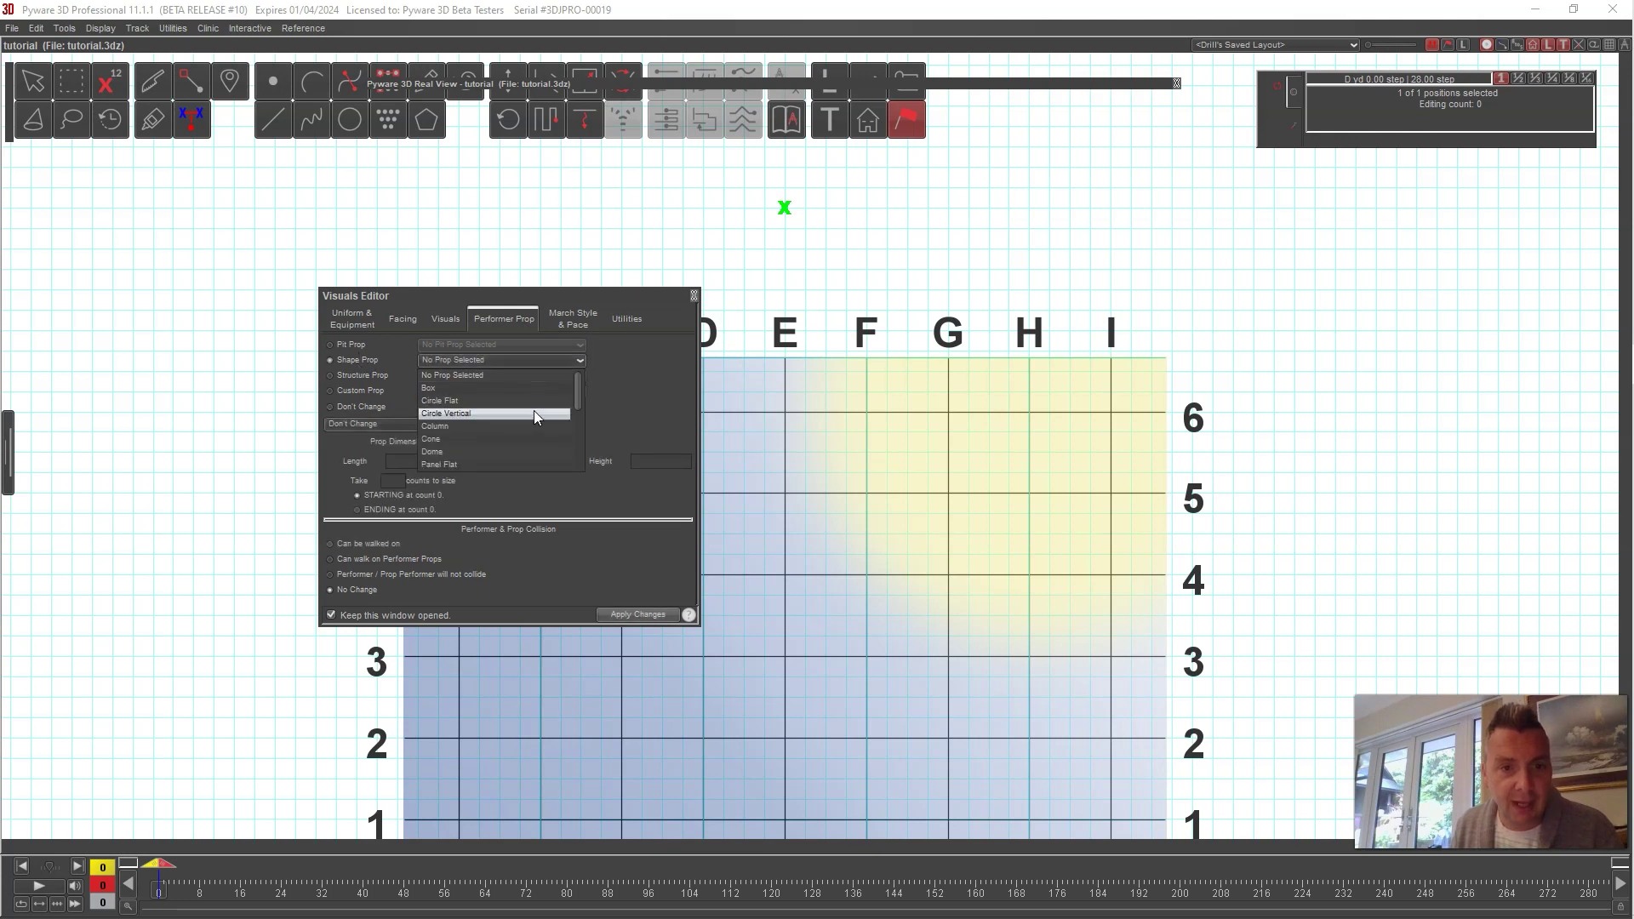
scroll(555, 395, "down", 2)
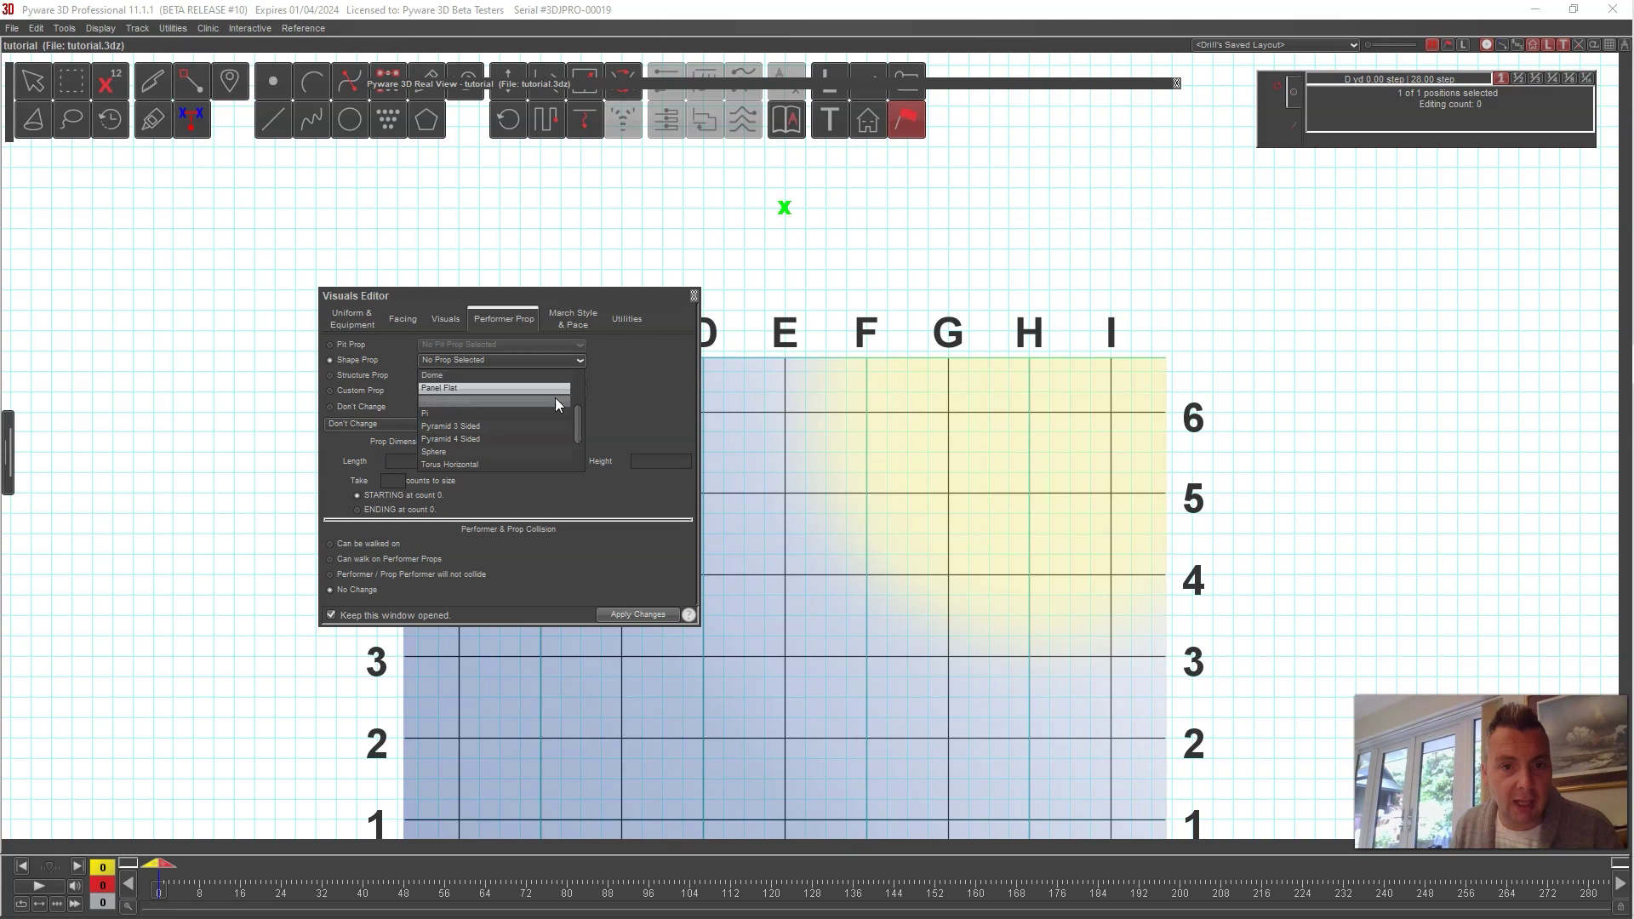
left_click(487, 402)
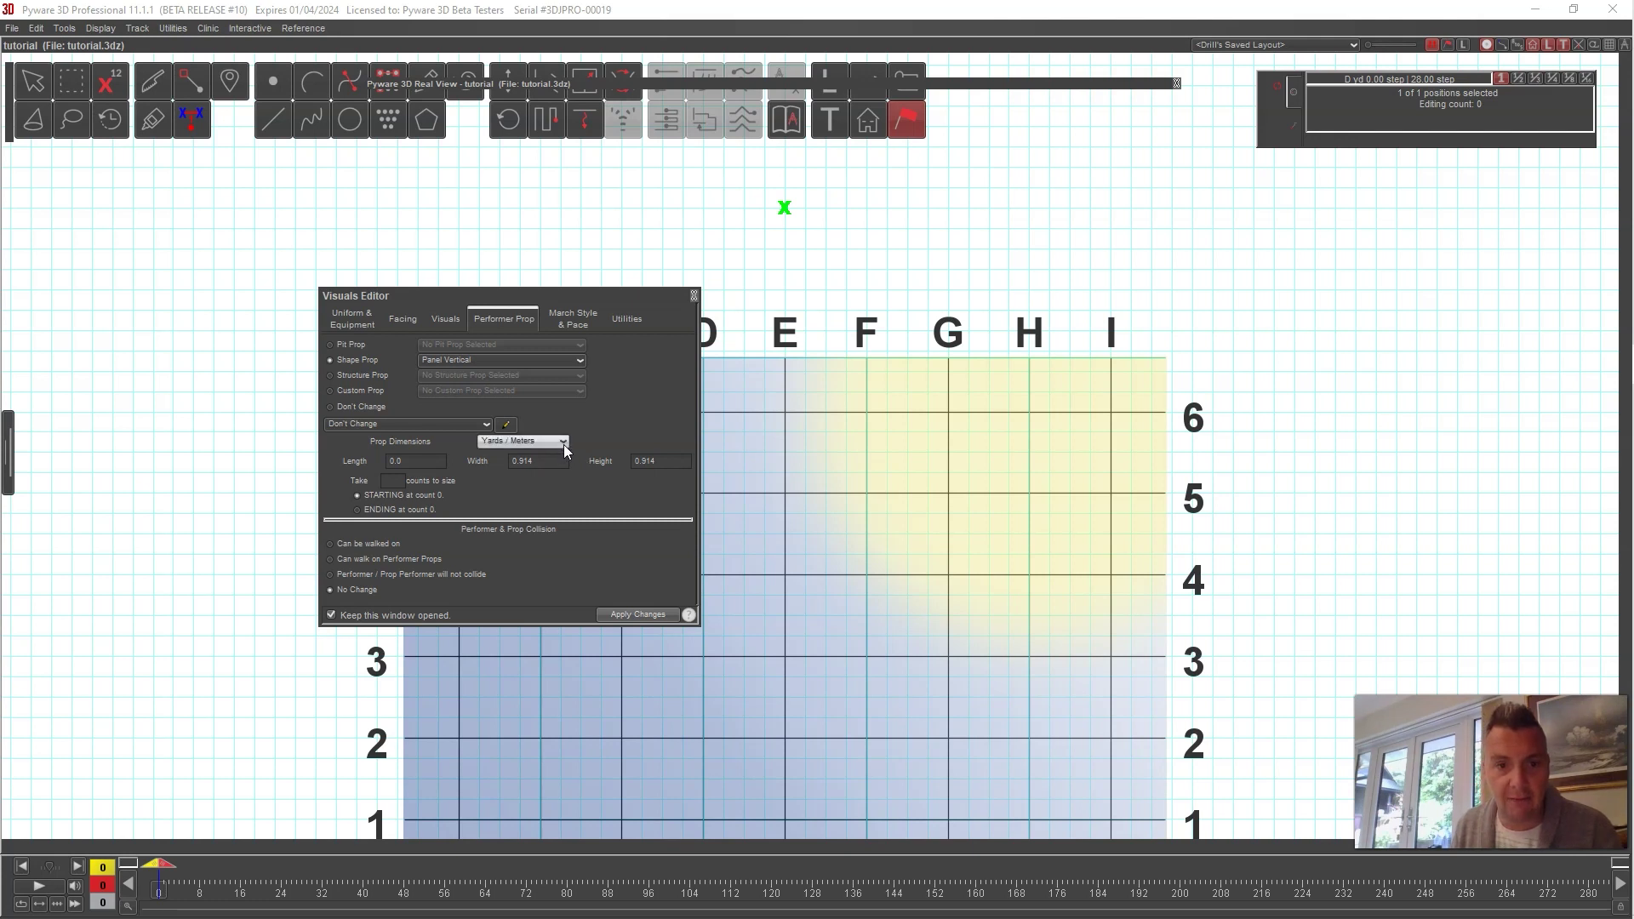
Step: Set the vertical panel's dimensions in feet to width 100 and height 60, apply them, and check the panel in Real View
left_click(564, 444)
left_click(546, 466)
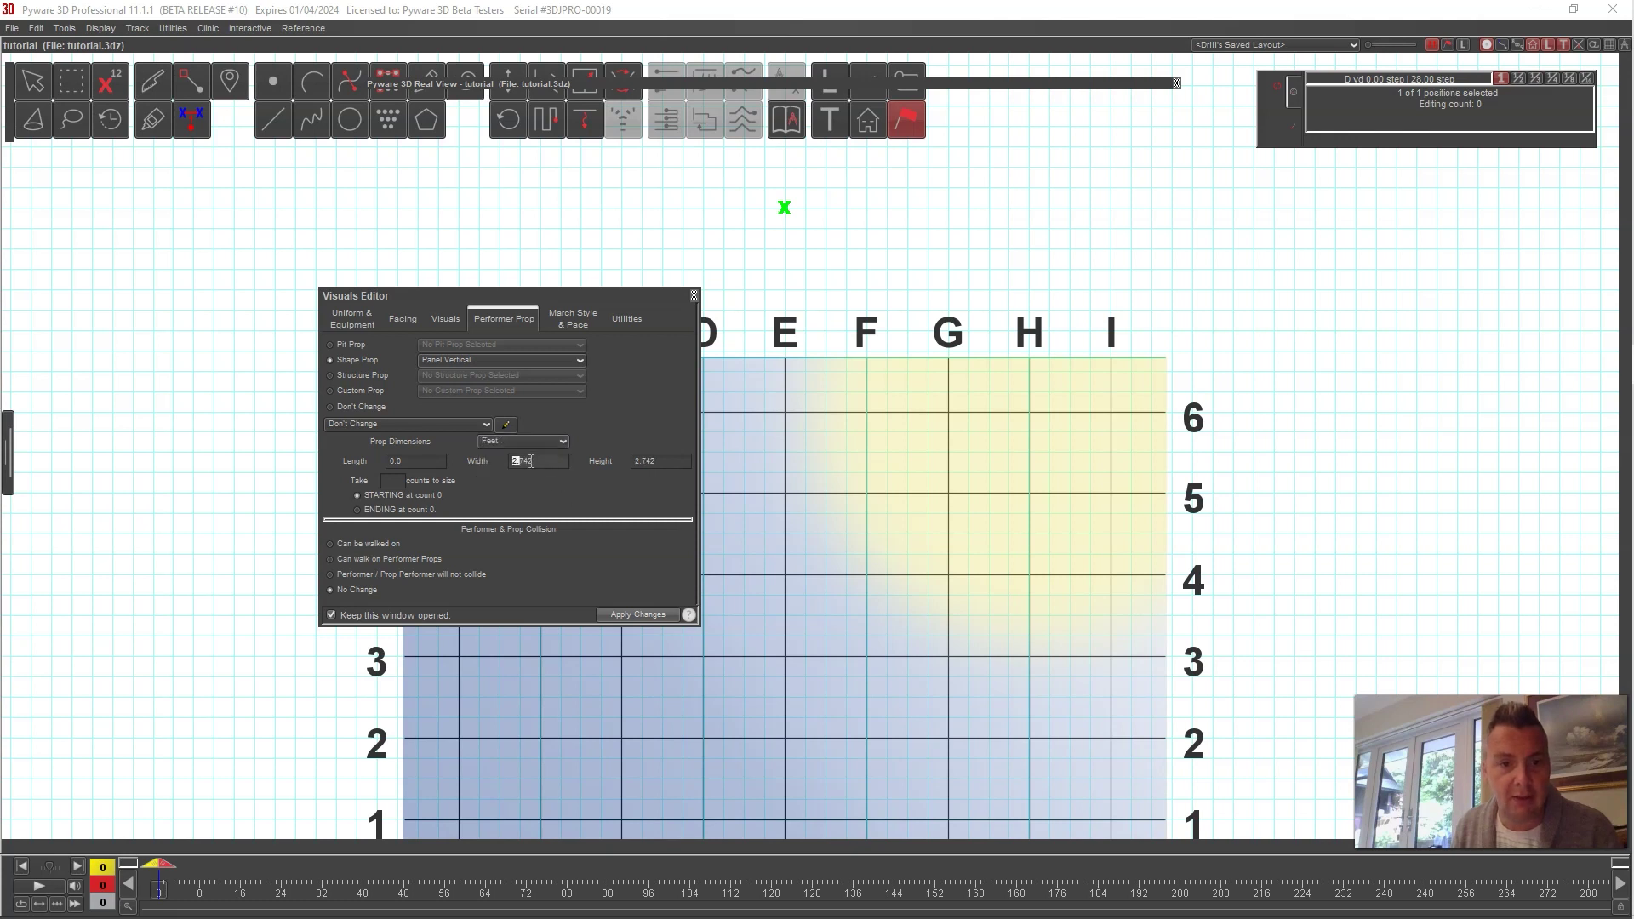
double_click(553, 458)
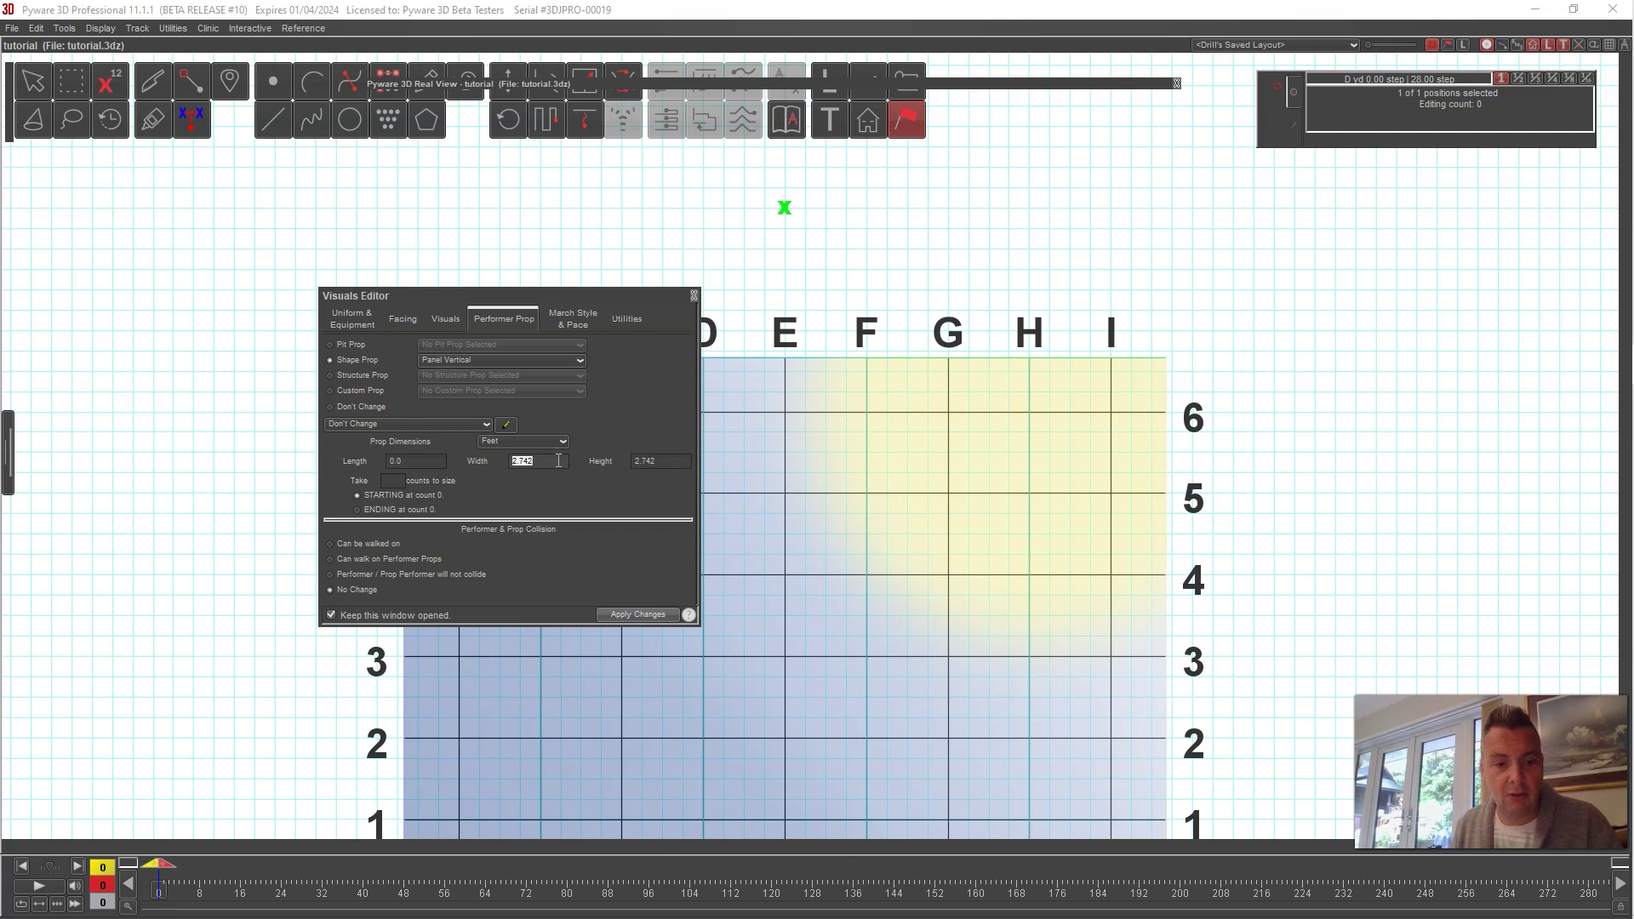
type("100")
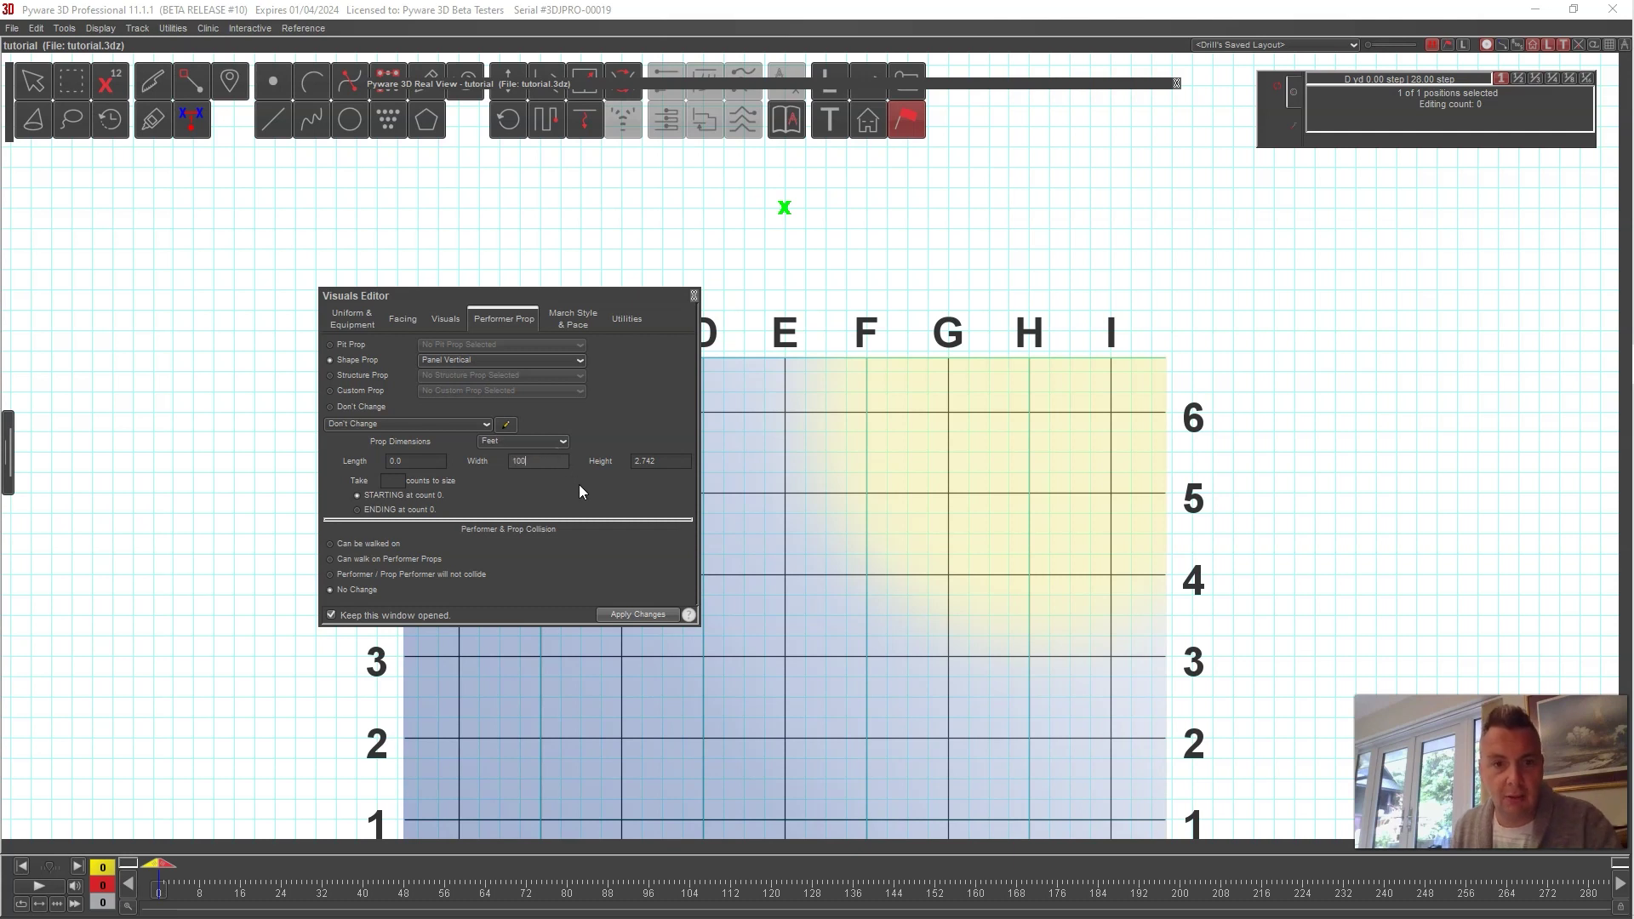
double_click(670, 457)
type("60")
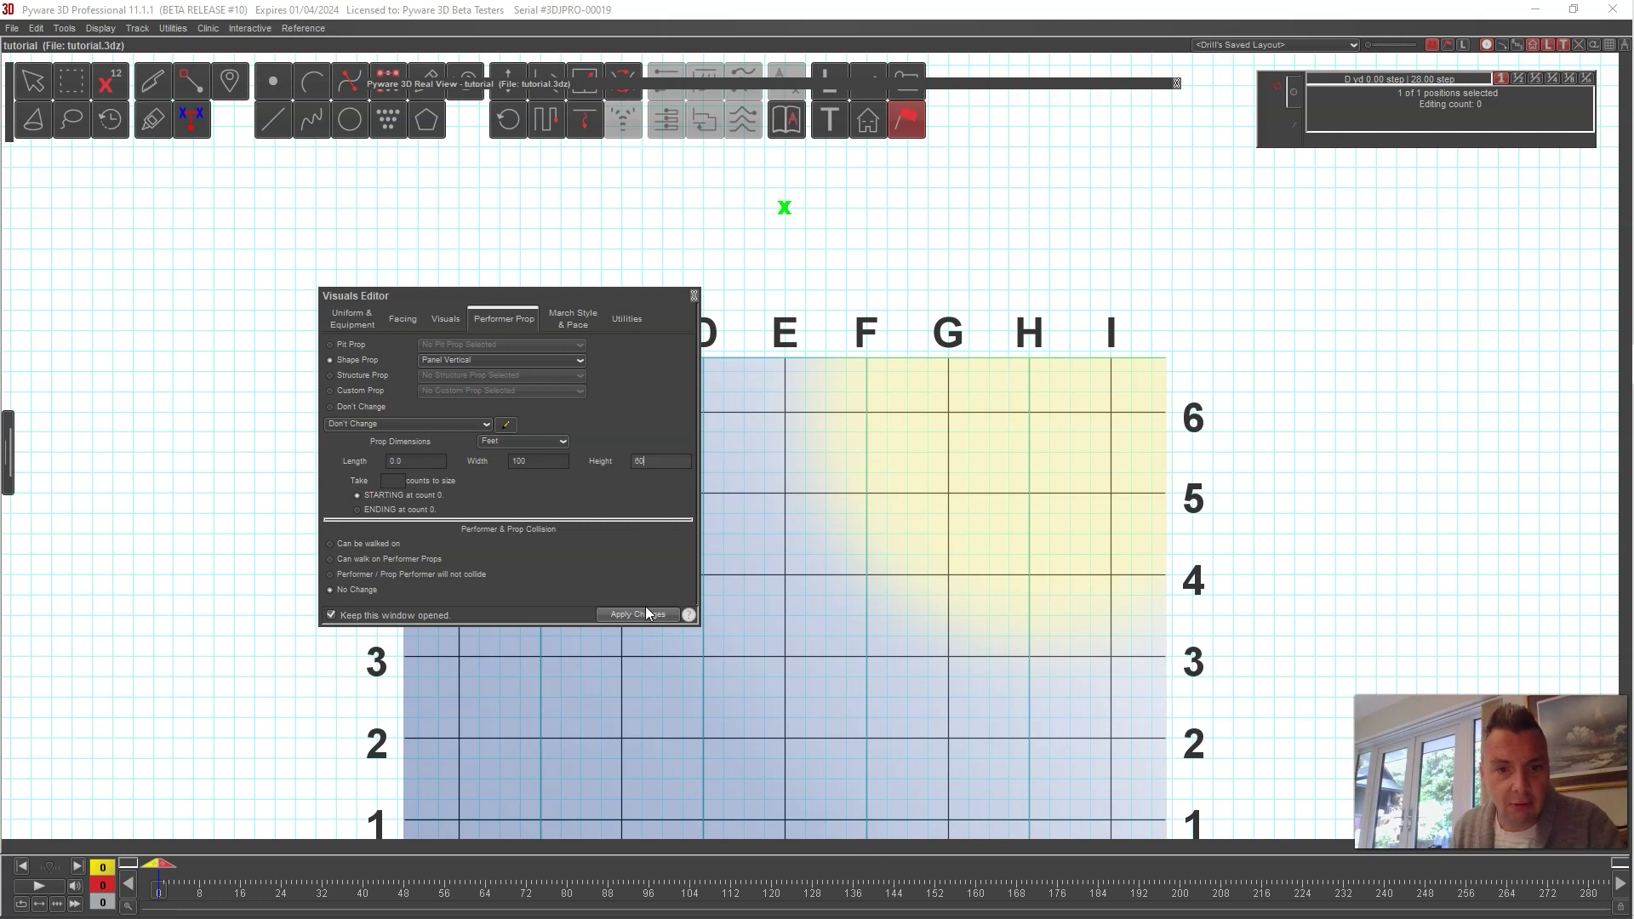
left_click(643, 612)
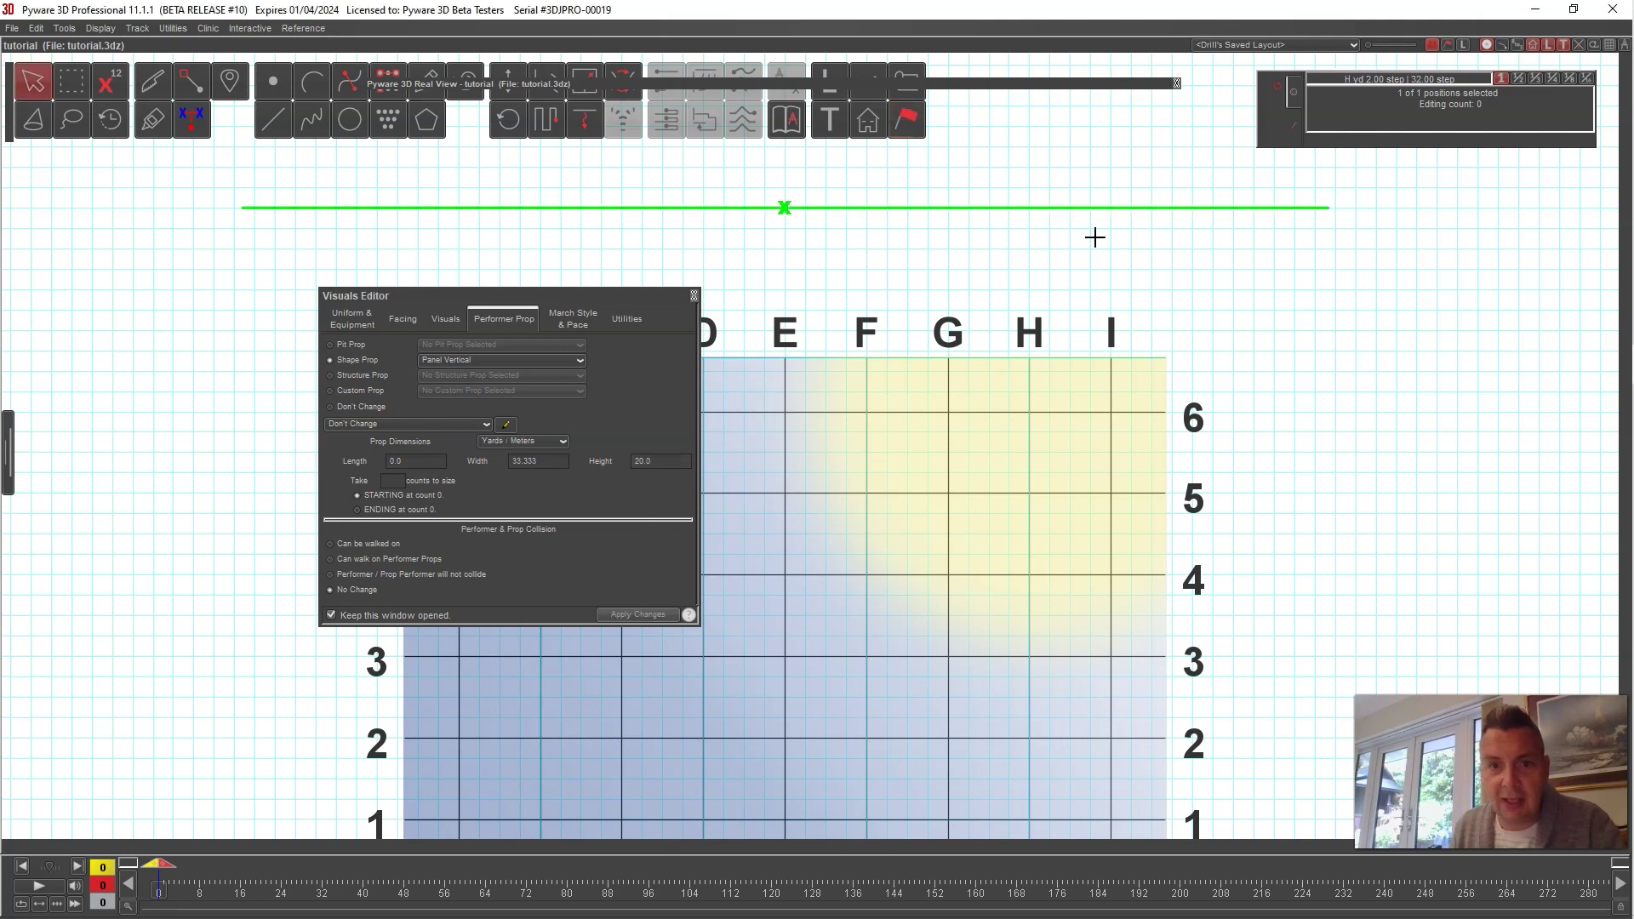
double_click(507, 84)
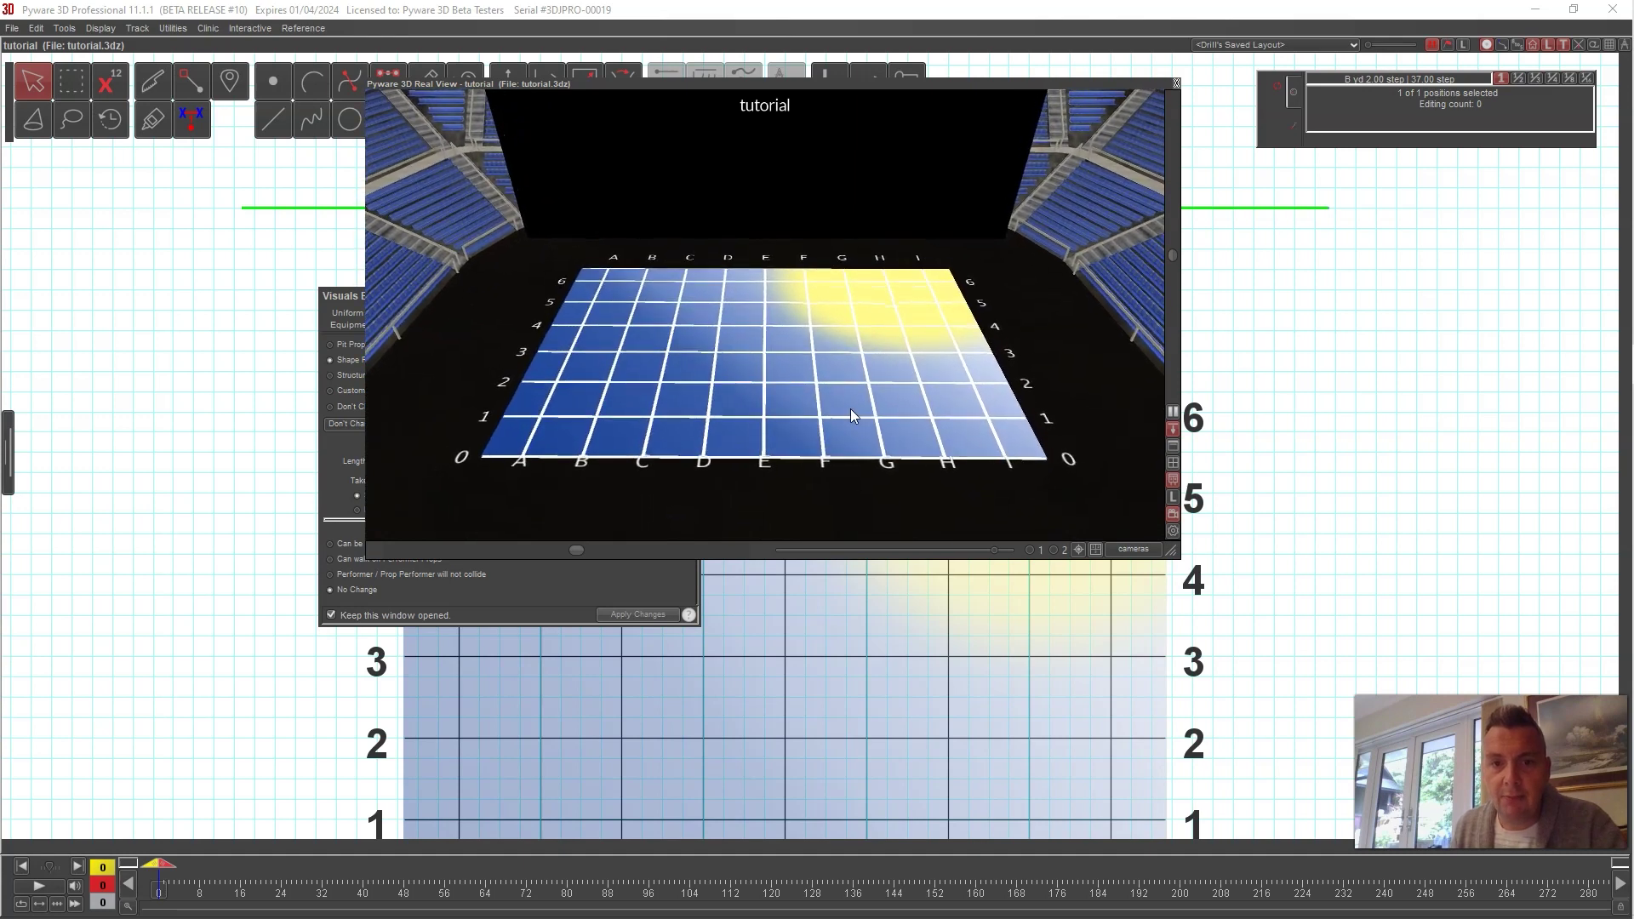
scroll(847, 416, "down", 5)
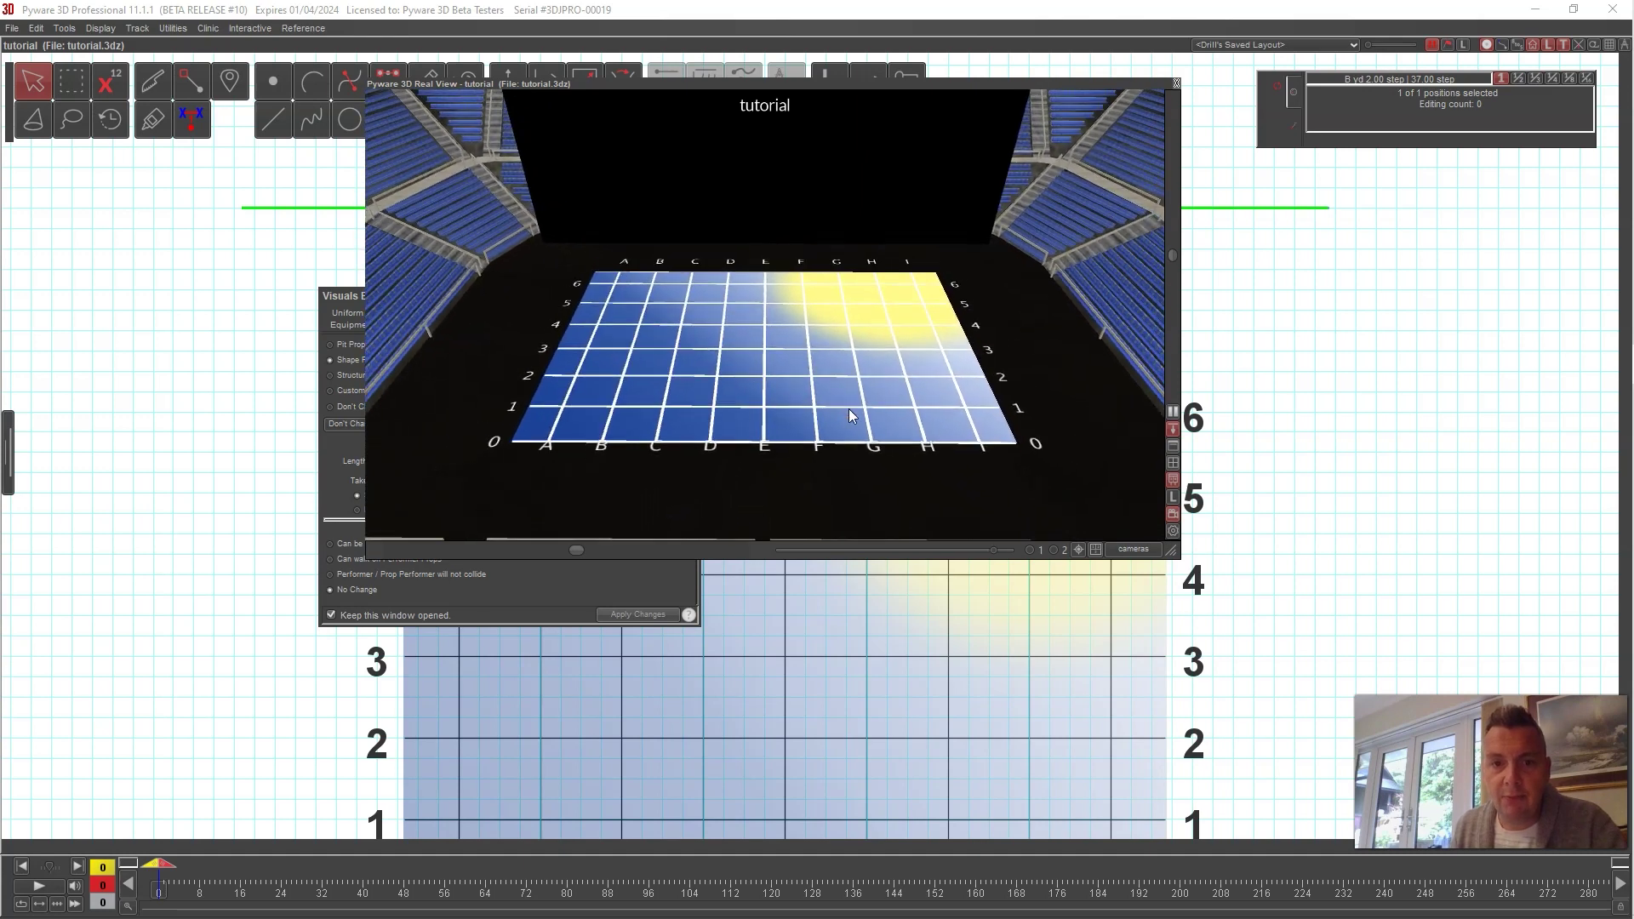
double_click(746, 85)
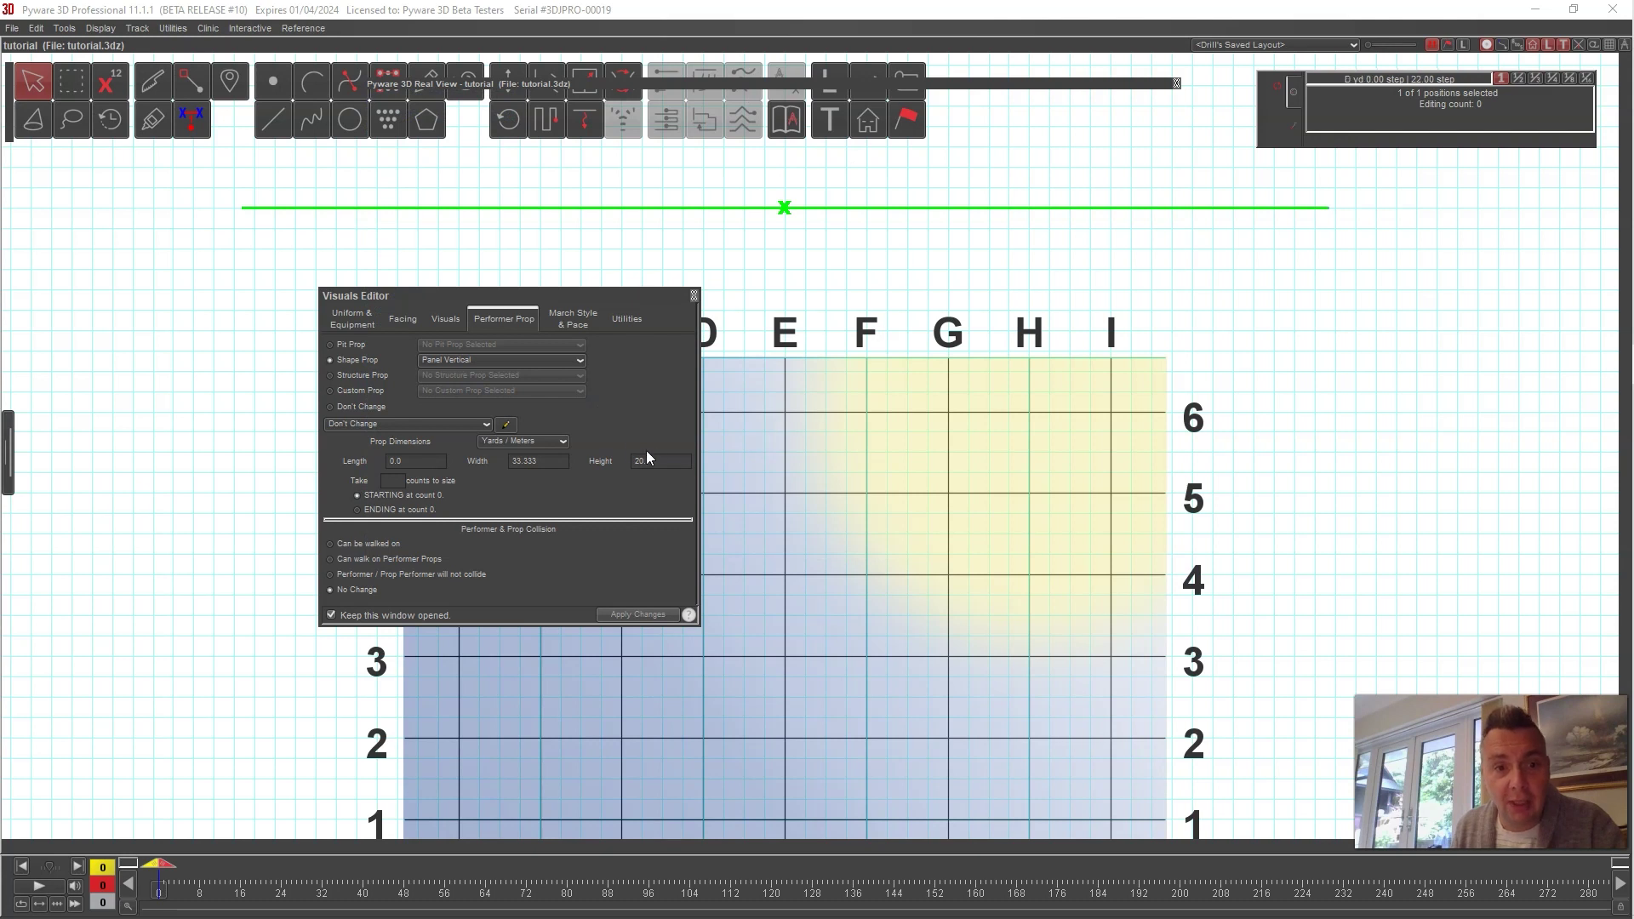
Step: Load black curtain.jpg from the Props folder and apply it as the vertical panel's image
left_click(507, 424)
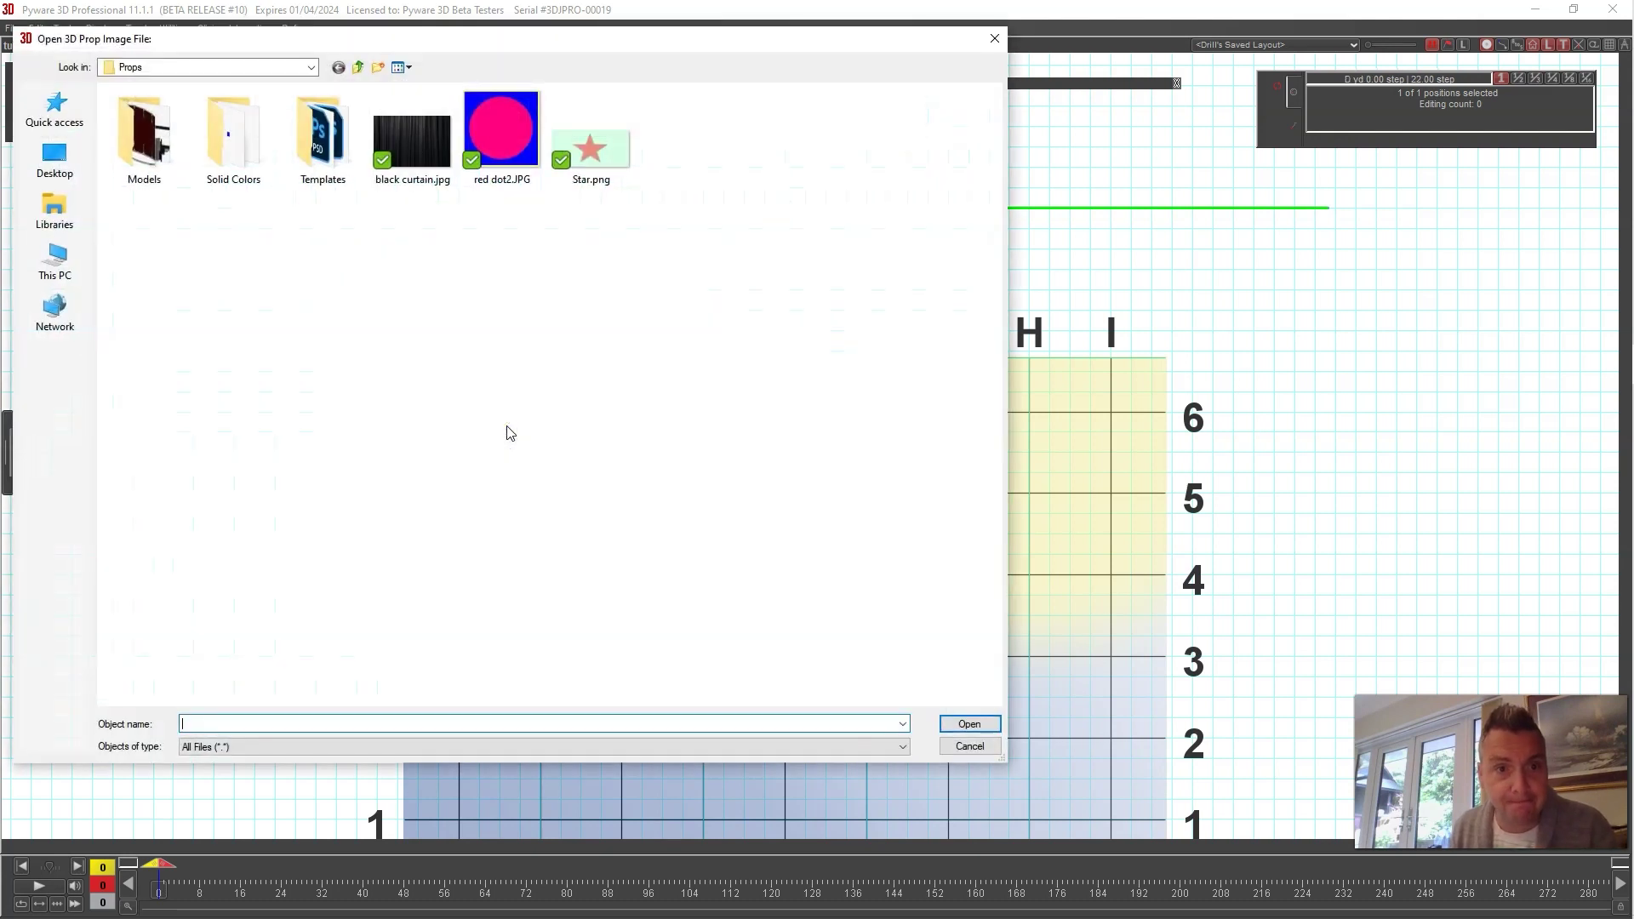
left_click(421, 140)
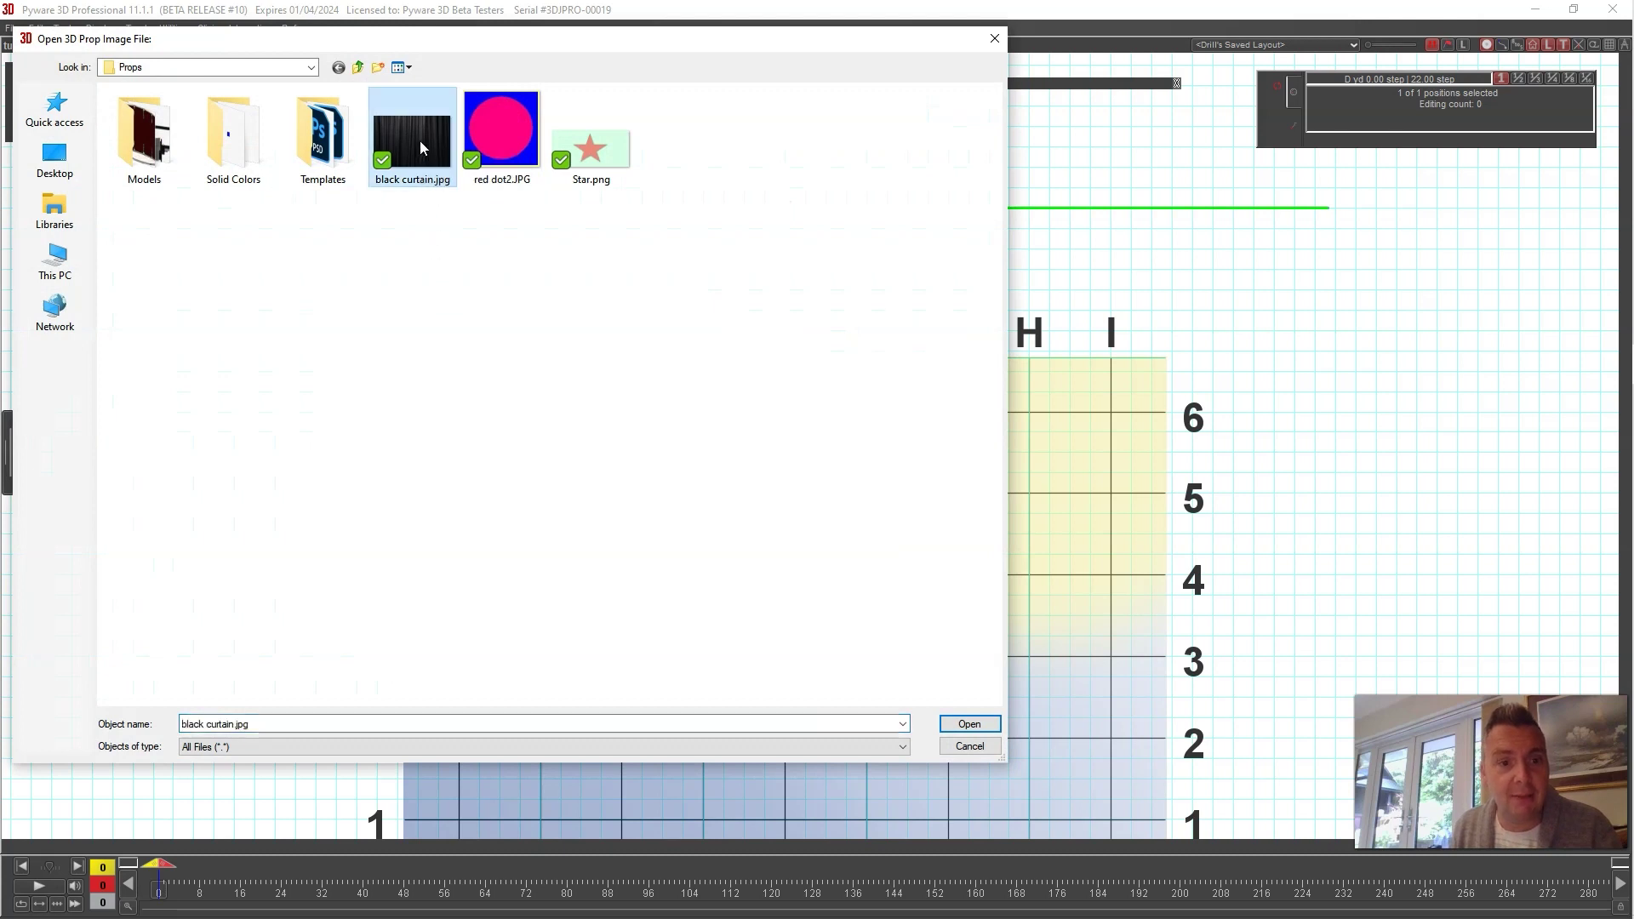
left_click(977, 730)
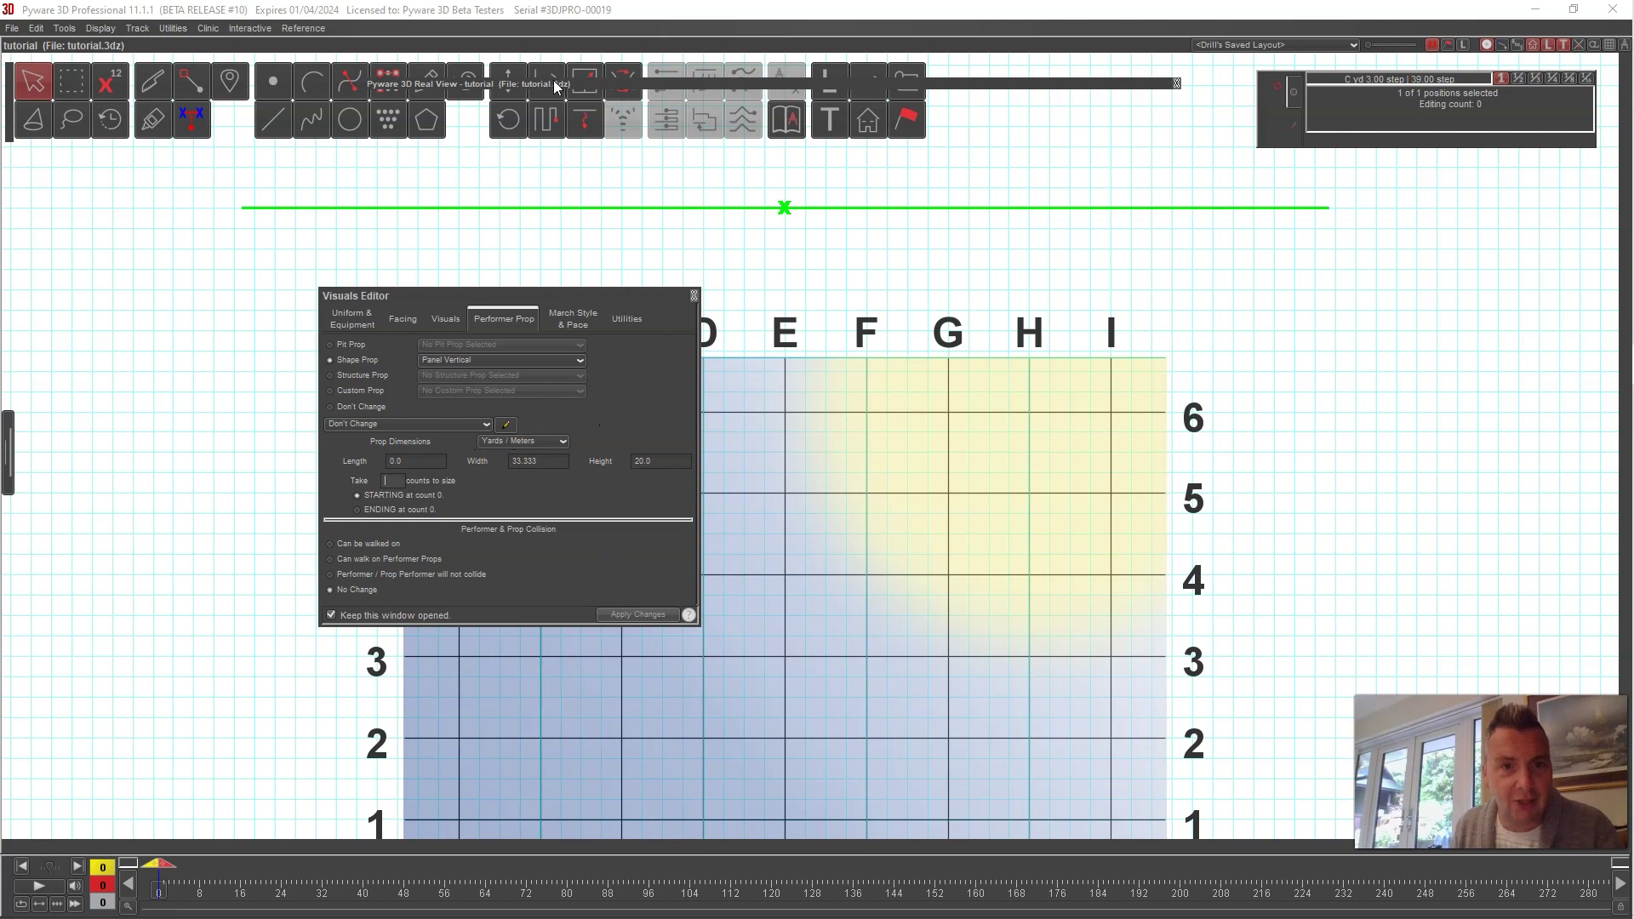
double_click(670, 82)
left_click(479, 424)
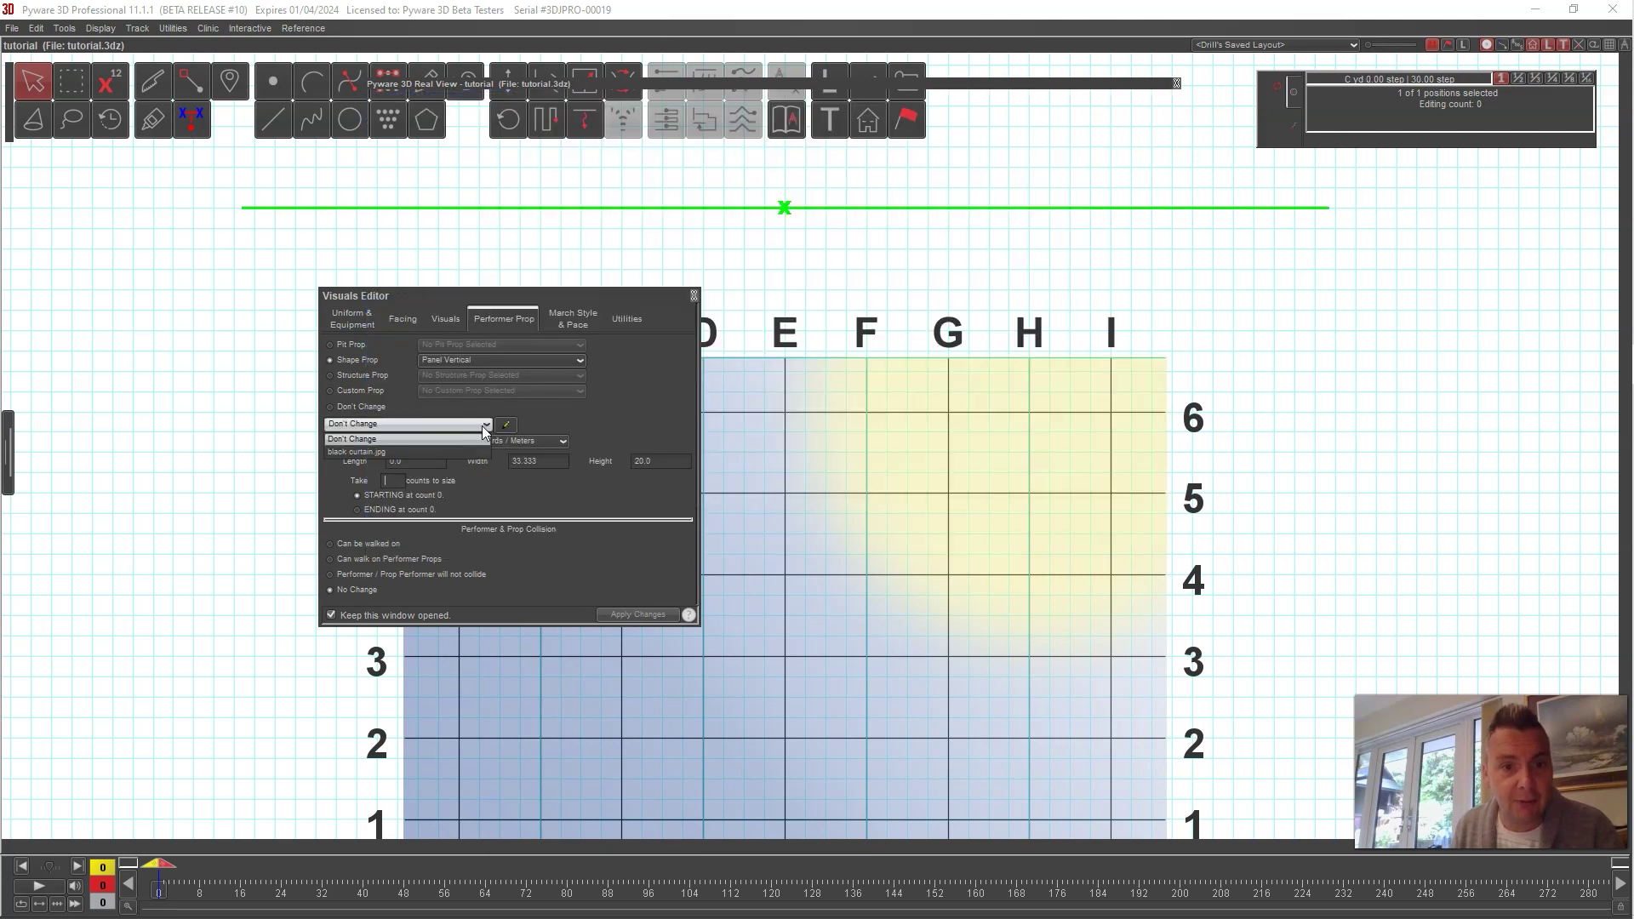
left_click(425, 452)
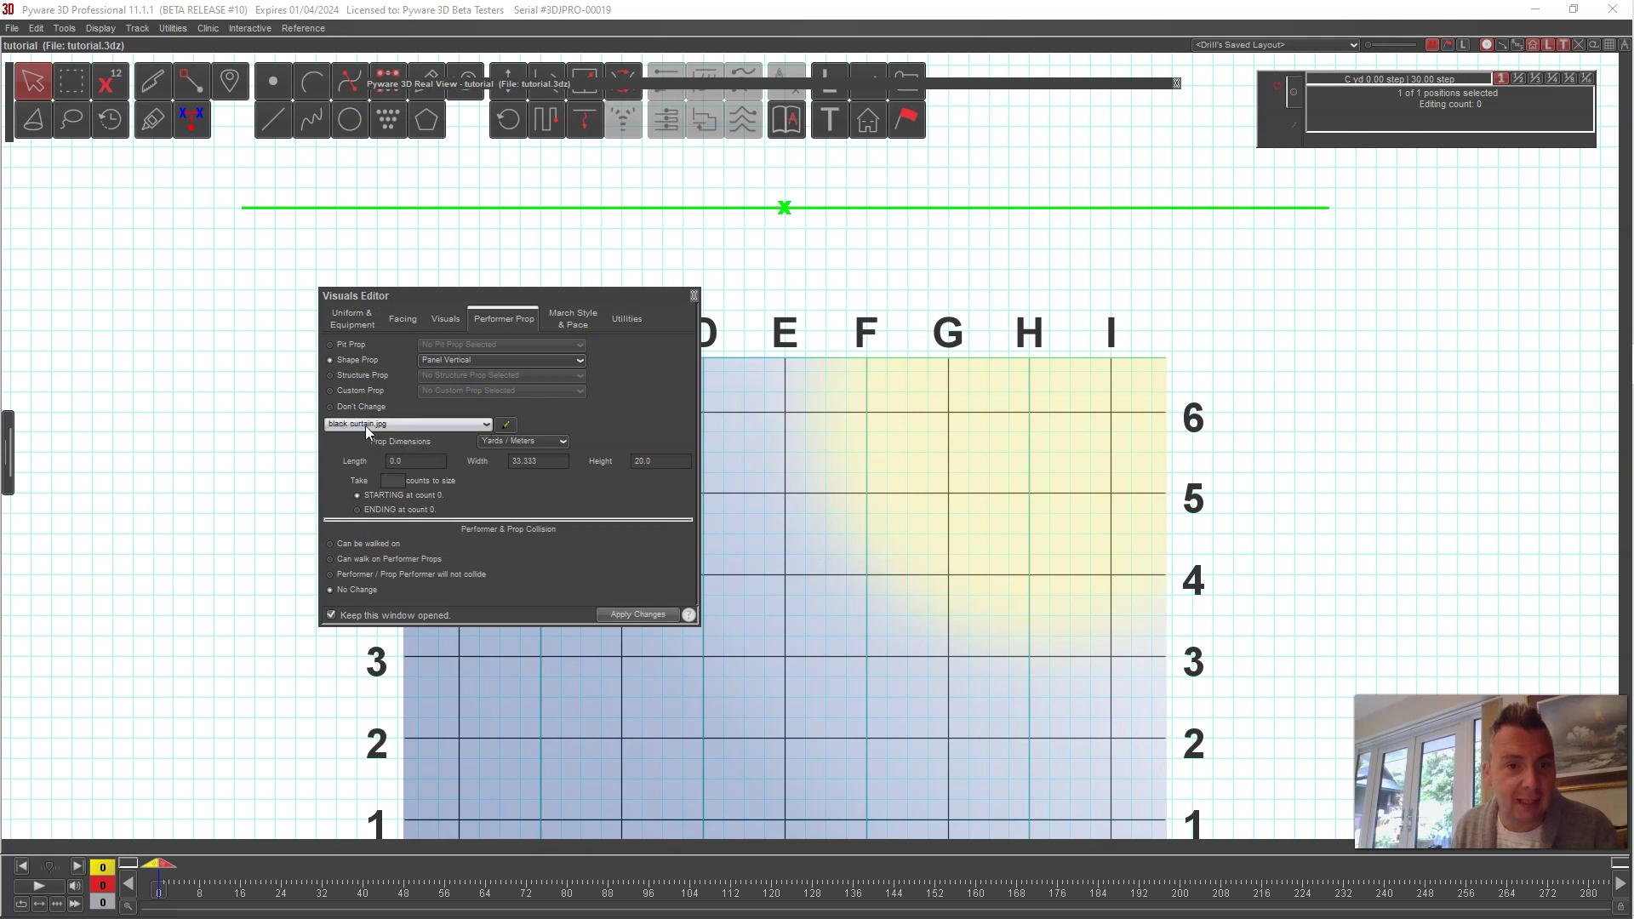
left_click(608, 611)
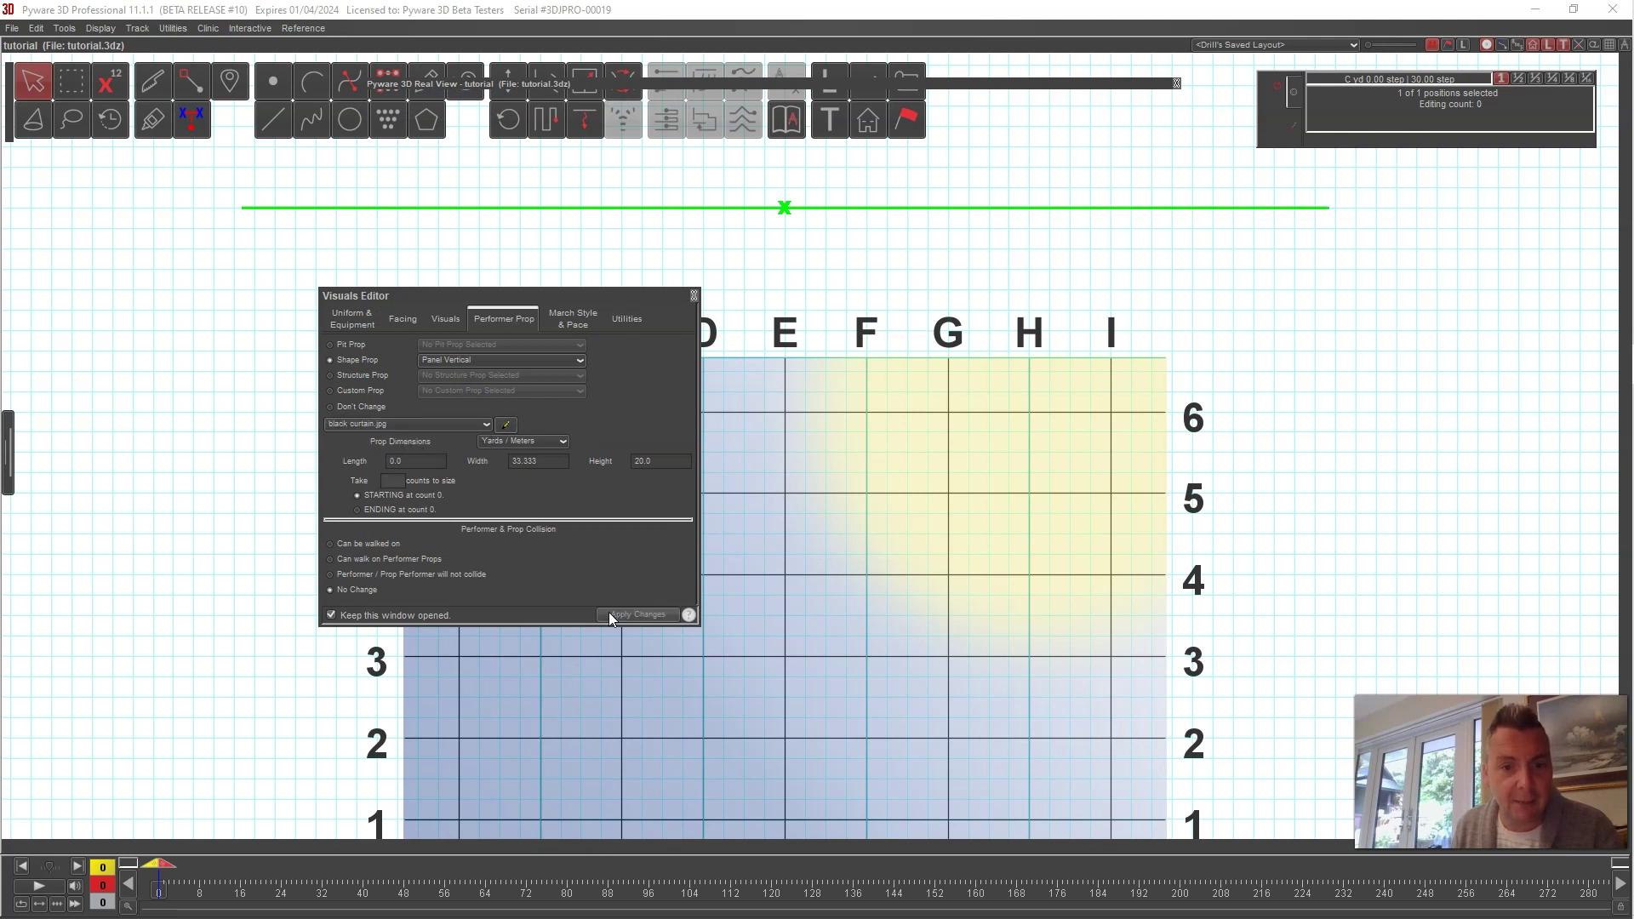
Step: Inspect the curtain backdrop from several angles in Real View, then close the Visuals Editor and deselect the performer
left_click(676, 84)
mouse_move(881, 443)
left_mouse_down()
mouse_move(792, 408)
mouse_move(852, 409)
mouse_move(792, 409)
mouse_move(886, 441)
mouse_move(851, 443)
mouse_move(871, 421)
left_mouse_up()
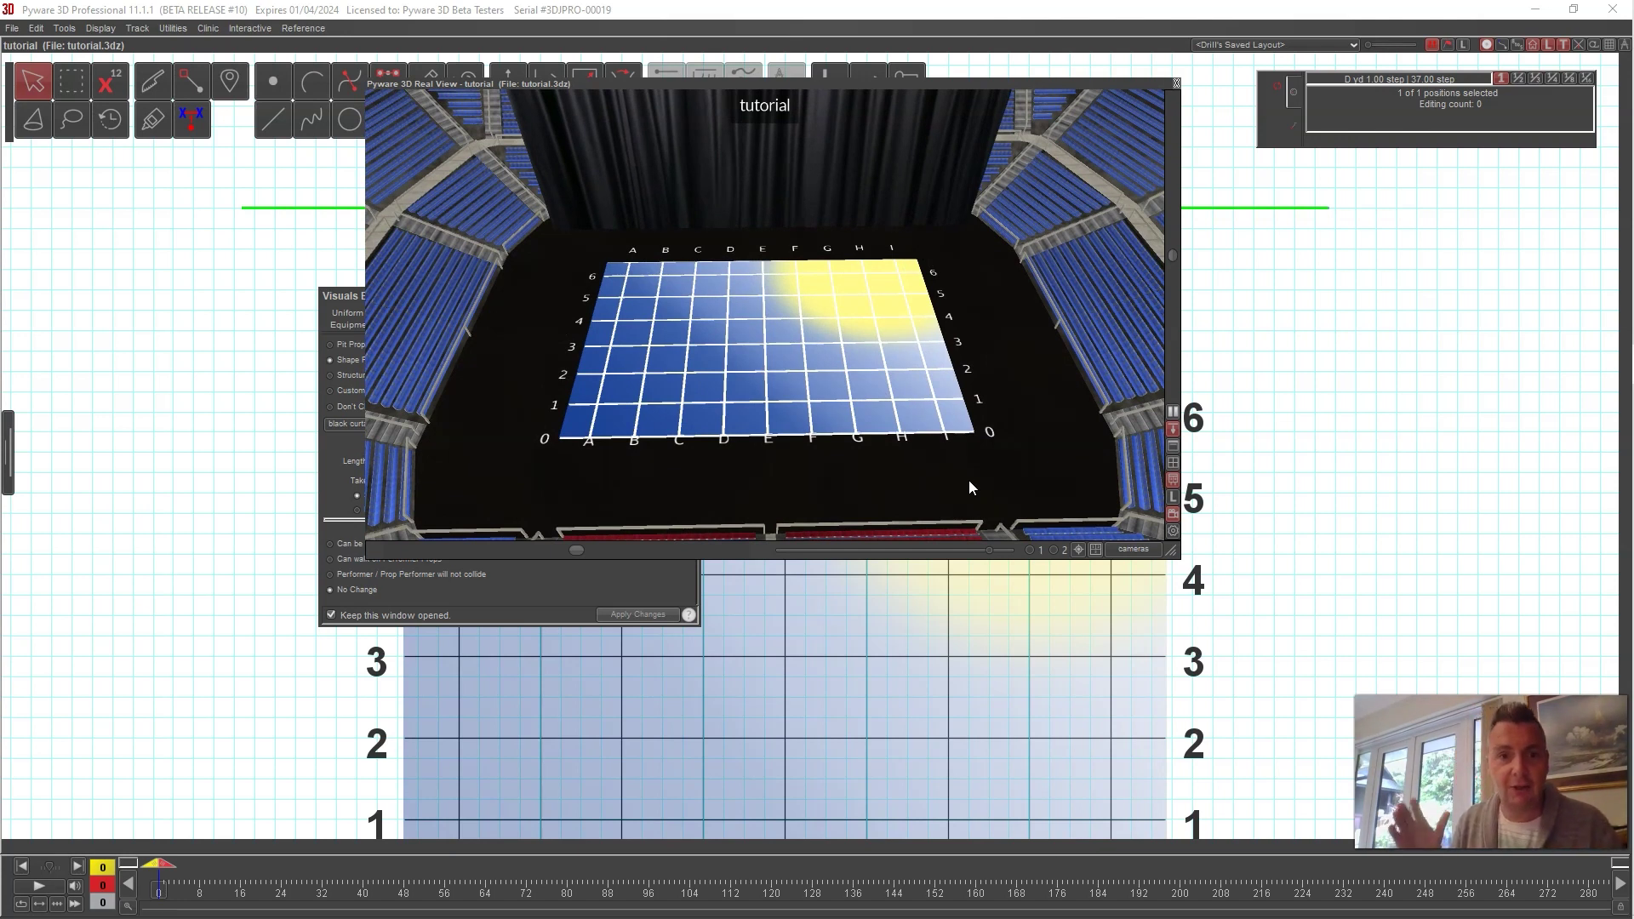
left_click_drag(800, 205, 794, 451)
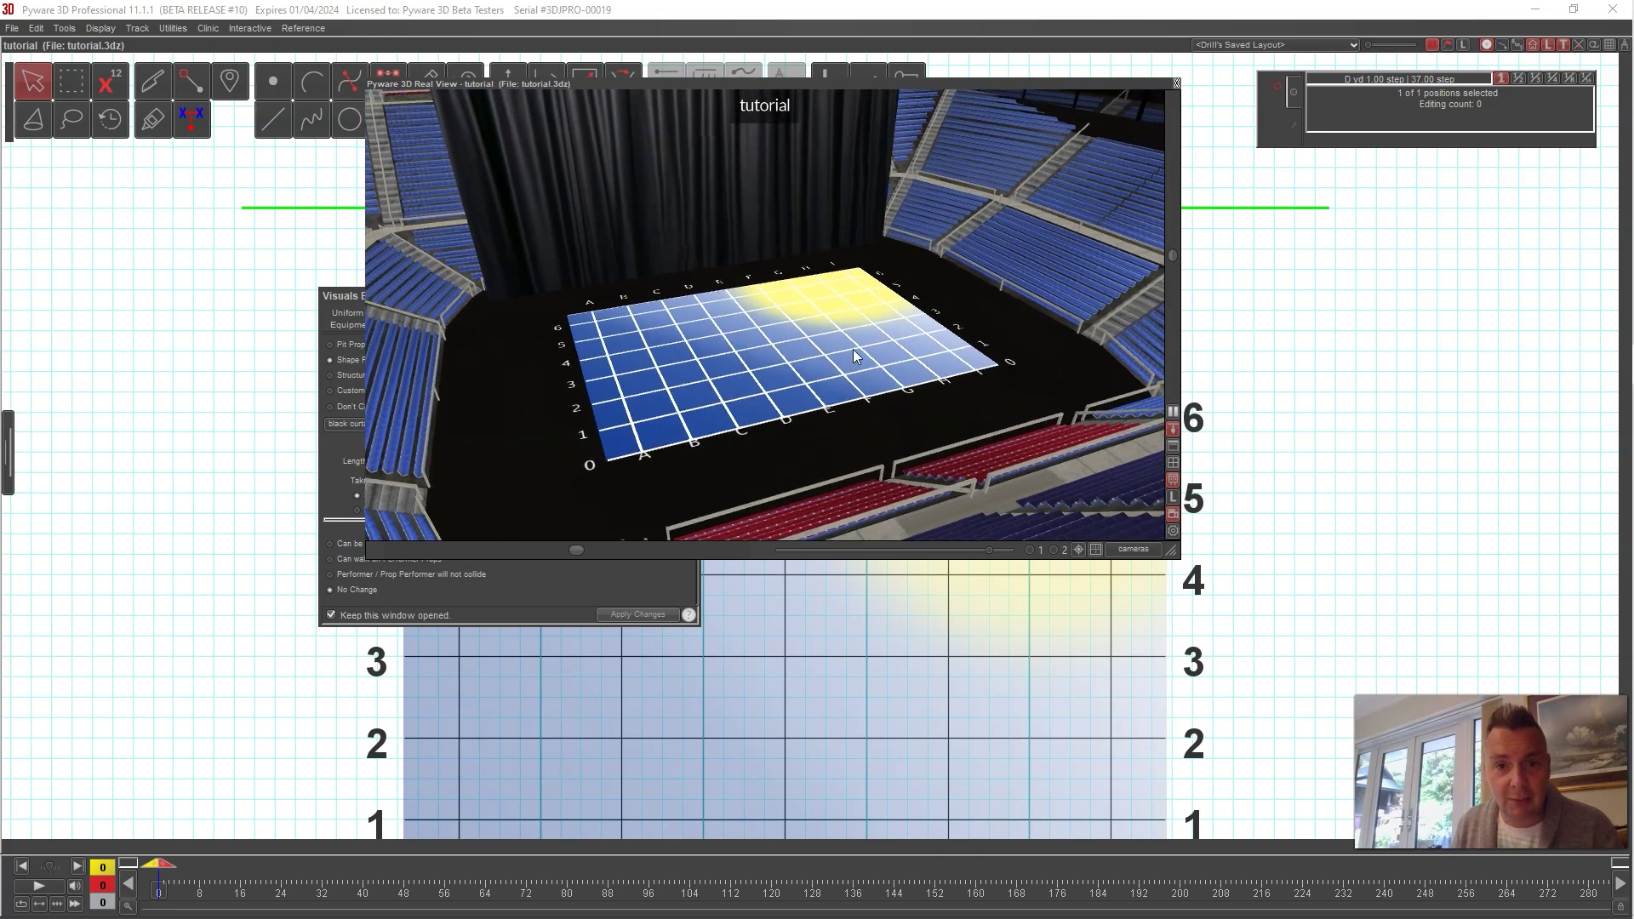
double_click(707, 83)
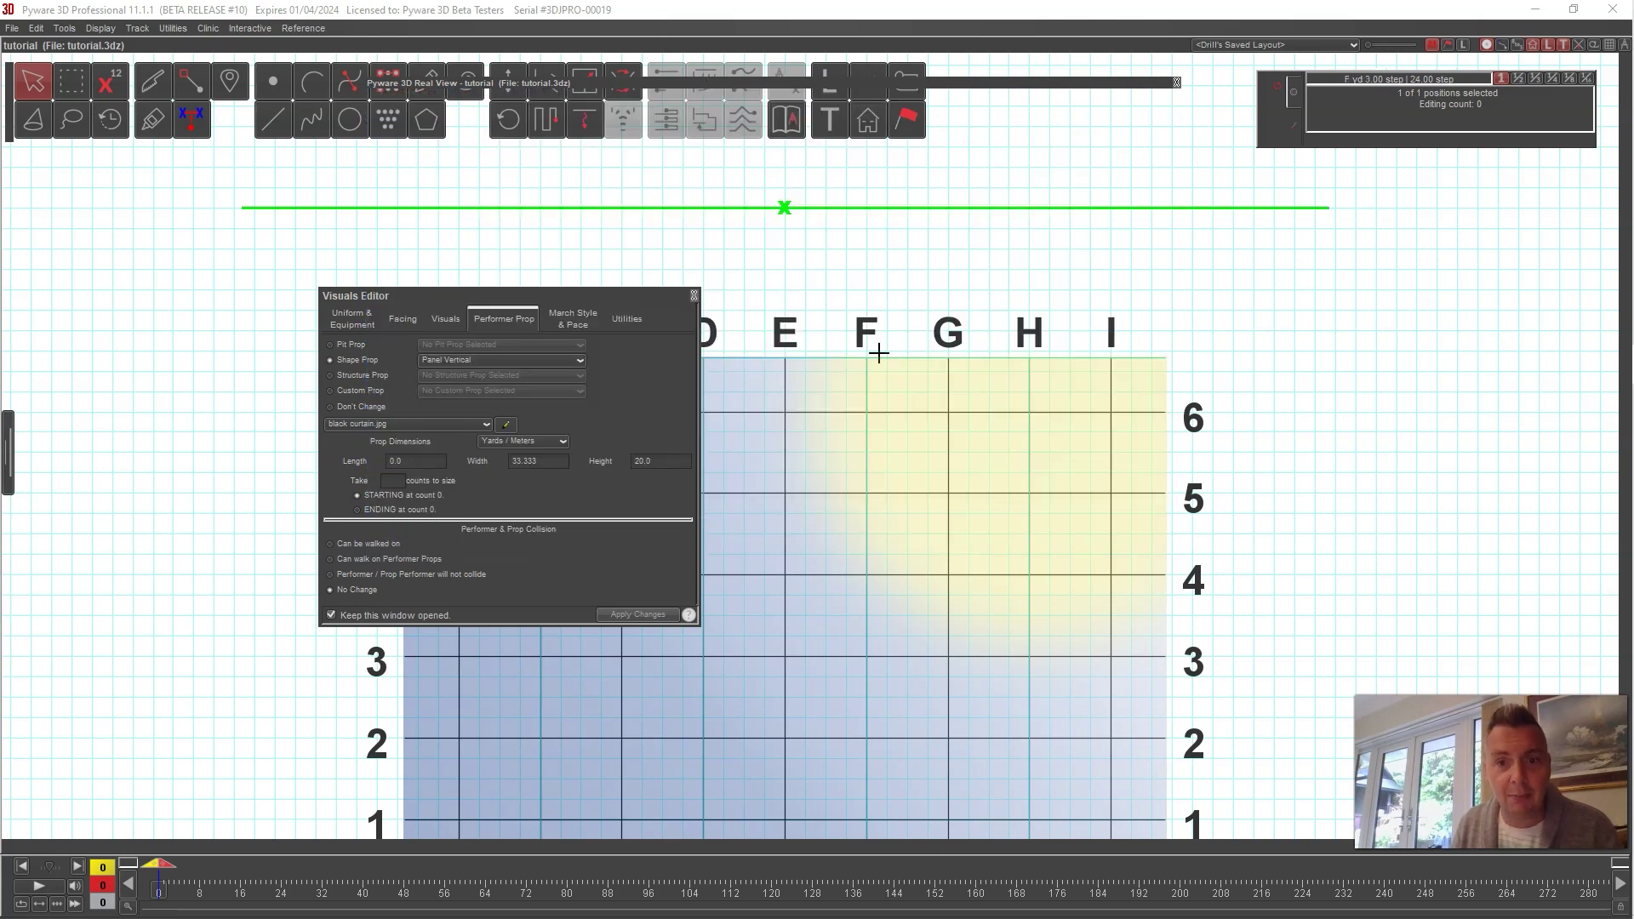
left_click(693, 295)
left_click(795, 288)
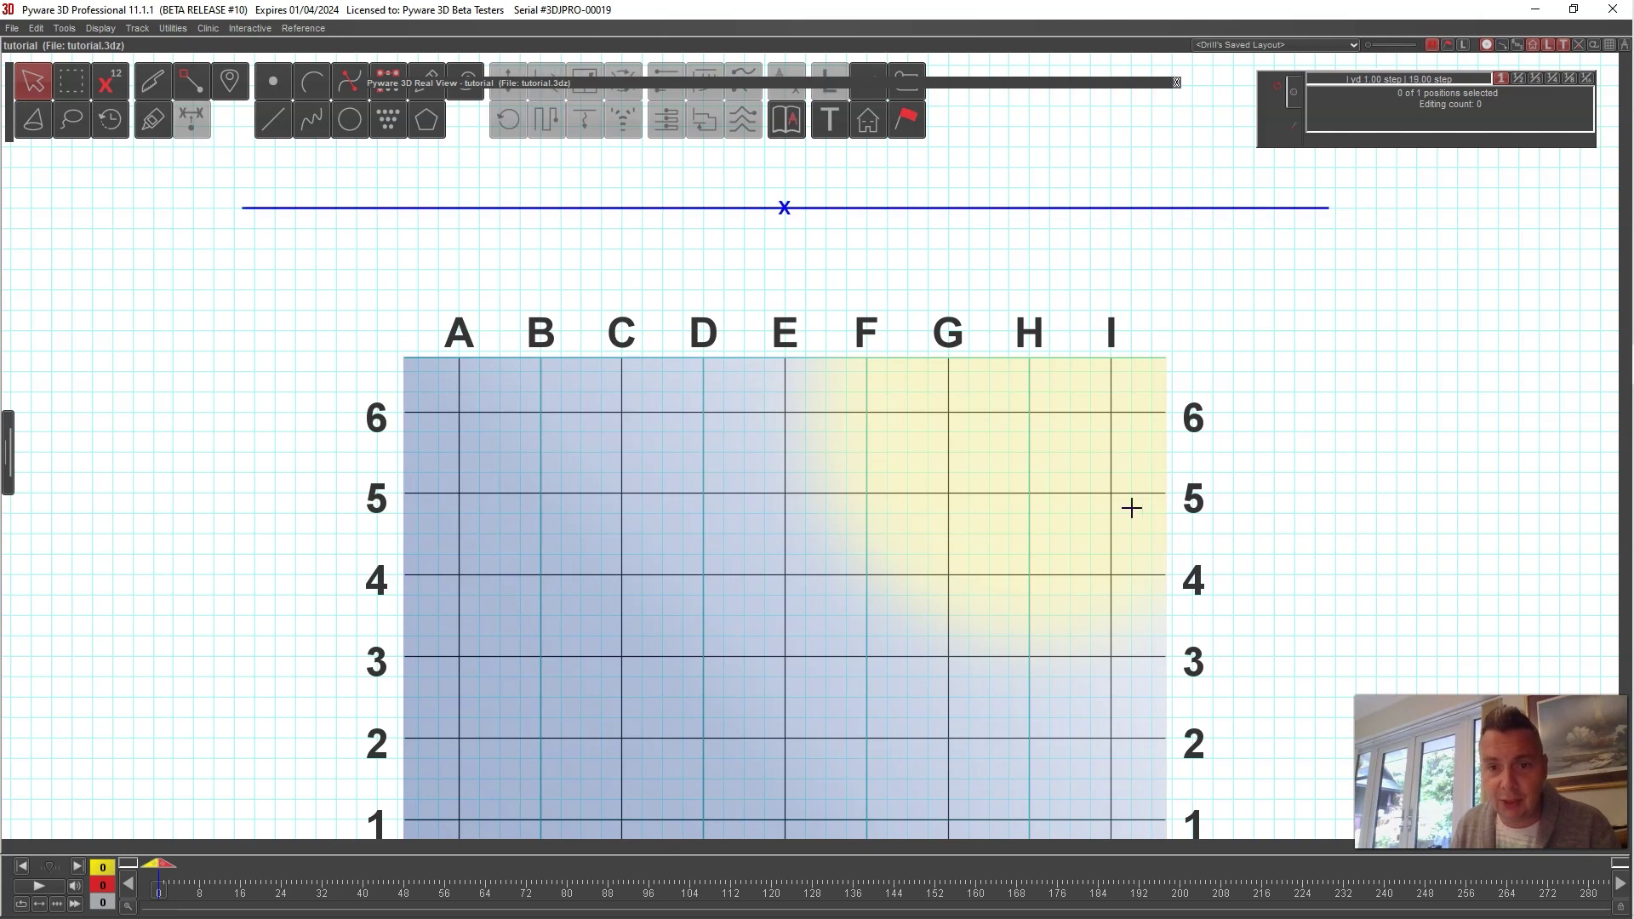
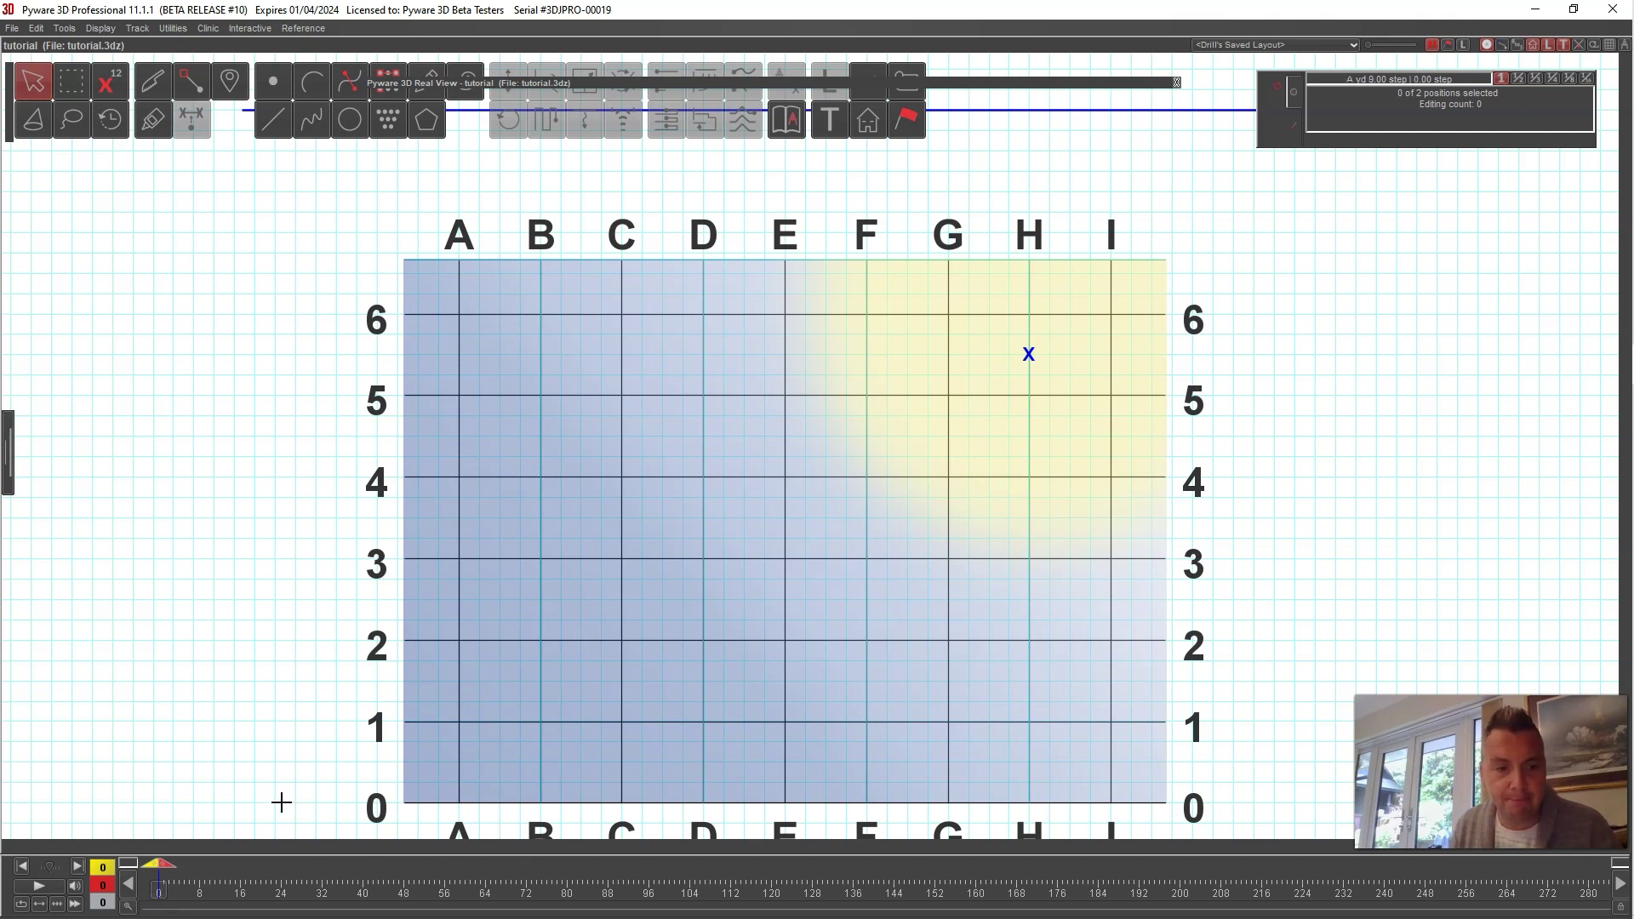
Step: Apply a Dome shape prop to the performer on line H between lines 5 and 6
left_click(1029, 354)
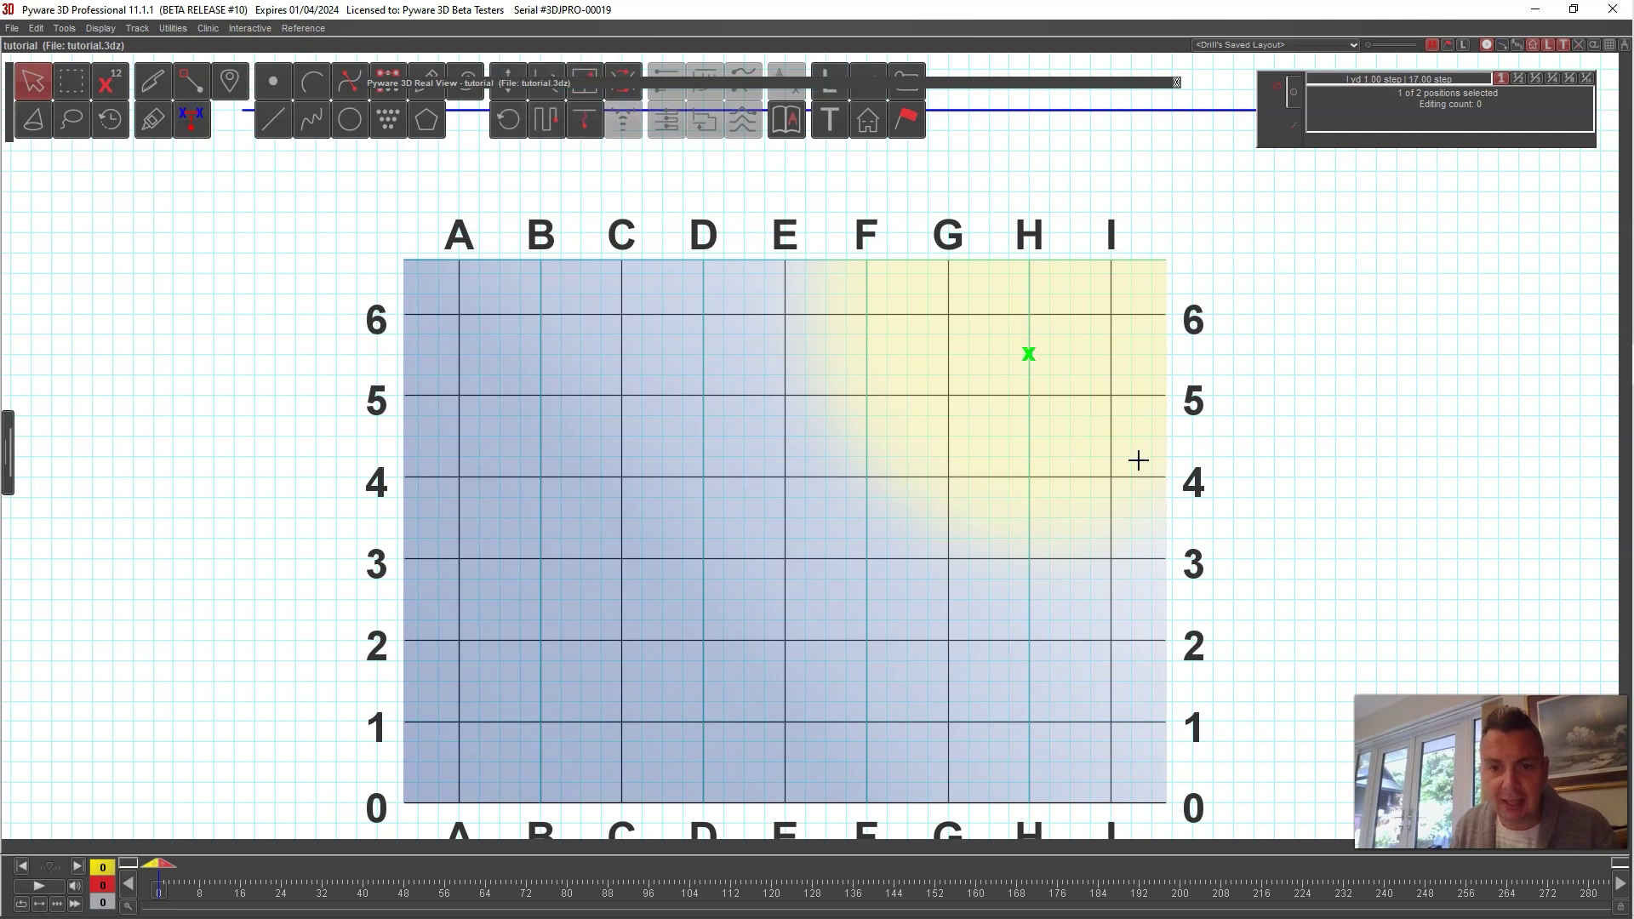
left_click(909, 126)
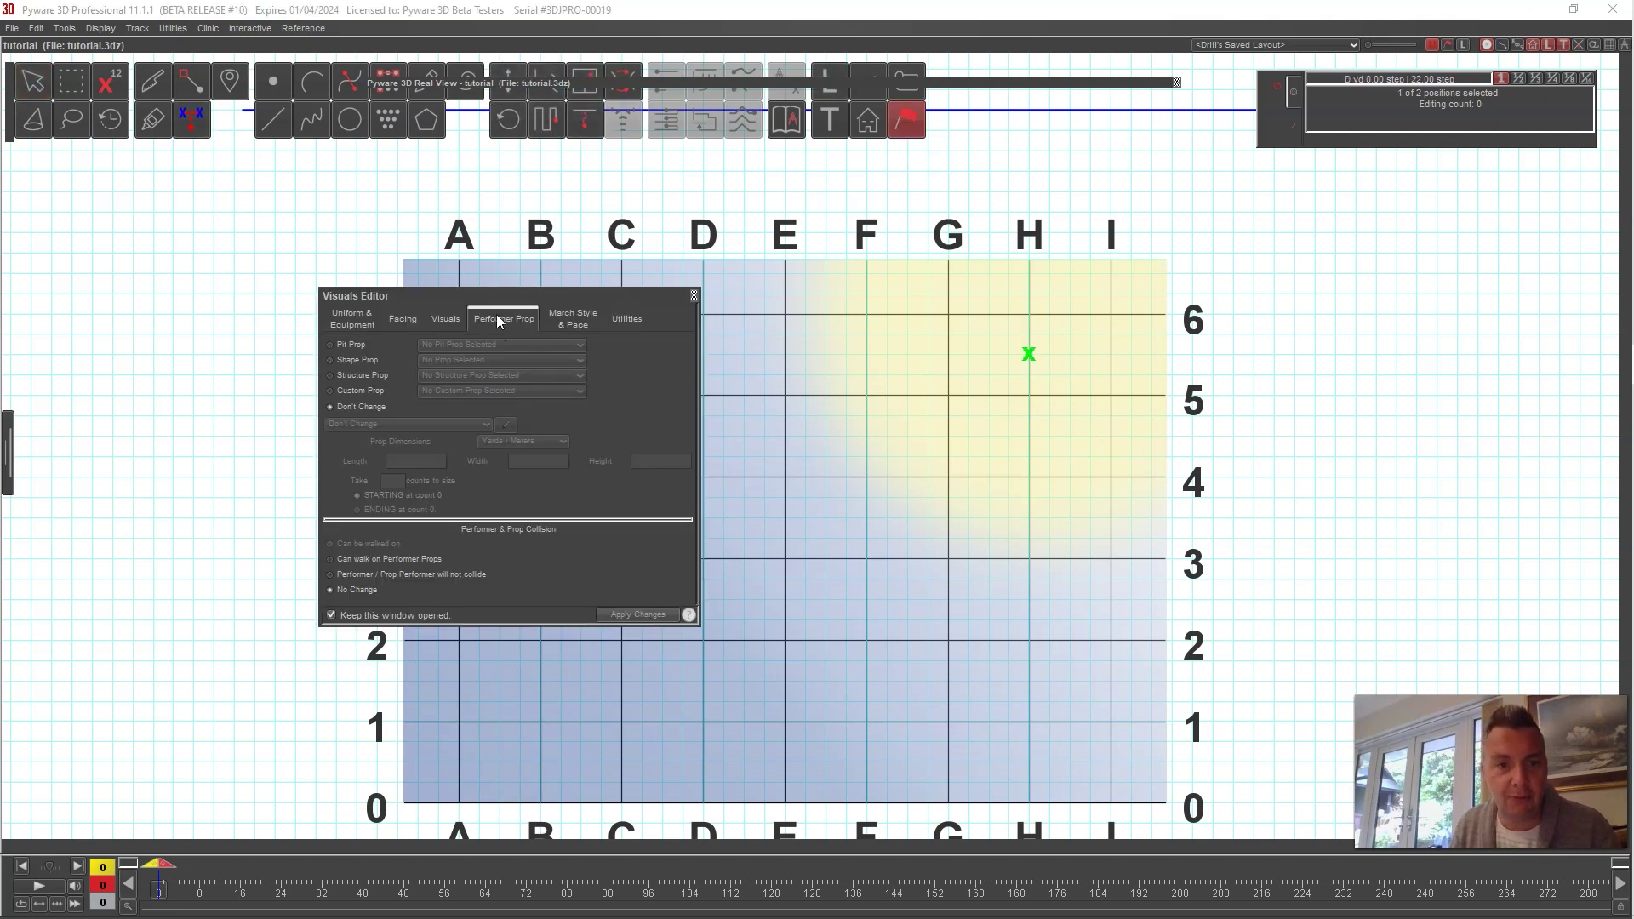
left_click(229, 346)
left_click(206, 432)
left_click(373, 601)
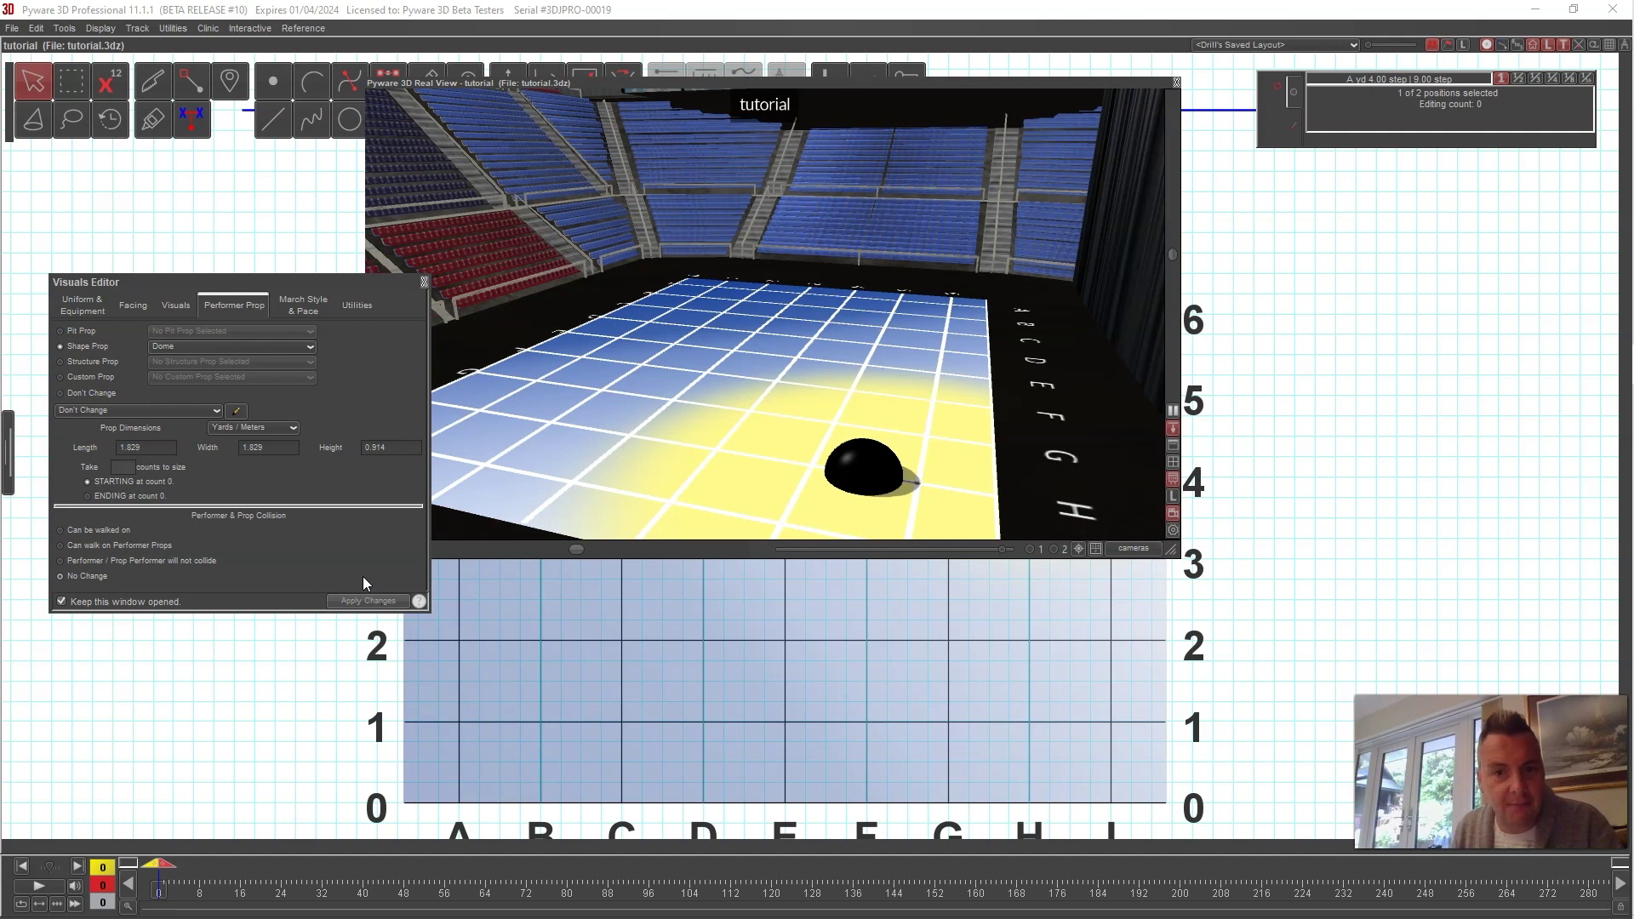
Step: Move the Real View window aside and collapse it, and push the dome performer across to line I
left_click_drag(777, 91, 1215, 75)
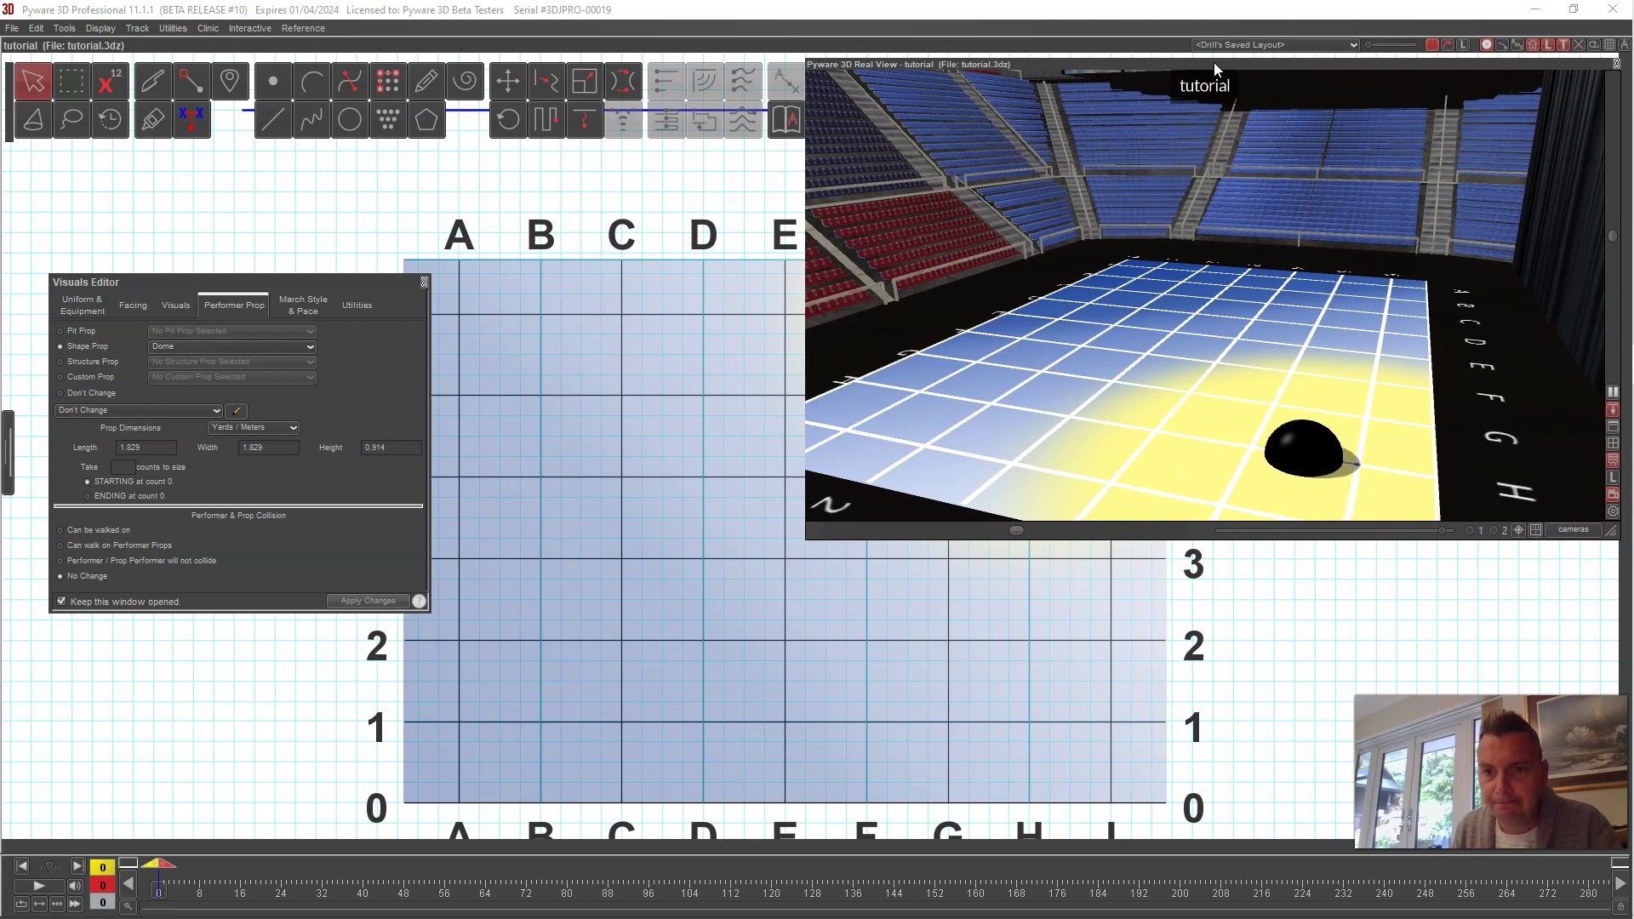
double_click(1213, 63)
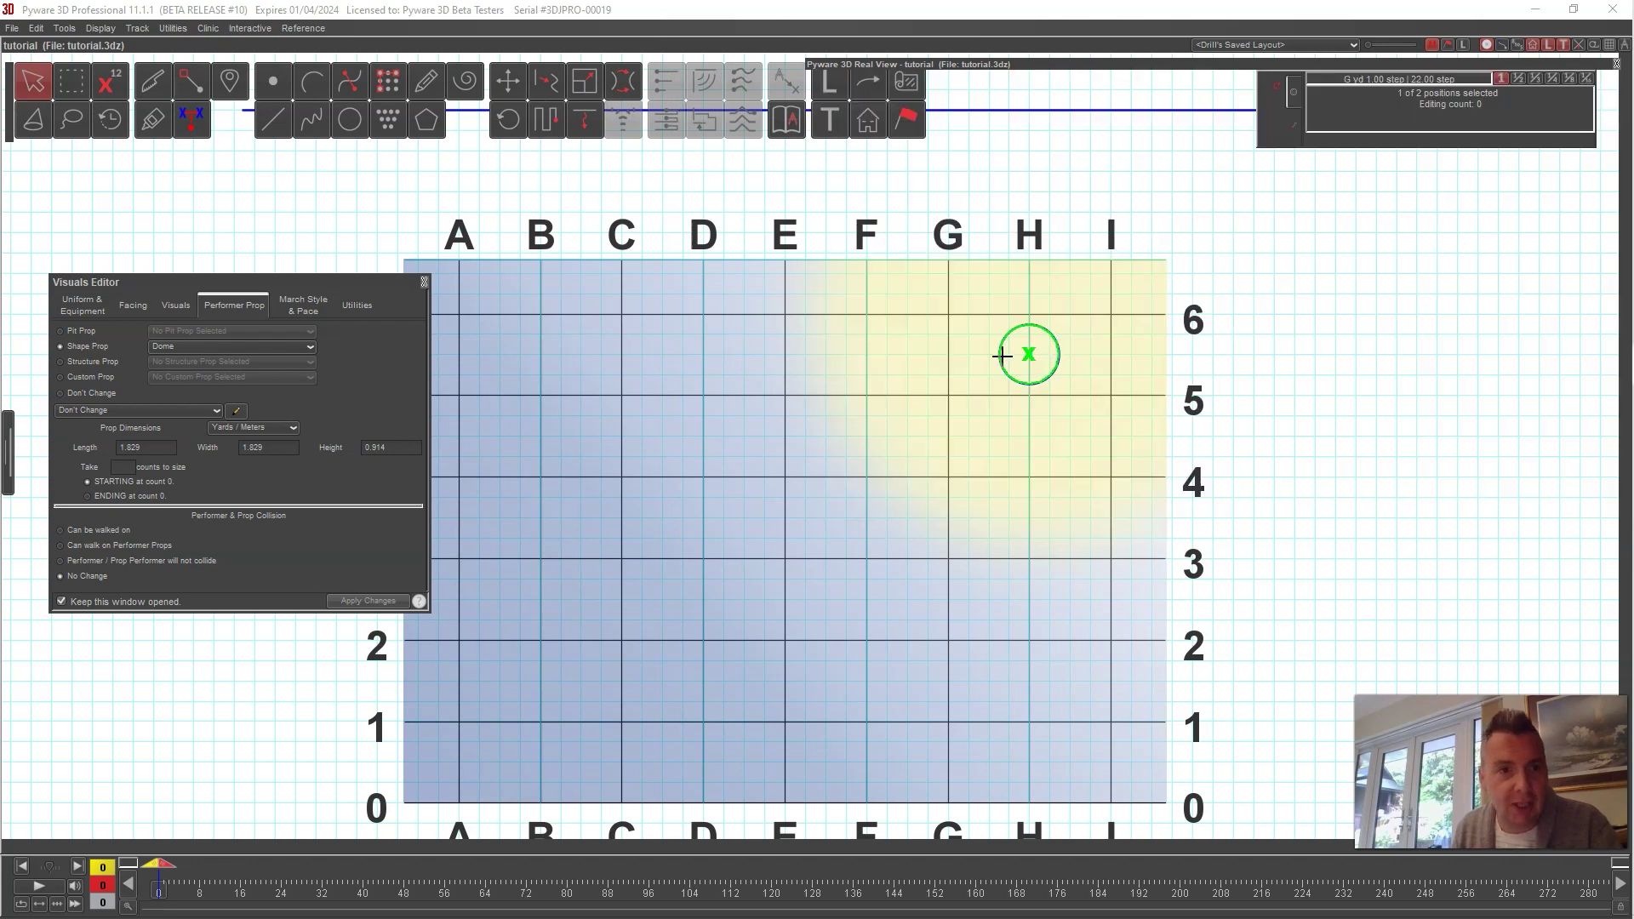
left_click(508, 81)
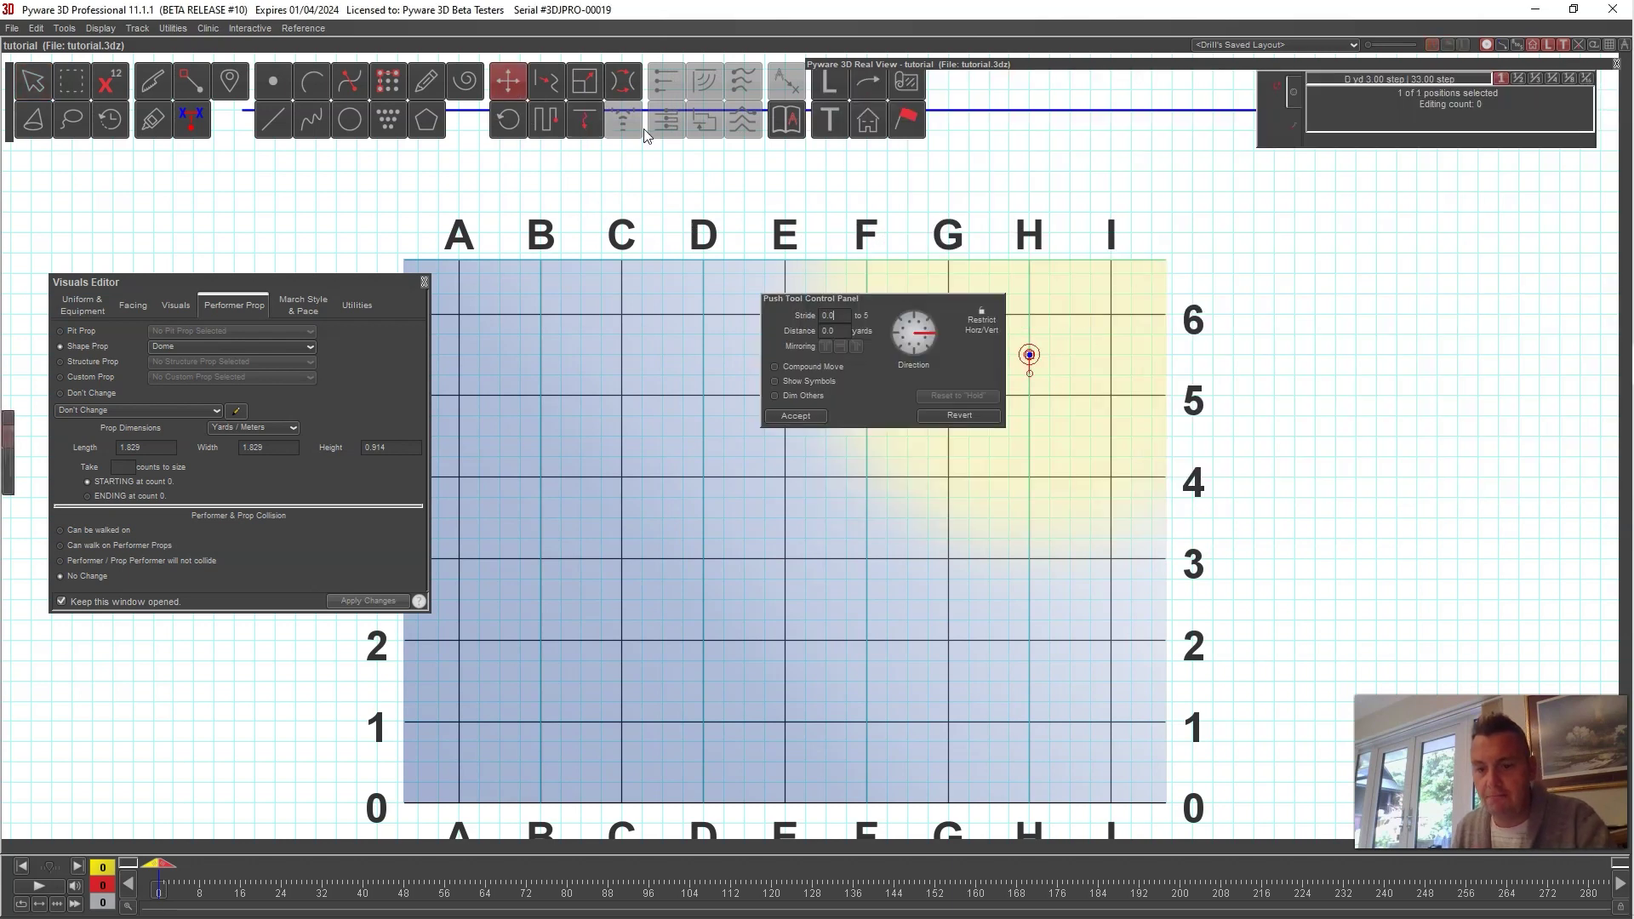
key("Return")
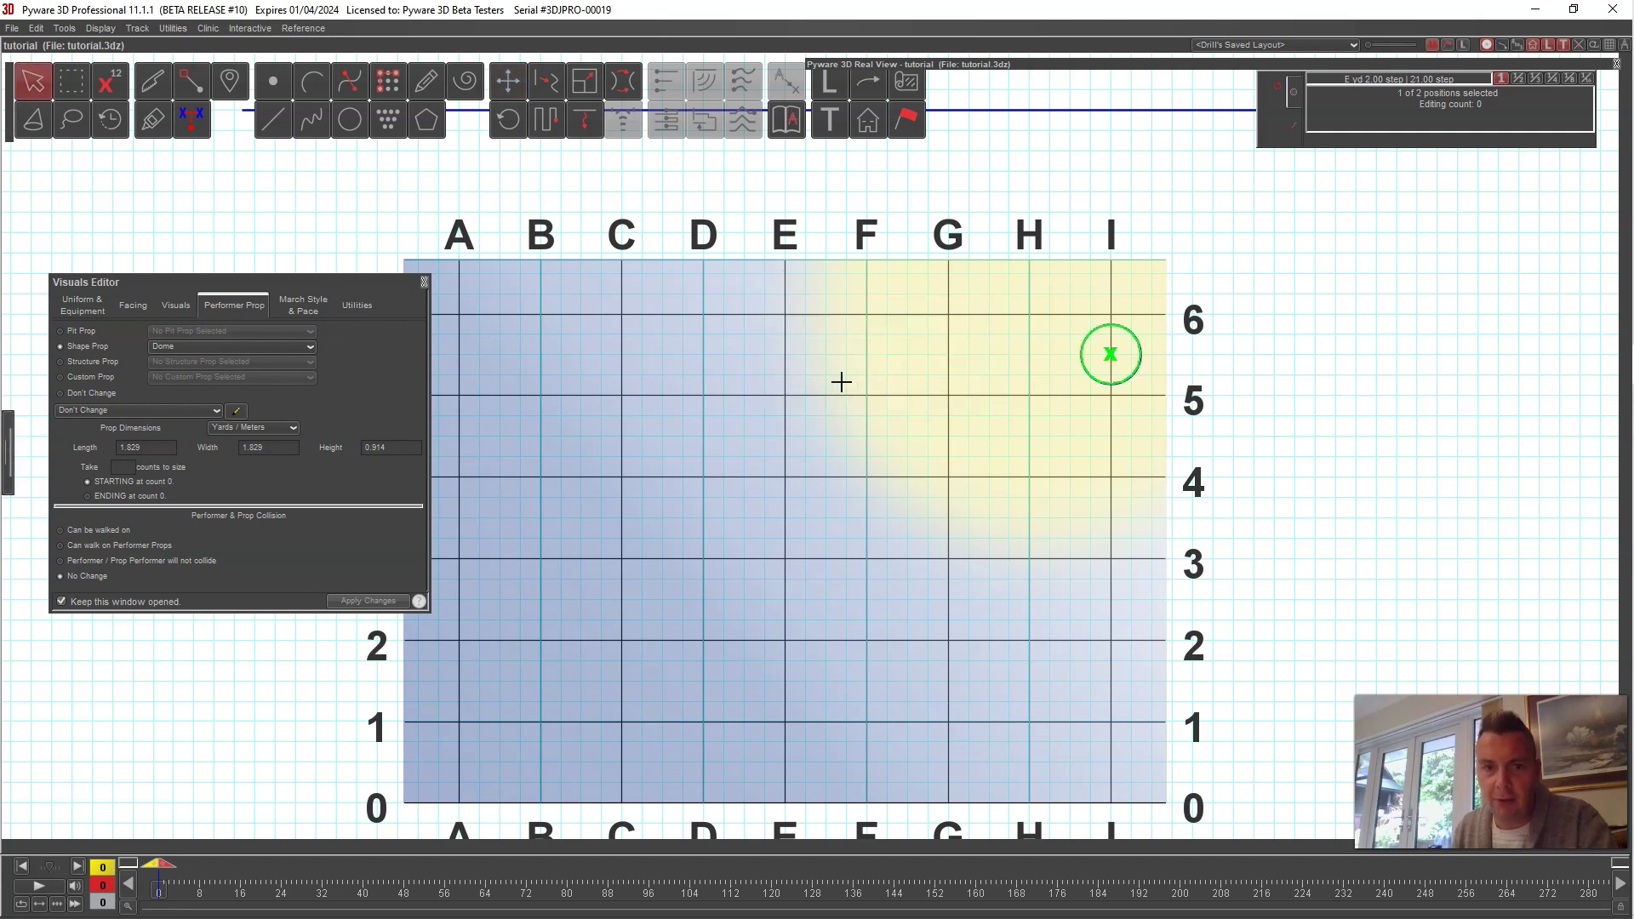
Step: Deselect the dome performer and place a new performer point on line H, midway between lines 5 and 6
left_click(361, 247)
left_click(272, 83)
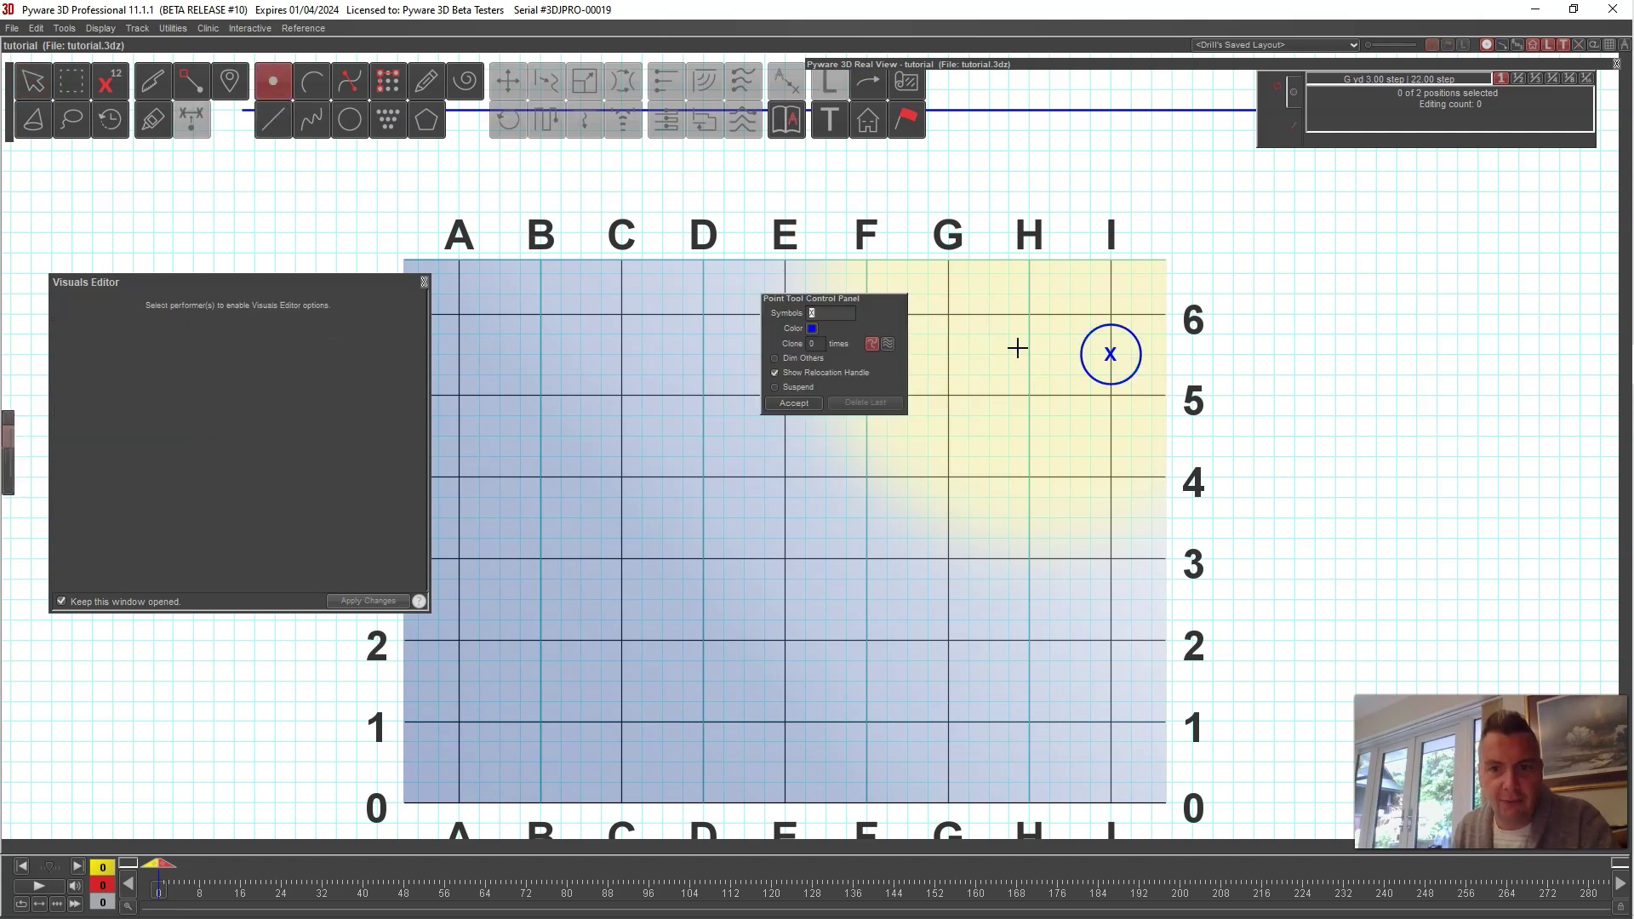
left_click(1030, 354)
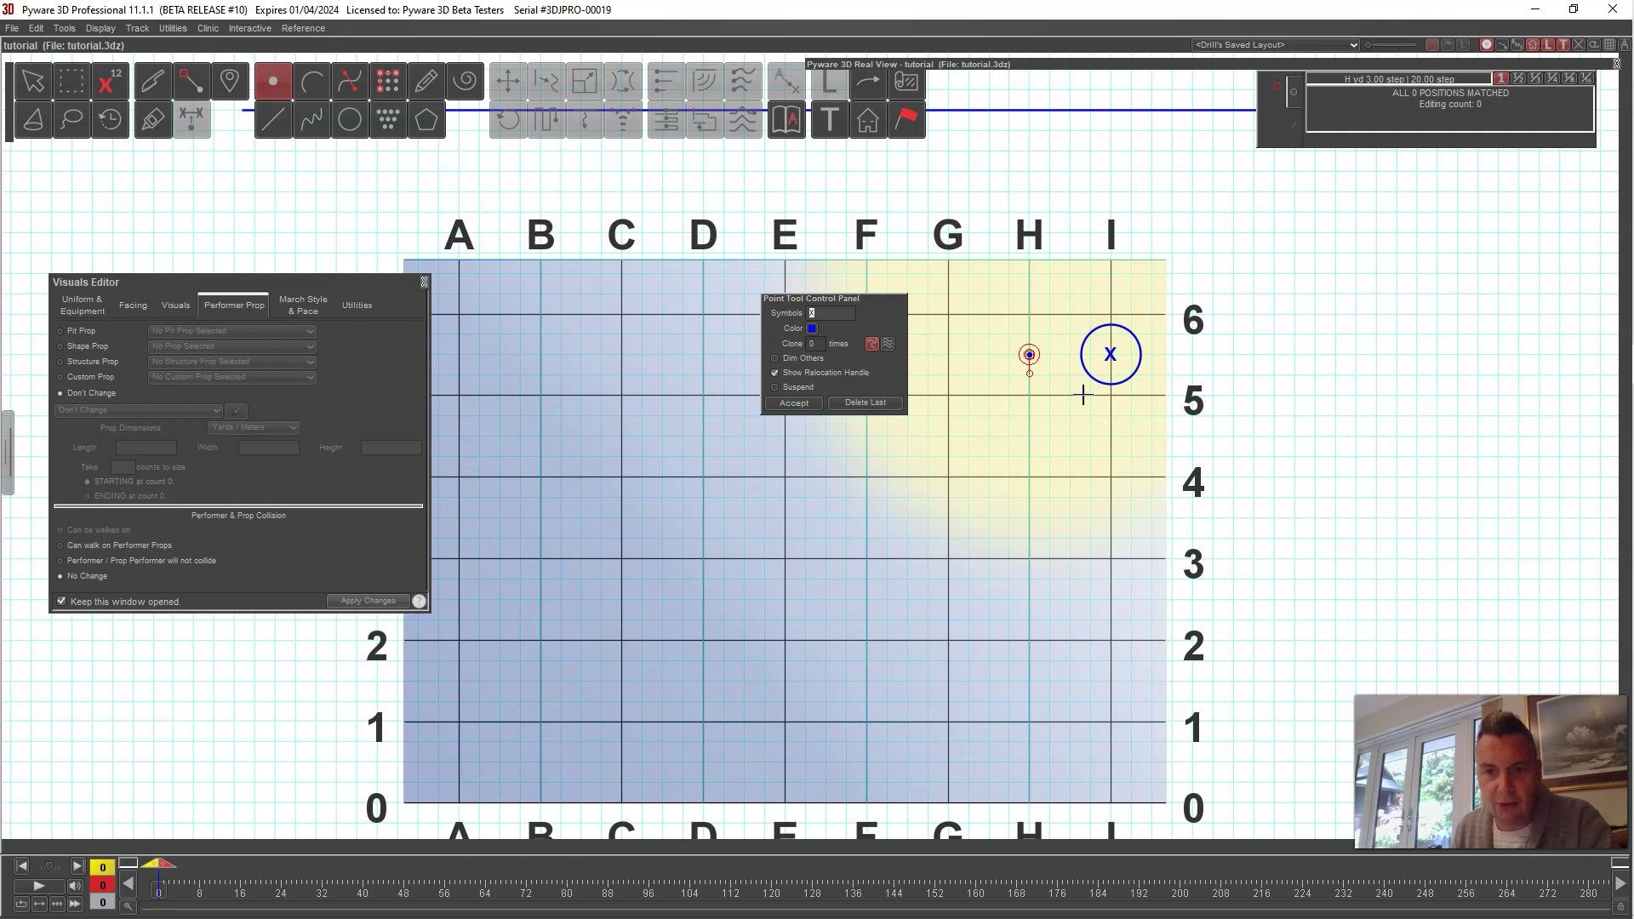
key("Return")
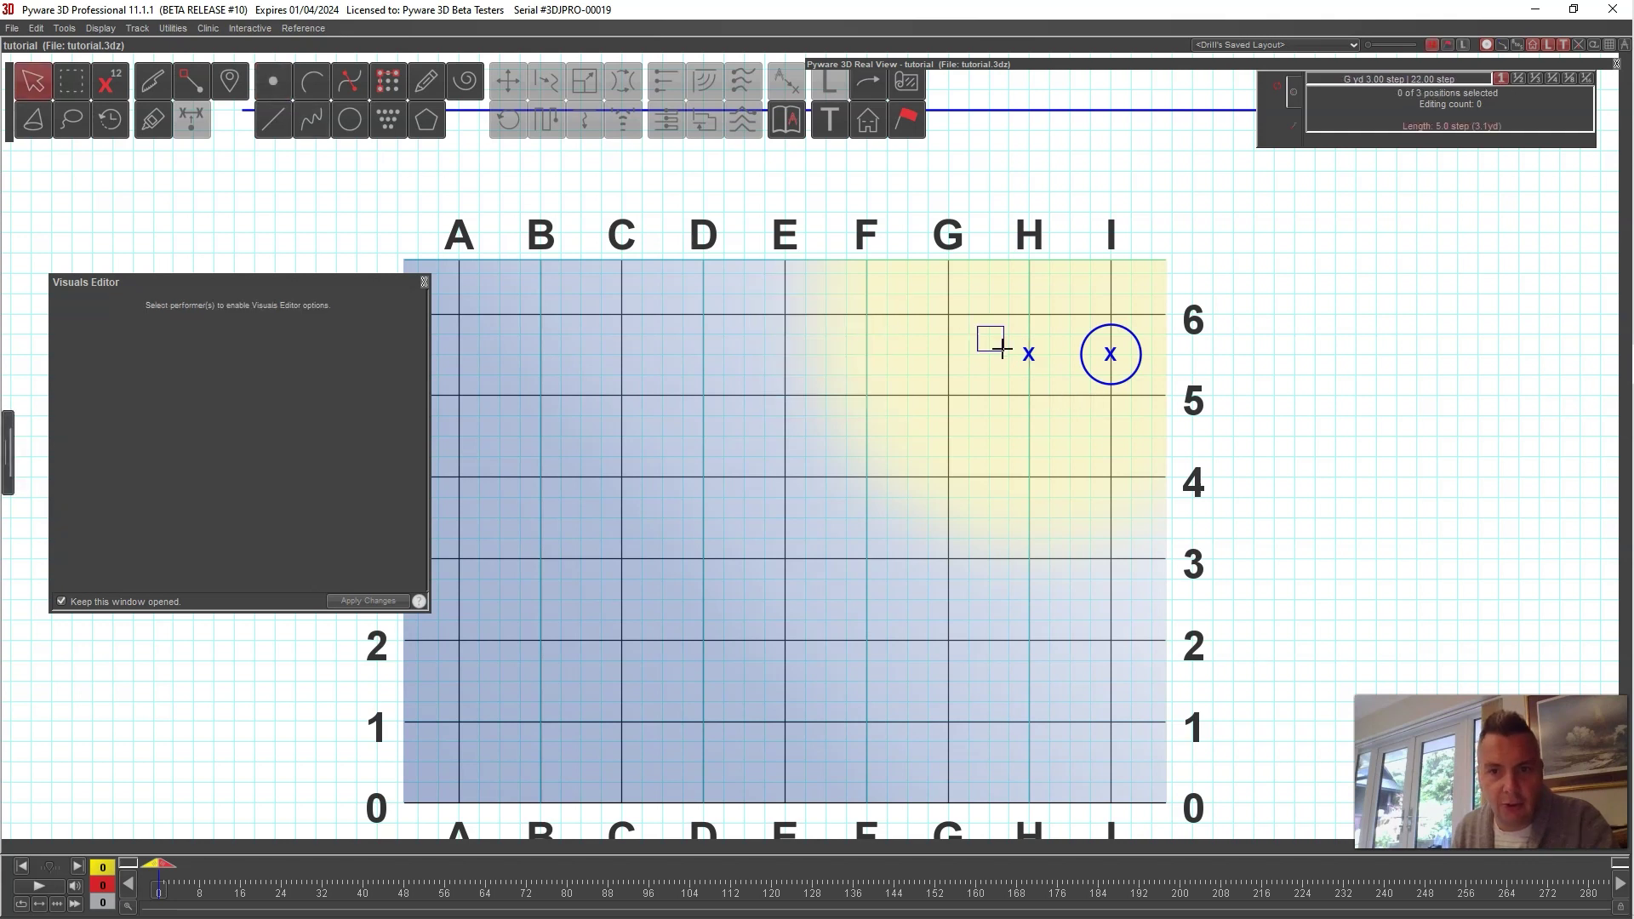
Step: Apply a Column shape prop with a height of 10 feet to the new performer on line H
left_click_drag(983, 330, 1044, 394)
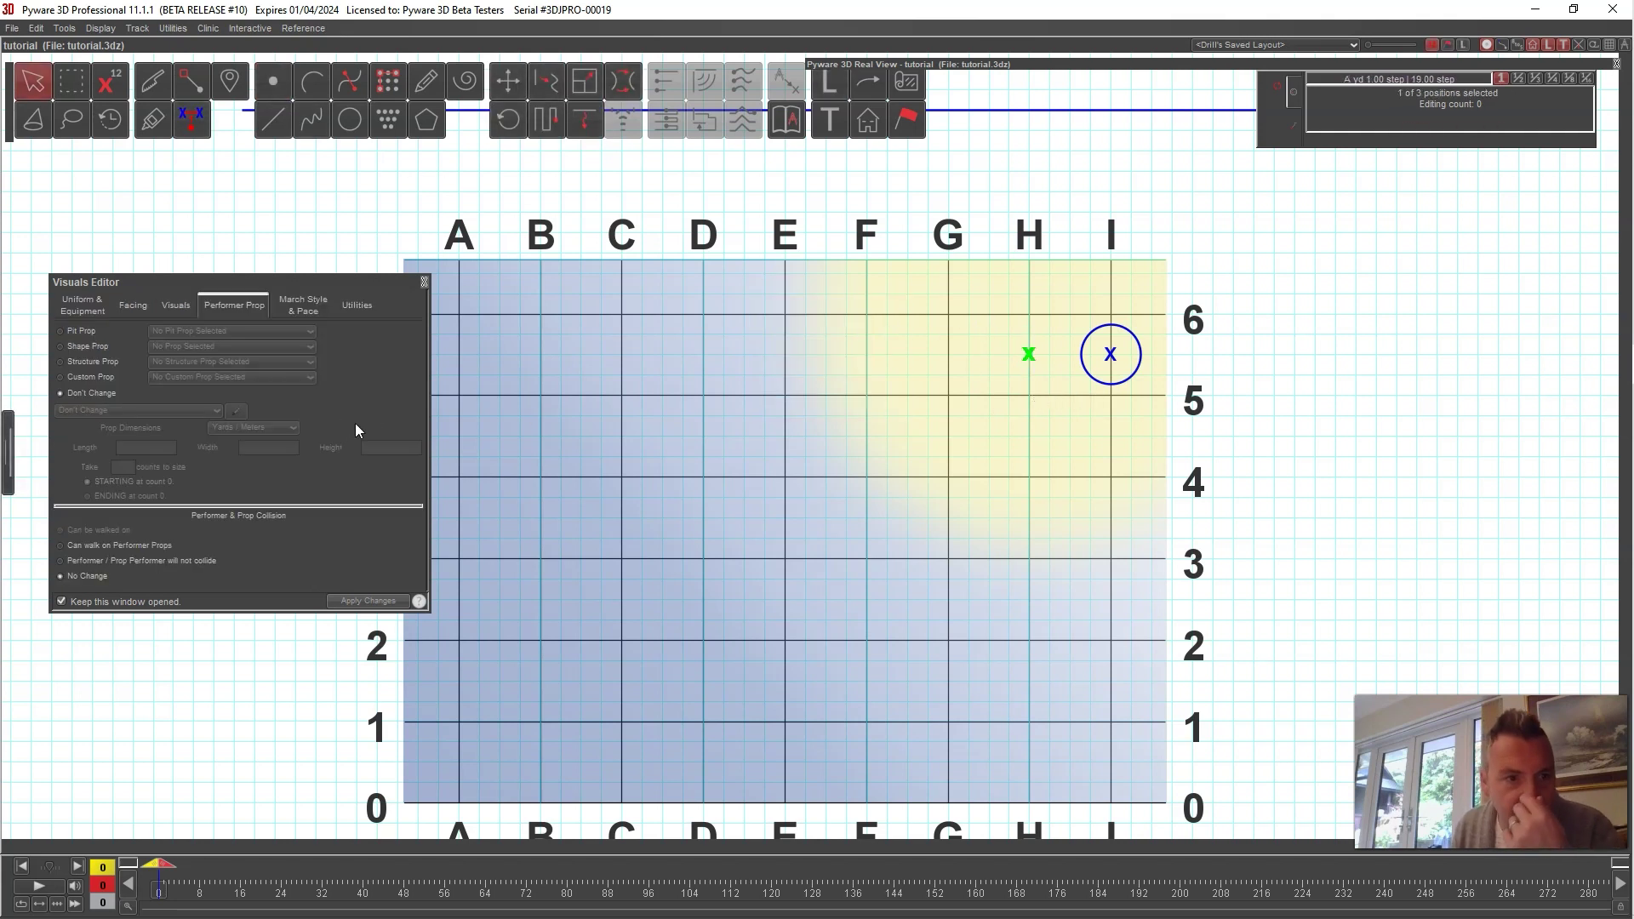
left_click(102, 347)
left_click(230, 346)
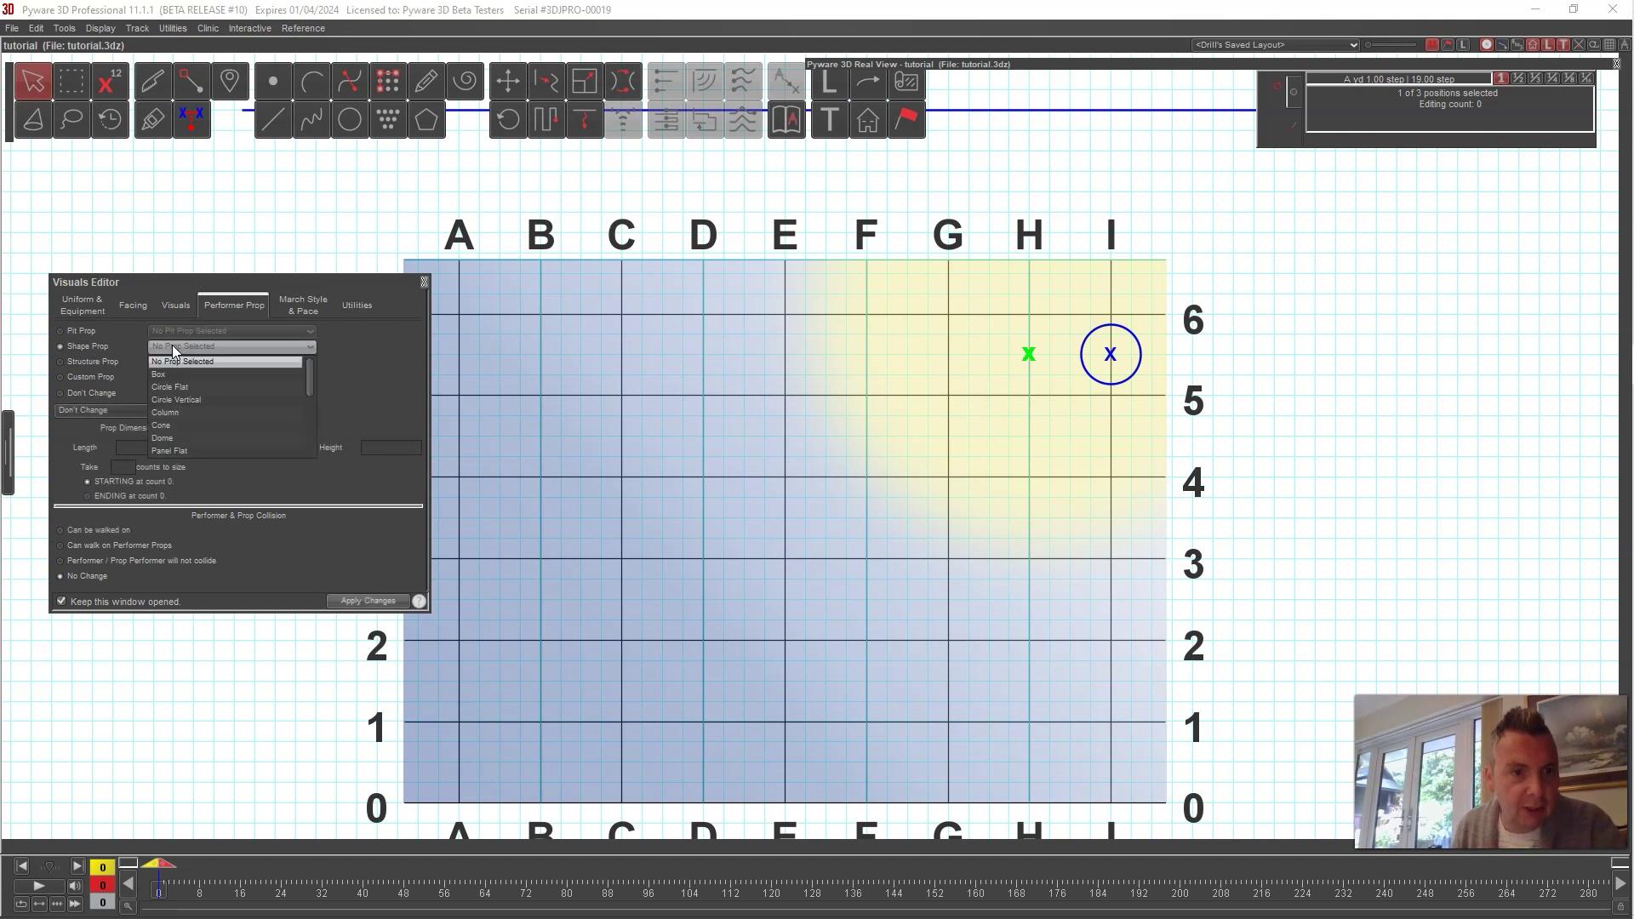
left_click(203, 412)
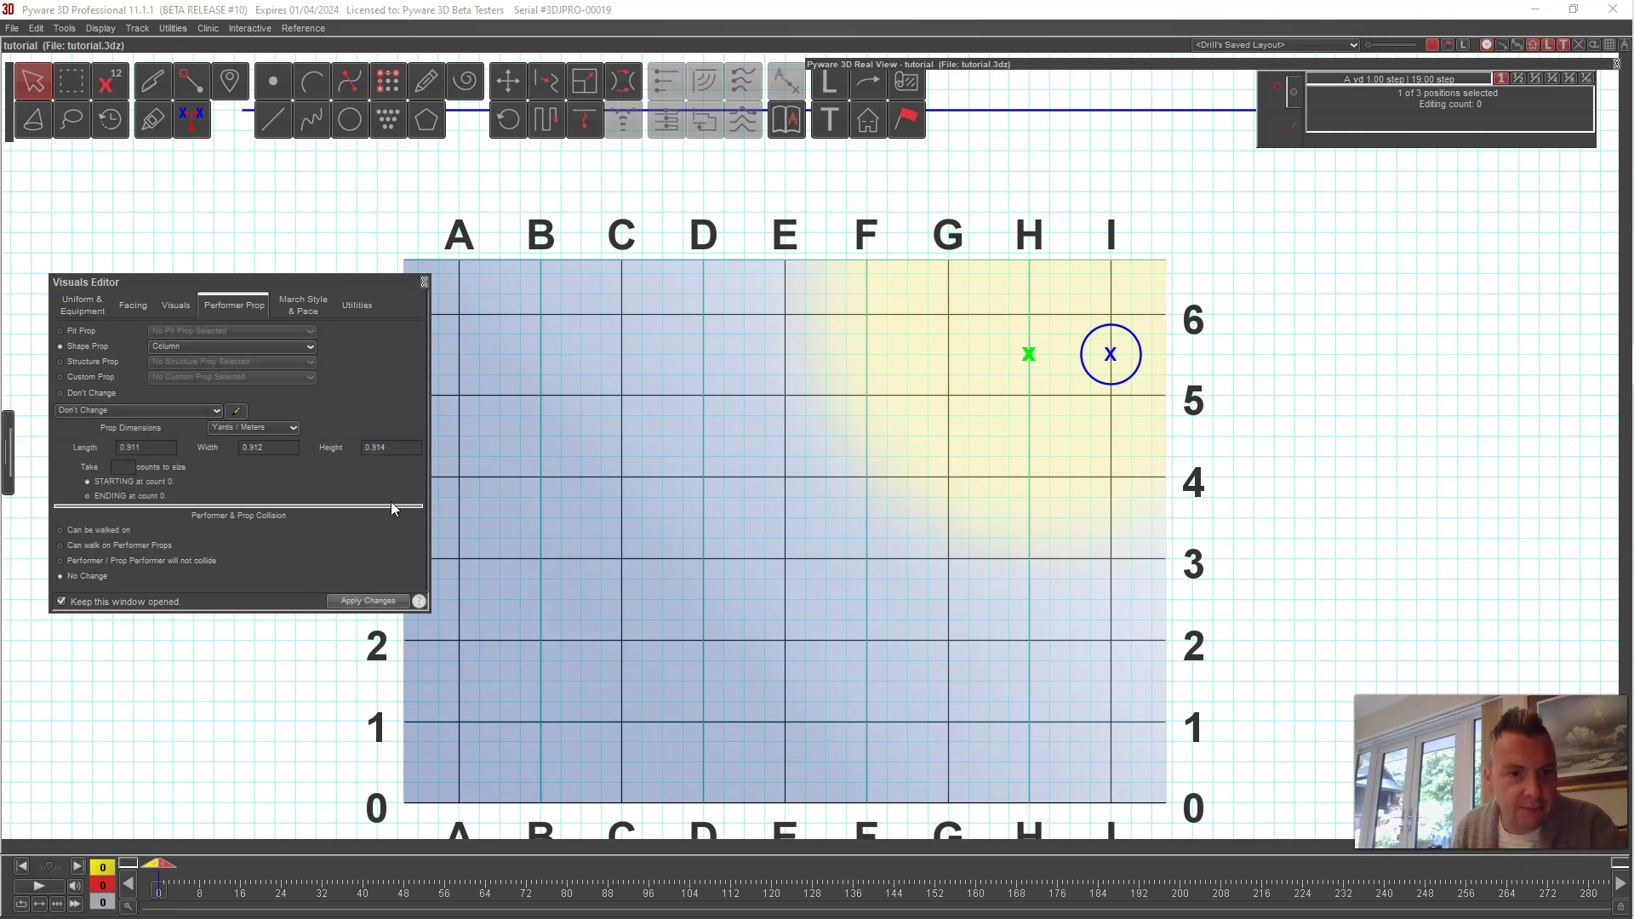
left_click(255, 428)
left_click(282, 456)
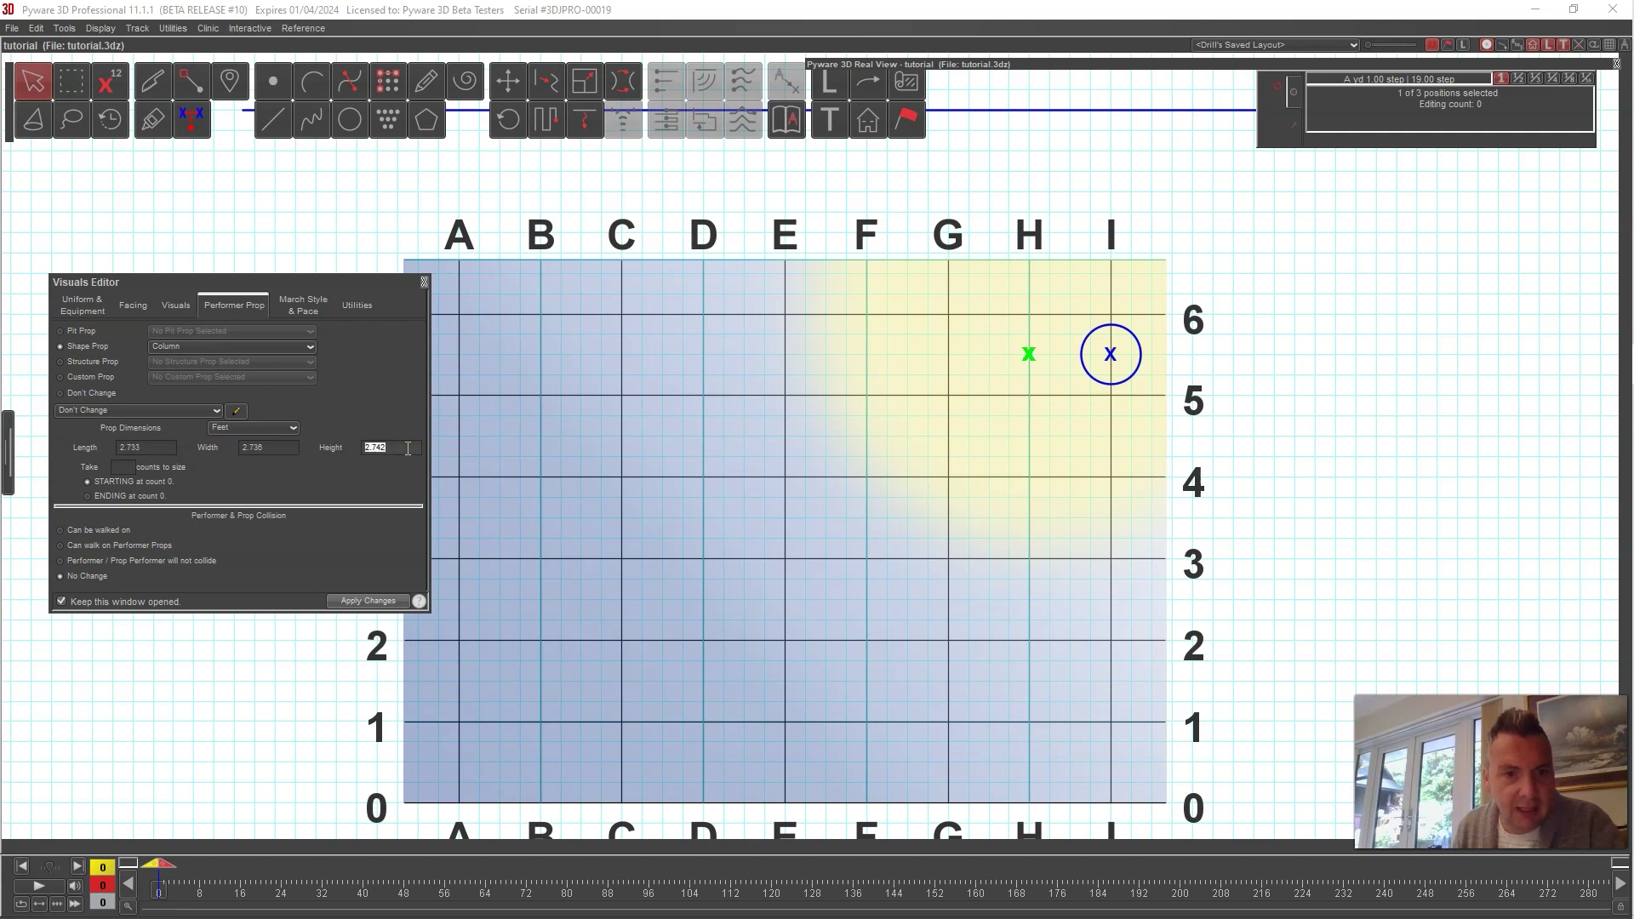
type("10")
left_click(382, 603)
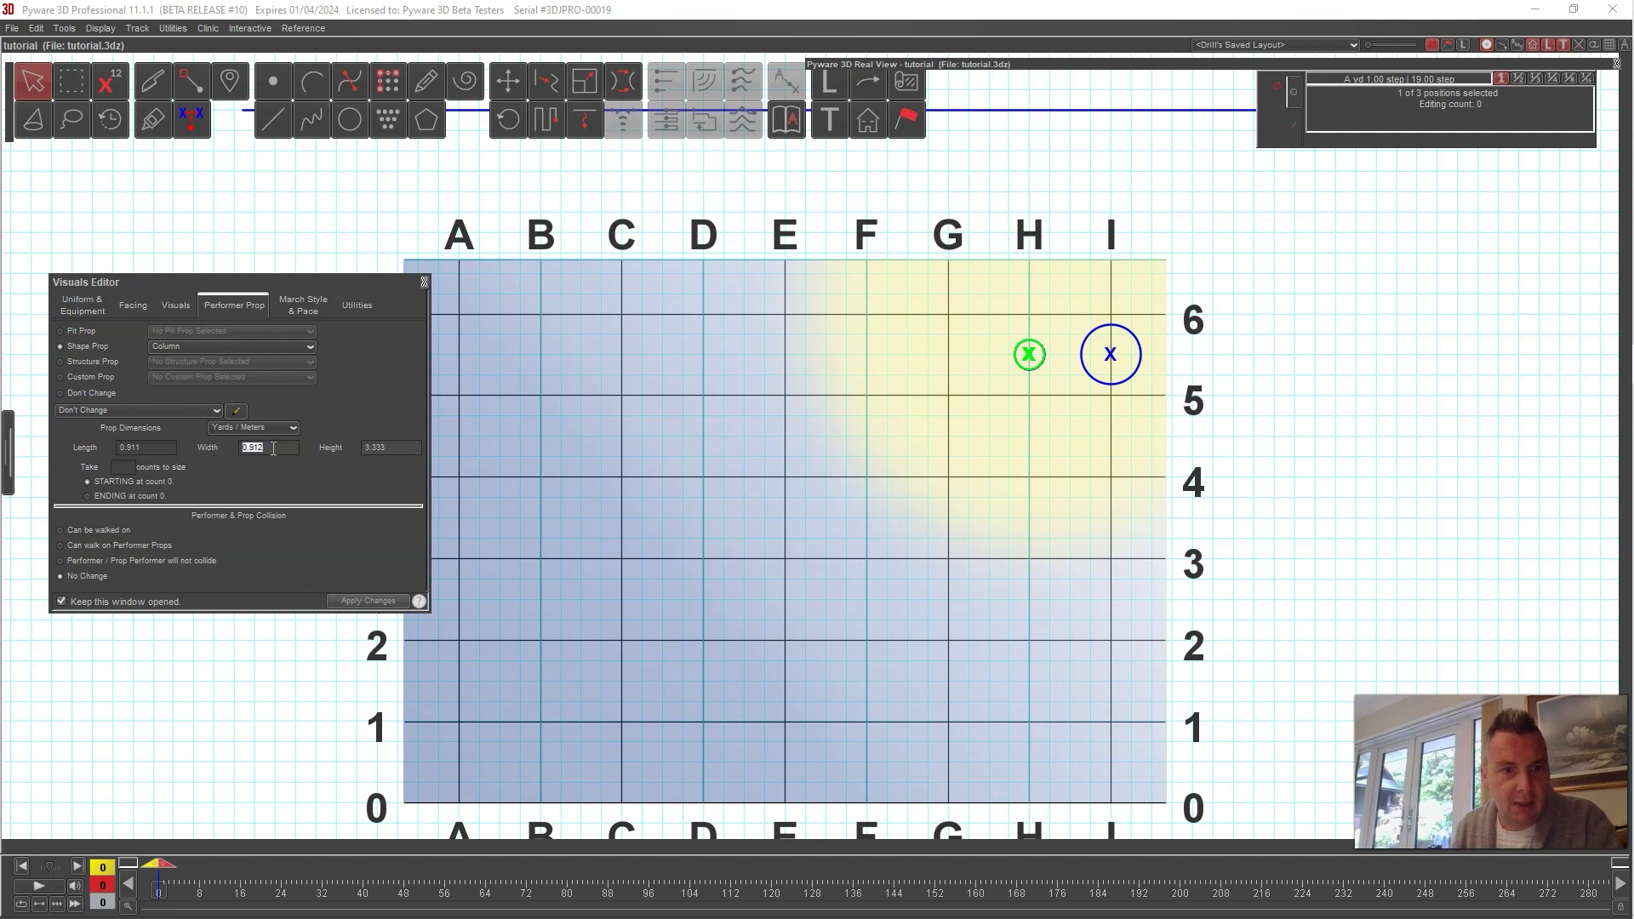
Step: Set the column prop's width and length to 8 feet and apply the change
left_click(255, 428)
left_click(255, 456)
type("8")
double_click(146, 447)
type("8")
left_click(374, 601)
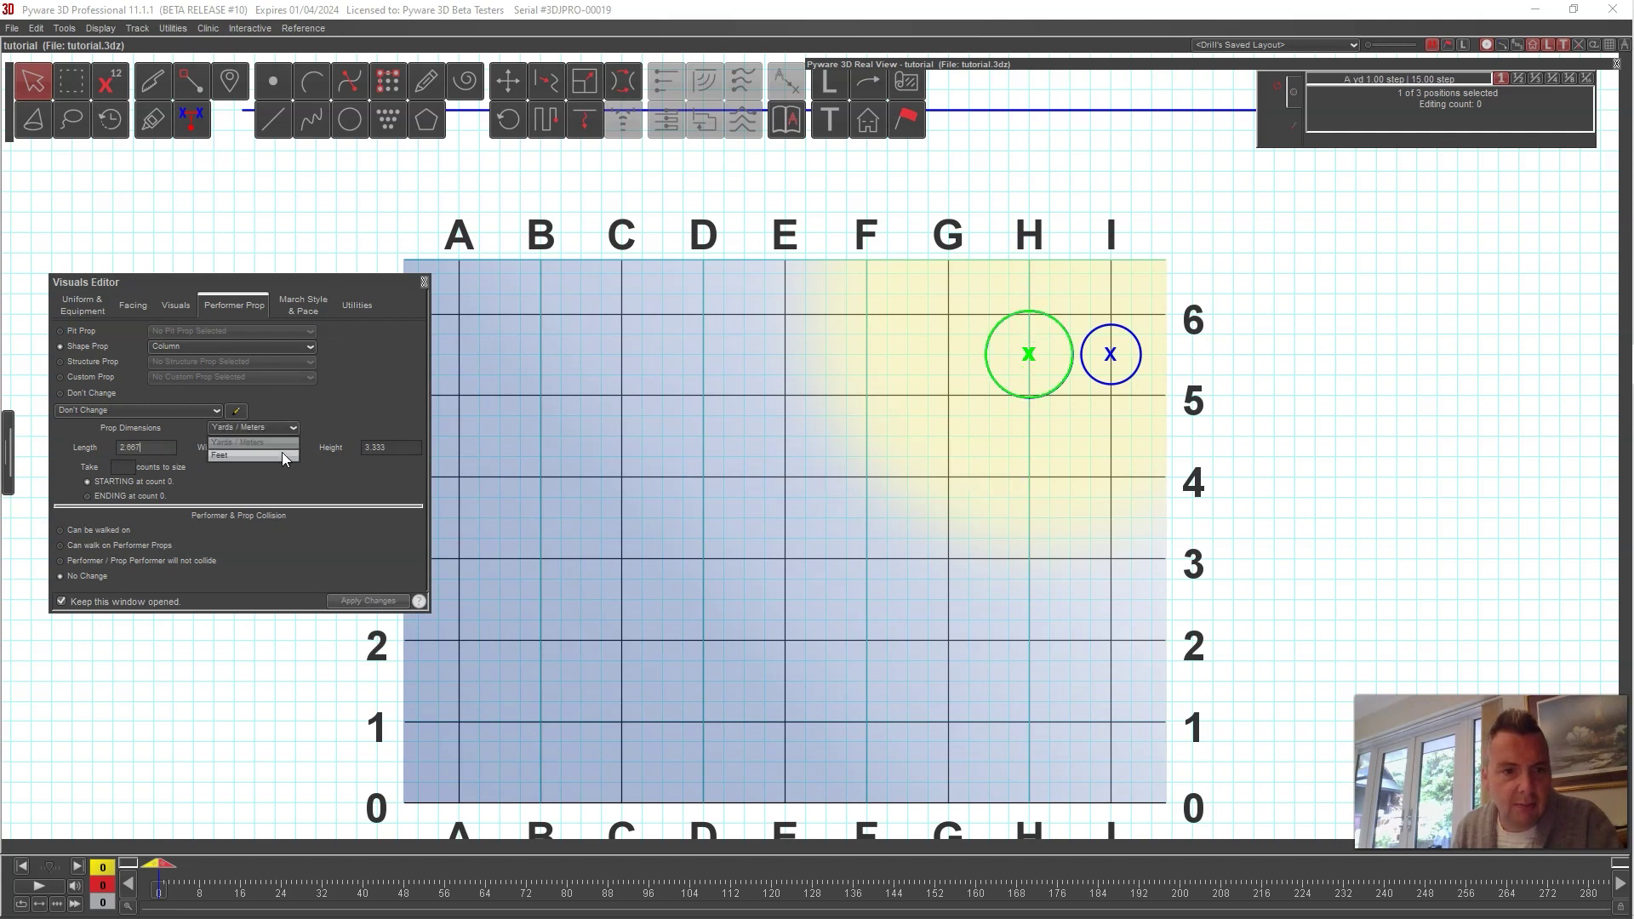
Step: Deselect the column performer and inspect the column and dome from another angle in Real View
left_click(486, 292)
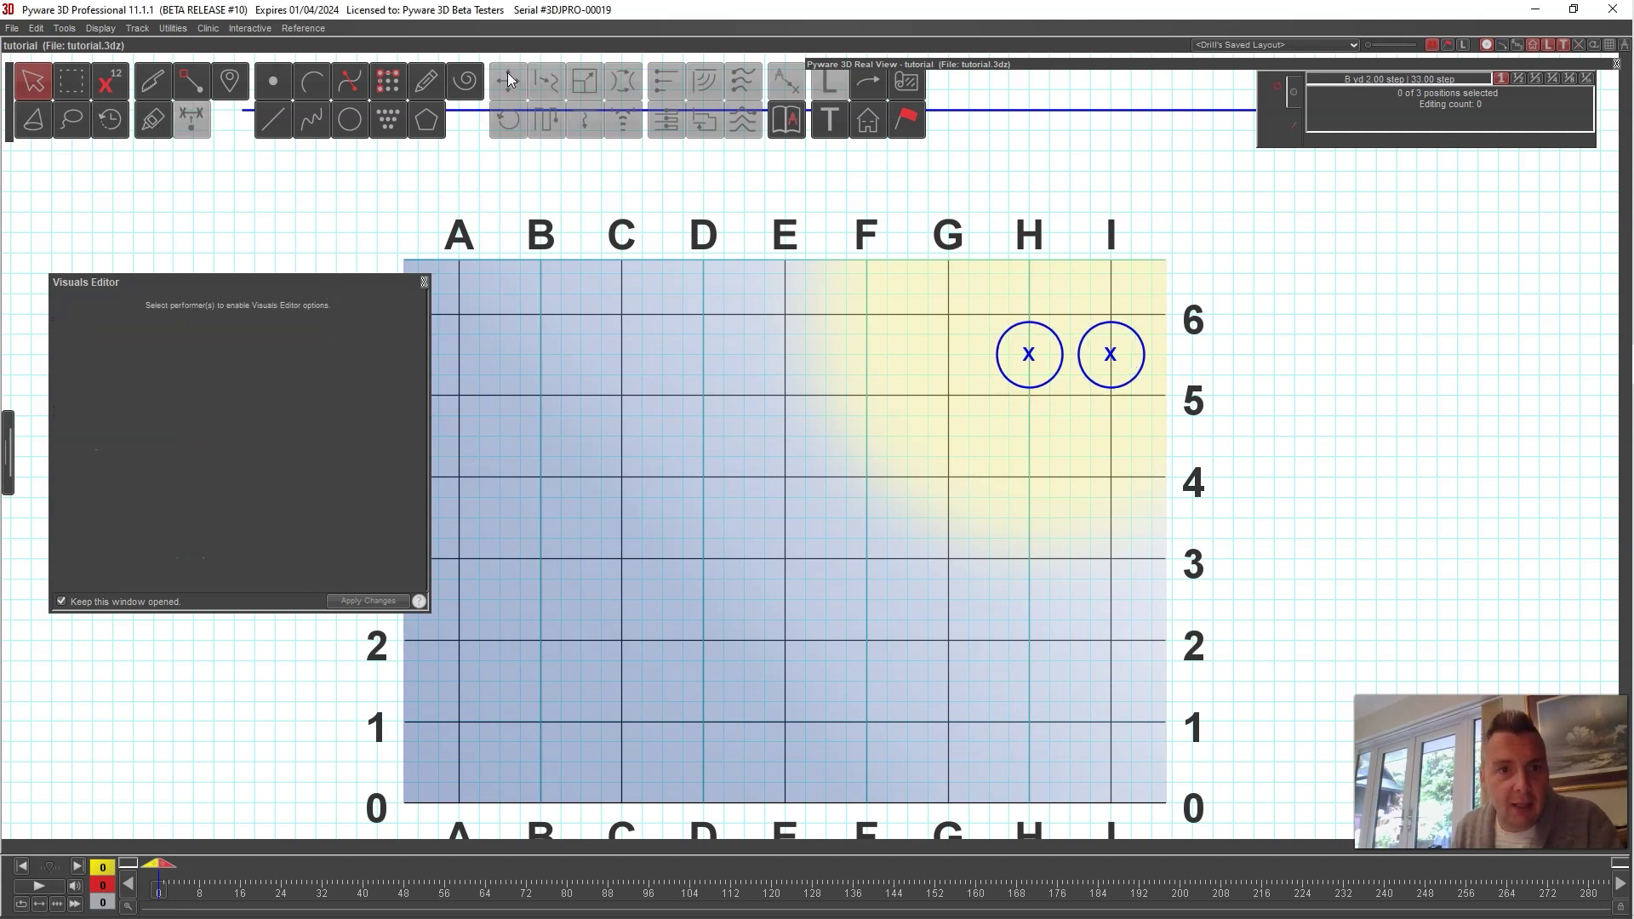
left_click(1259, 64)
left_click_drag(1361, 383, 1484, 458)
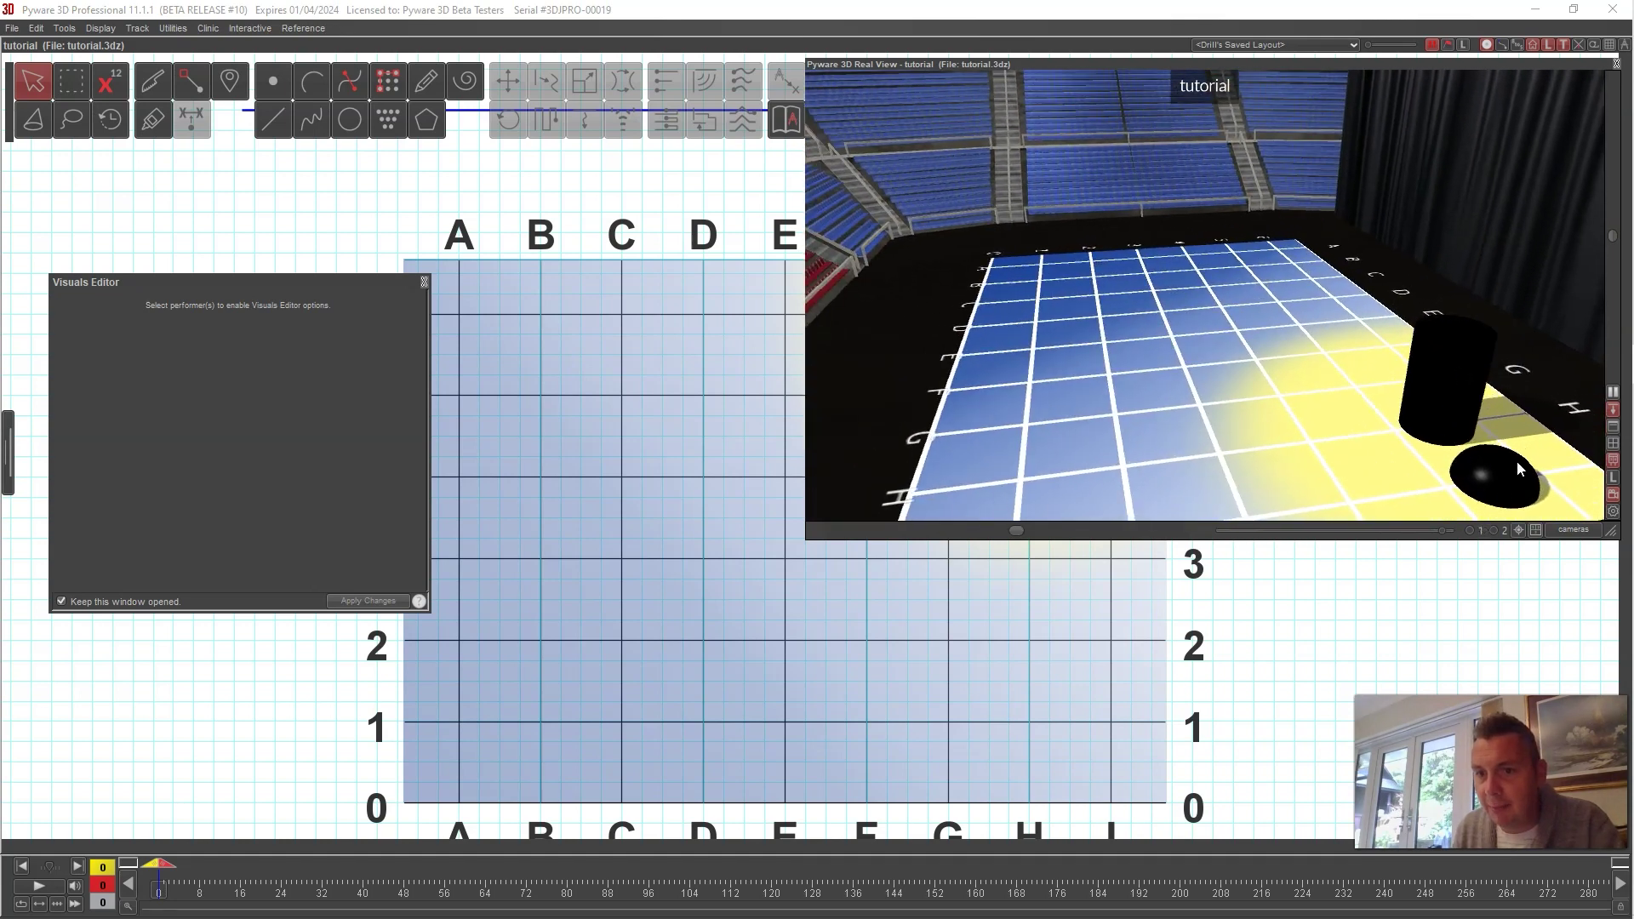
left_click_drag(1148, 143, 1151, 63)
left_click(1152, 63)
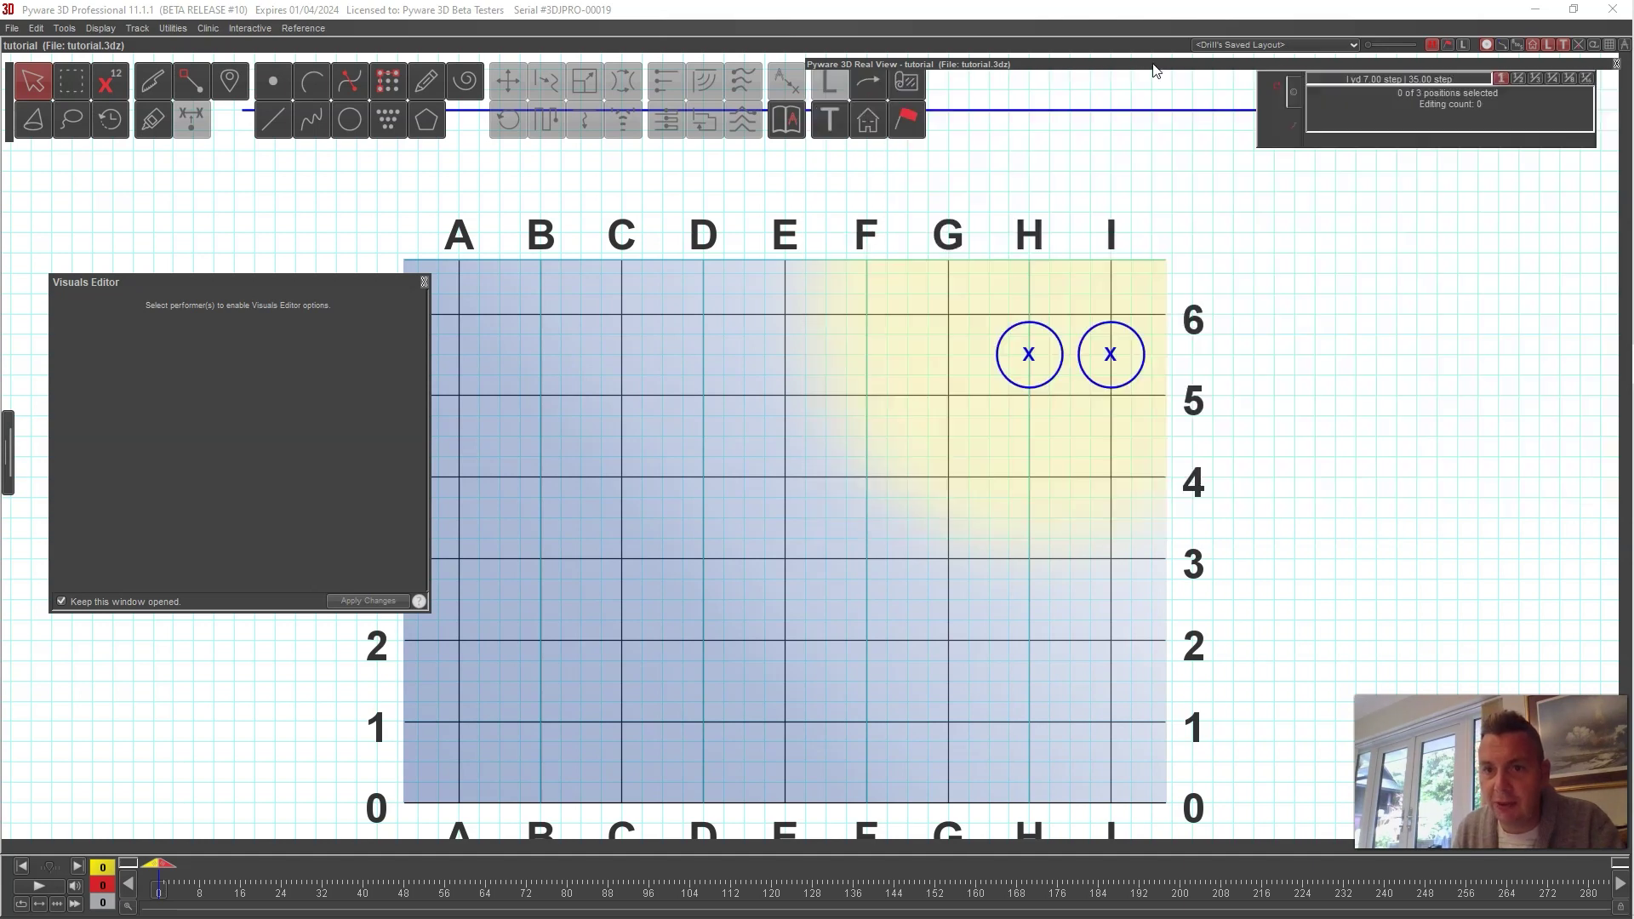
Step: Set the height of the column prop on line H to 8 feet
left_click(1057, 383)
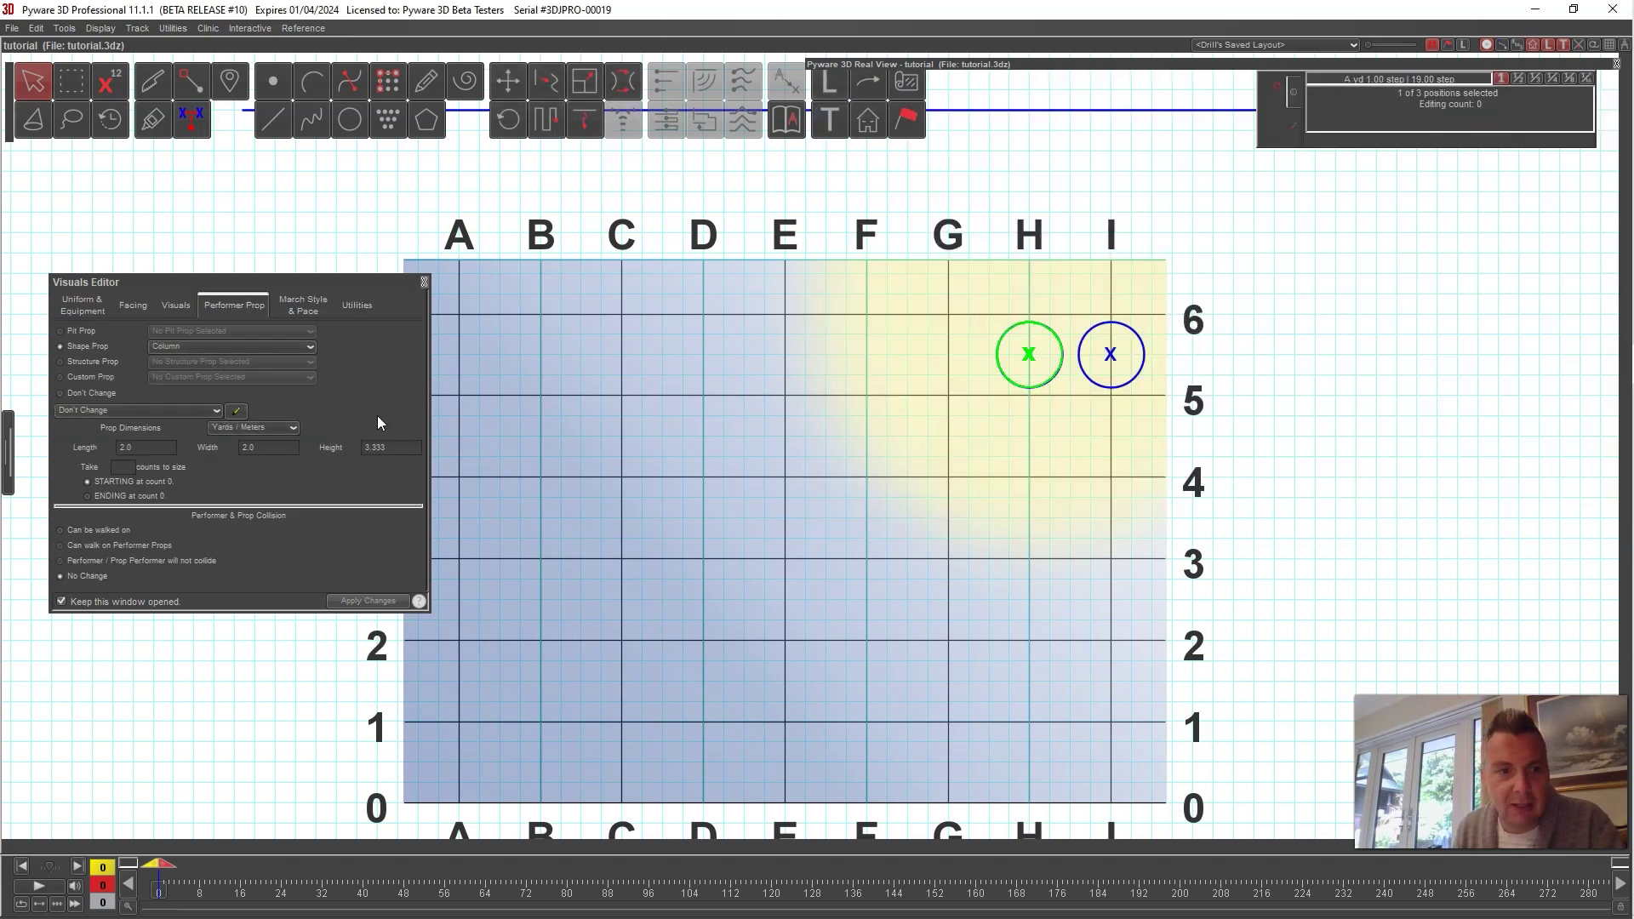
left_click(300, 430)
left_click(293, 439)
double_click(403, 455)
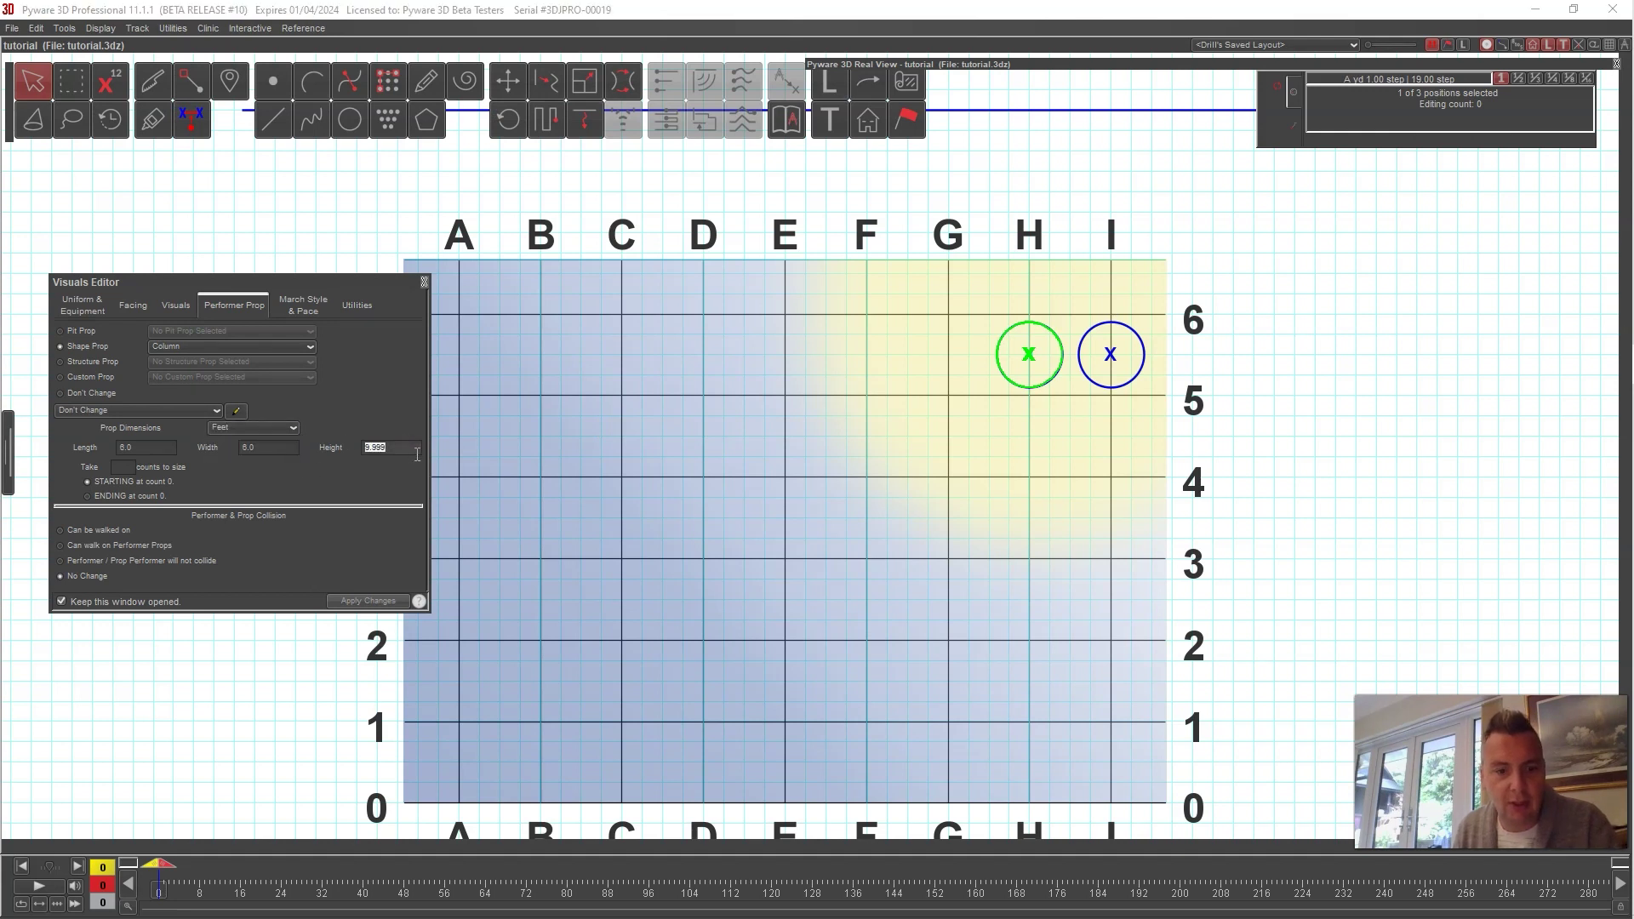
type("8")
left_click(371, 601)
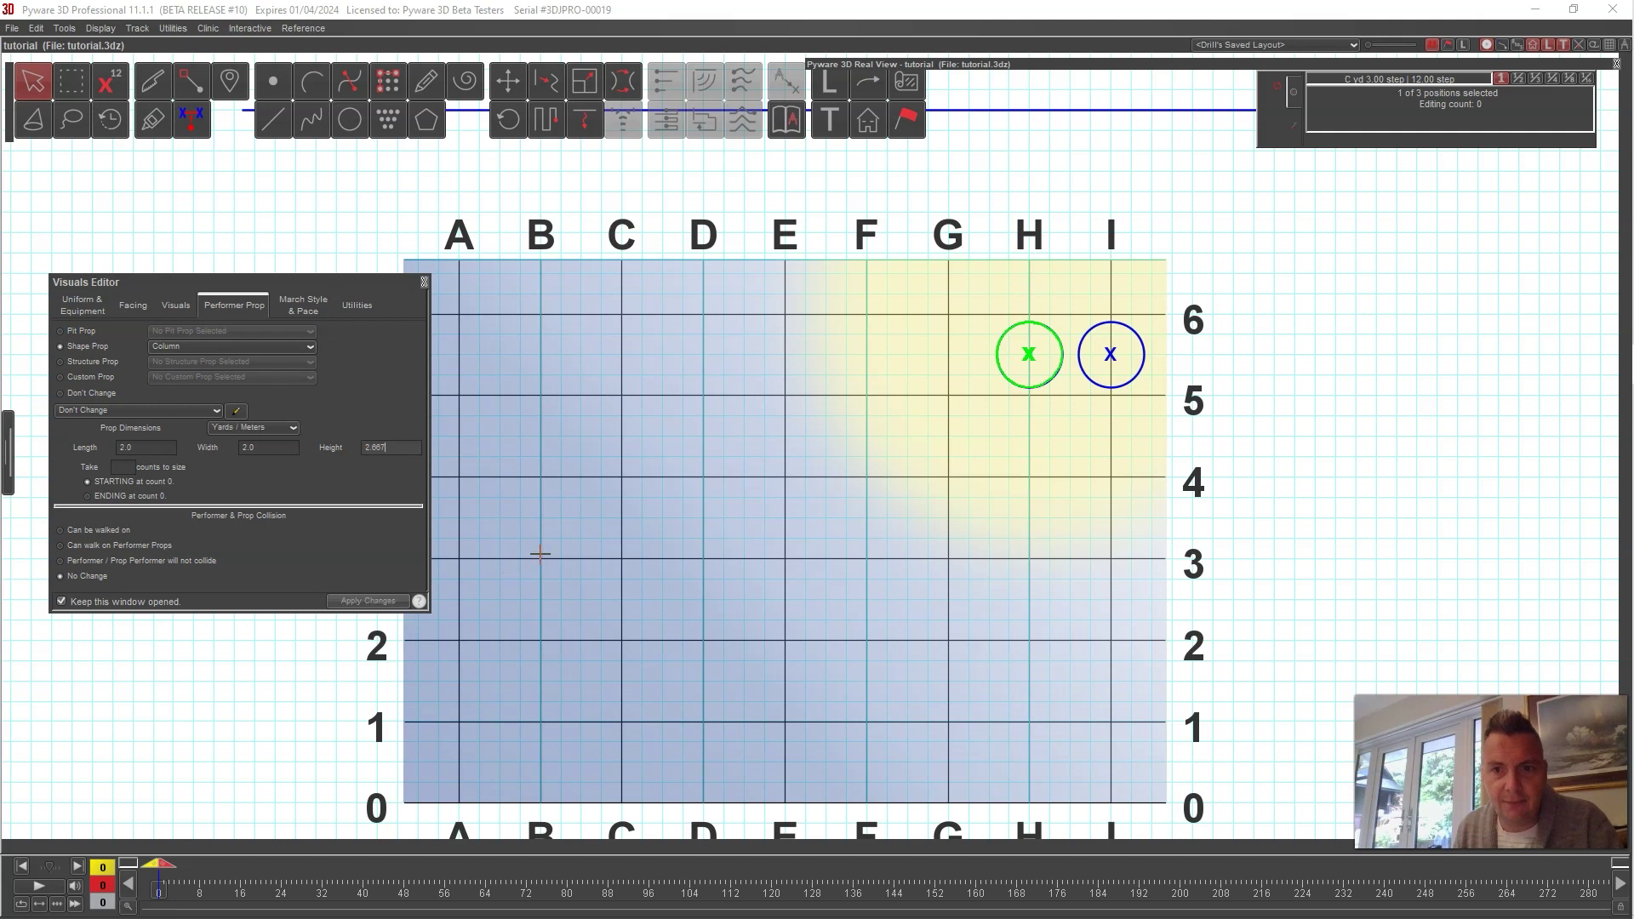
Step: Check the resized column in Real View, then reopen the Visuals Editor and deselect the column performer
left_click(425, 282)
left_click(930, 67)
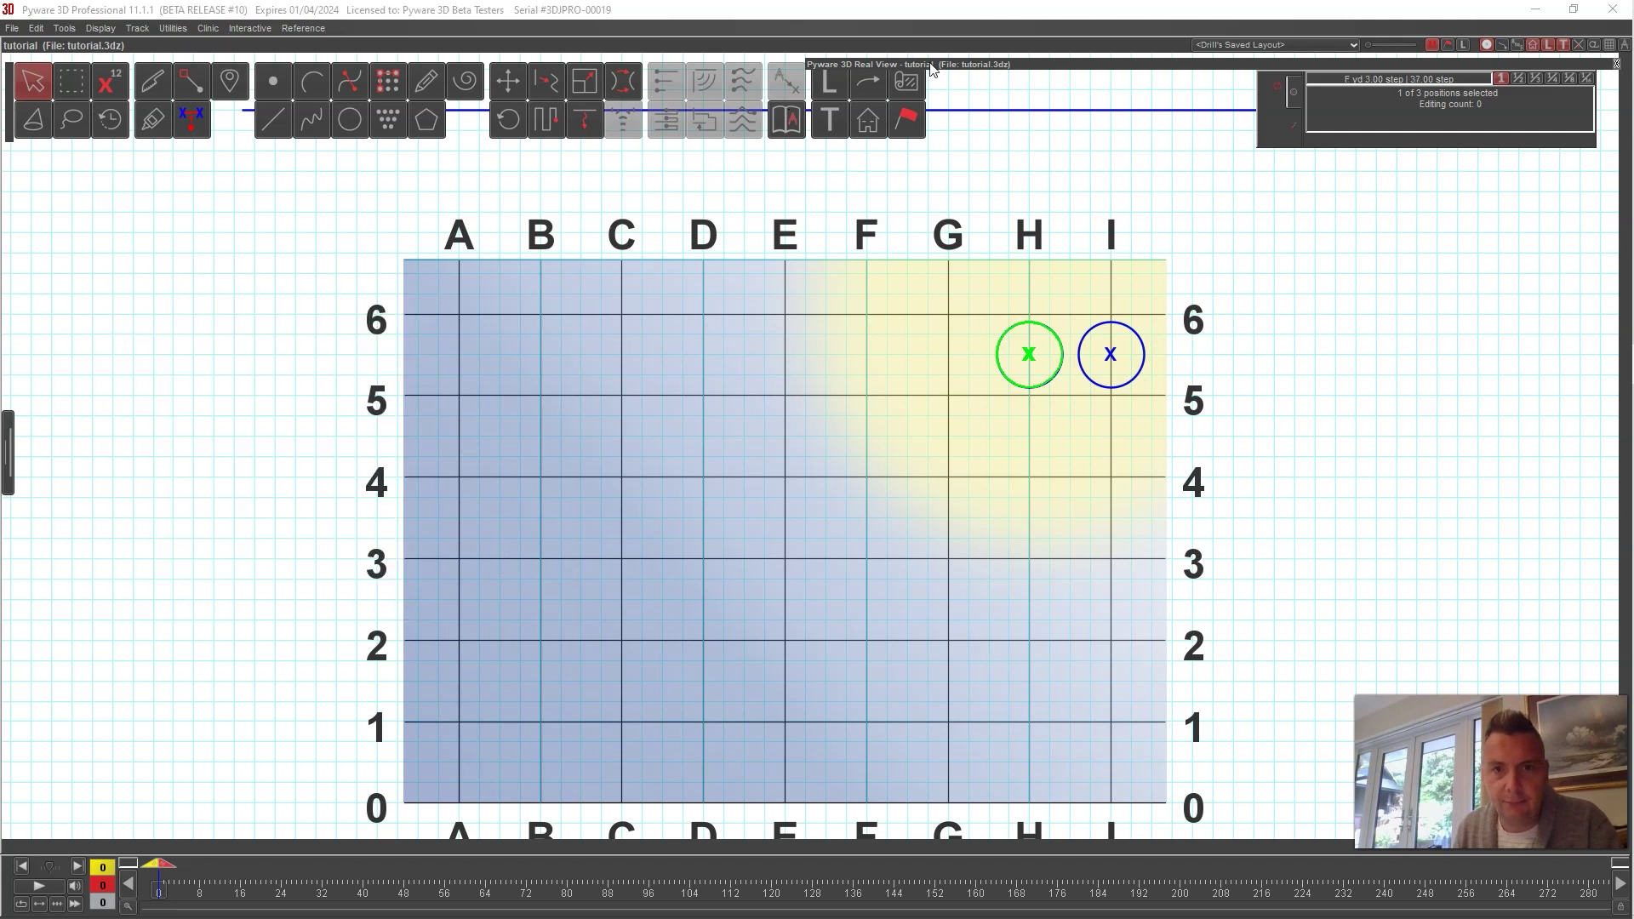
left_click(930, 66)
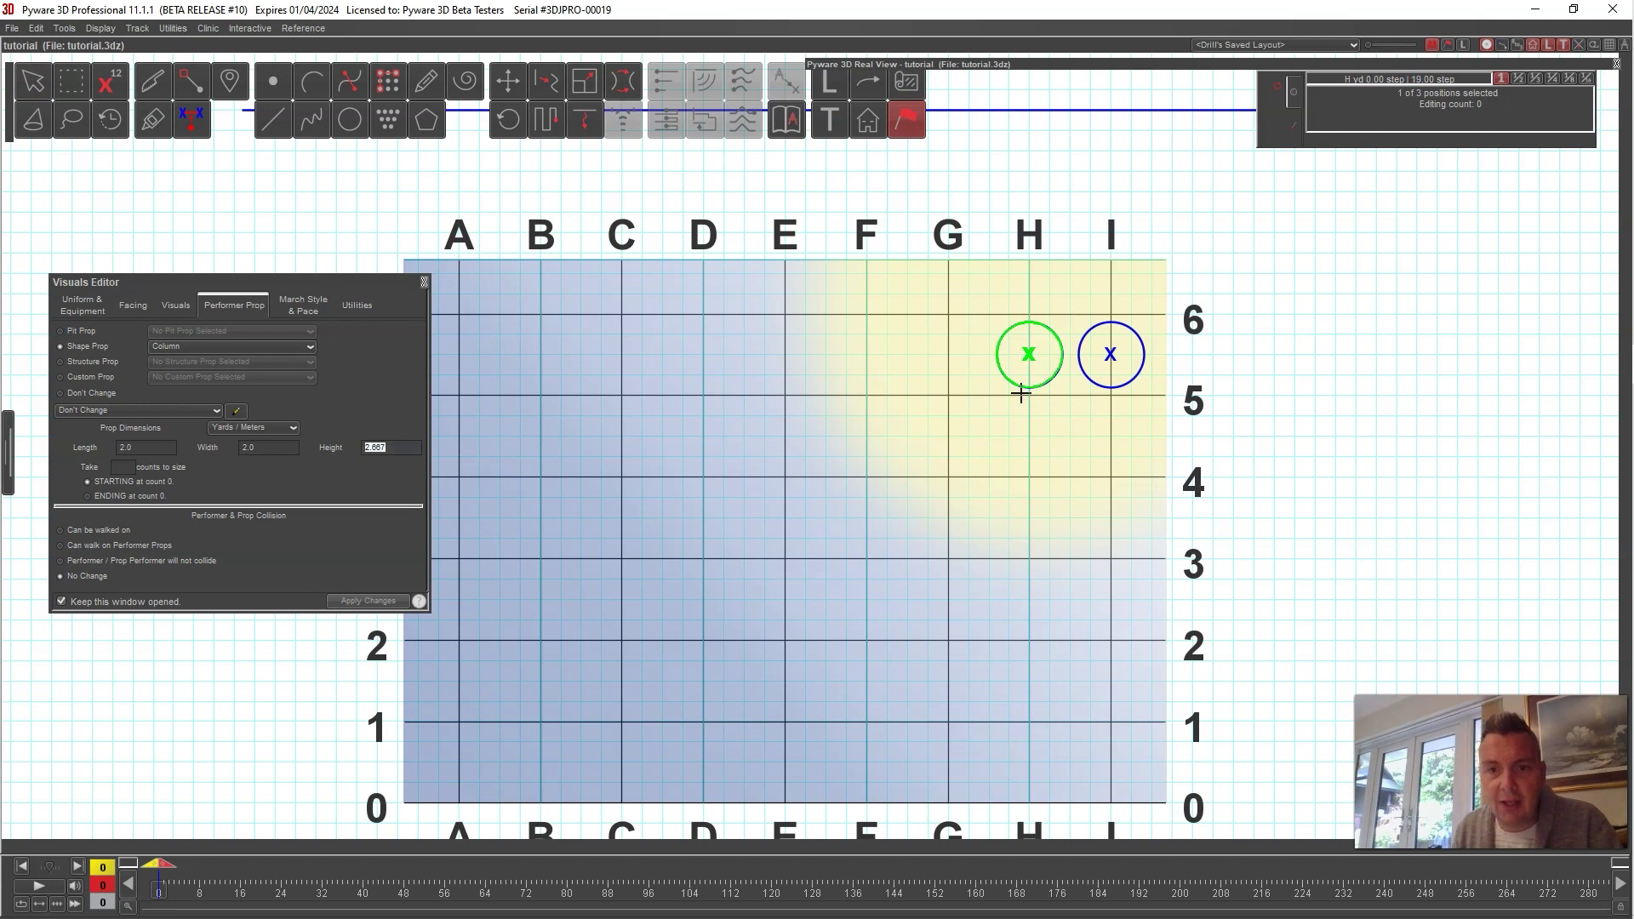
key("Escape")
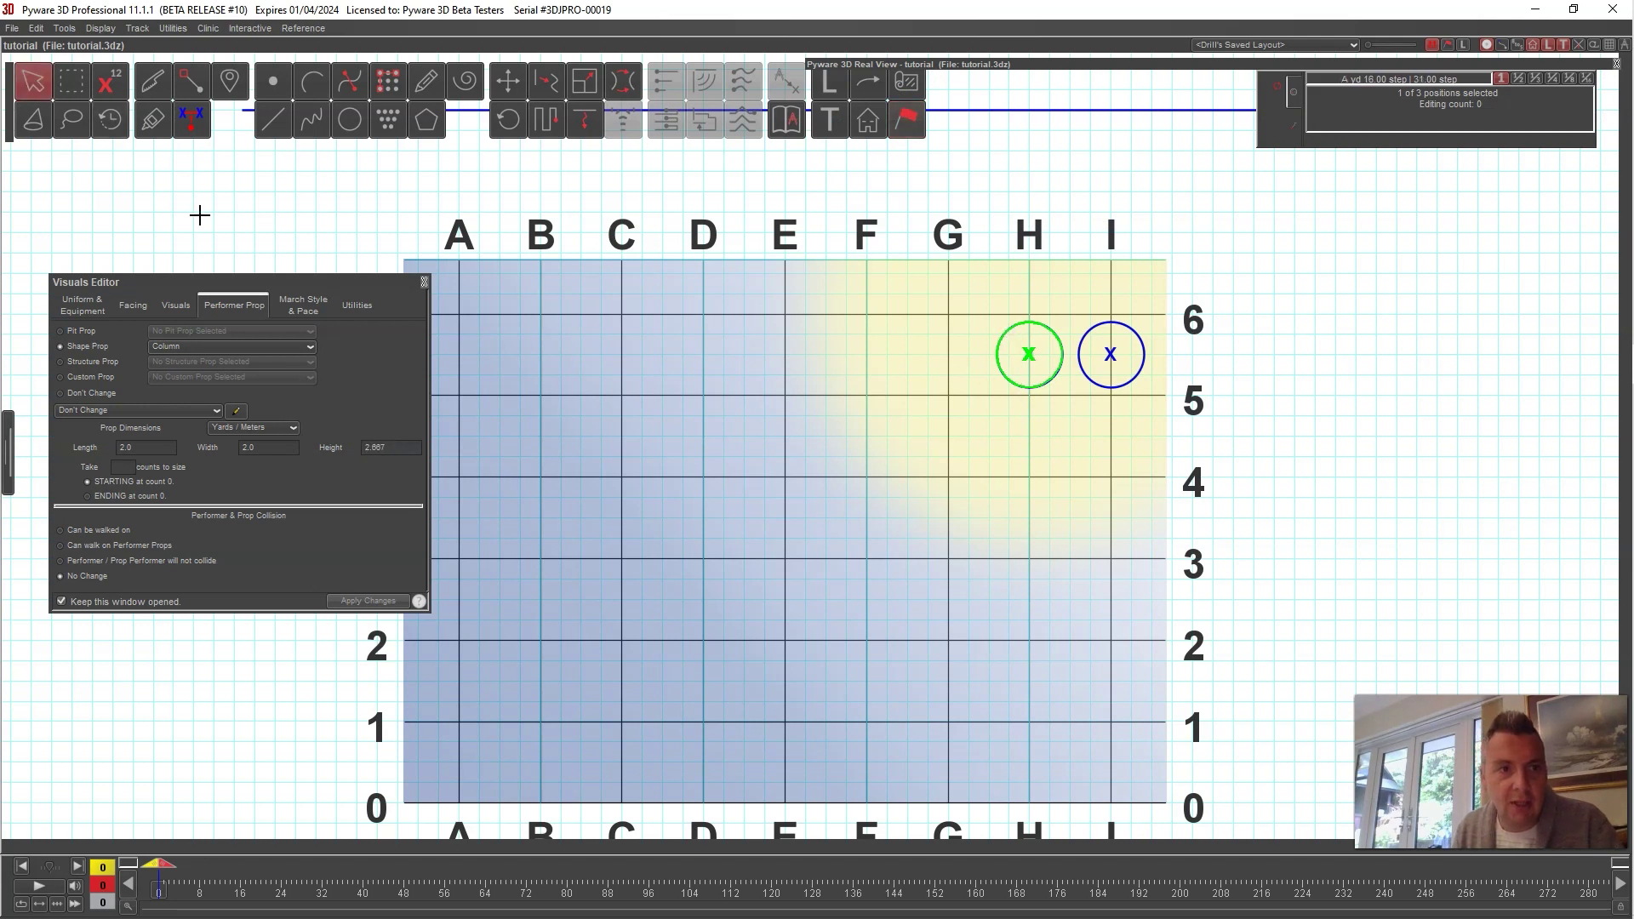
key("Escape")
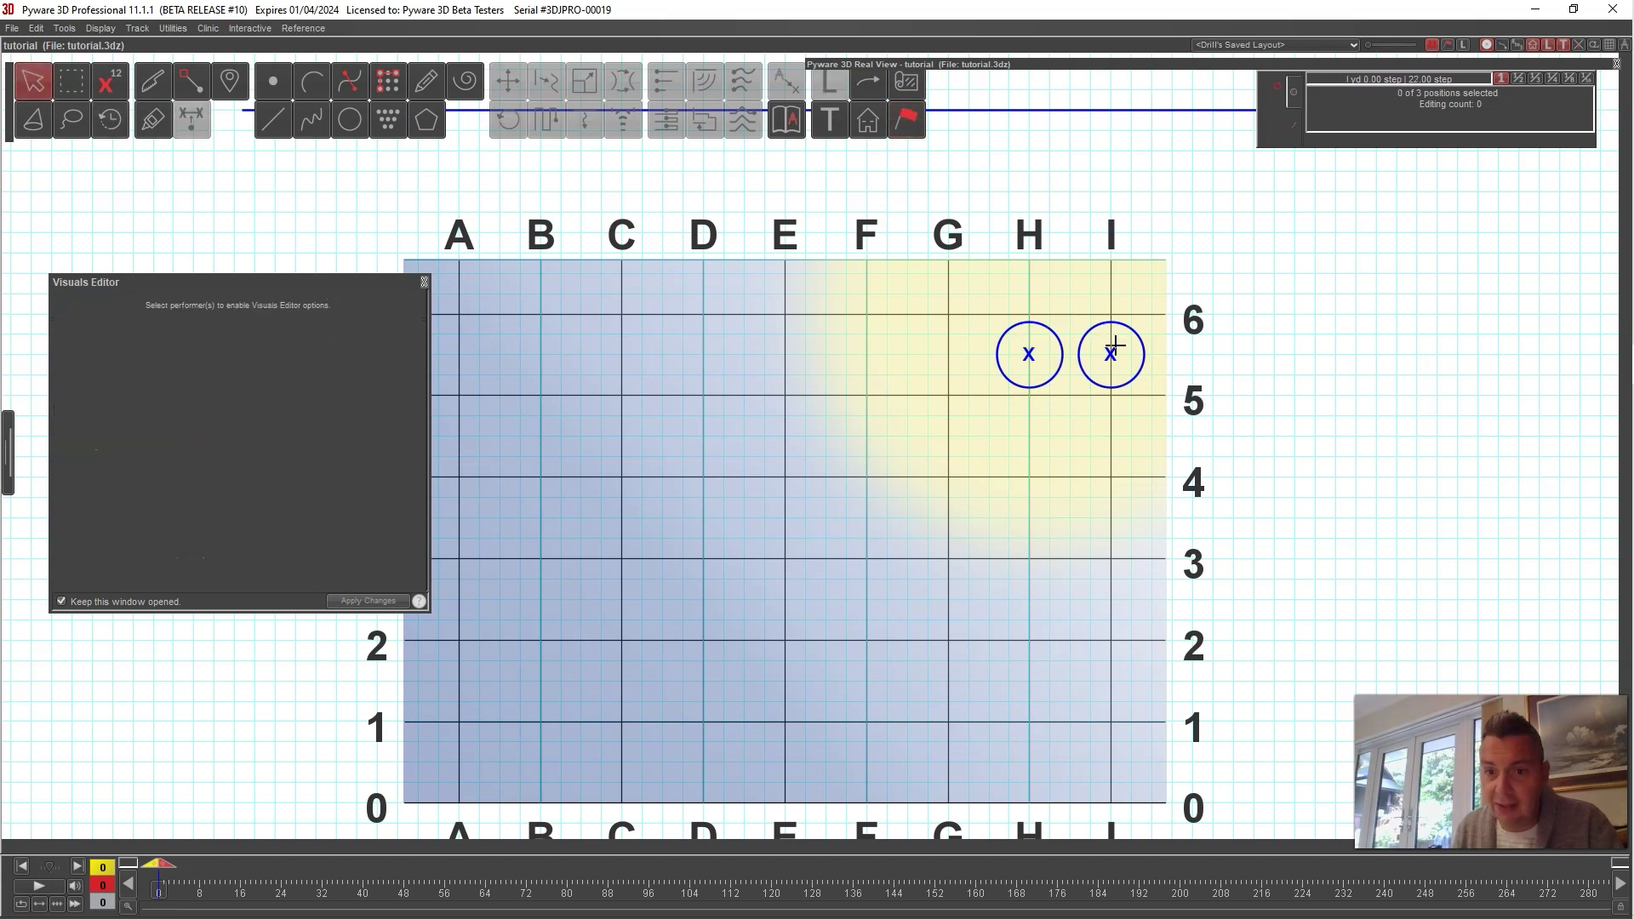
Step: Set the column prop's collision option to "Can be walked on" and apply it
left_click(1032, 351)
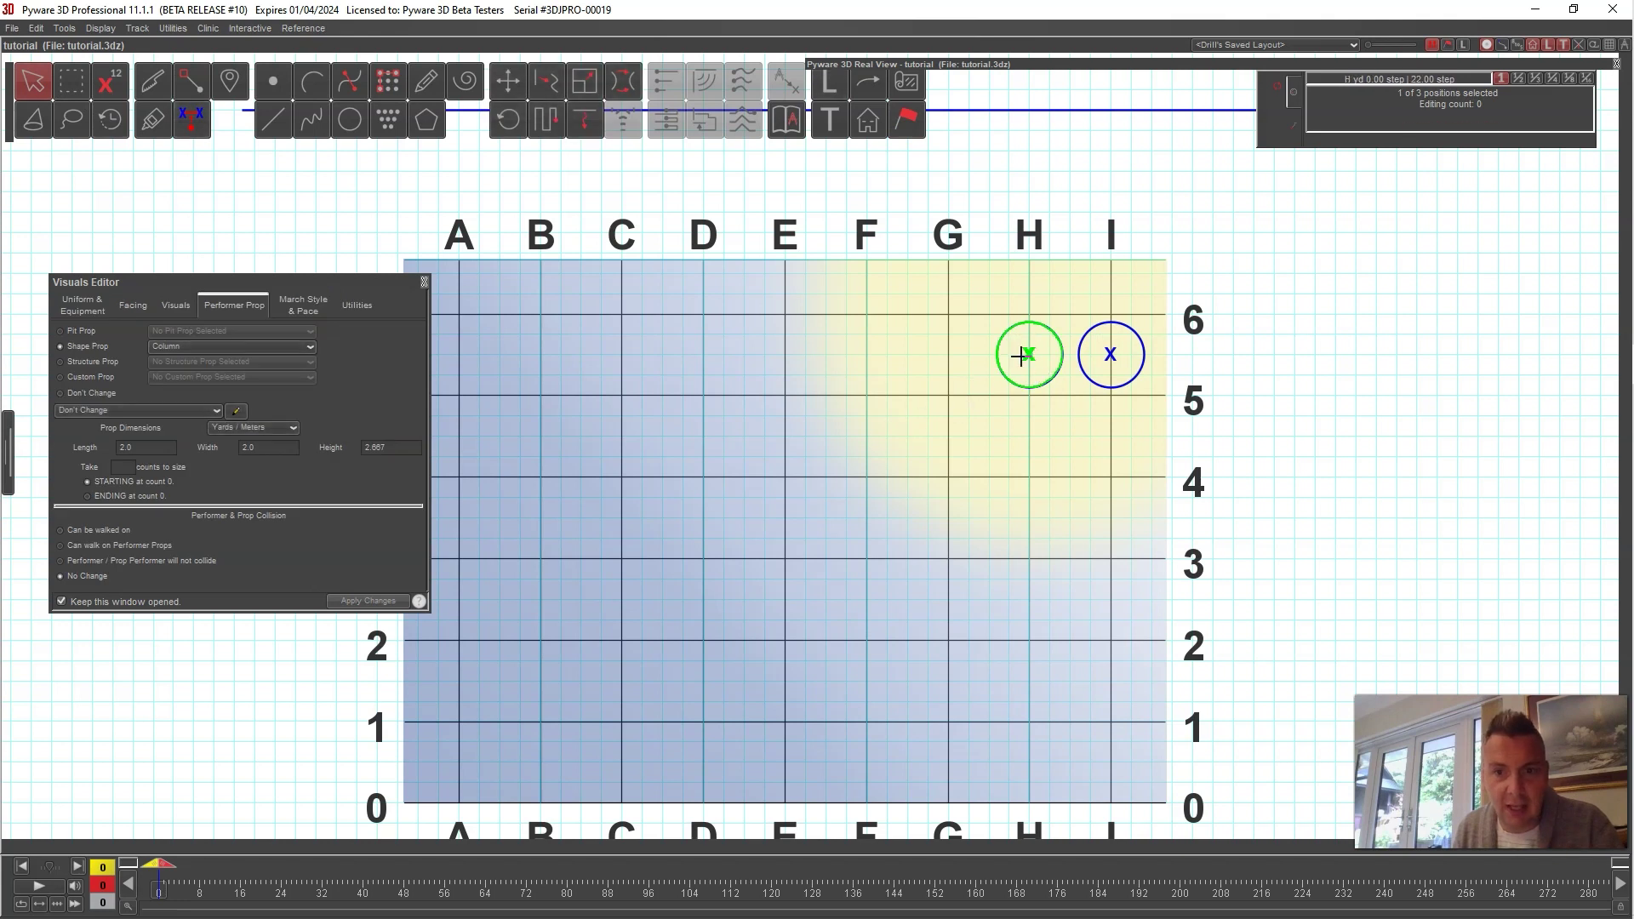
left_click(104, 530)
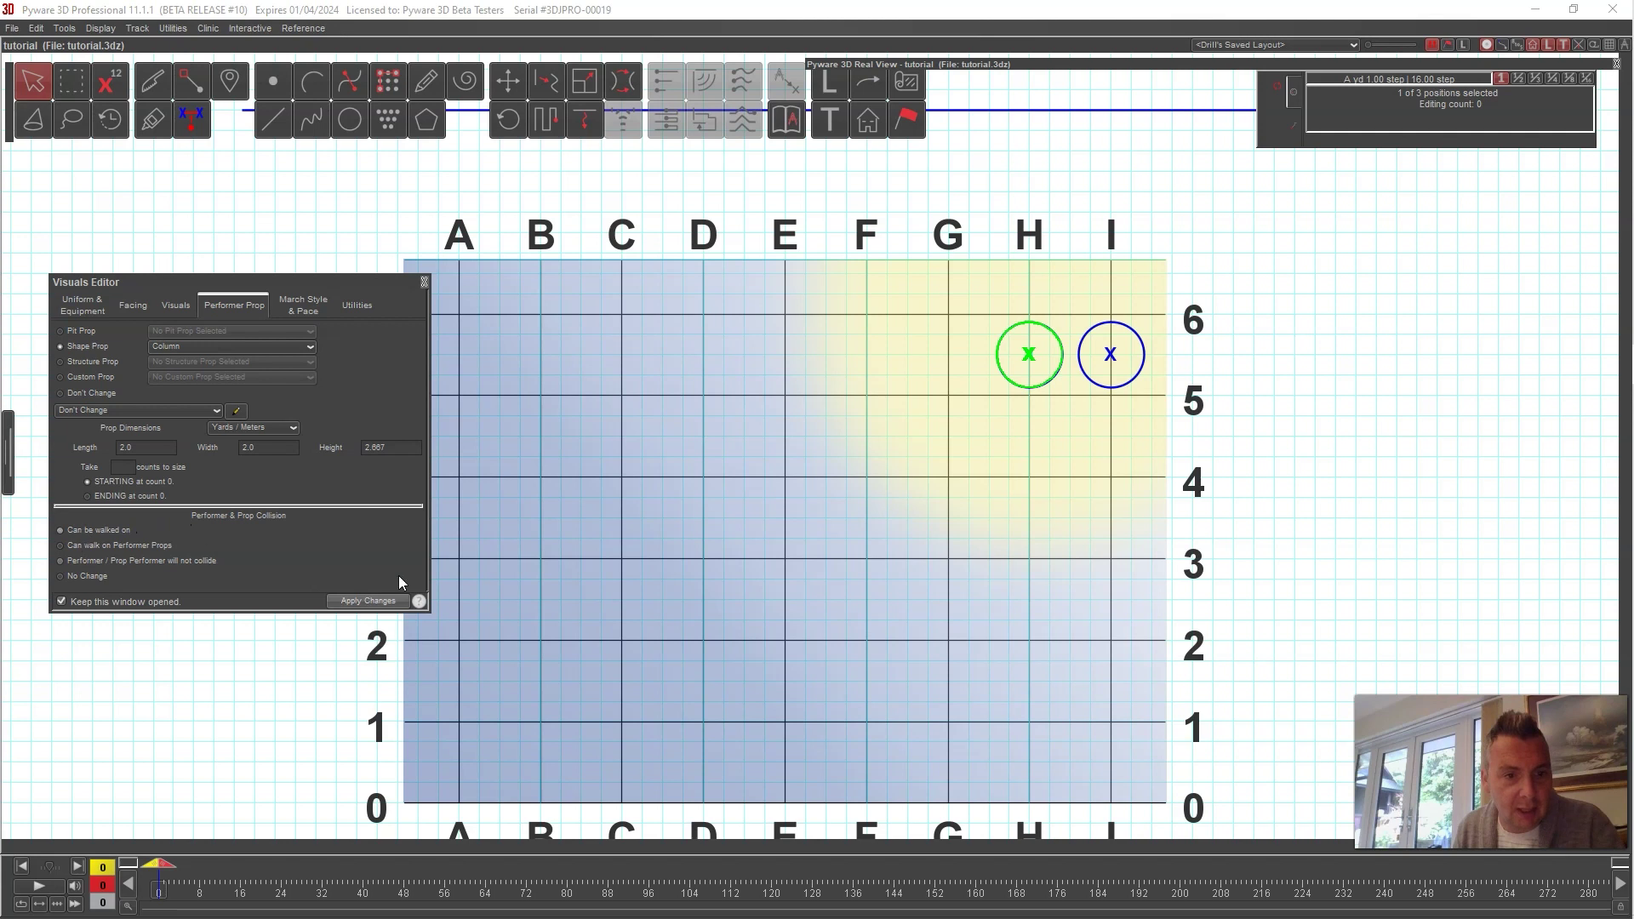
left_click(367, 601)
Step: Set the dome performer's collision option to "Can walk on Performer Props" and apply it
left_click(1109, 385)
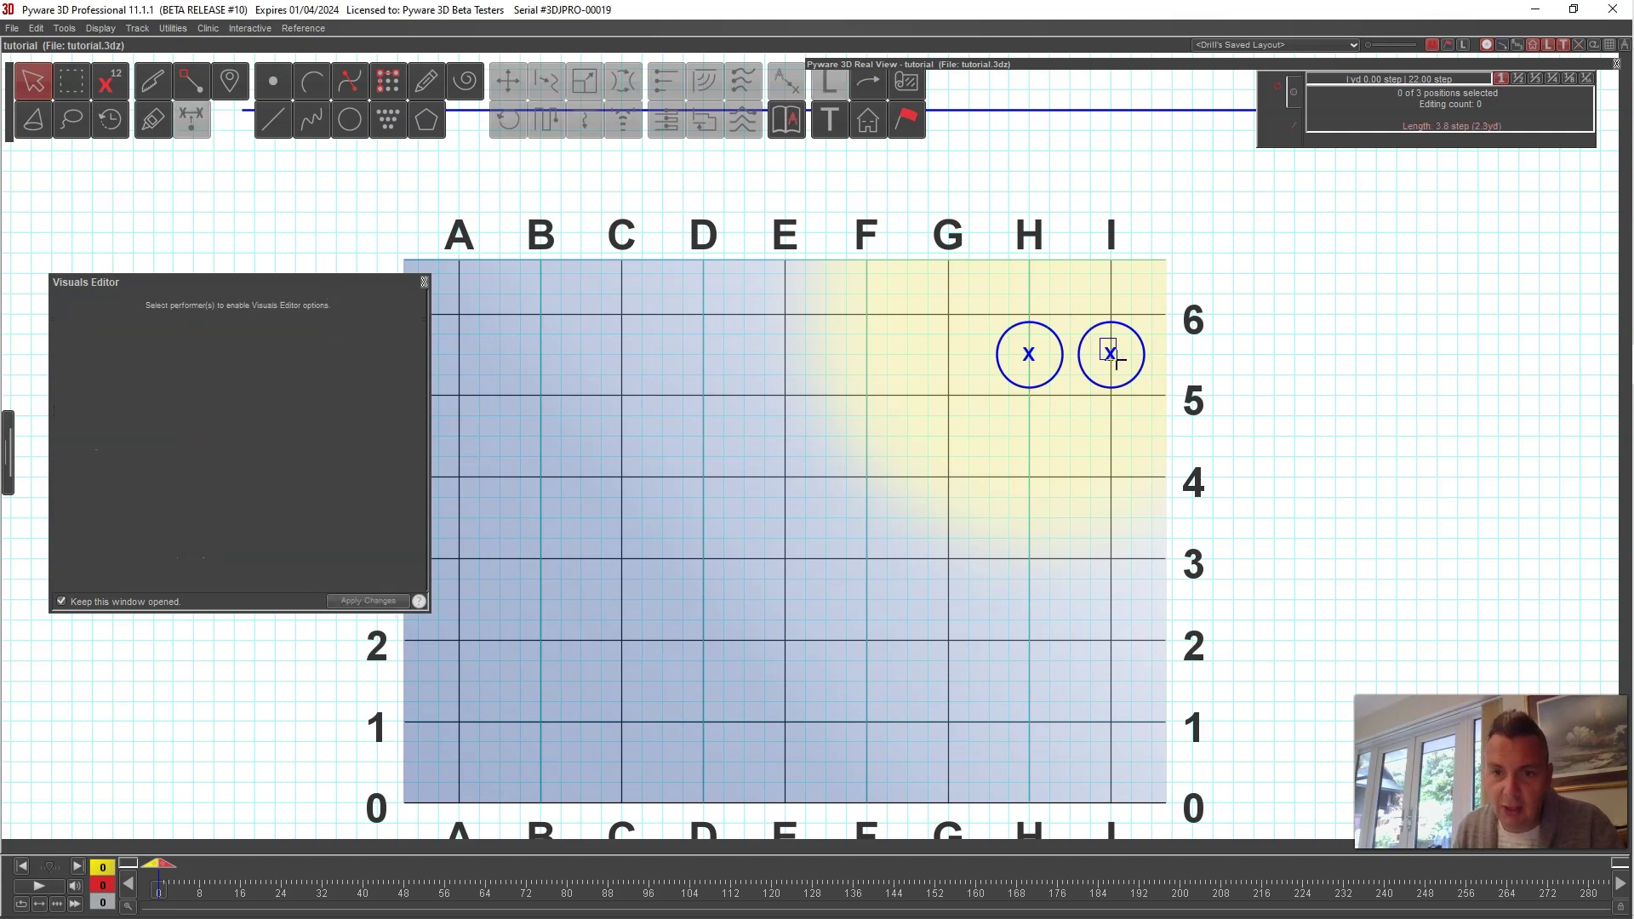
left_click(145, 545)
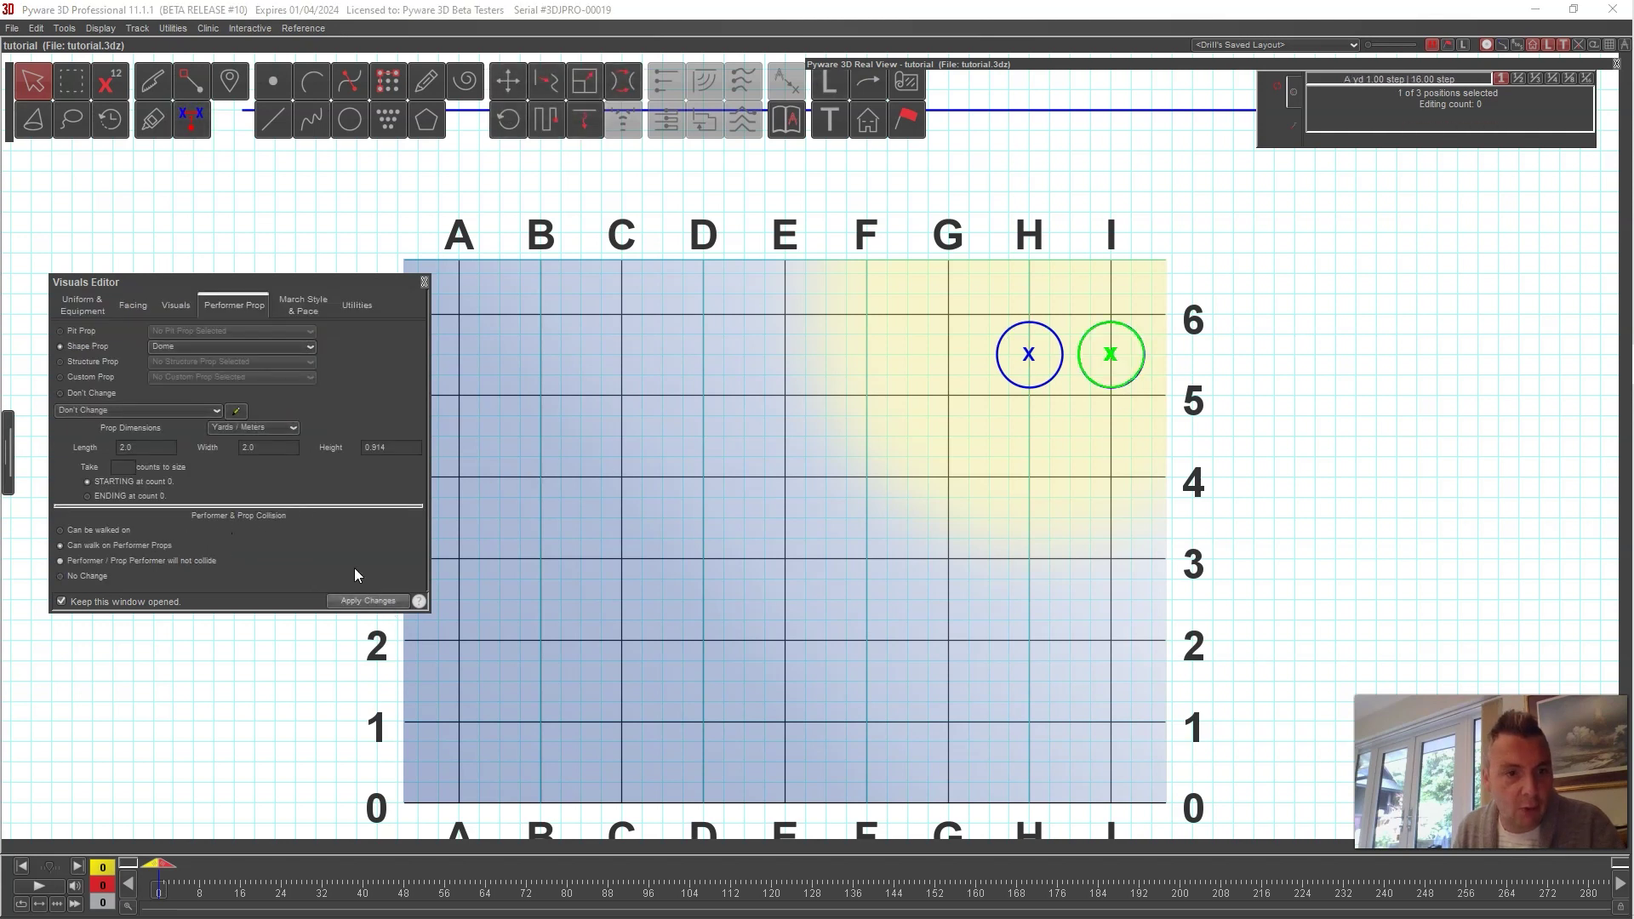
left_click(361, 601)
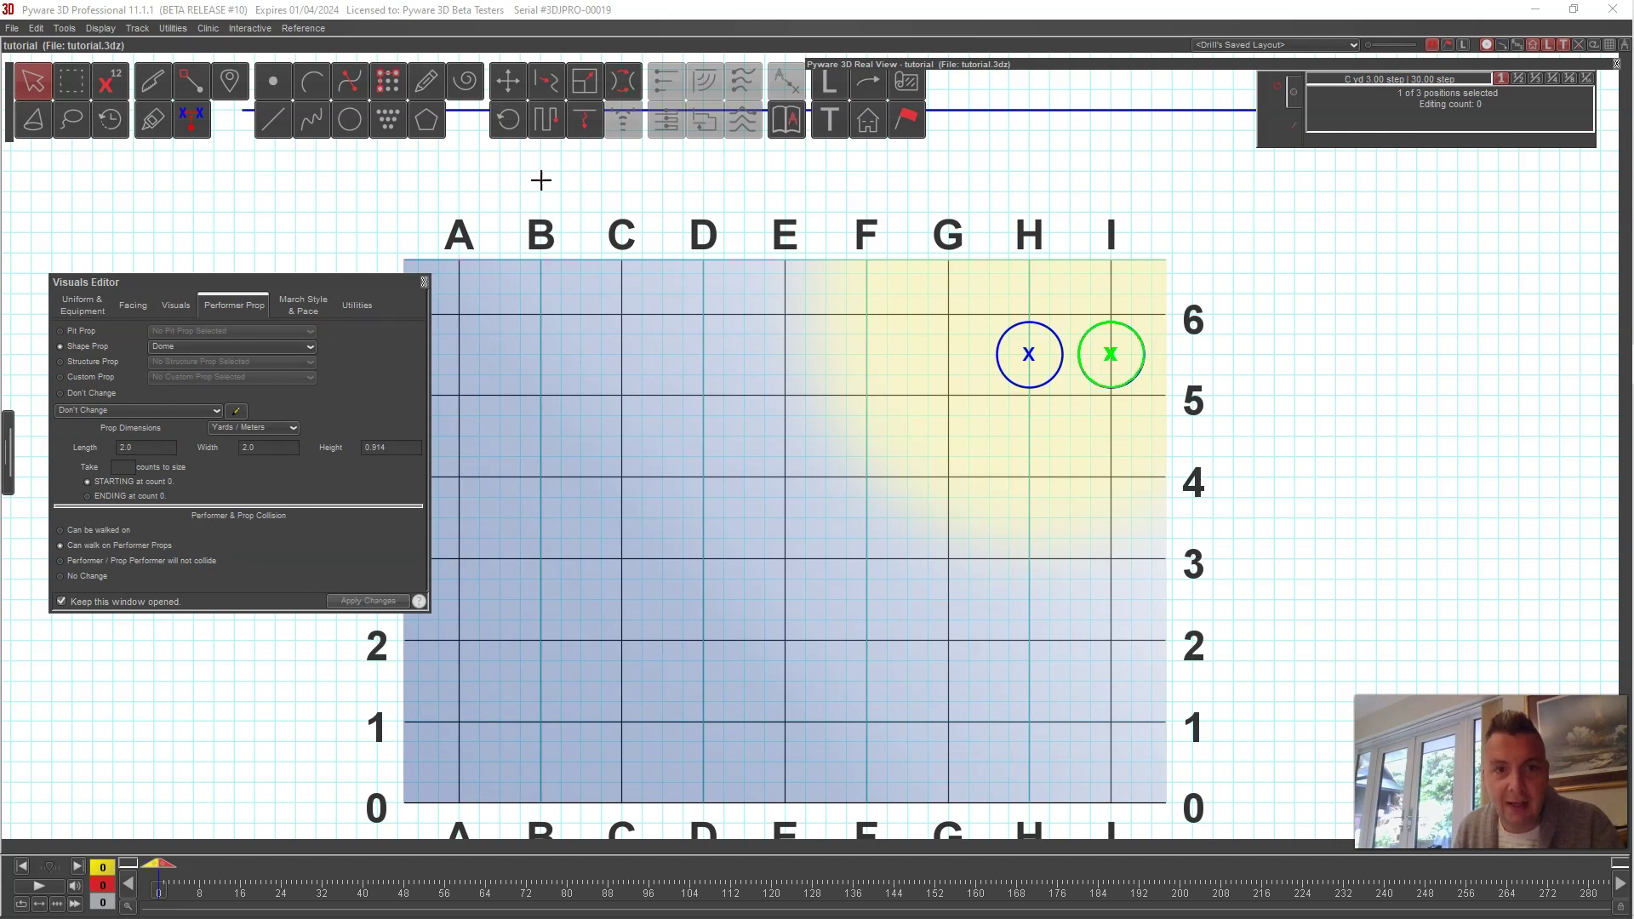
Step: Push the dome performer from line I onto the column at line H and check the stacked props in Real View
left_click(1141, 284)
left_click(1110, 354)
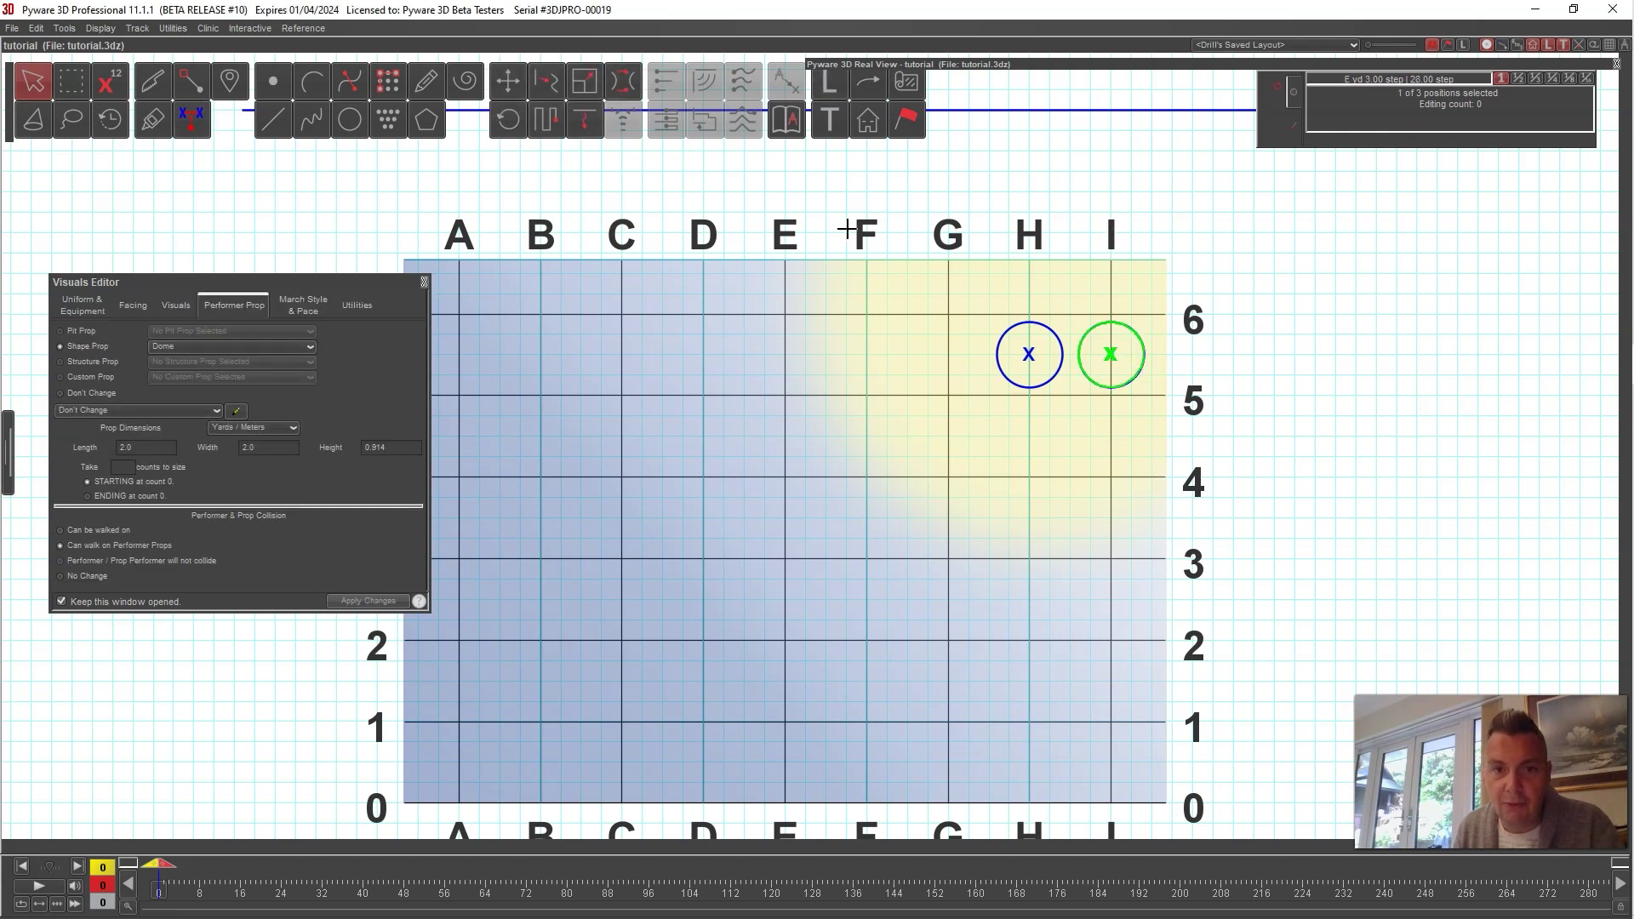
left_click(514, 89)
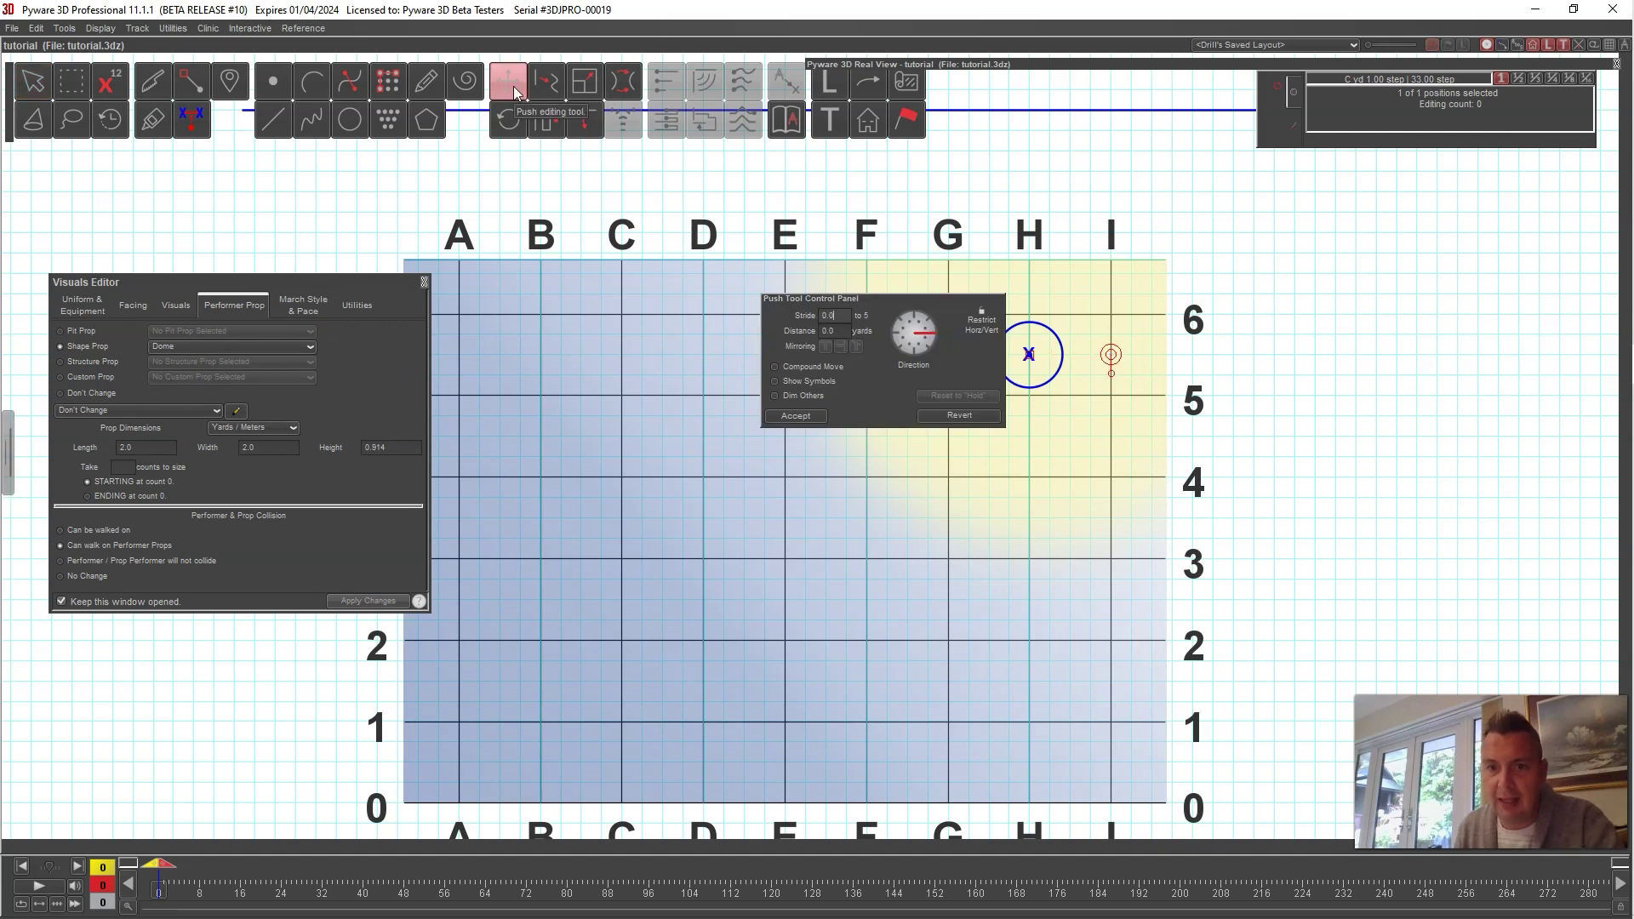
key("Escape")
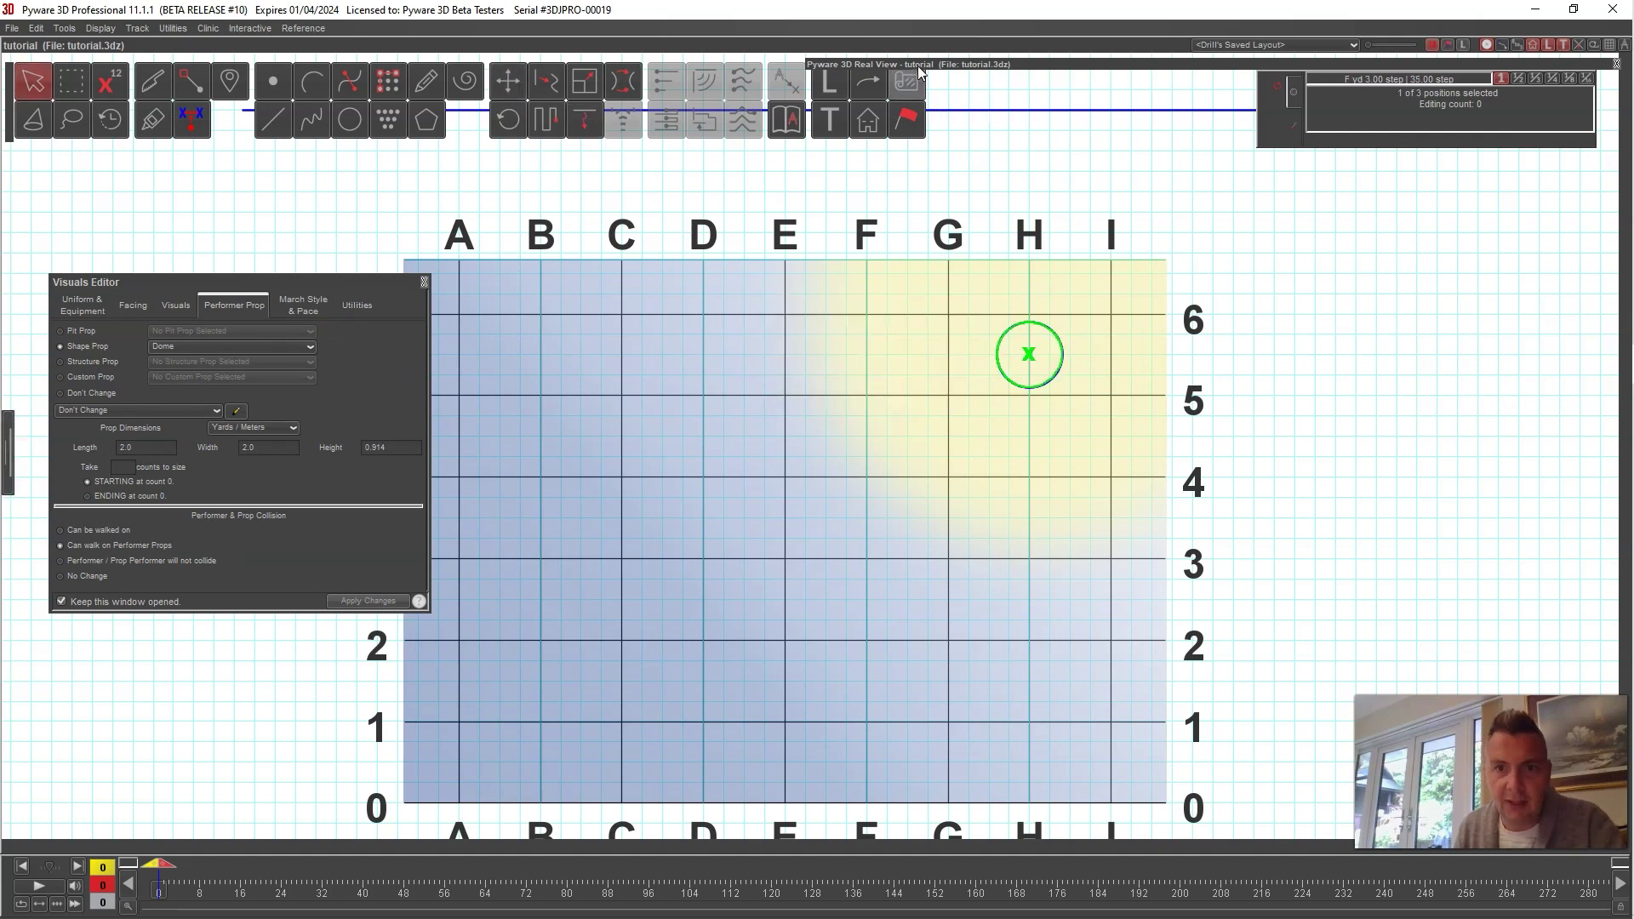
left_click(919, 79)
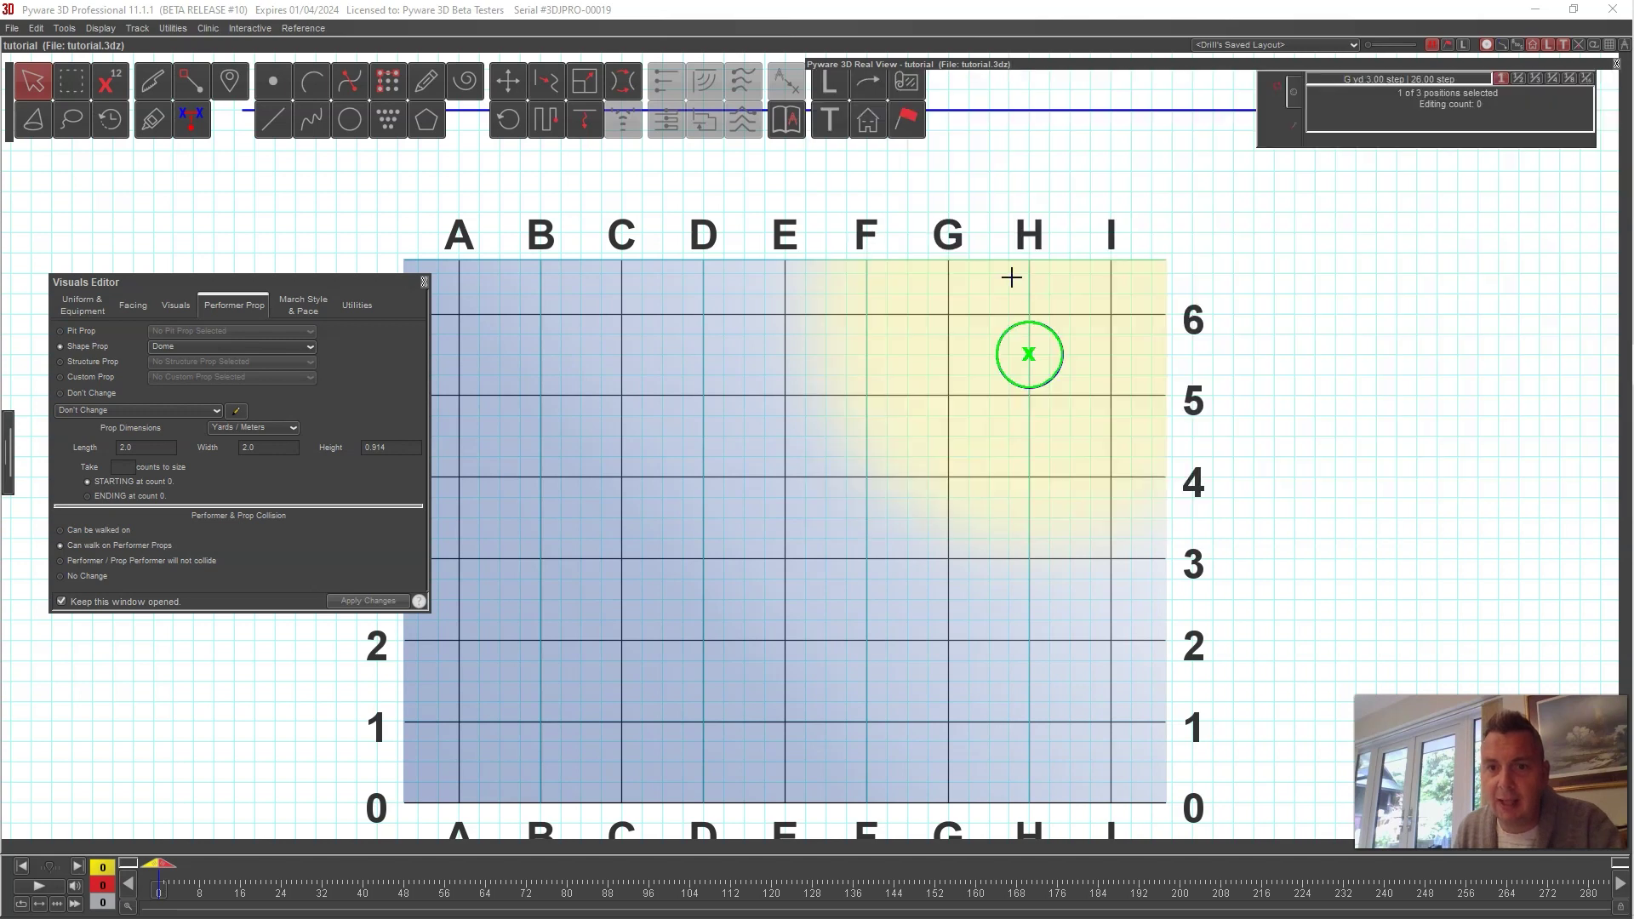
Step: Select the stacked dome performer and load the birdcage image from the Desktop's Tutorial Files folder as a prop image
left_click(1027, 347)
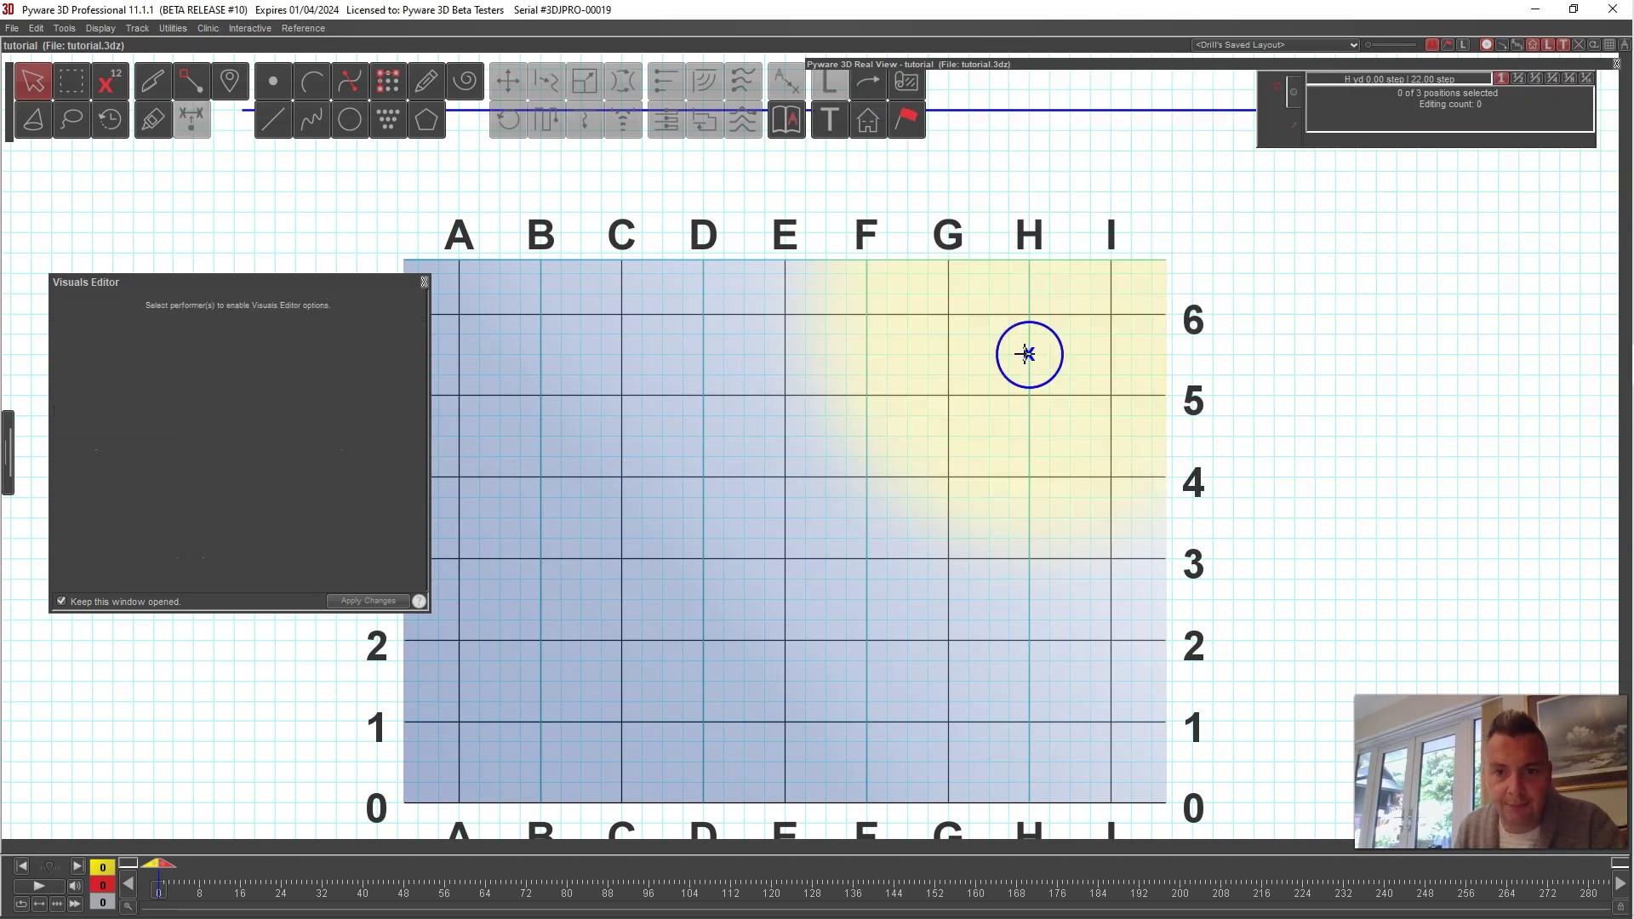
left_click(1030, 351)
left_click(236, 412)
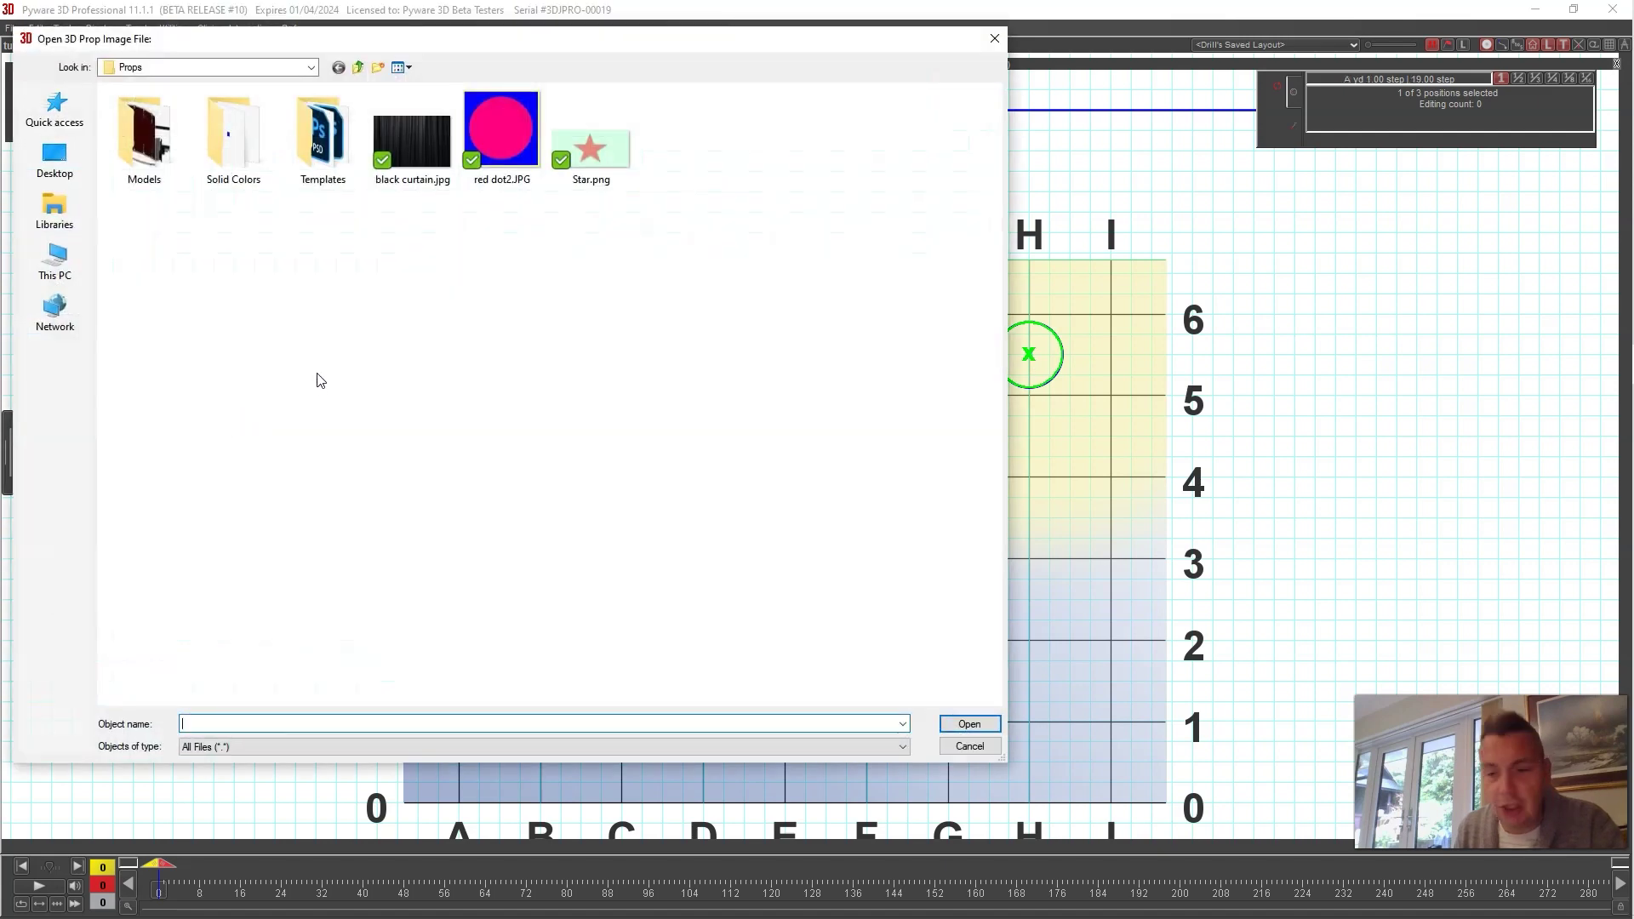
left_click(60, 170)
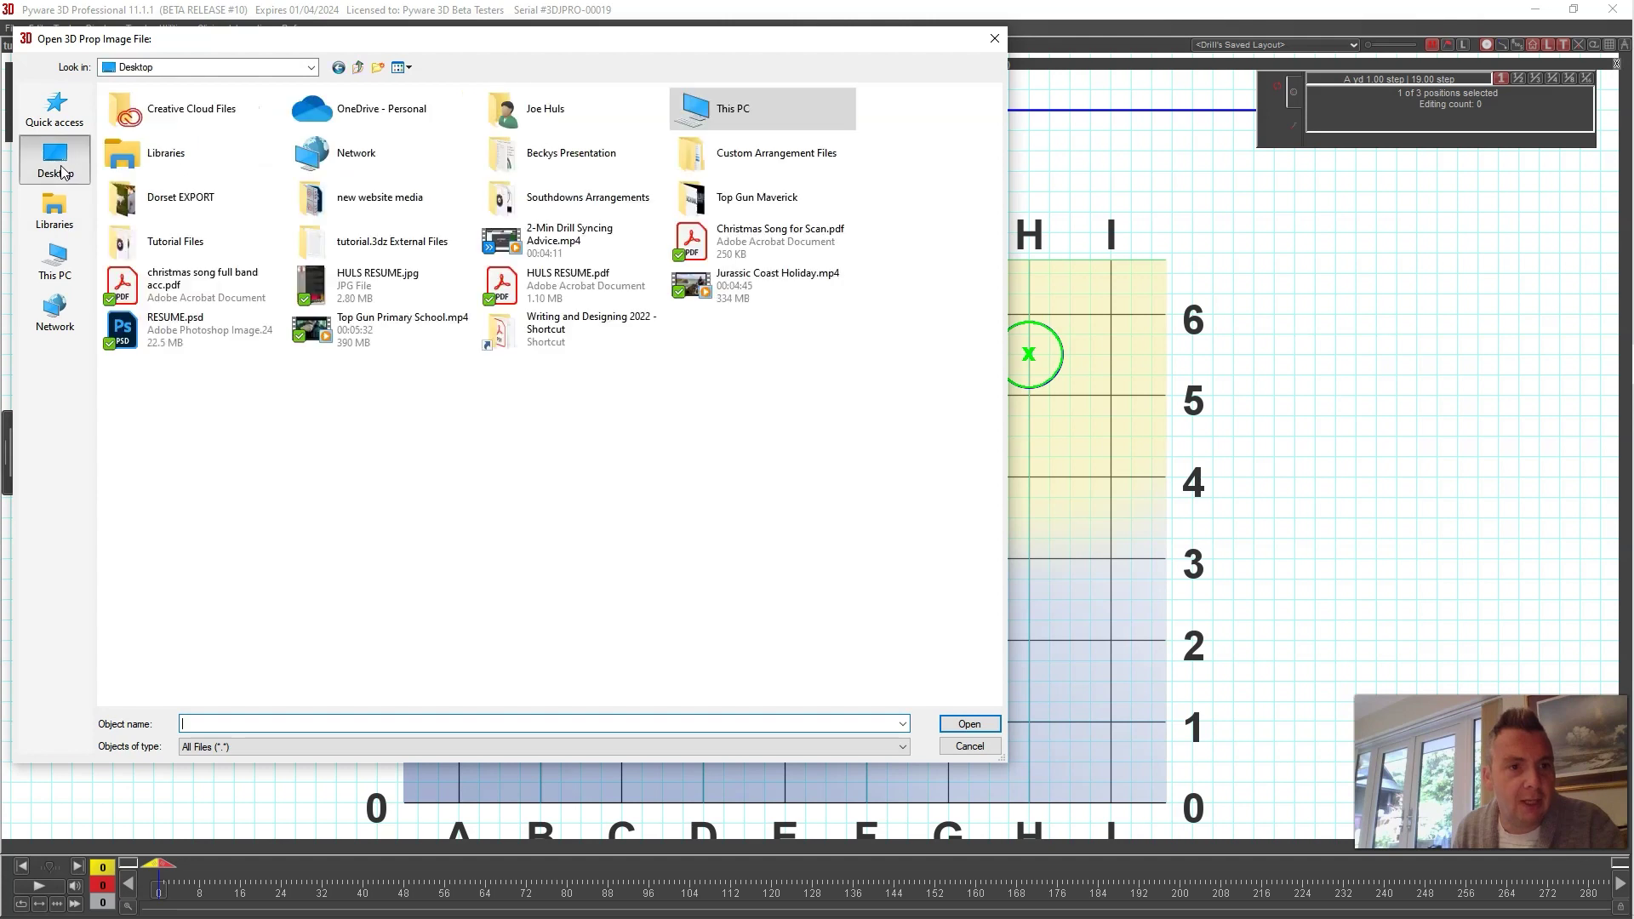
double_click(179, 240)
left_click(181, 167)
left_click(962, 724)
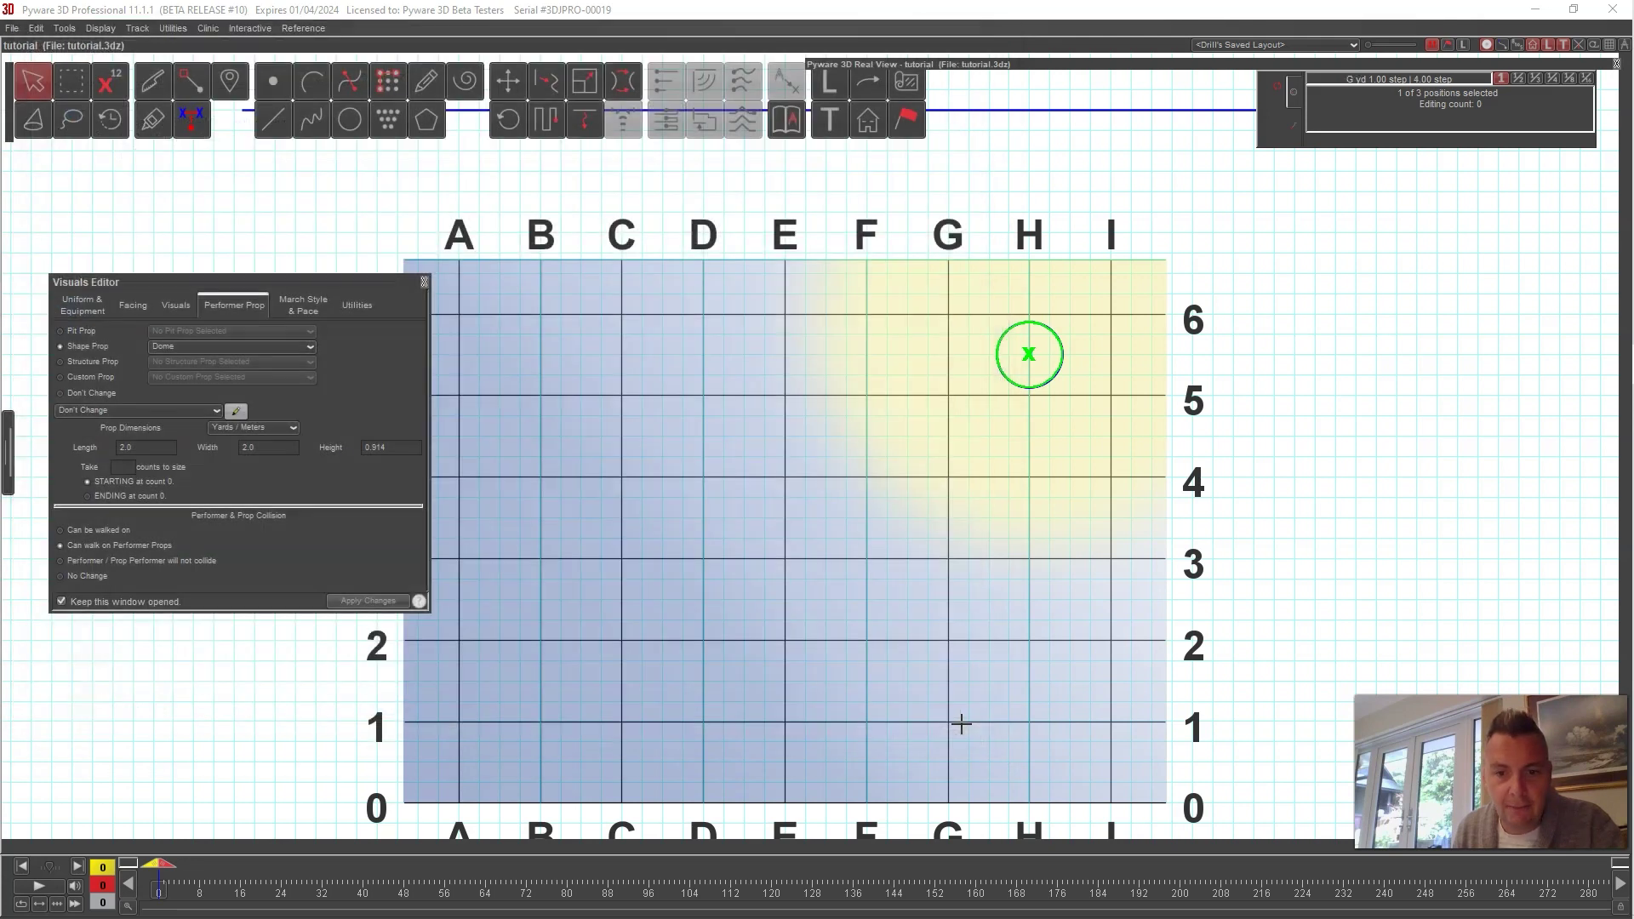
Step: Apply the side_birdcage_cage image to the dome prop and check it in Real View
left_click(212, 412)
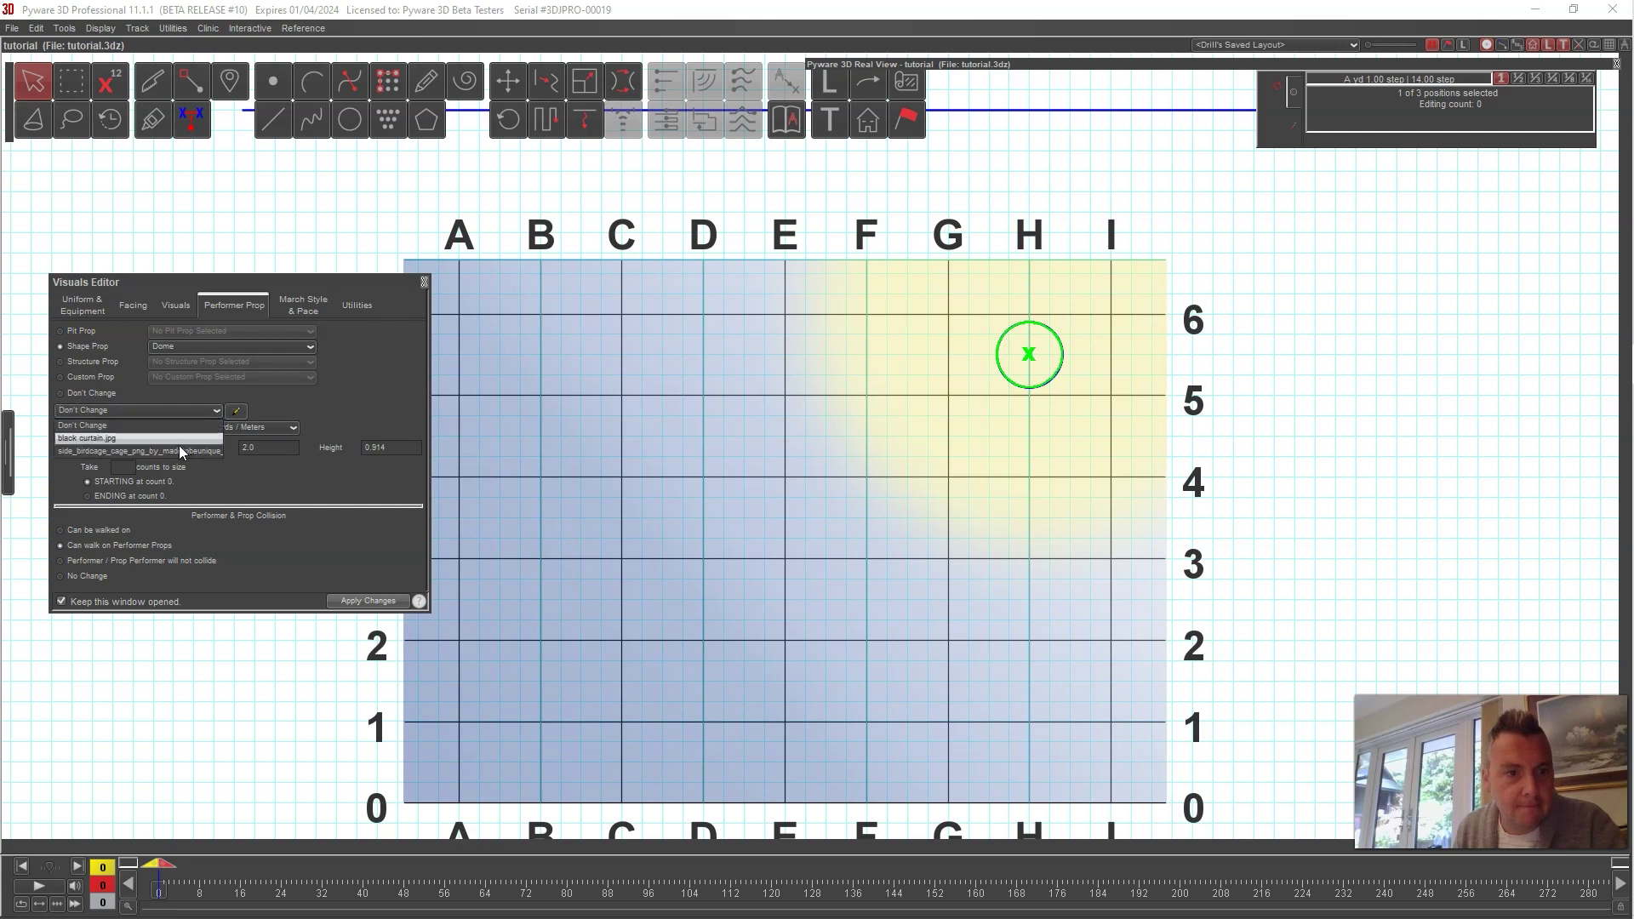
left_click(194, 425)
left_click(216, 411)
left_click(187, 449)
left_click(368, 601)
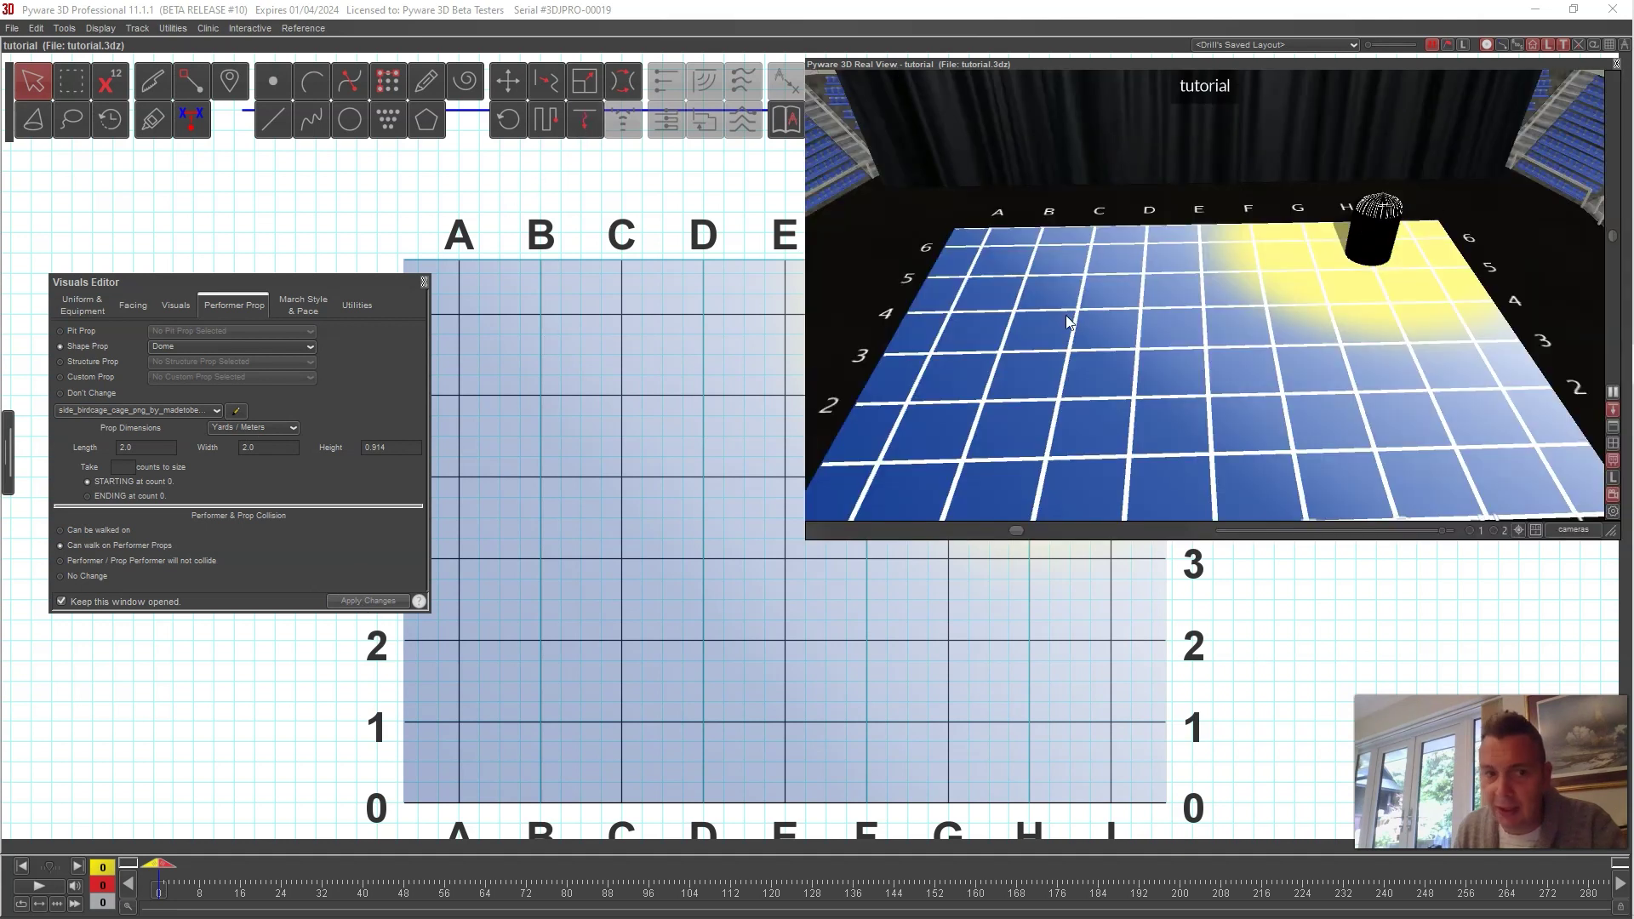
double_click(1174, 65)
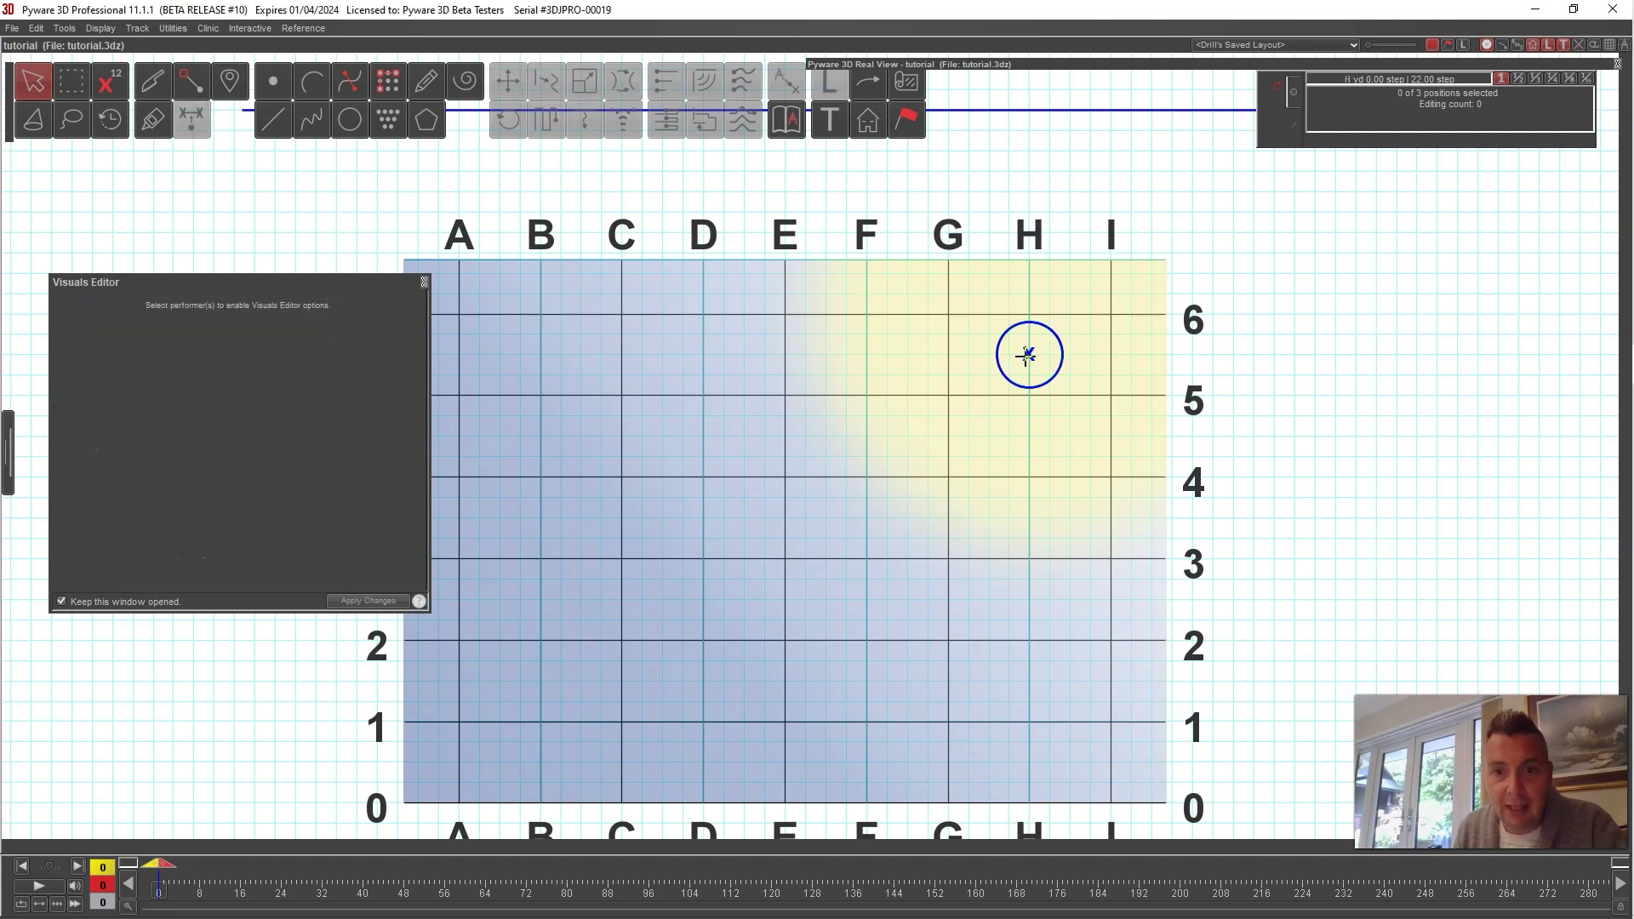
Step: Push the dome performer off the column toward line I and apply the side_birdcage_cage image to the column prop
left_click(513, 79)
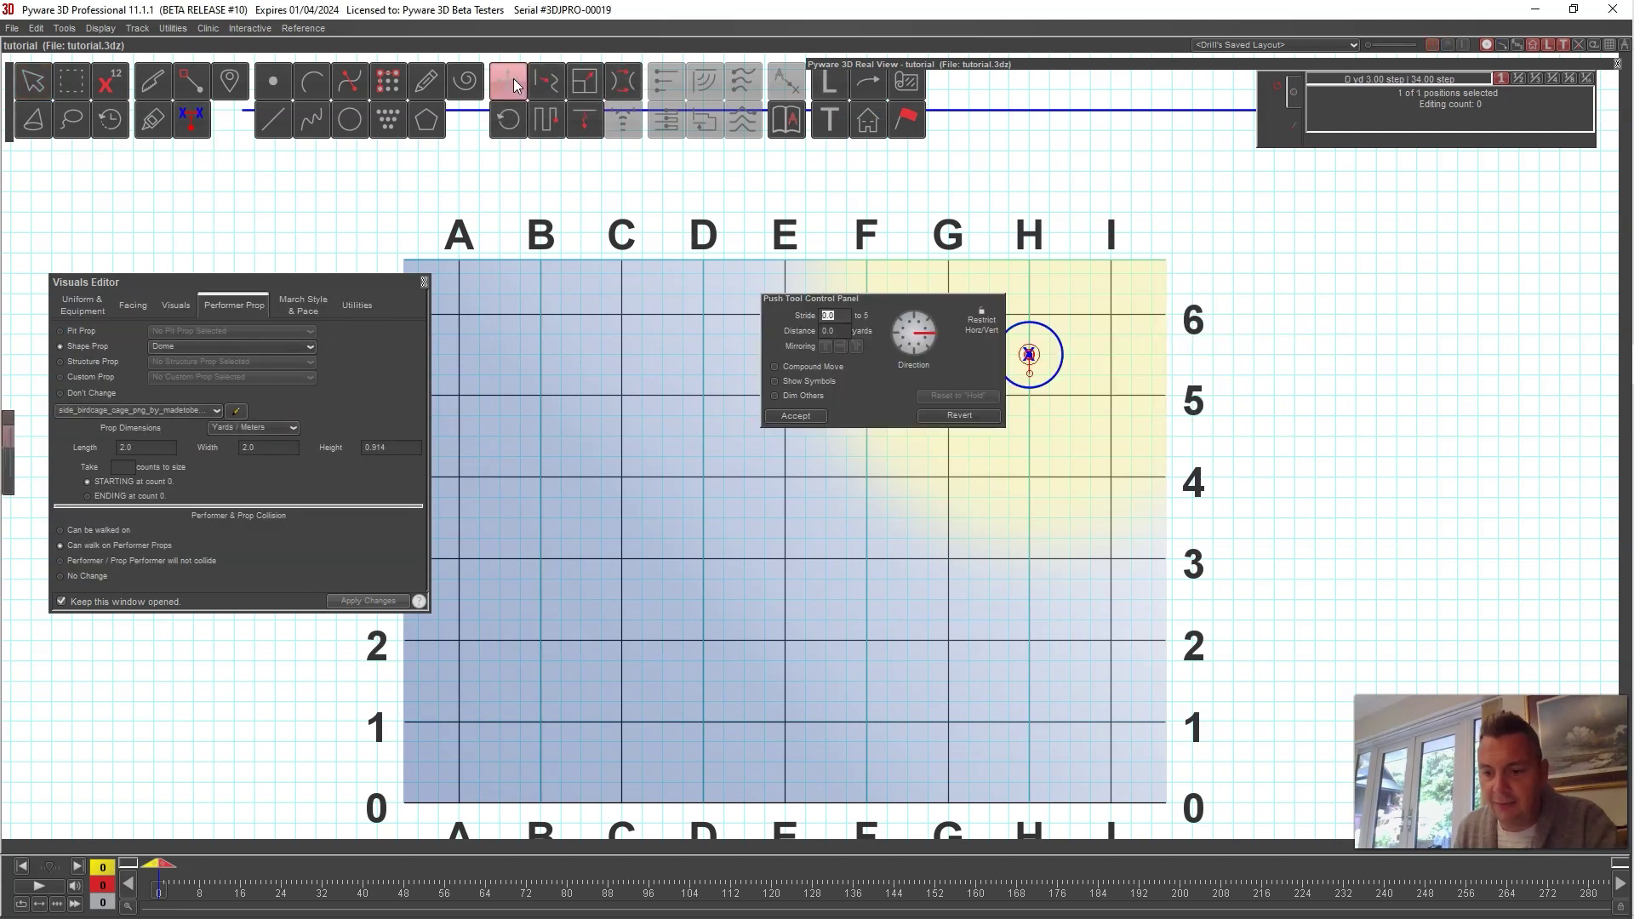
key("Return")
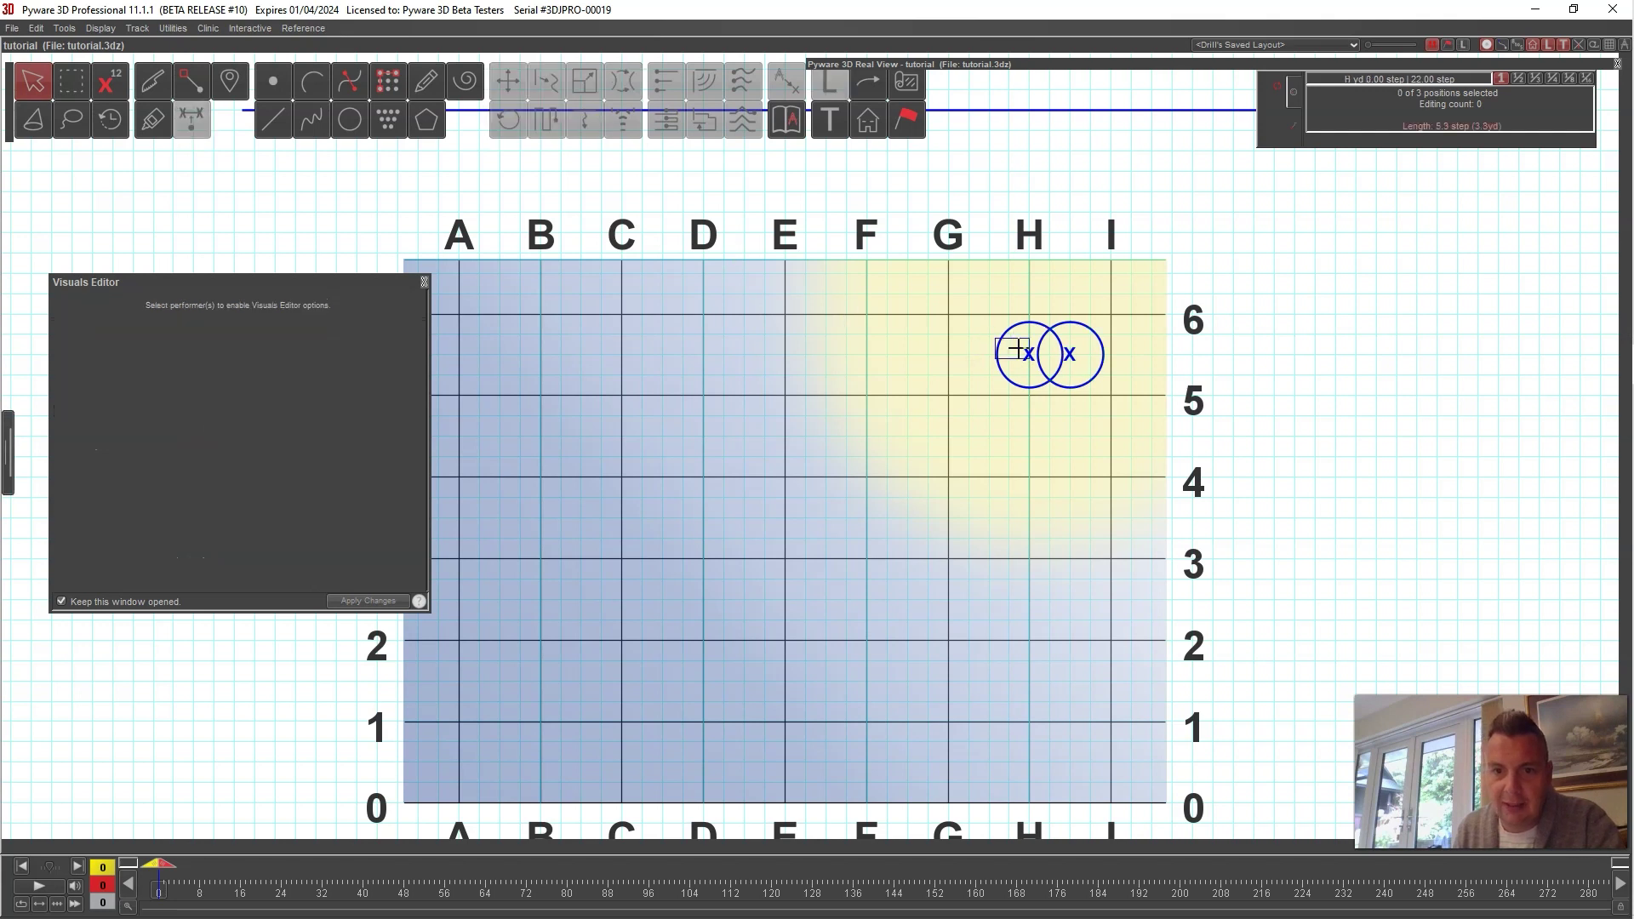
left_click(1028, 354)
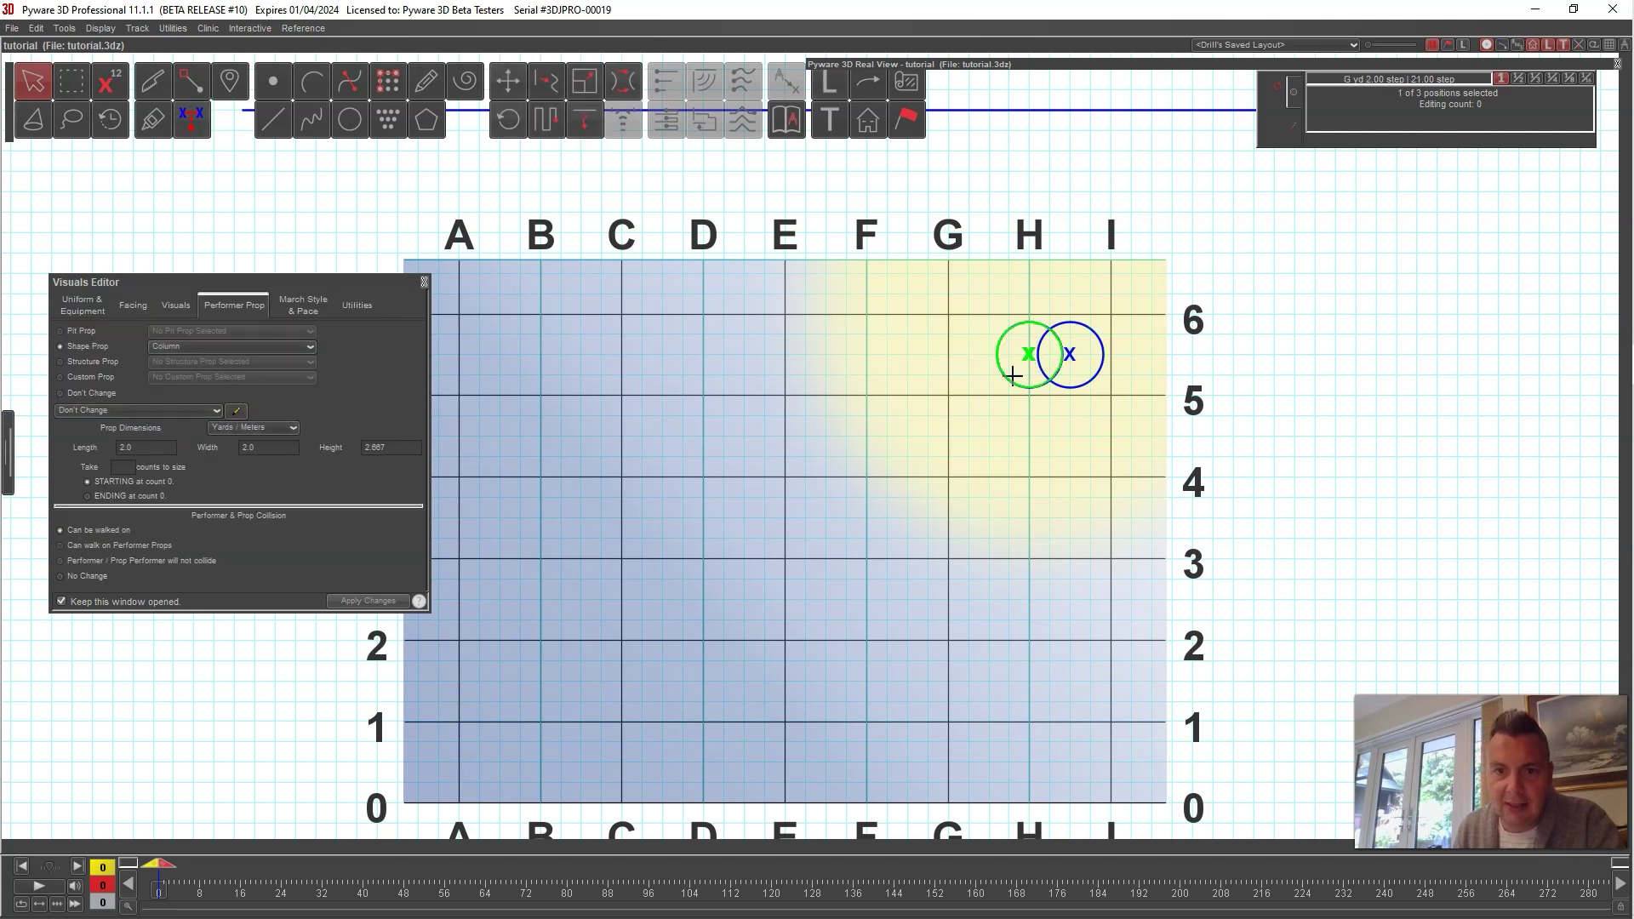
left_click(212, 414)
left_click(198, 450)
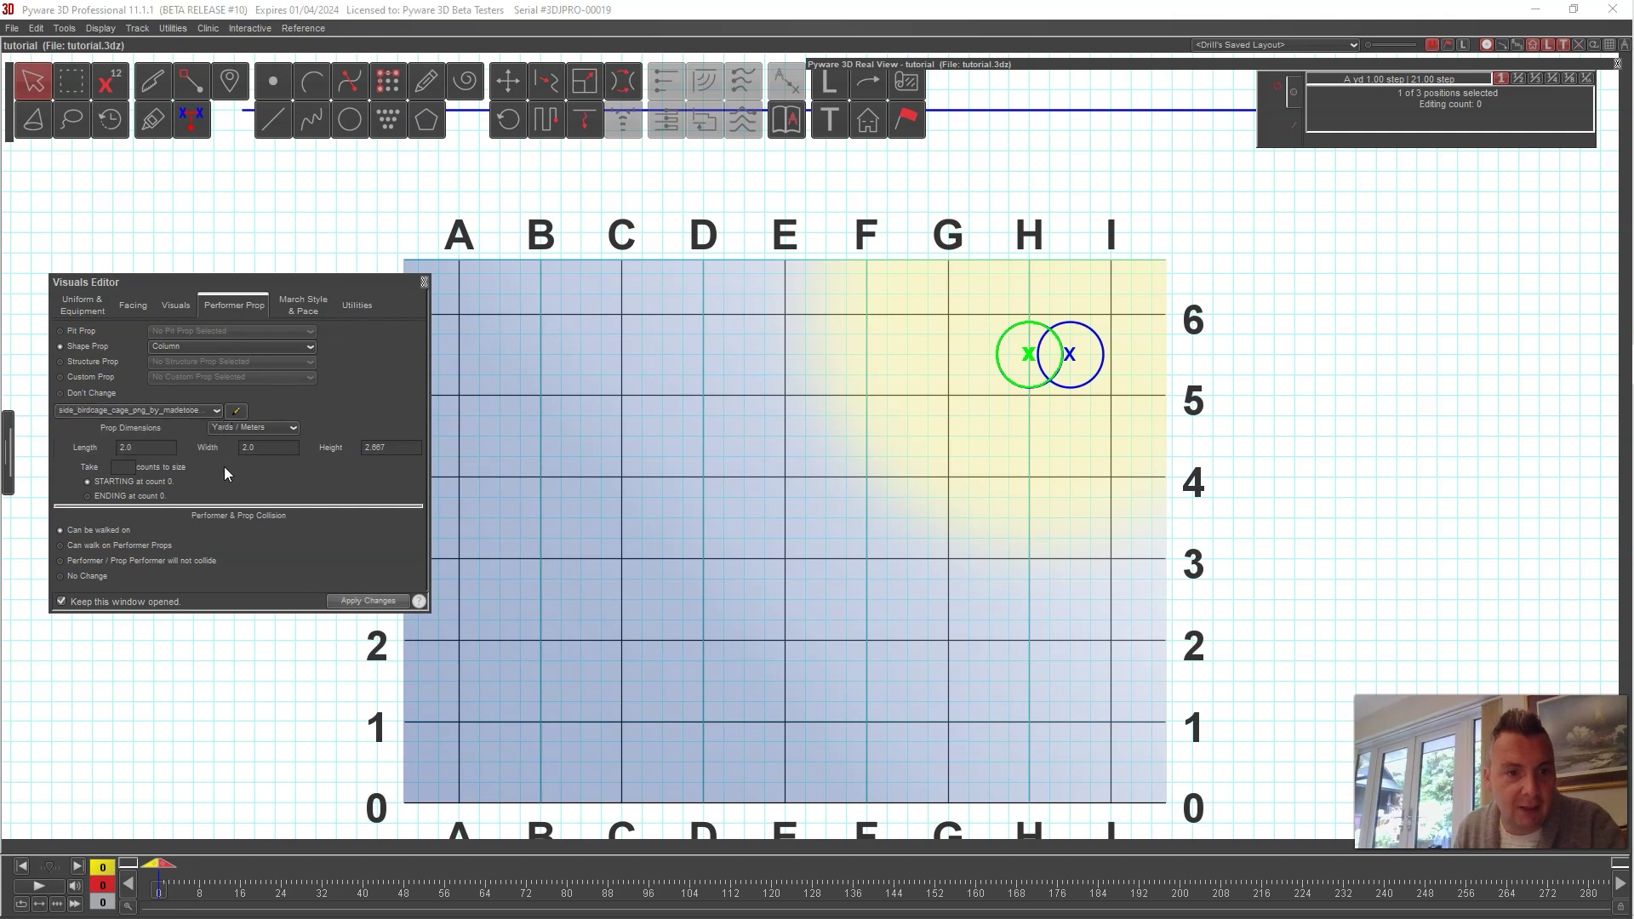
Step: Push the dome performer back onto the column at line H and check the stacked birdcage in Real View
left_click(1069, 355)
left_click(502, 85)
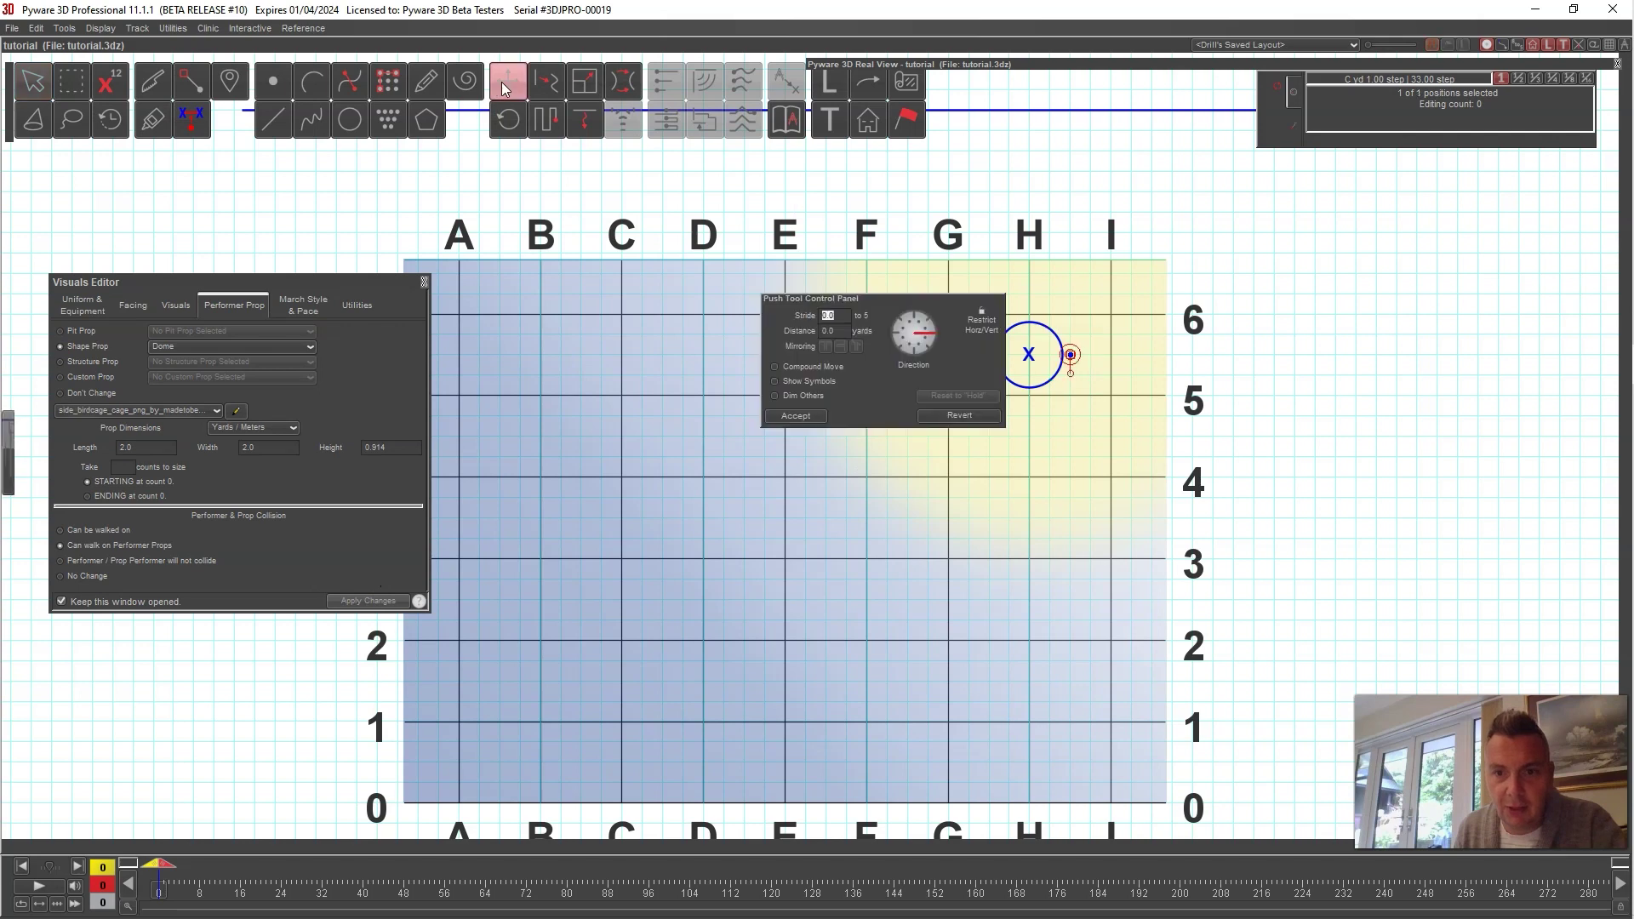
key("Escape")
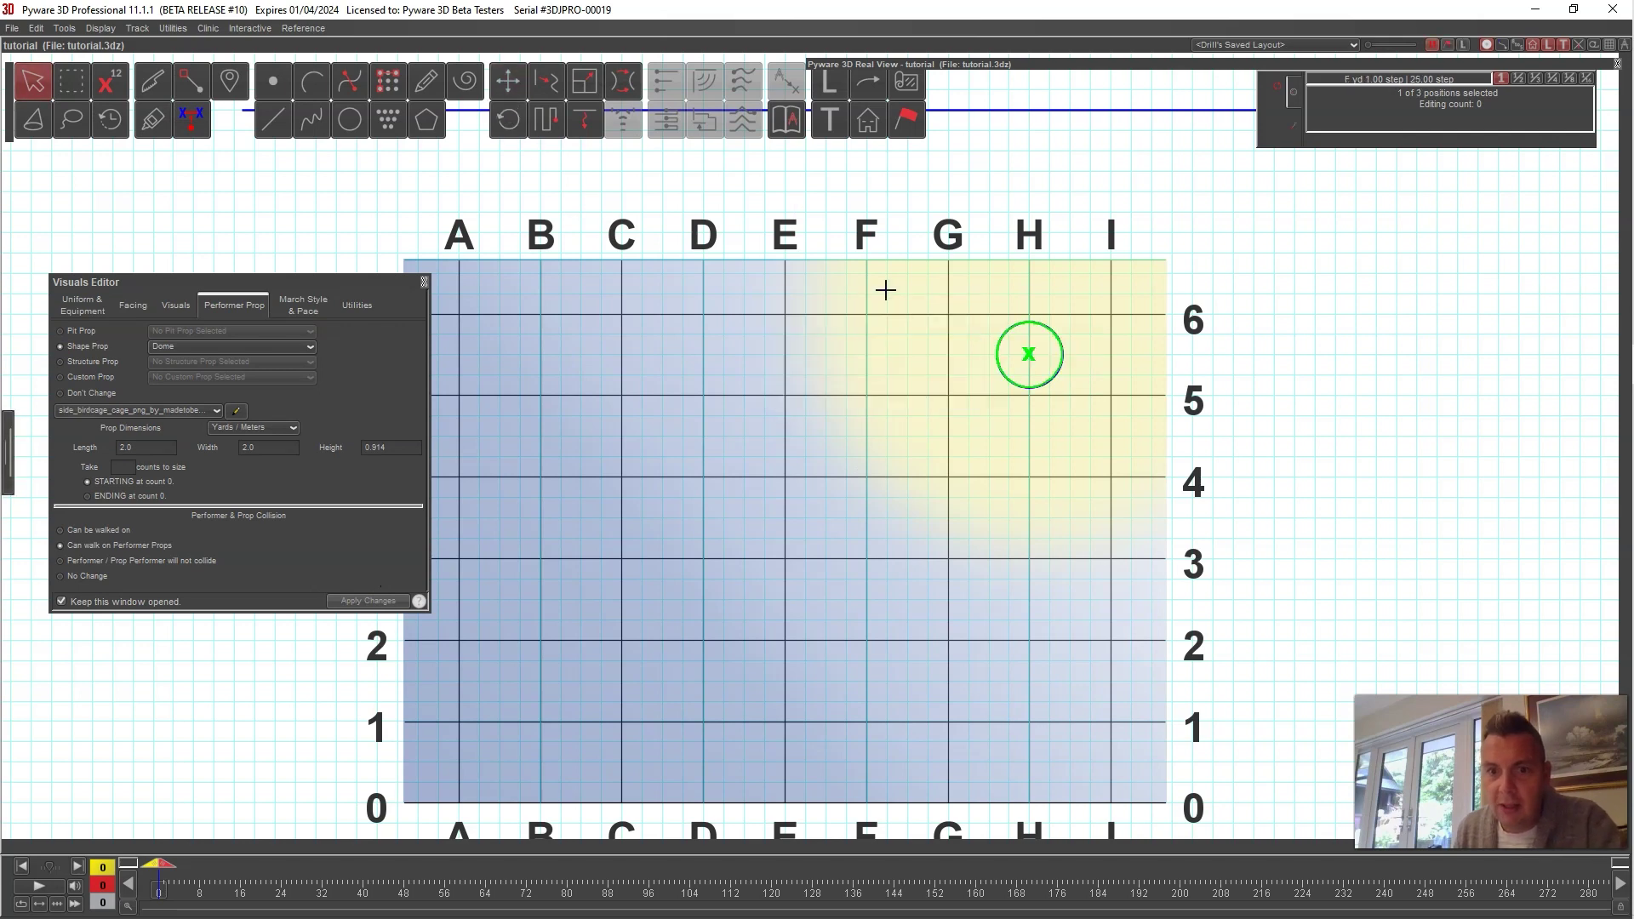
left_click(999, 168)
left_click(903, 63)
left_click_drag(1418, 315, 1243, 320)
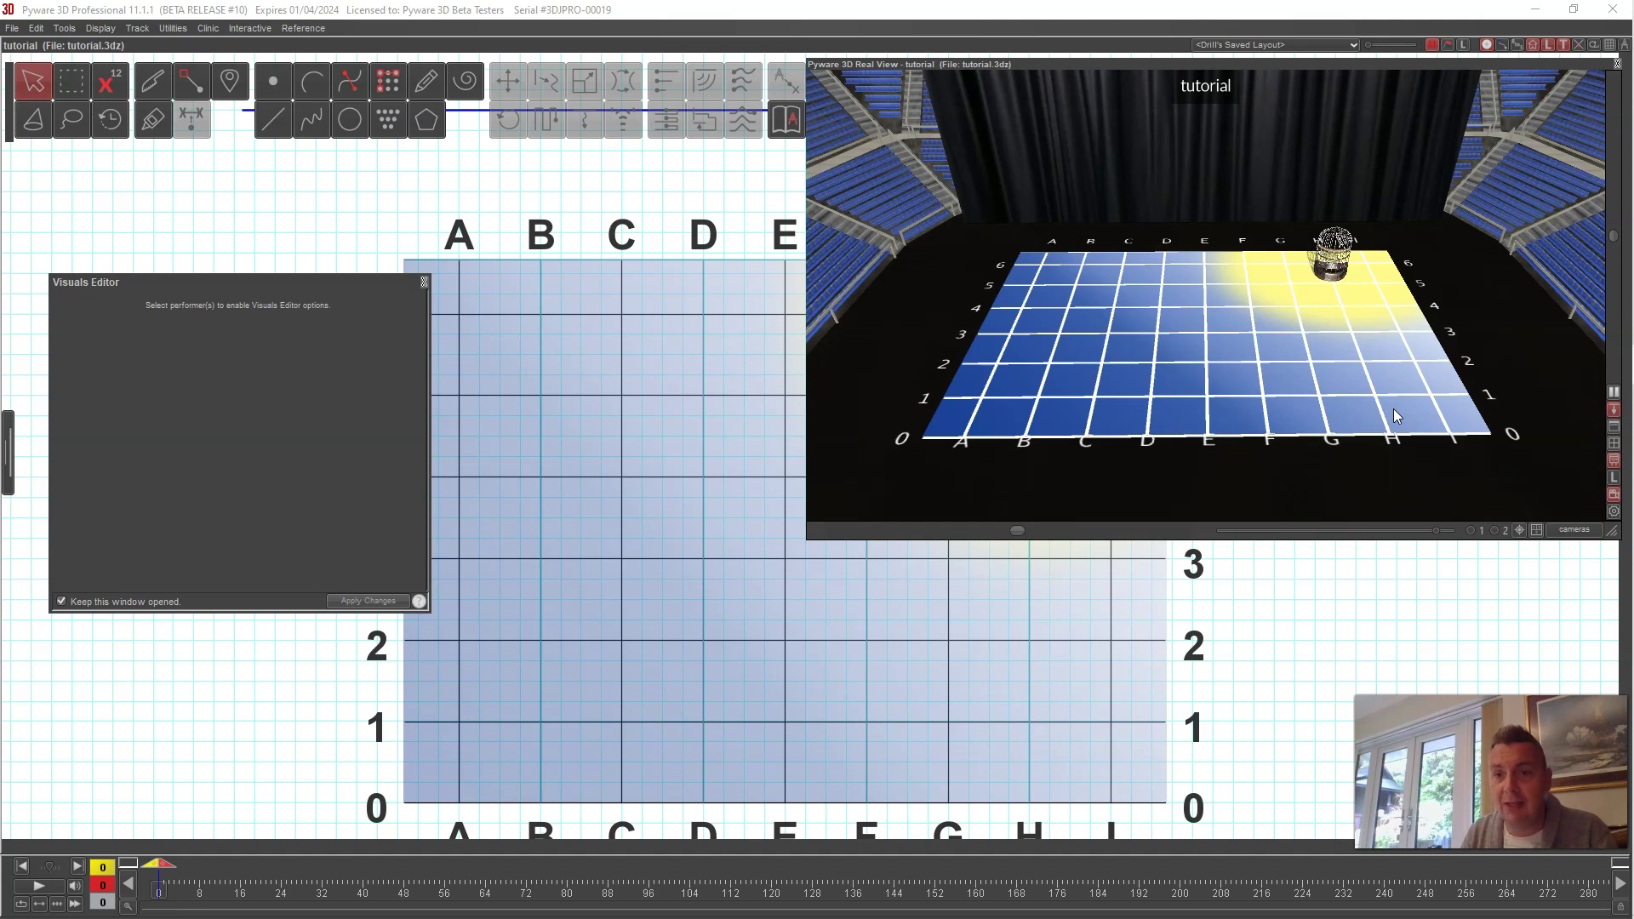
Step: Close the Visuals Editor and collapse the Real View window to uncover the whole drill floor
left_click_drag(1111, 54, 1097, 83)
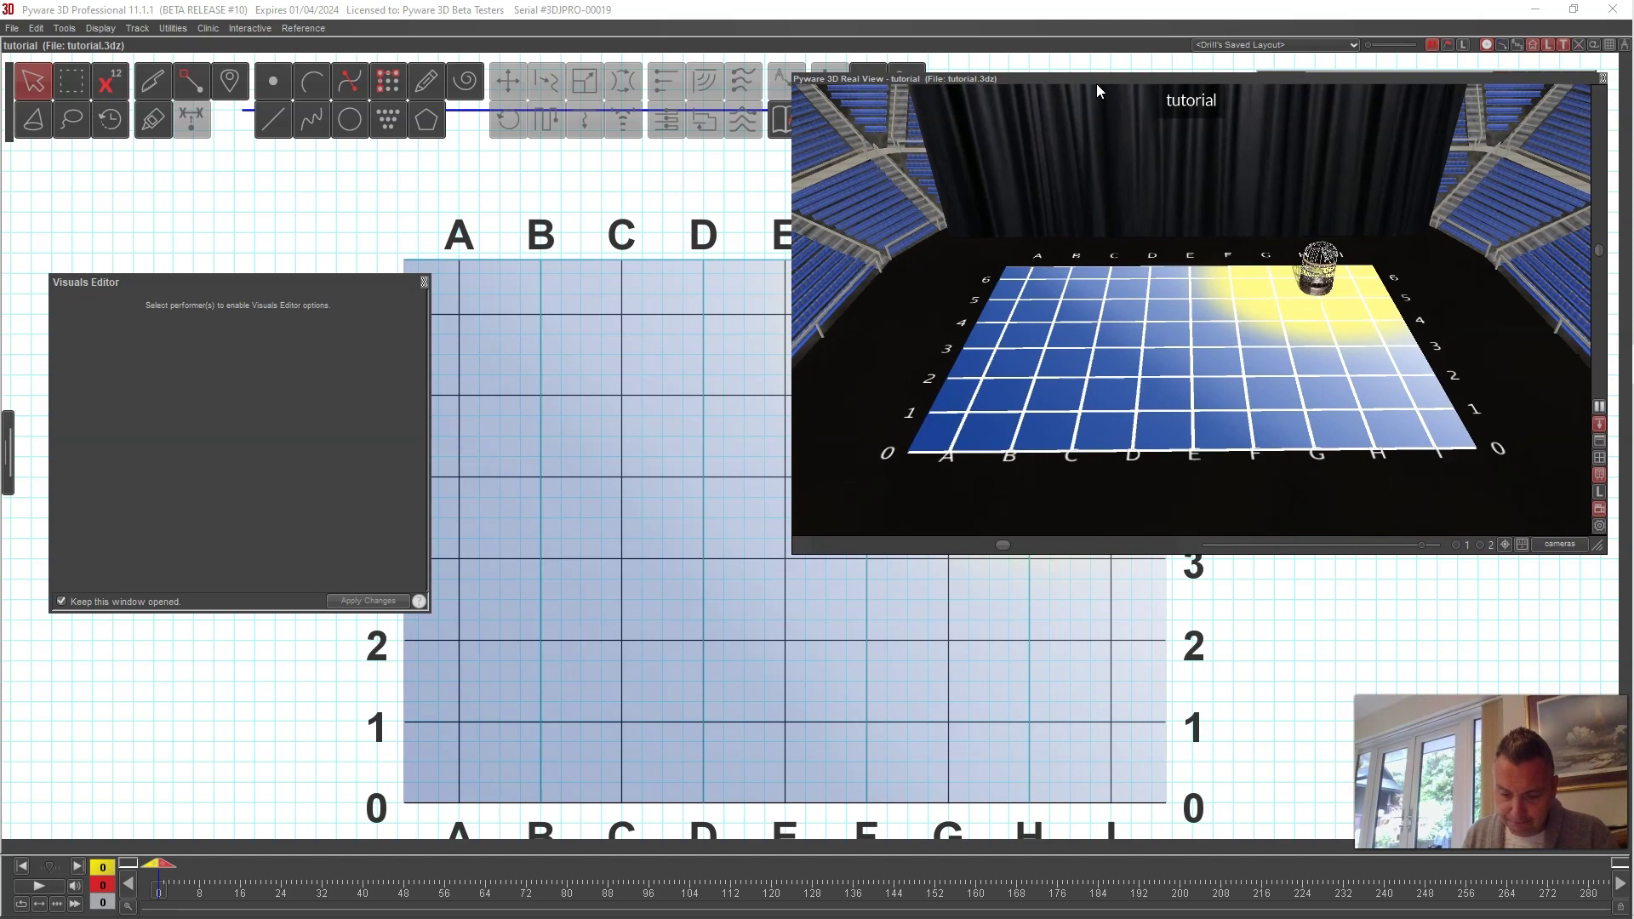
double_click(1108, 75)
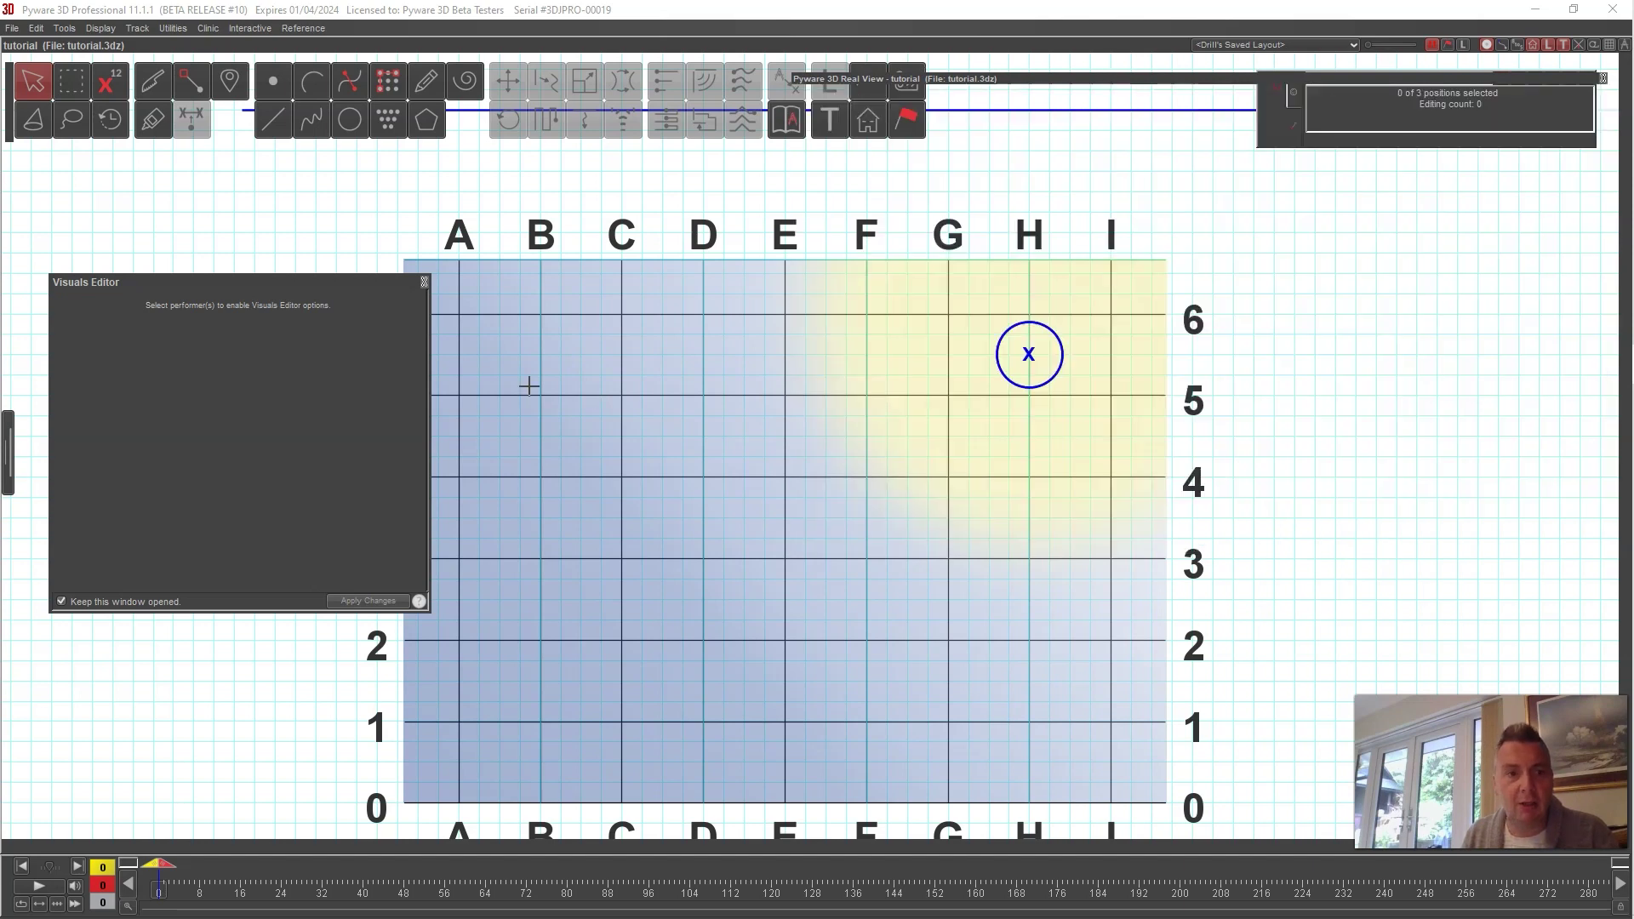
left_click(424, 282)
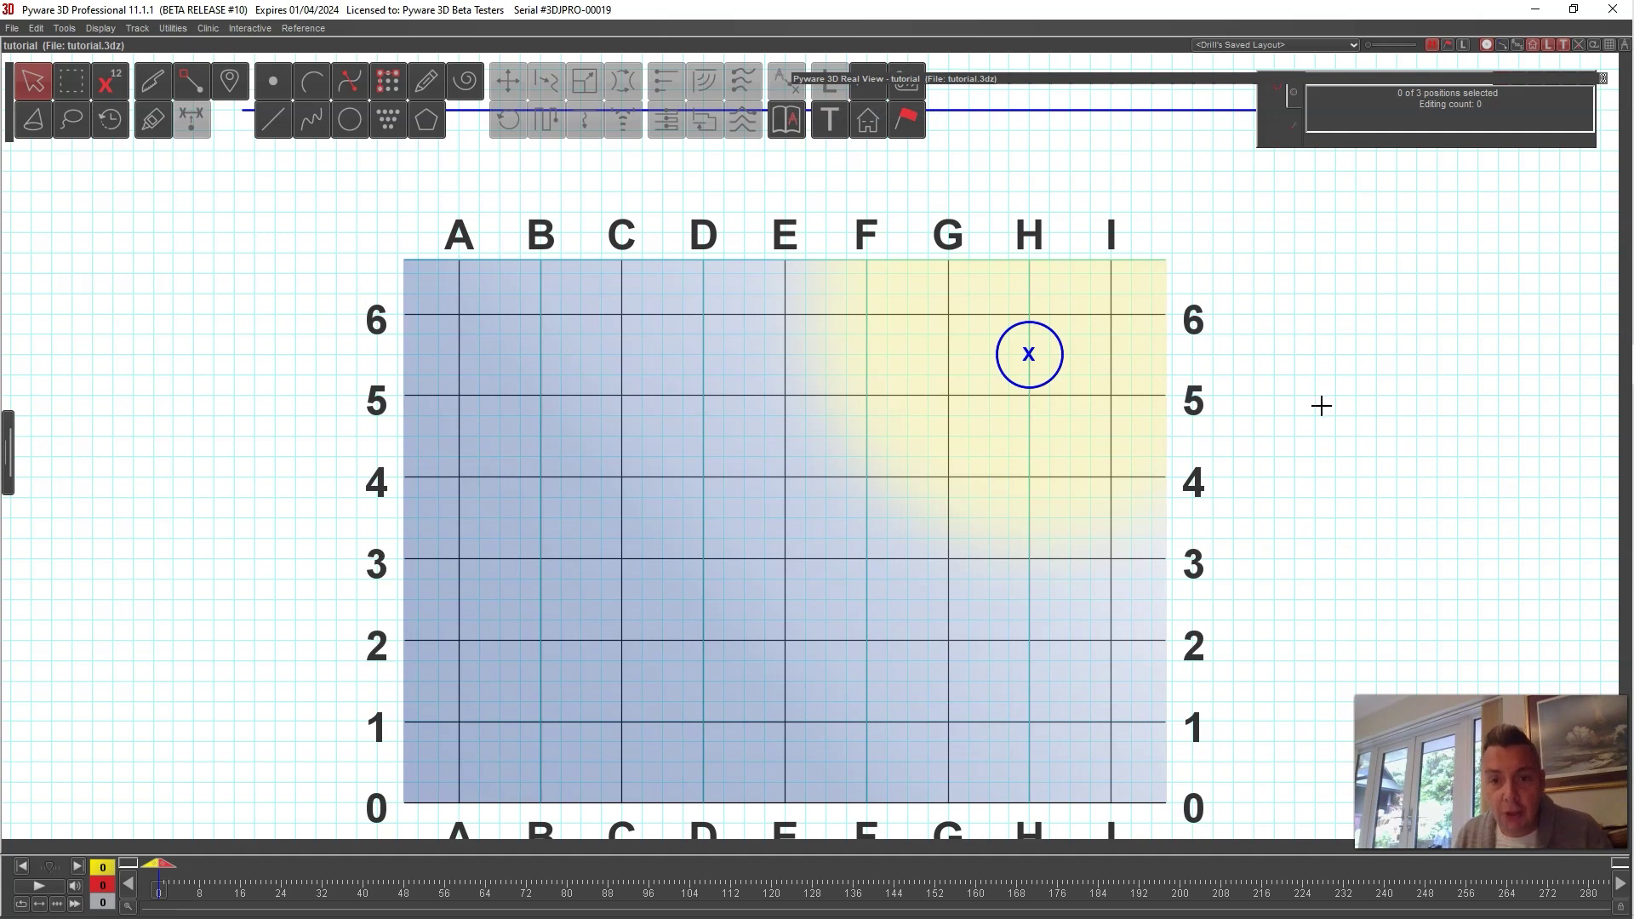
scroll(1235, 402, "down", 3)
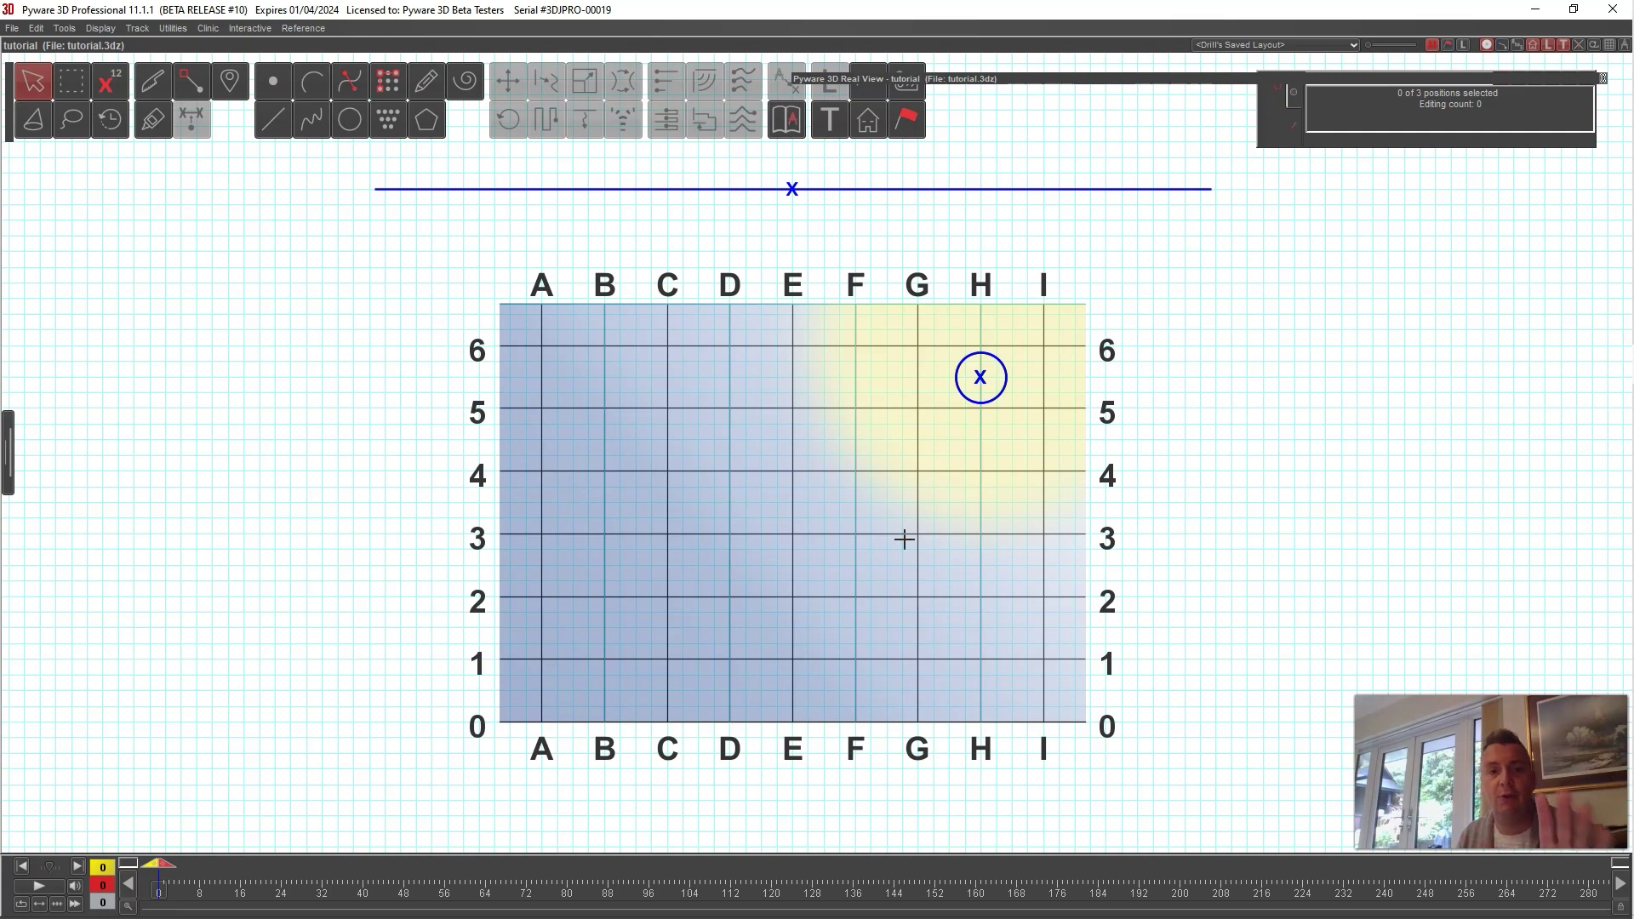
left_click(907, 80)
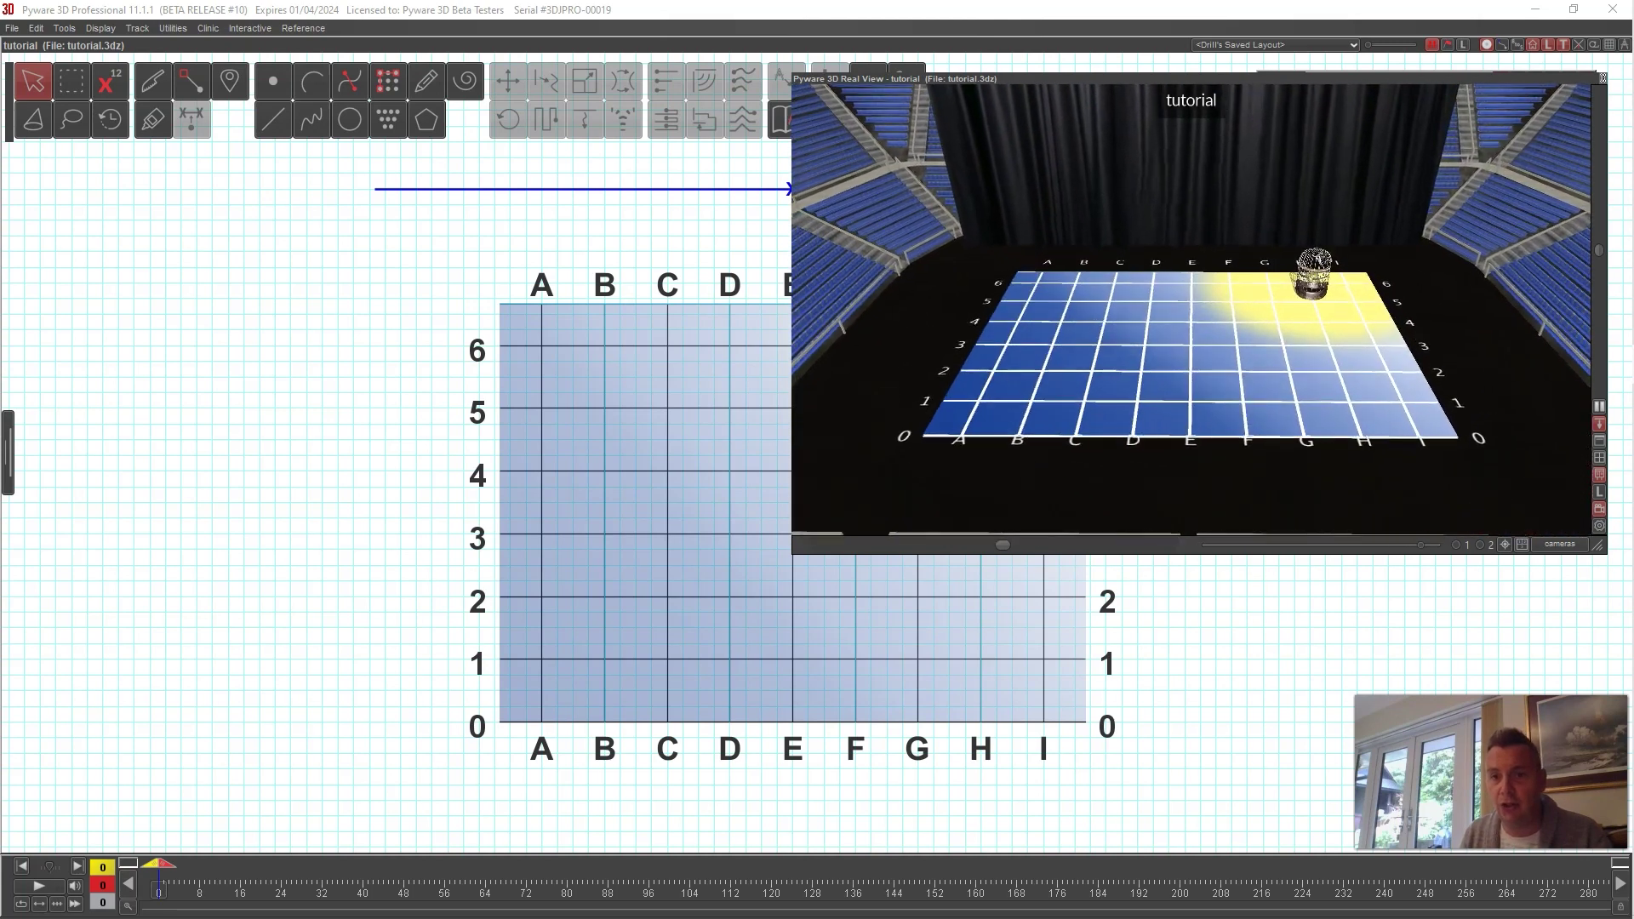
double_click(1186, 78)
Step: Select the curtain, column and dome prop performers together and lock the selection
left_click_drag(767, 163, 1064, 444)
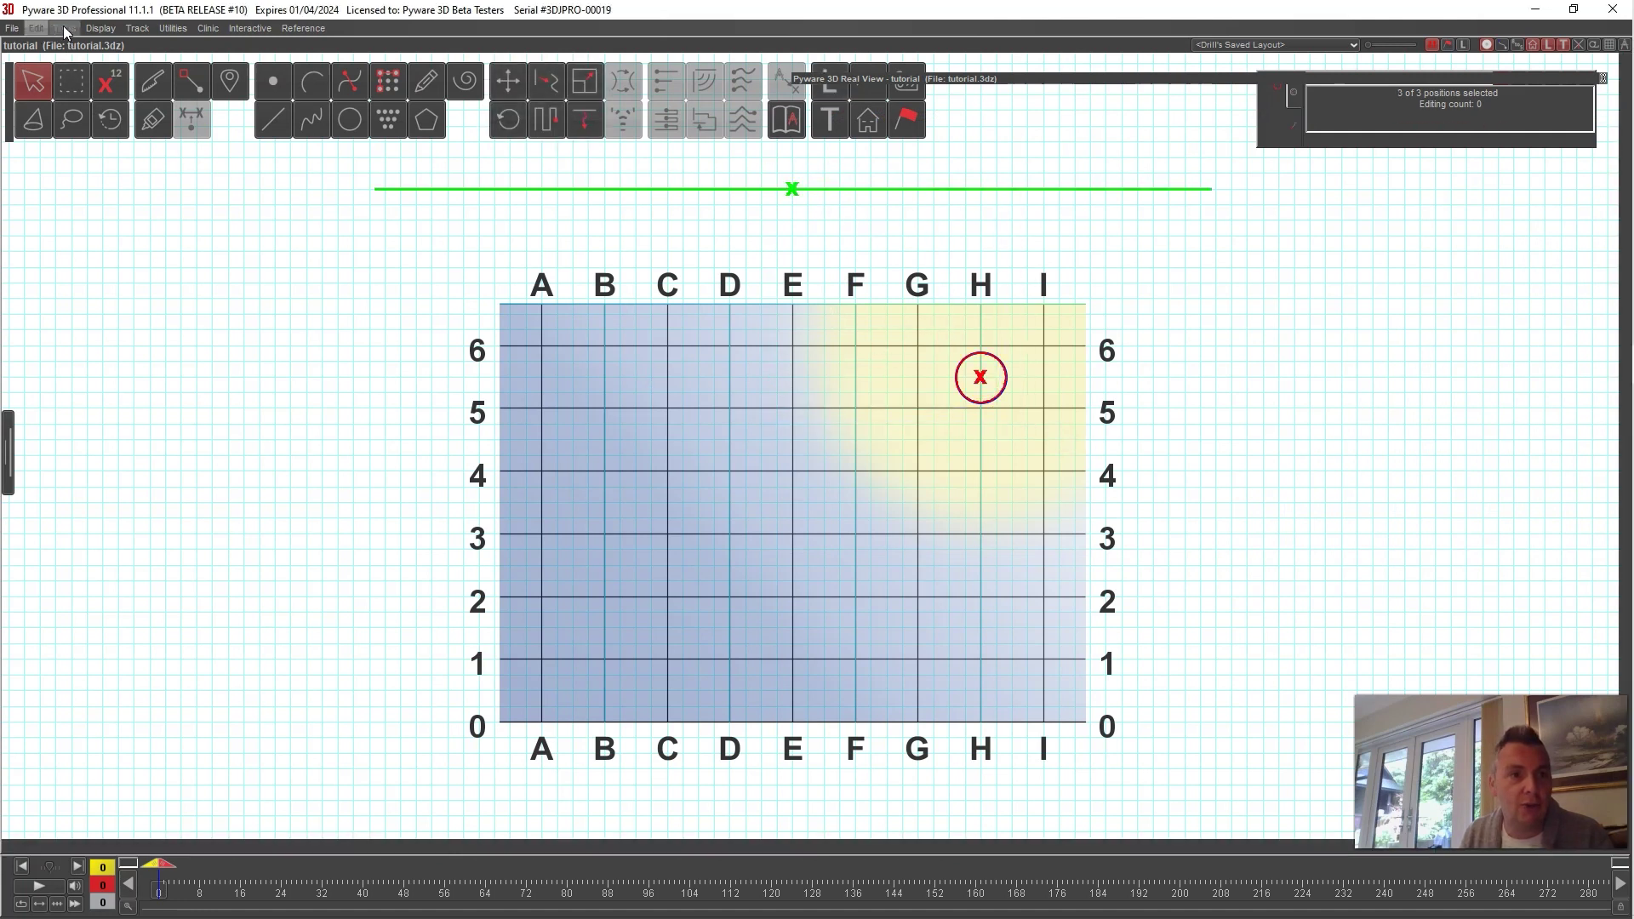
left_click(100, 29)
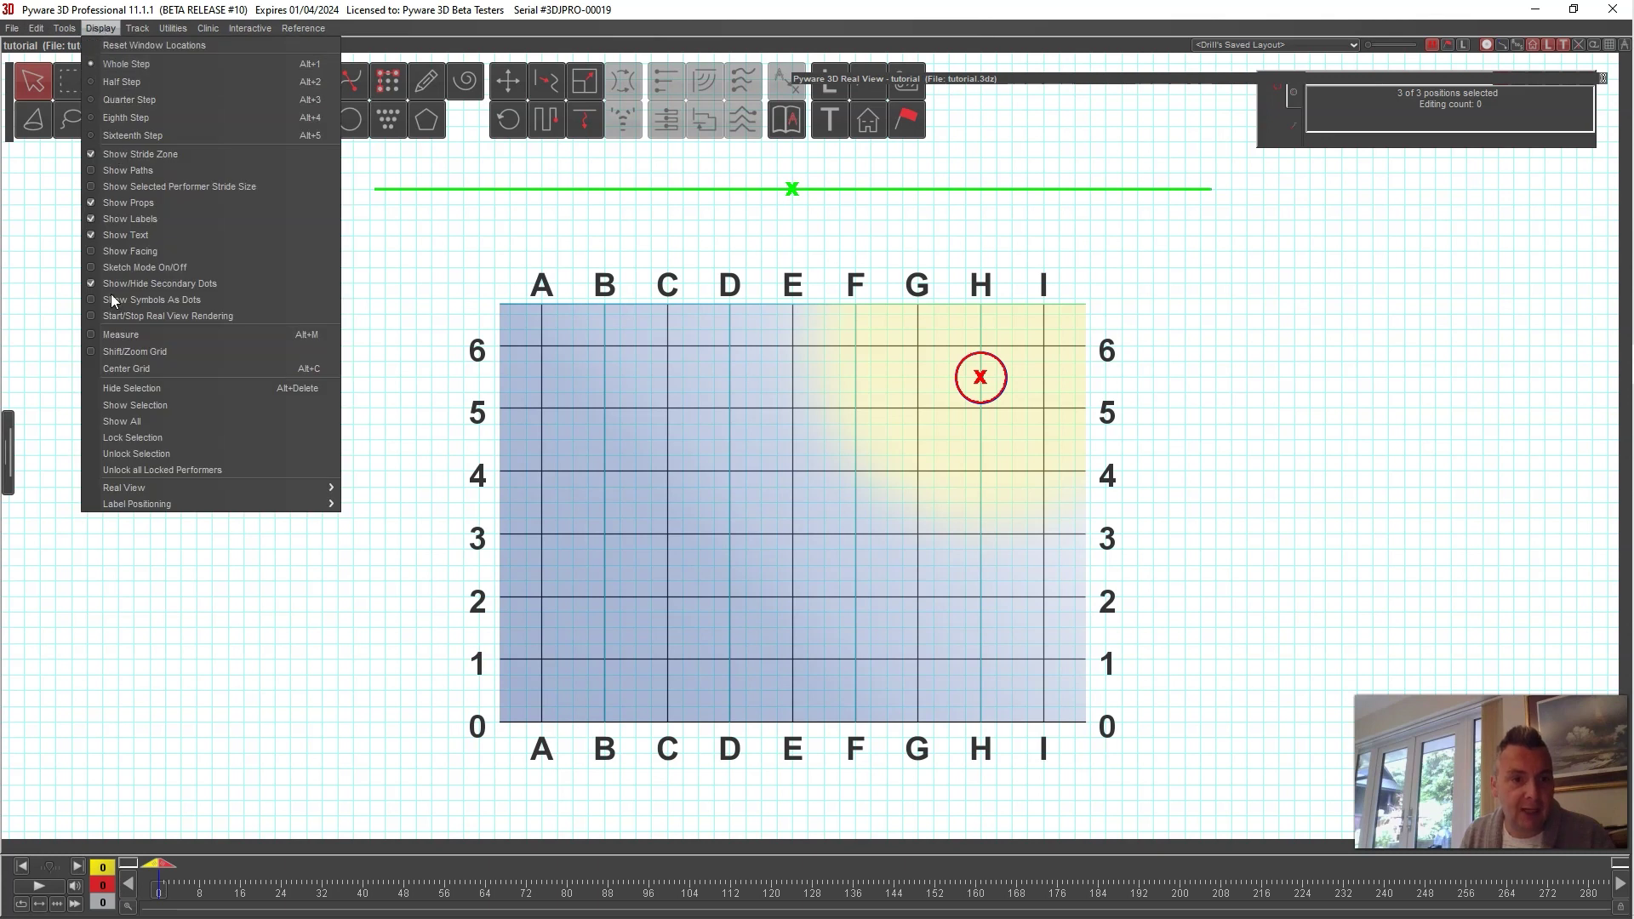
left_click(109, 439)
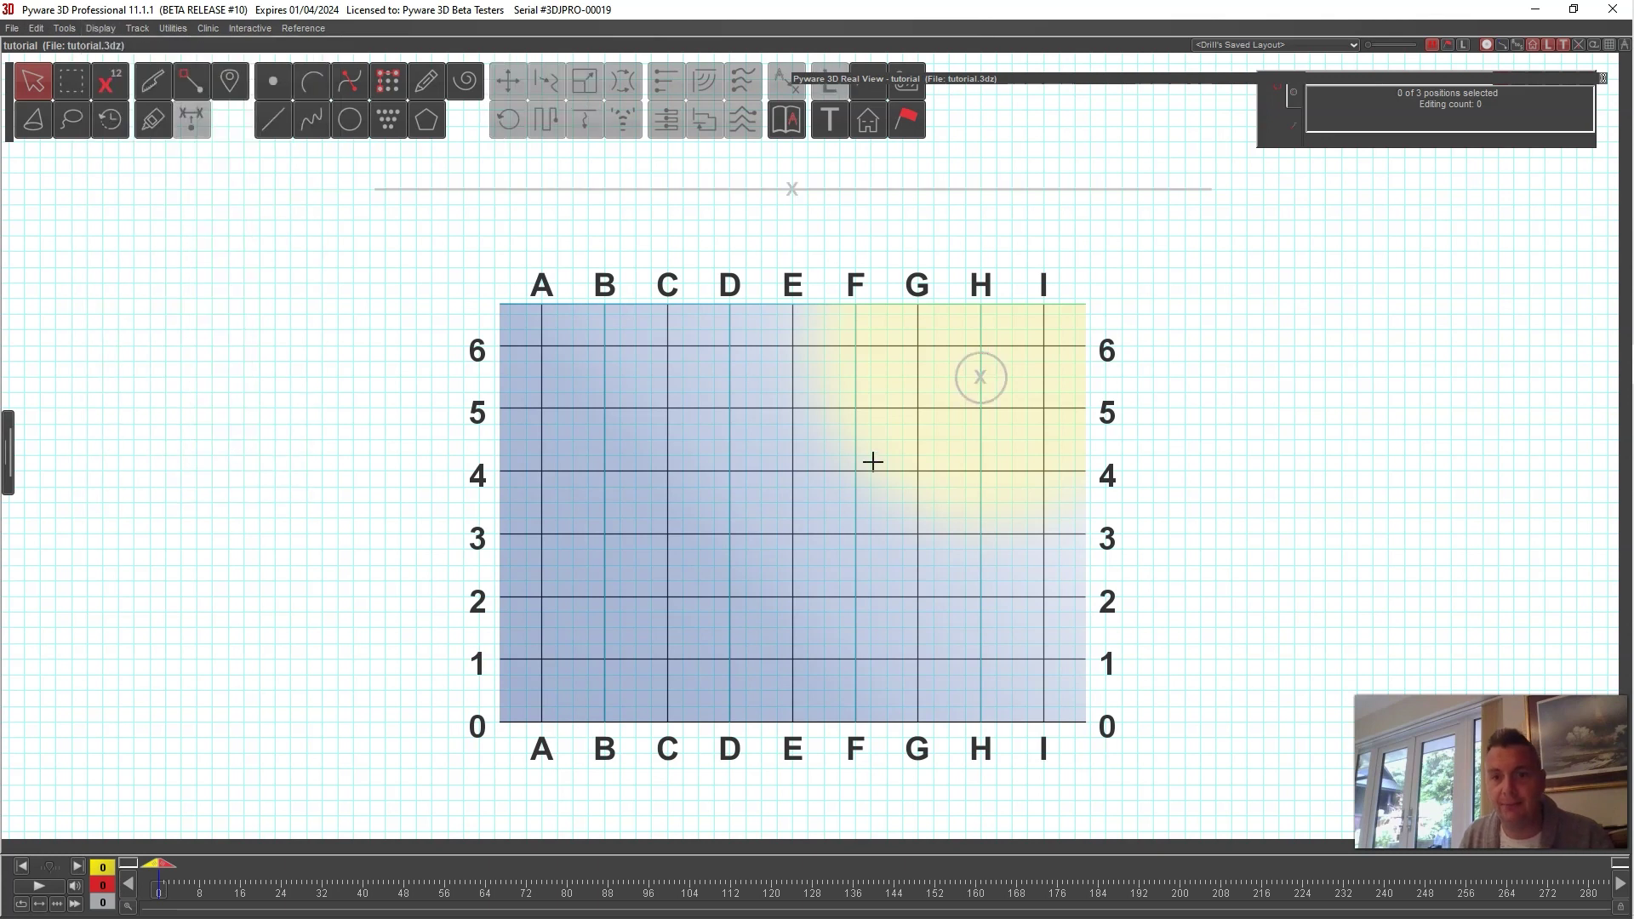
Step: Test the lock by making selection boxes across the floor and around the locked props
left_click_drag(924, 391, 661, 661)
left_click_drag(887, 344, 928, 288)
left_click_drag(777, 176, 647, 290)
left_click_drag(697, 549, 807, 669)
left_click_drag(1034, 639, 1129, 735)
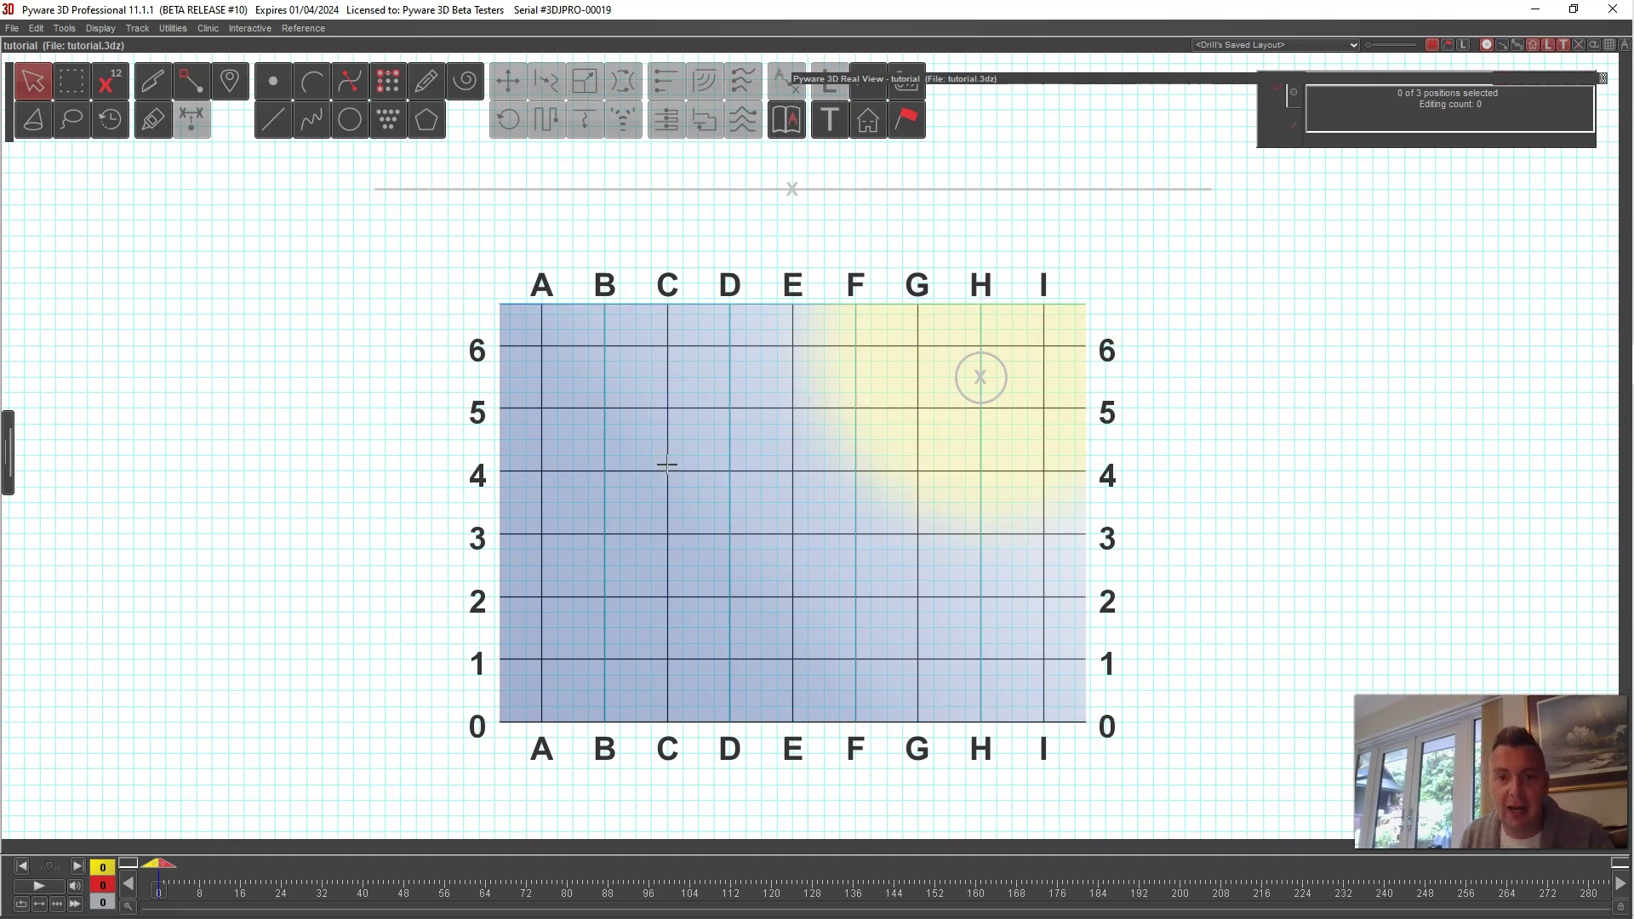
left_click_drag(807, 200, 956, 349)
Step: Expand Real View and examine the finished floor, curtain backdrop and stacked birdcage prop
left_click(909, 117)
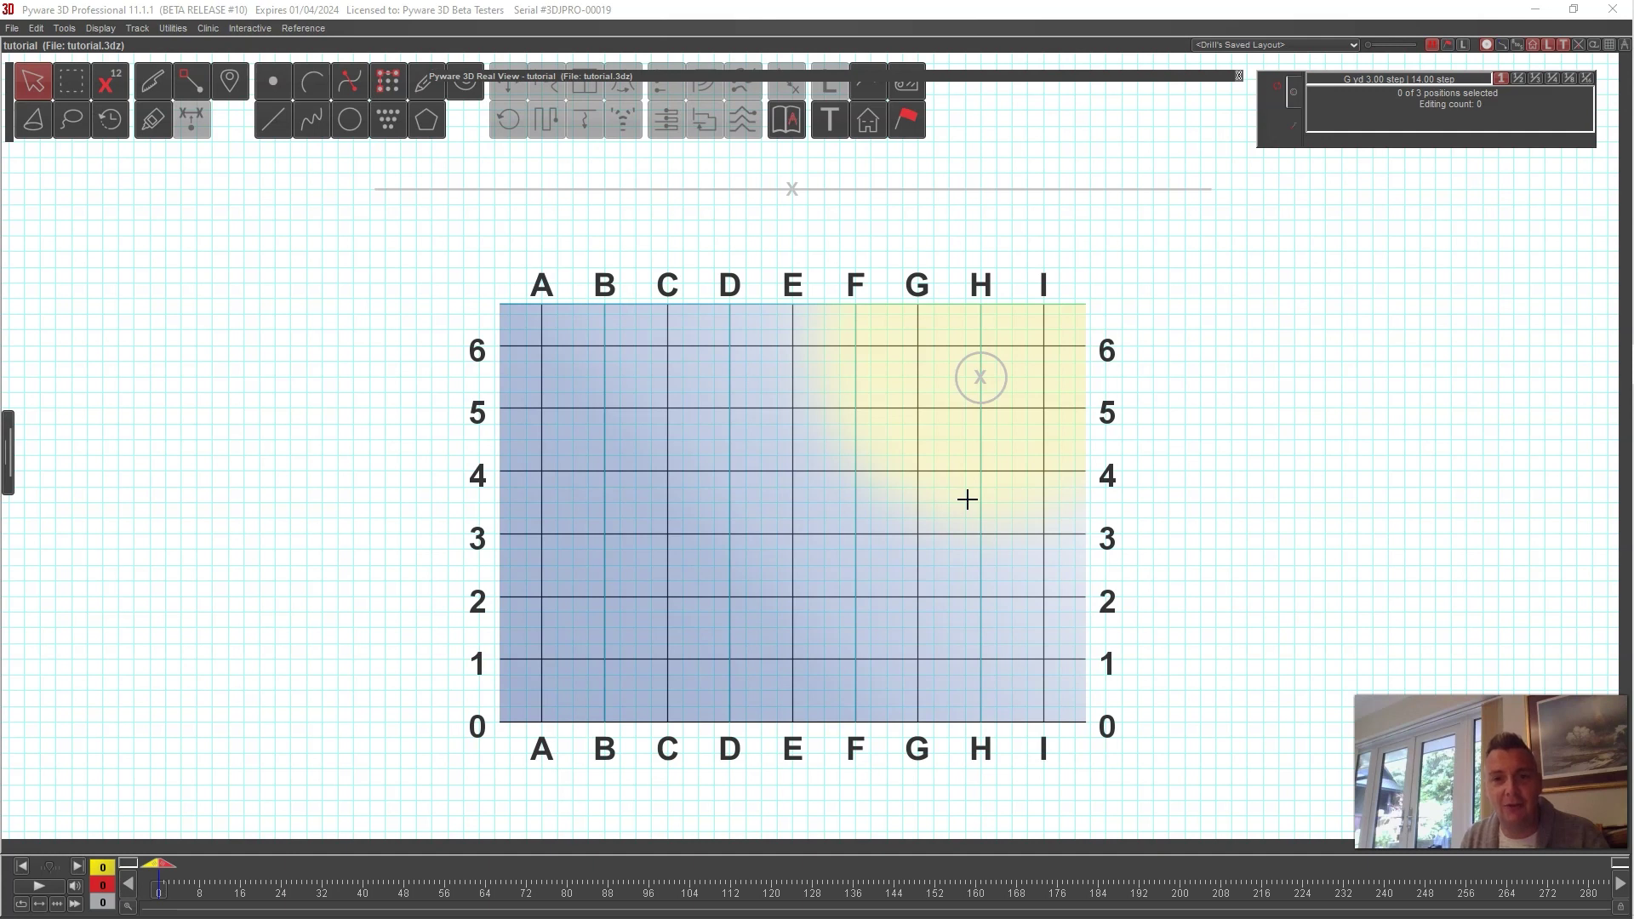
left_click(895, 74)
left_click_drag(984, 417, 886, 423)
left_click_drag(1106, 434, 1131, 436)
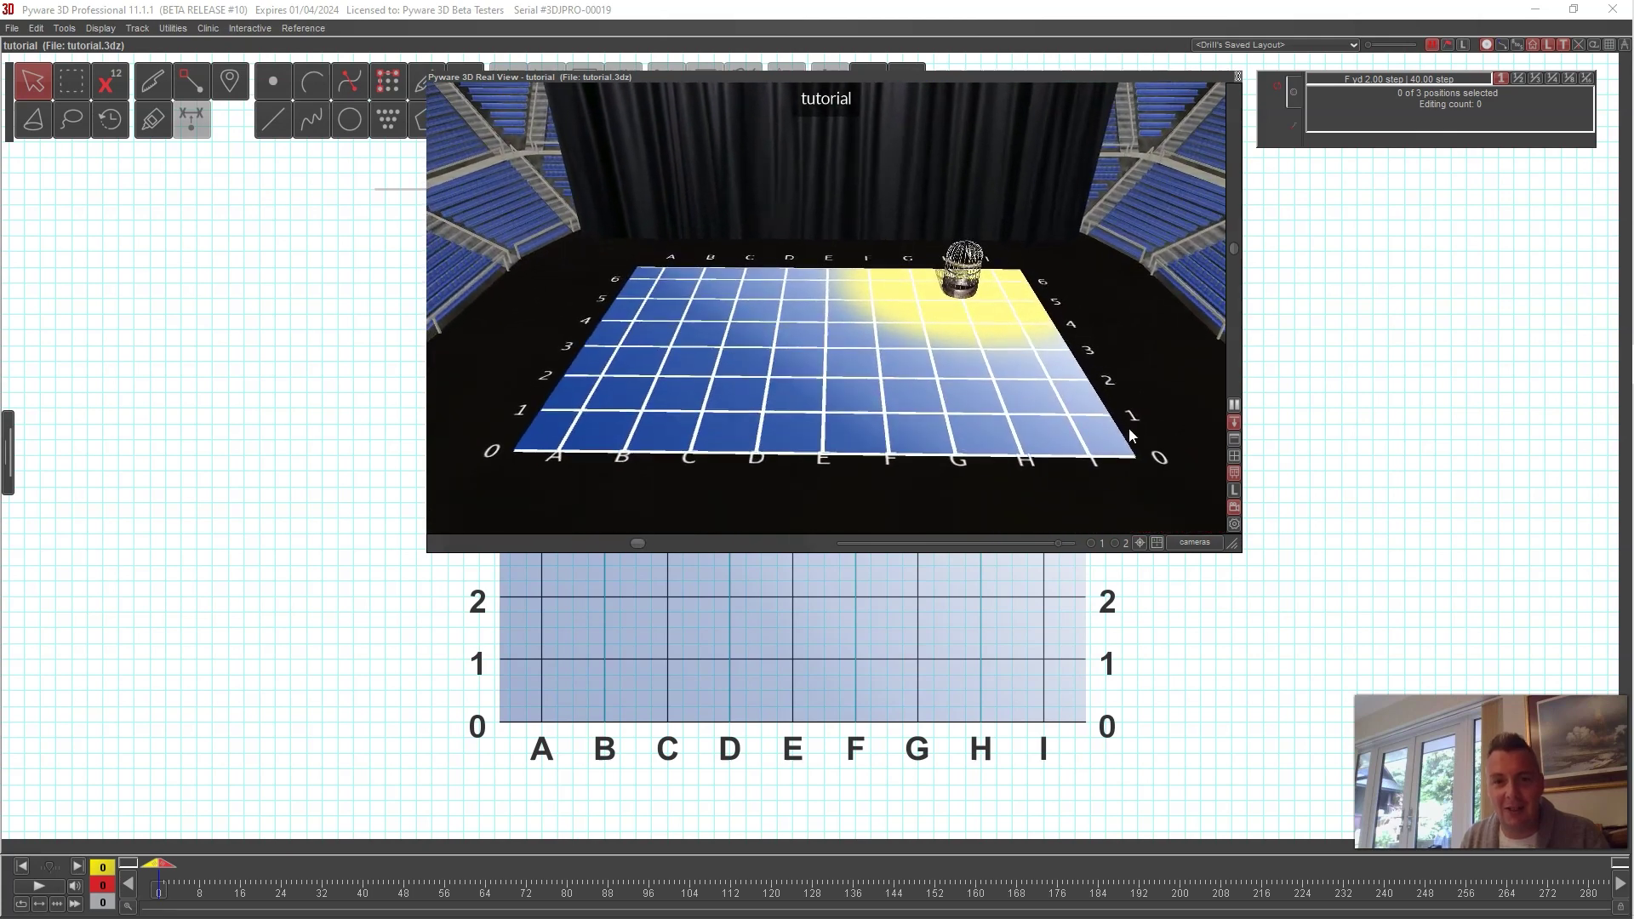